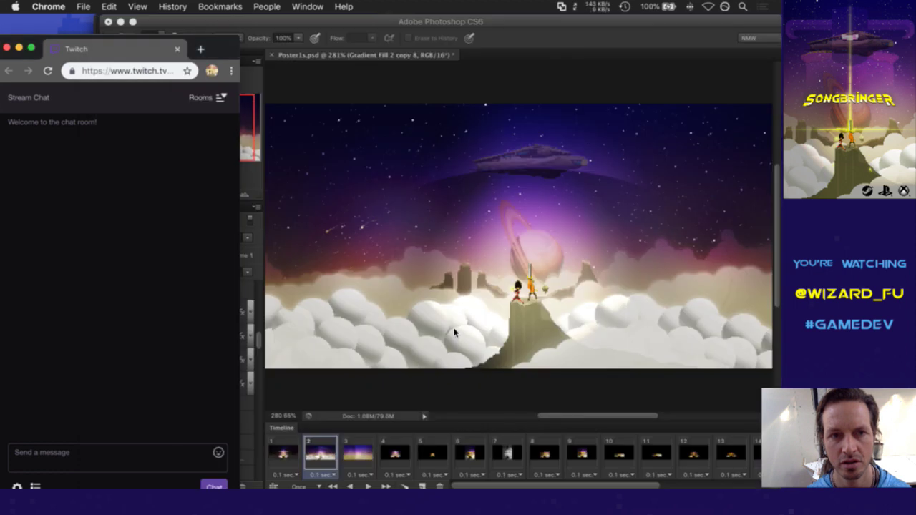
Step: Check the live stream status in Gameshow, minimize its window and switch back to Poster1s.psd in Photoshop
key("F4")
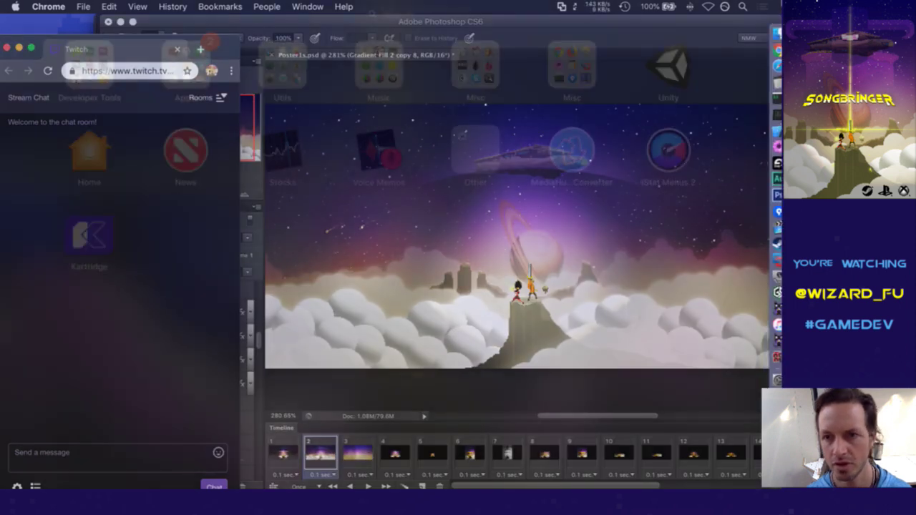
left_click(771, 292)
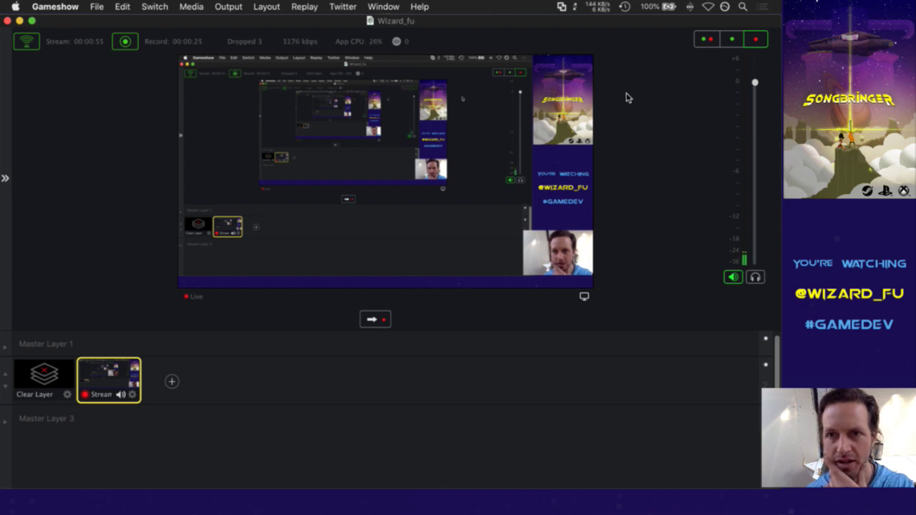
left_click(20, 21)
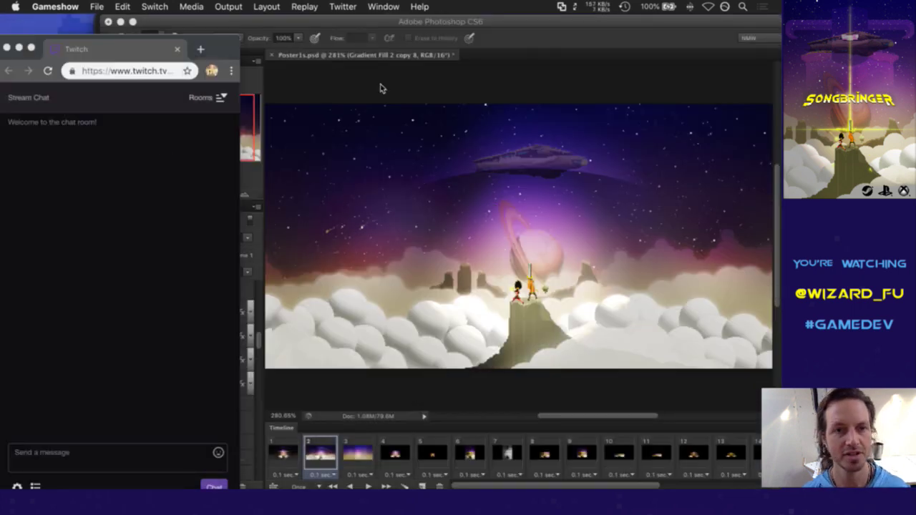
left_click(443, 65)
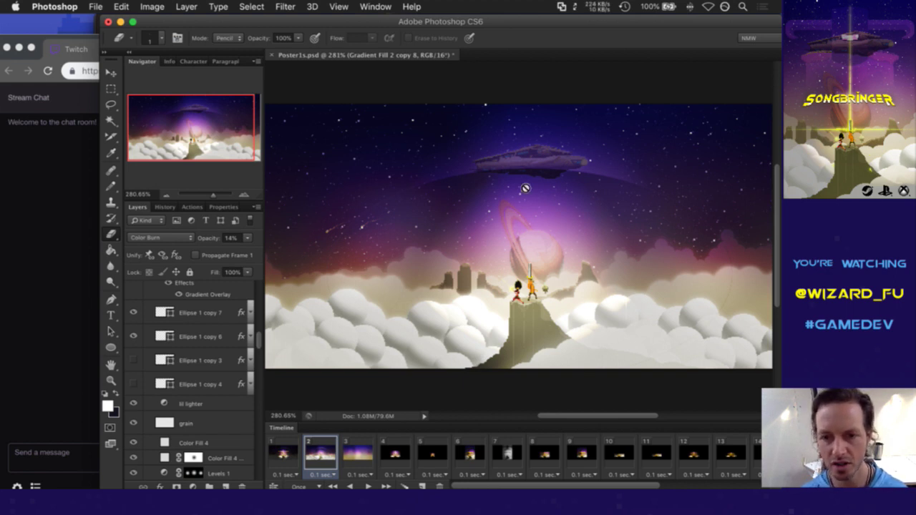
Step: Review the poster layouts in animation frames 1 to 9 and 15 to 17, and return to frame 2
left_click(281, 461)
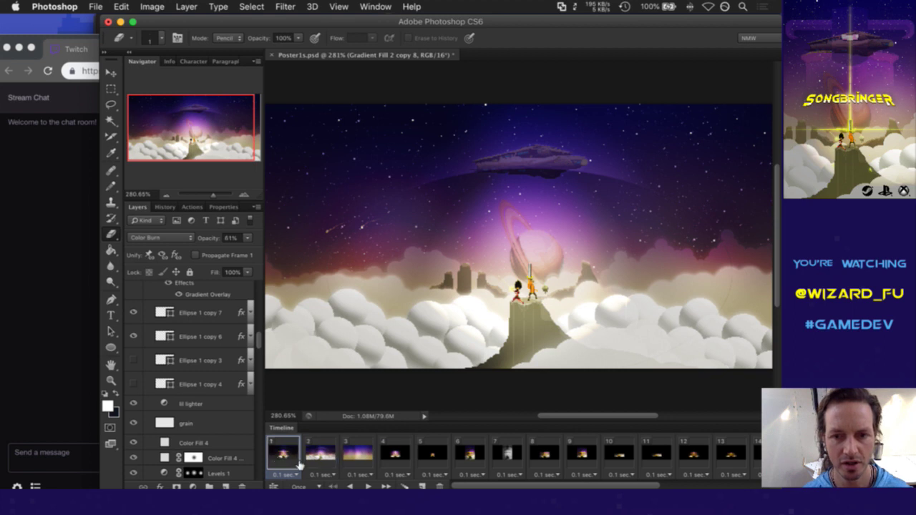
left_click(318, 458)
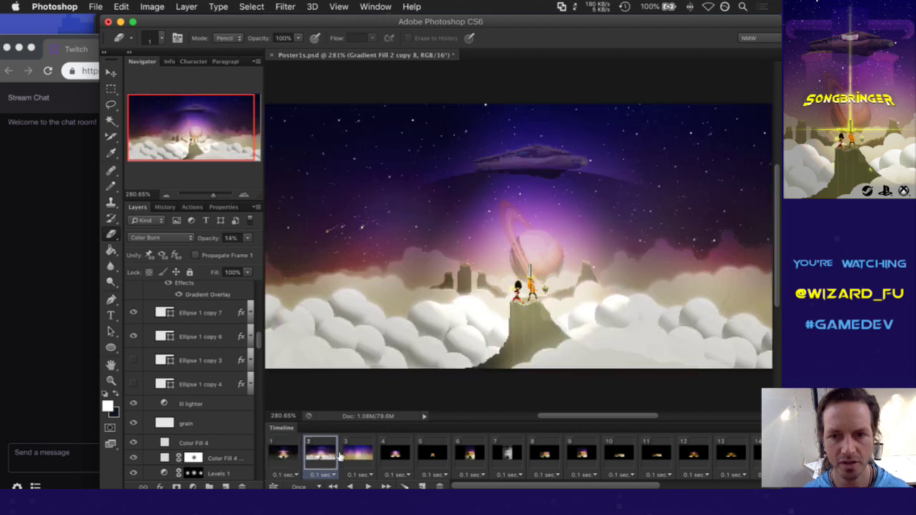
left_click(354, 458)
left_click(388, 455)
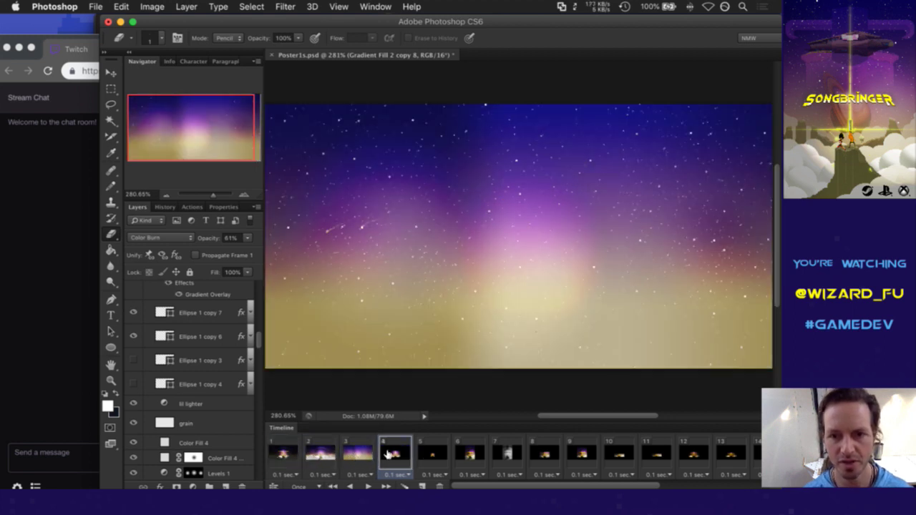
left_click(435, 452)
left_click(466, 455)
left_click(499, 456)
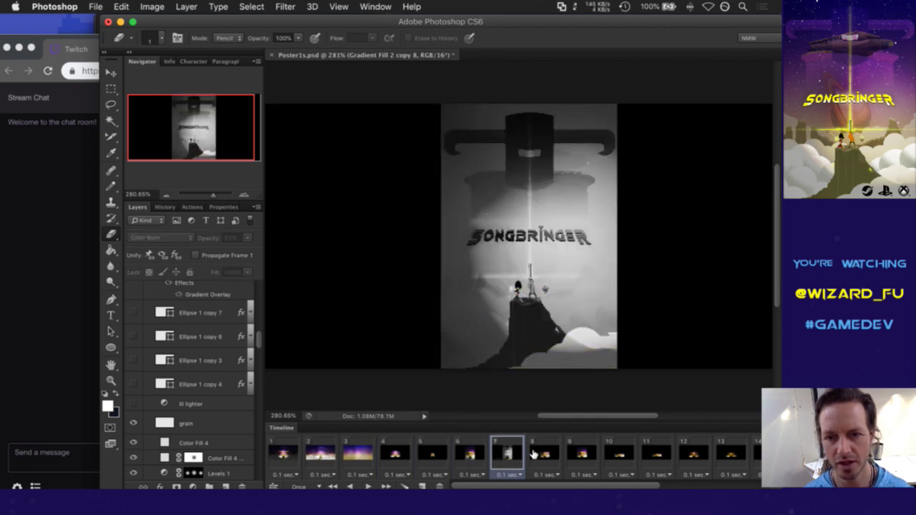
left_click(544, 454)
left_click(470, 453)
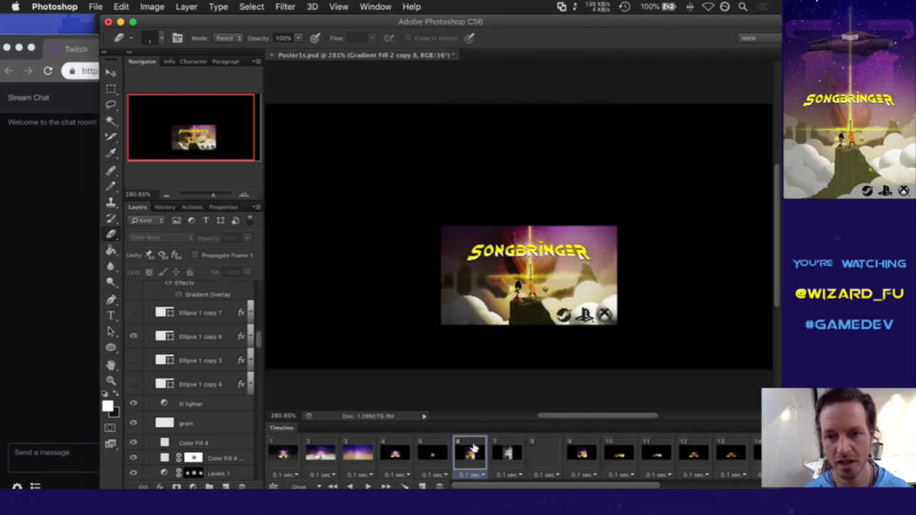
left_click(583, 456)
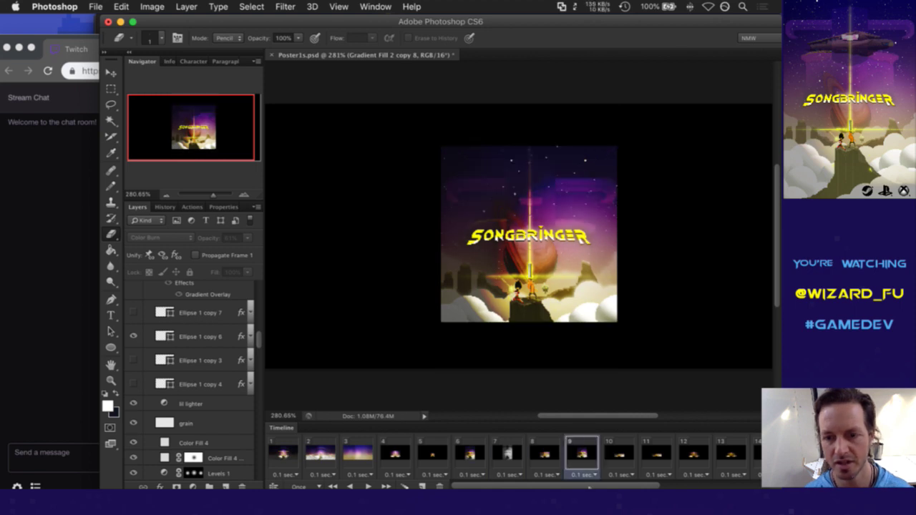
left_click_drag(594, 487, 662, 487)
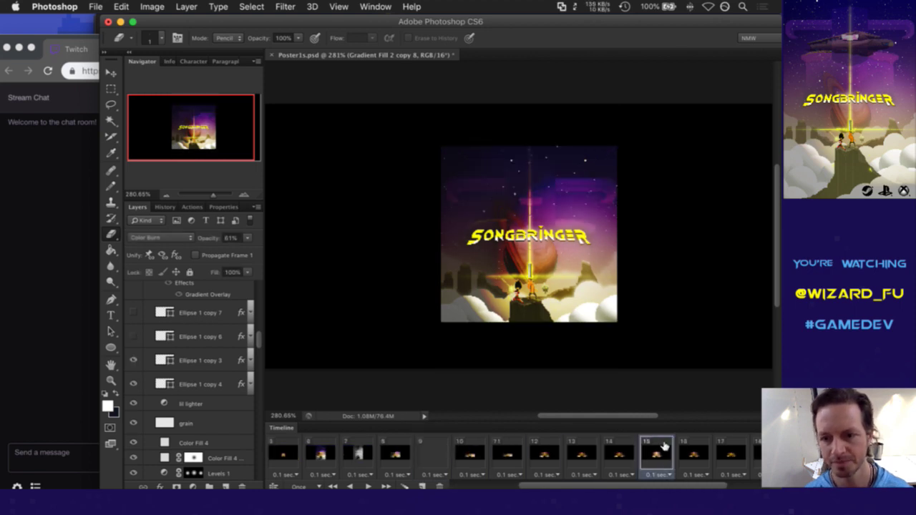
left_click(666, 454)
left_click(700, 454)
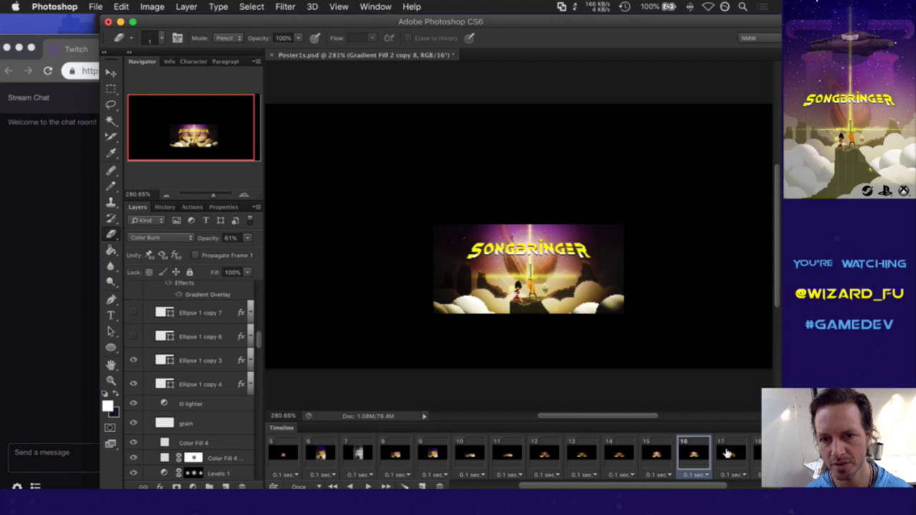
left_click(730, 454)
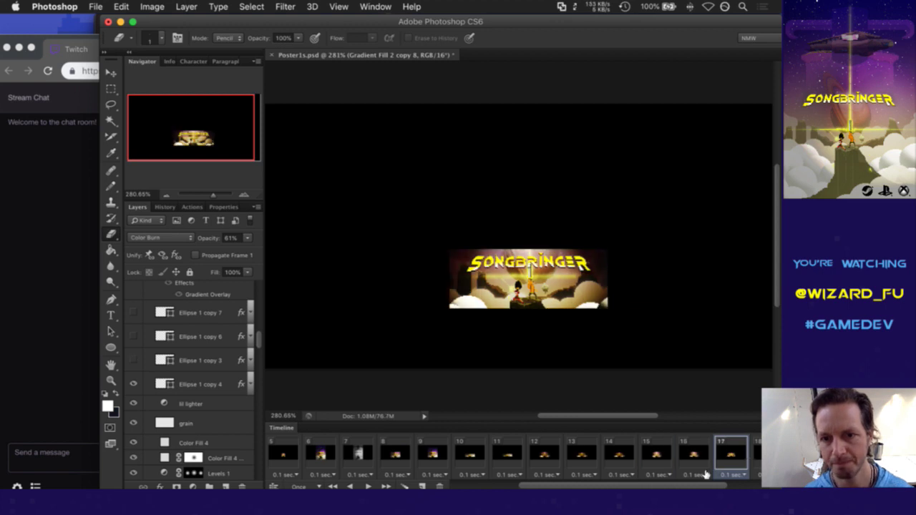
left_click_drag(695, 487, 505, 486)
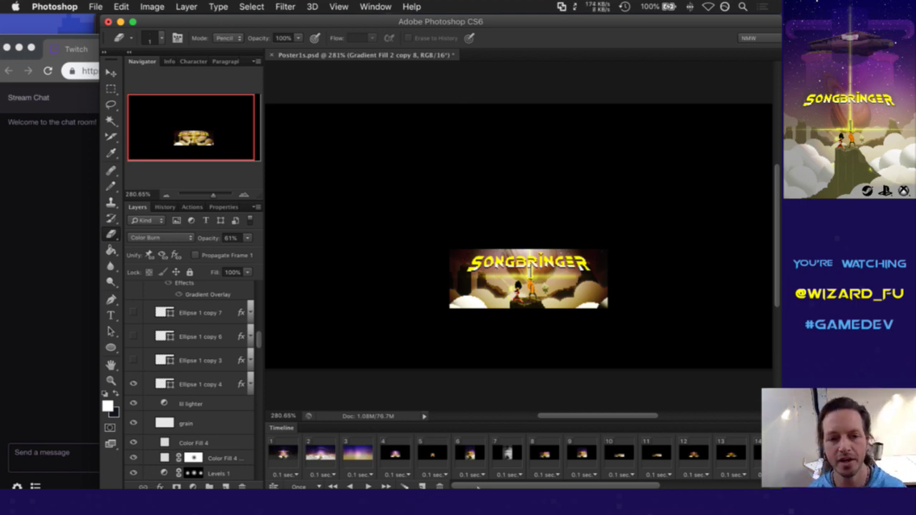
left_click(322, 457)
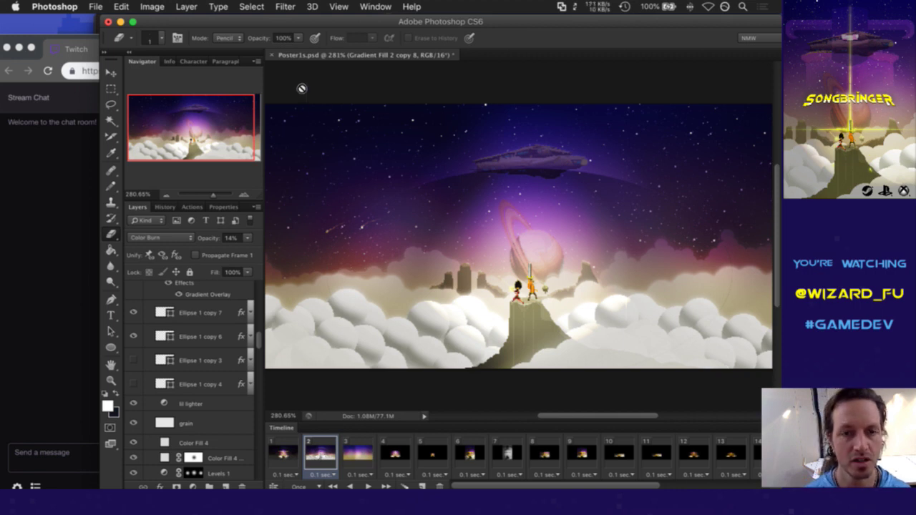
left_click(322, 155)
left_click(415, 184)
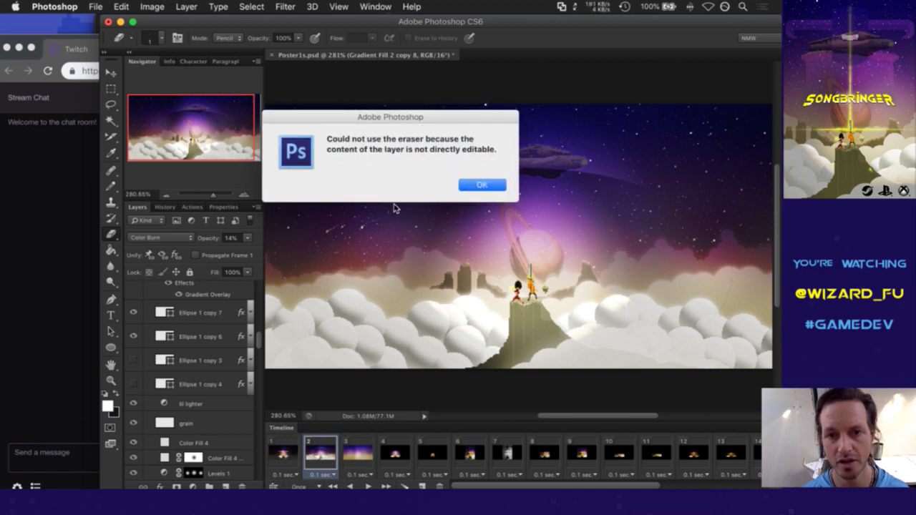
left_click(478, 185)
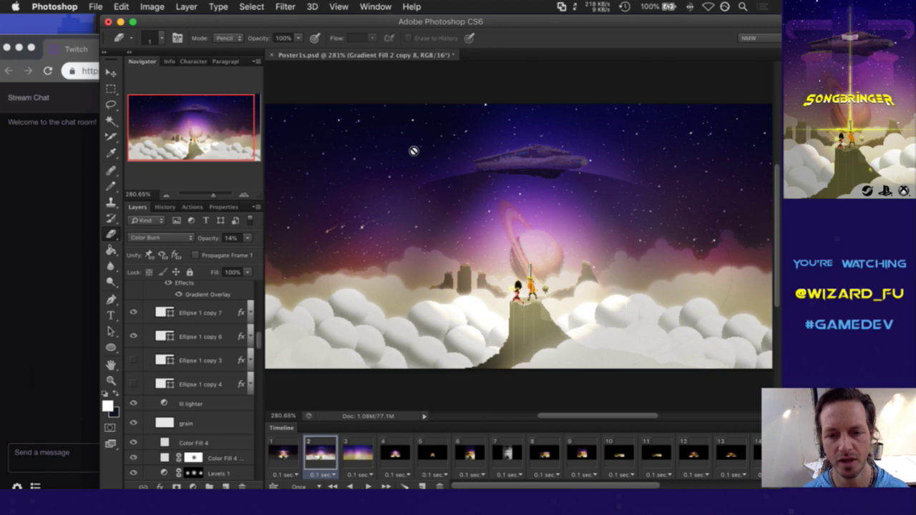
Step: Look up the poster's canvas size and create a new 615 × 308 pixel document named Loderagger-KeyArt
key("super+l")
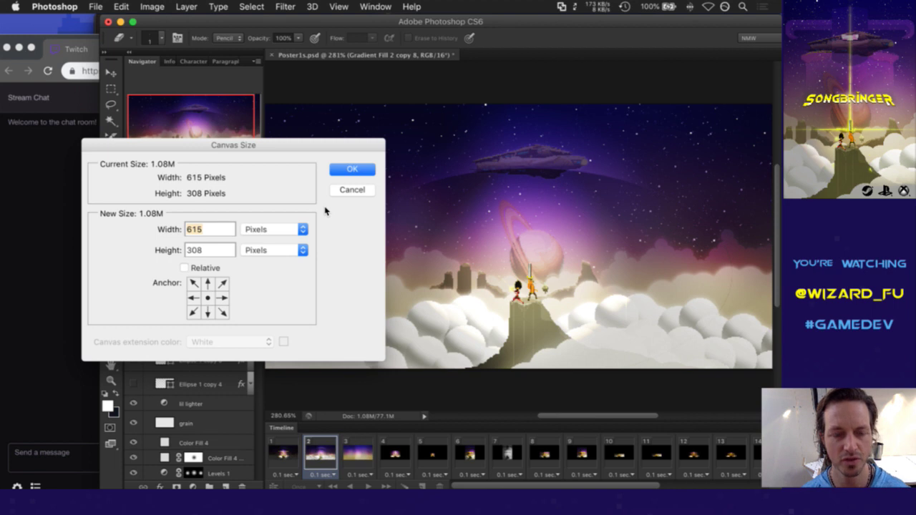
left_click(353, 191)
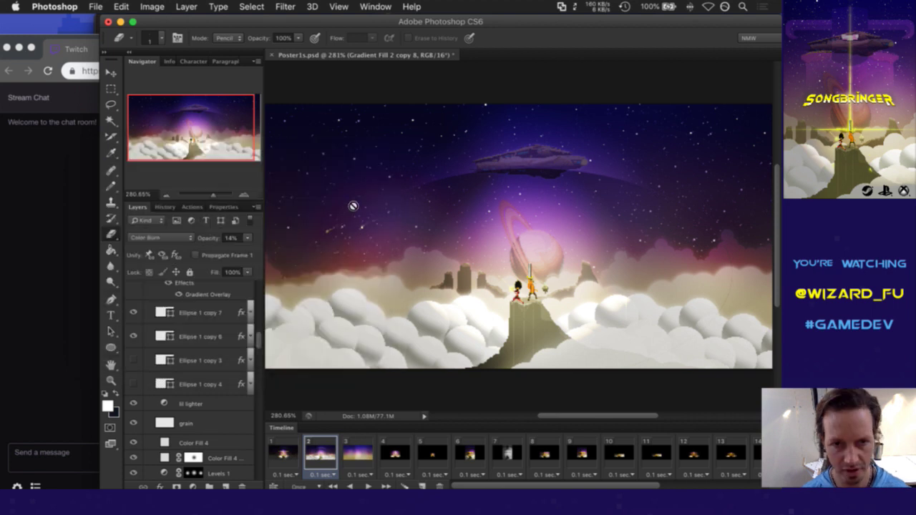
key("super+n")
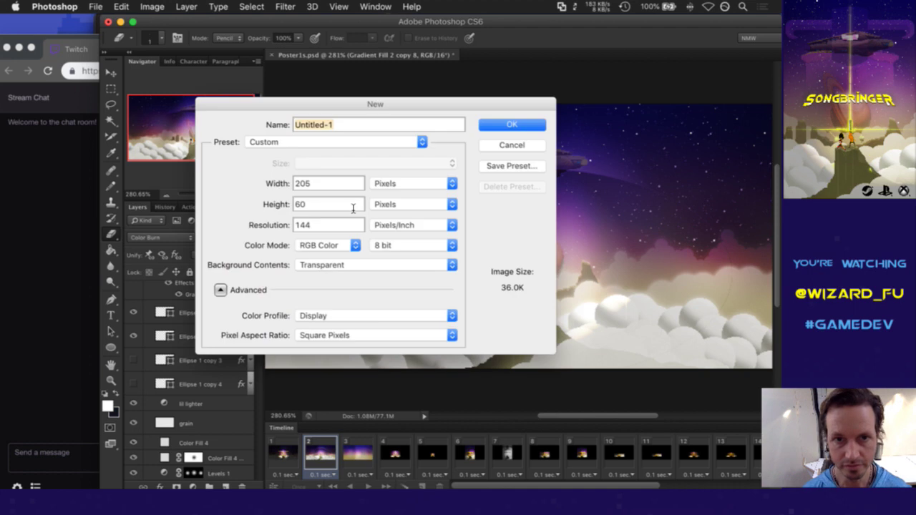
key("Tab")
type("615")
key("Tab")
type("306")
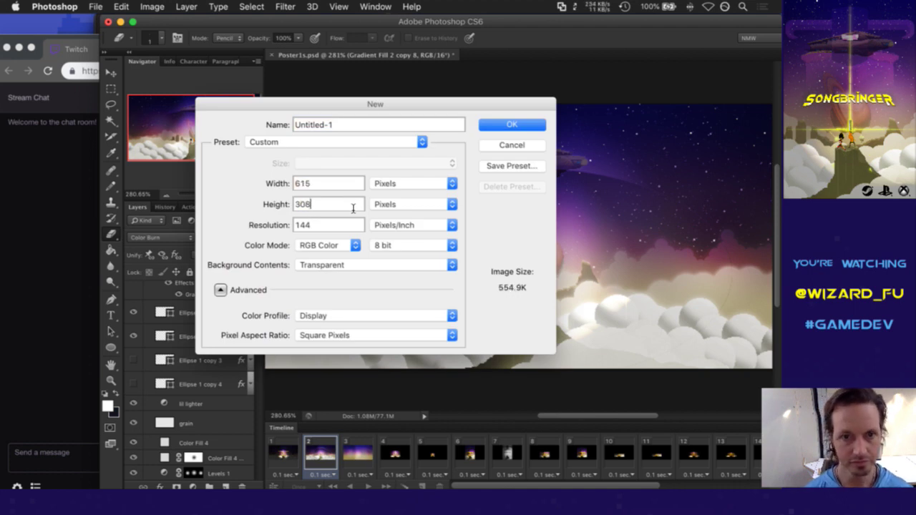
left_click_drag(382, 127, 256, 128)
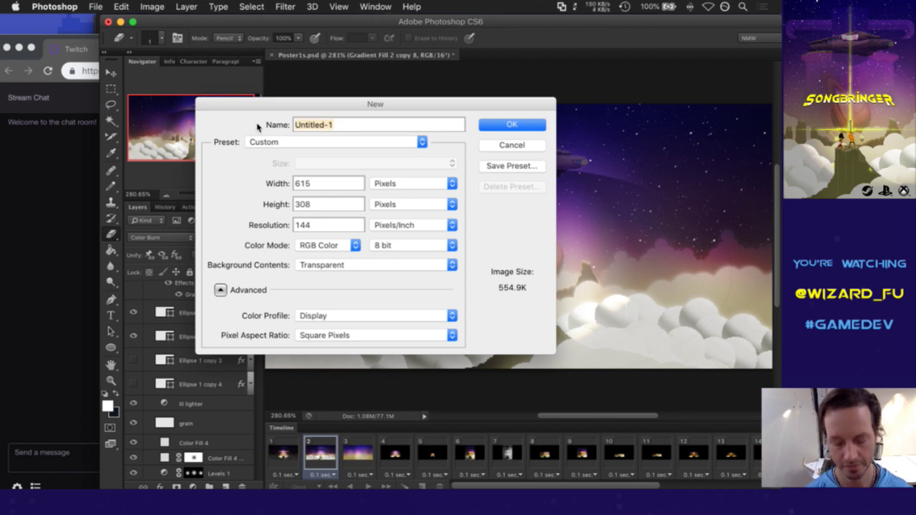
type("LoderaggerL")
key("BackSpace")
type("-KeyArt")
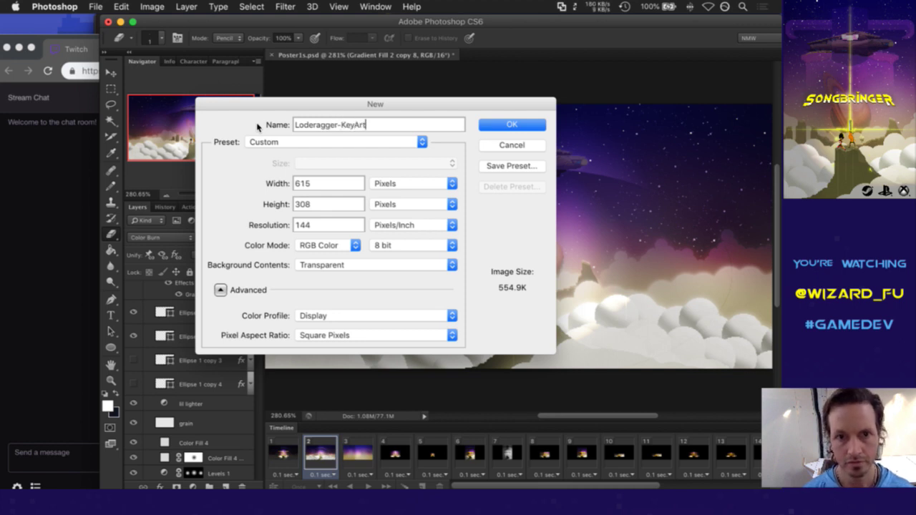
key("Return")
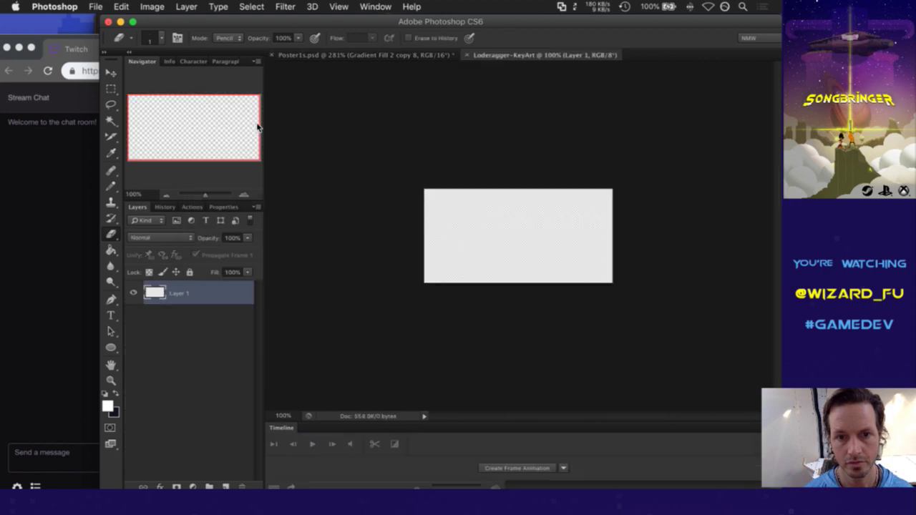
Step: Convert the new Loderagger-KeyArt document to 16 bits per channel
left_click(276, 6)
mouse_move(252, 5)
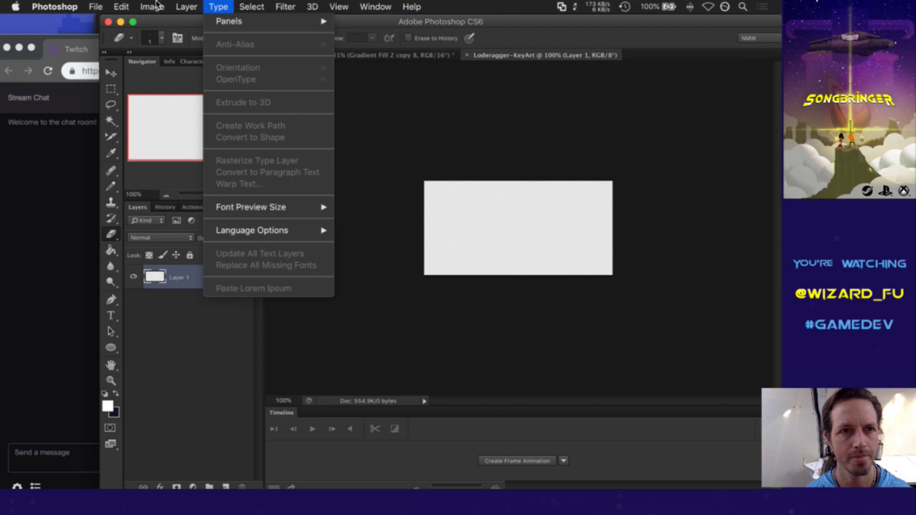
mouse_move(161, 24)
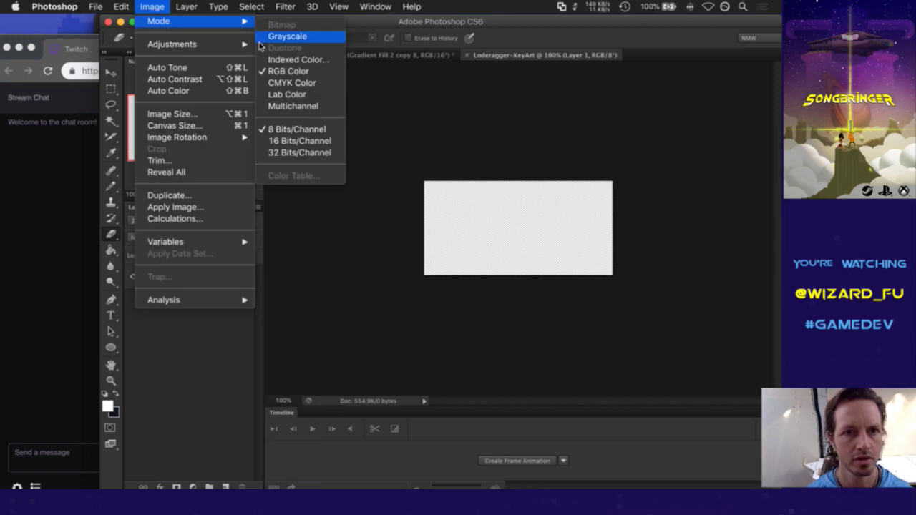
left_click(293, 141)
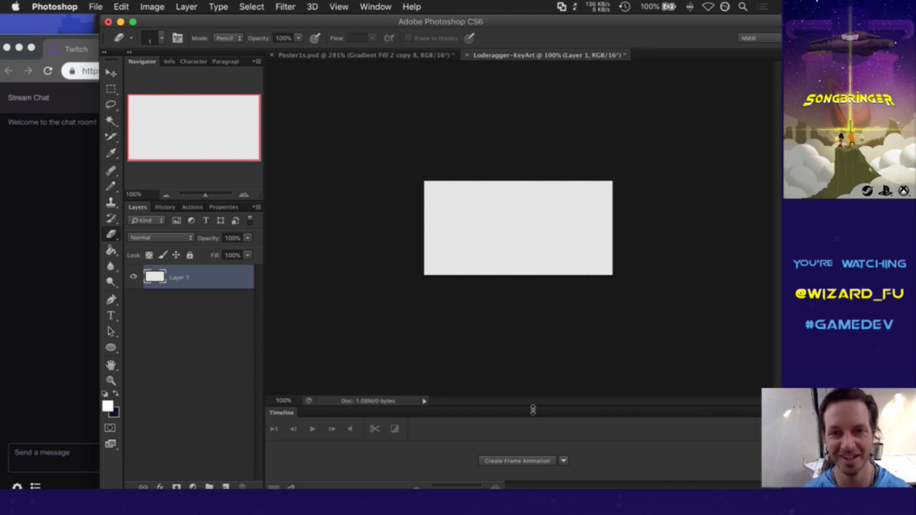
Step: Enlarge the view of the blank Loderagger-KeyArt canvas to about 242% and hide the timeline
left_click(344, 55)
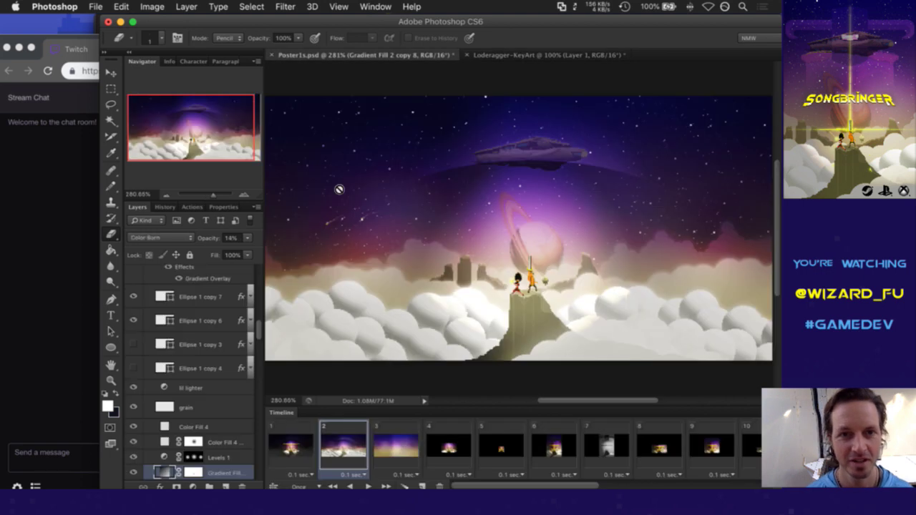
left_click(517, 56)
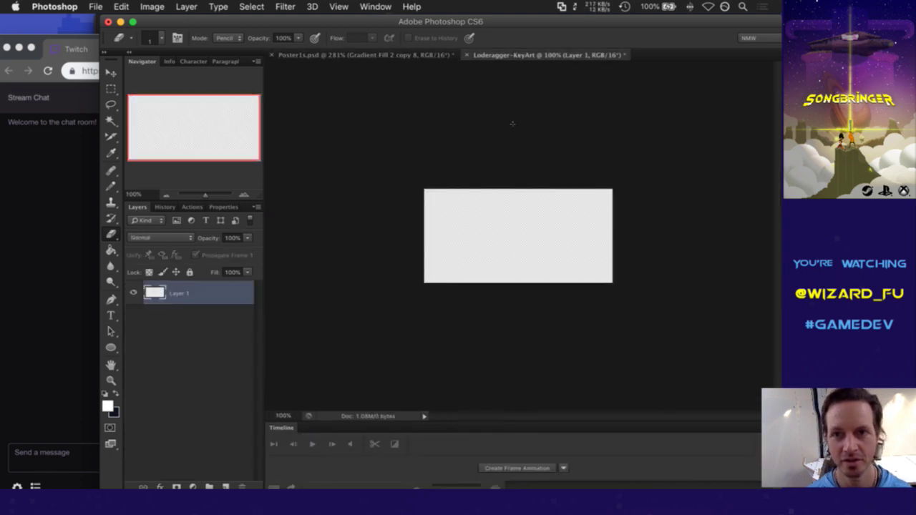
left_click_drag(501, 229, 539, 235)
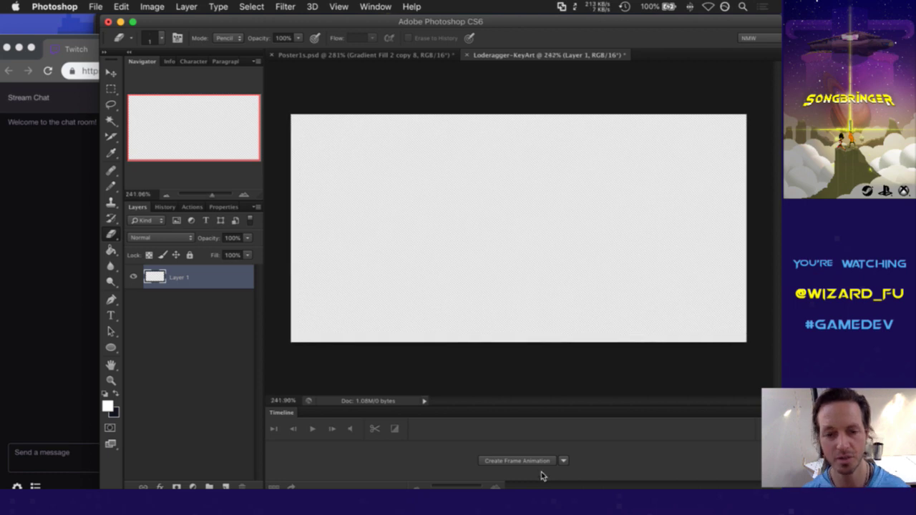
key("super+alt+t")
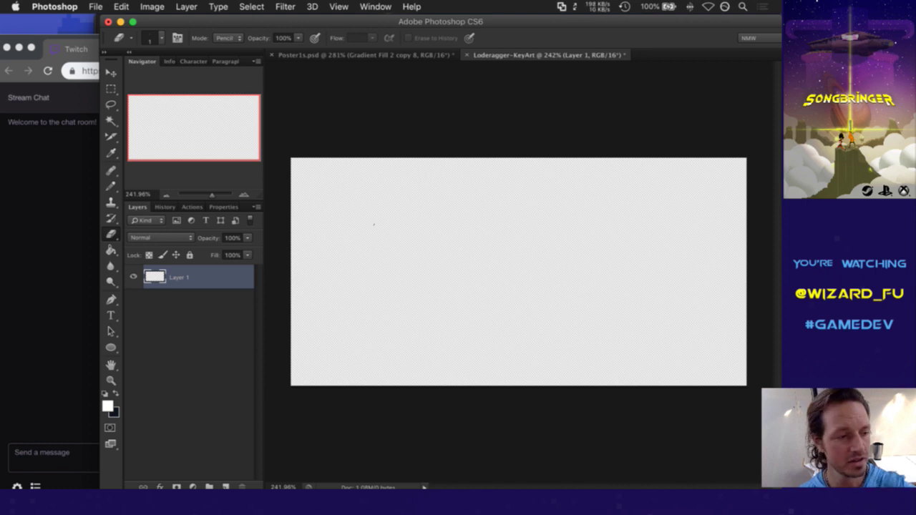
Step: Look at the Poster1s.psd artwork again and open the recently used file Episode.psd
left_click(316, 55)
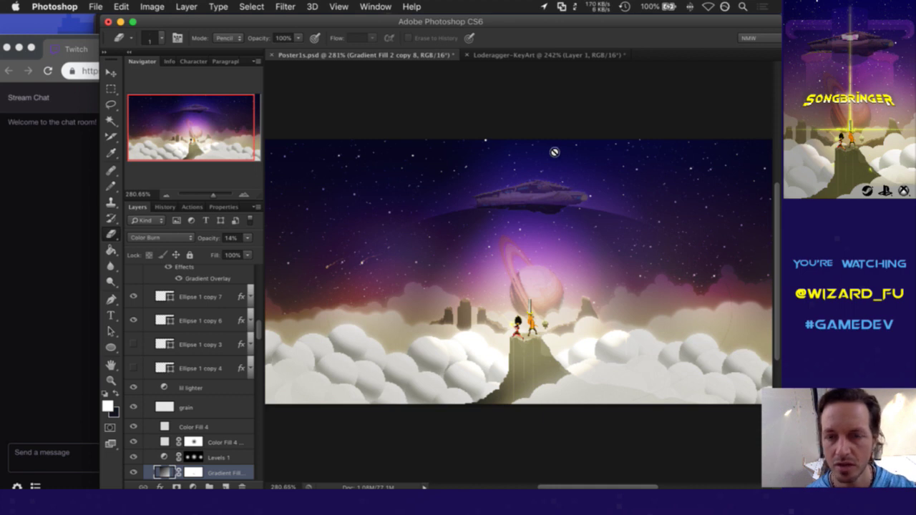
left_click(557, 59)
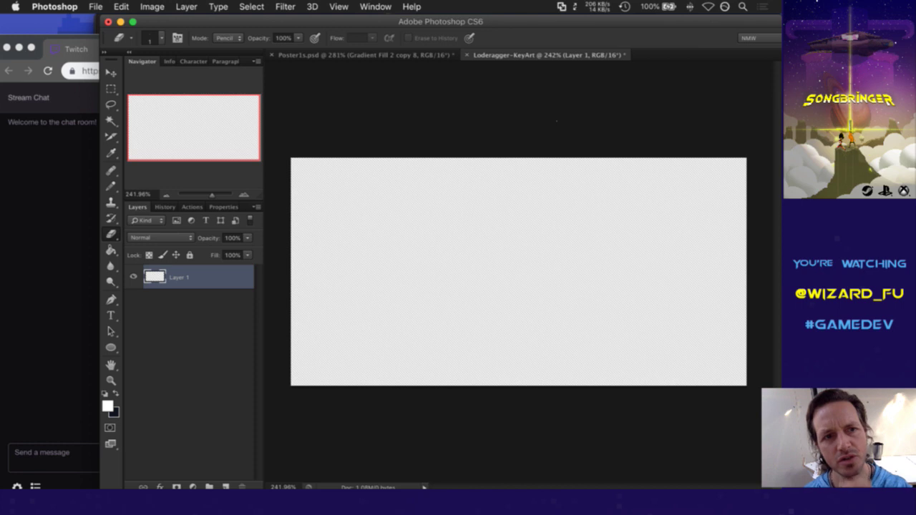
left_click(100, 7)
mouse_move(136, 80)
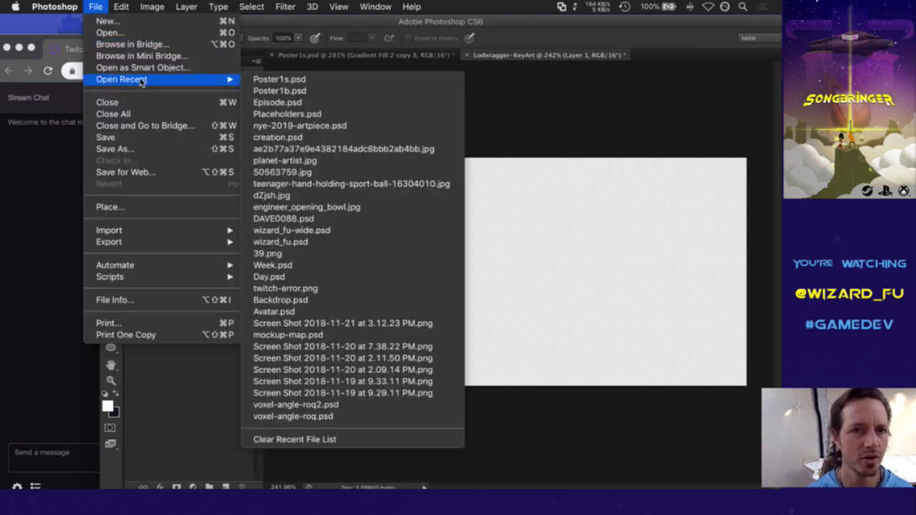
left_click(277, 103)
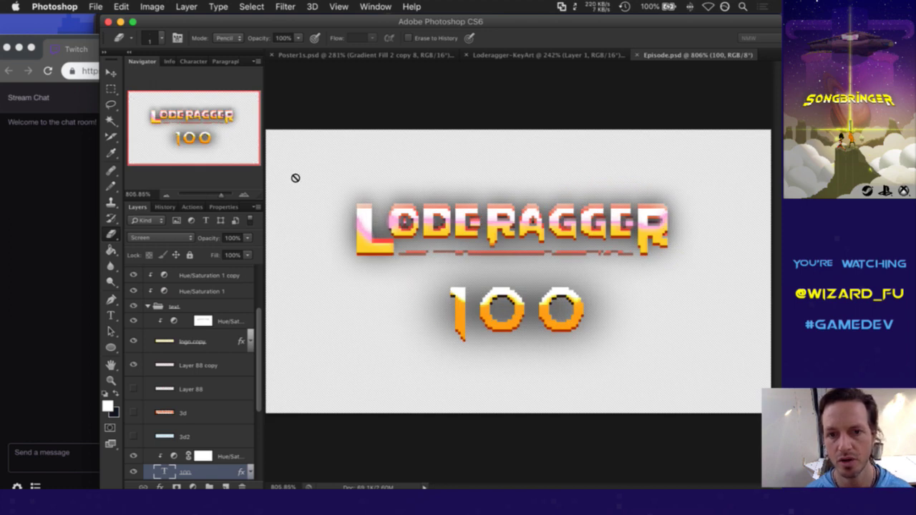
Step: Select the text group in Episode.psd and hide its logo shadow and number shadow layers
scroll(255, 432, "down", 5)
scroll(245, 382, "up", 5)
scroll(245, 382, "up", 3)
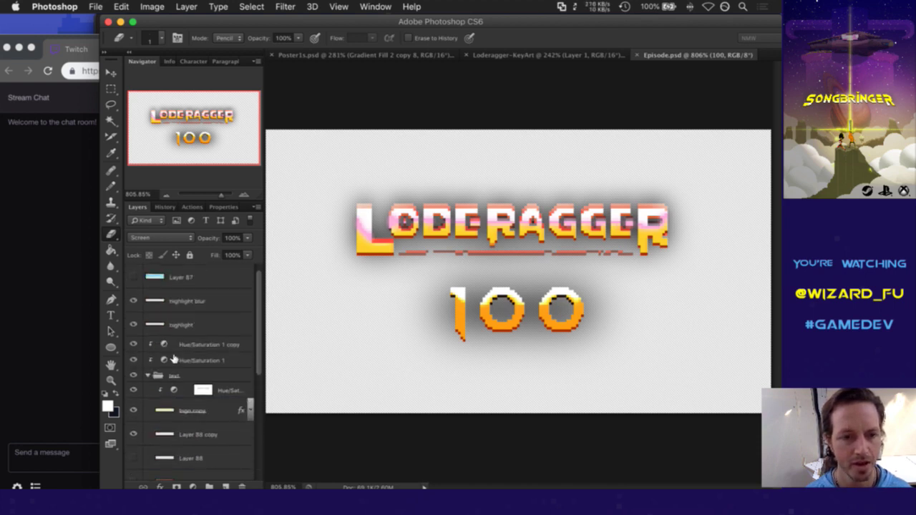
left_click(201, 372)
scroll(201, 371, "down", 3)
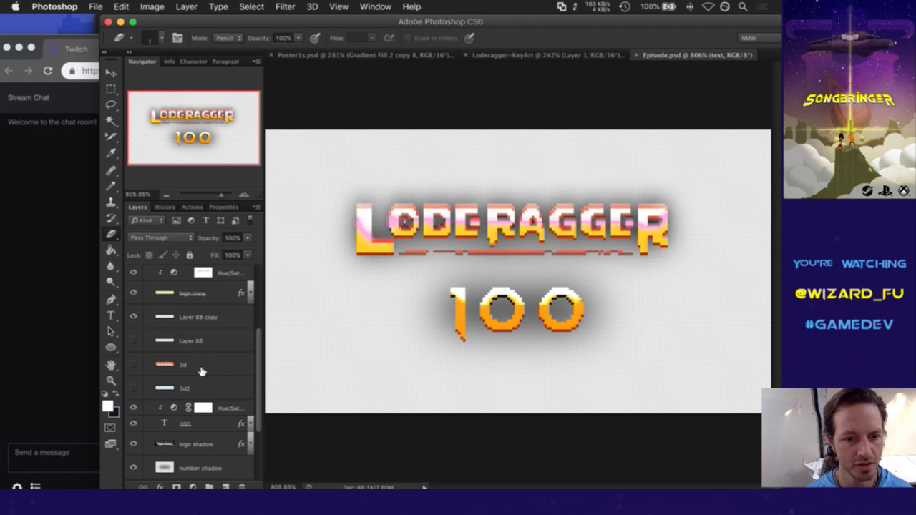
scroll(202, 372, "down", 3)
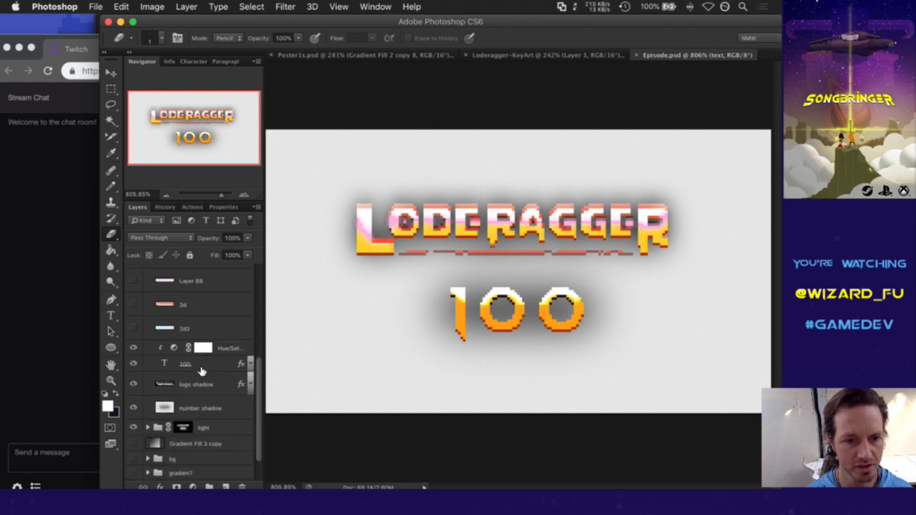
left_click(134, 382)
left_click(135, 382)
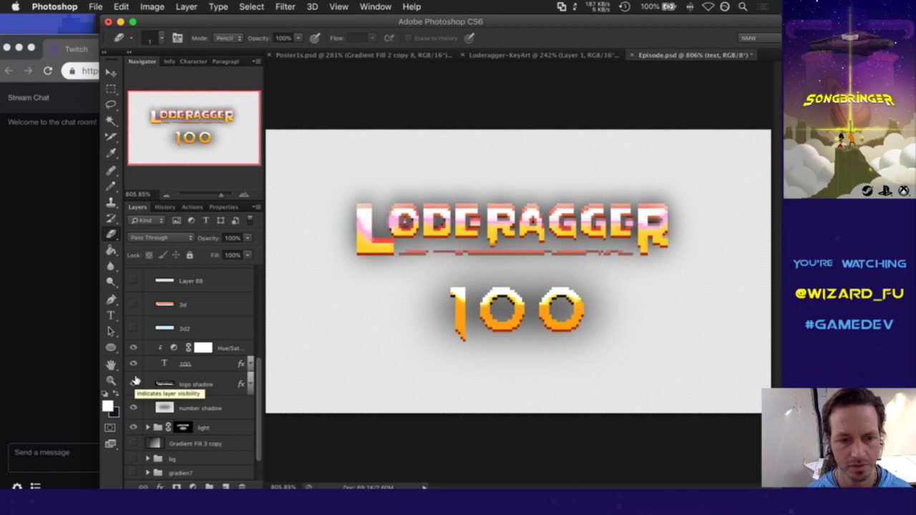
left_click(136, 382)
left_click(134, 408)
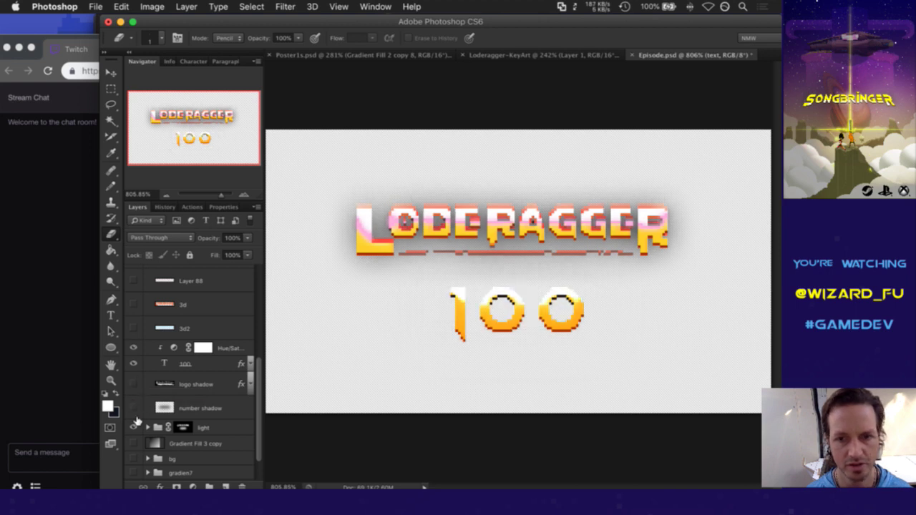
Step: Toggle the logo copy layer to check what it contains, expand its effects and turn off its Drop Shadow
scroll(135, 401, "up", 5)
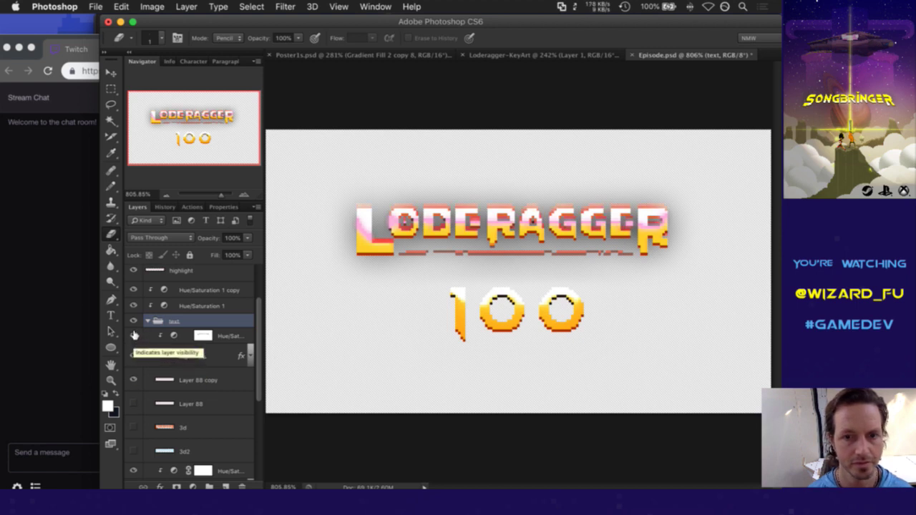
left_click(132, 355)
left_click(133, 356)
left_click(132, 356)
left_click(132, 356)
left_click(244, 357)
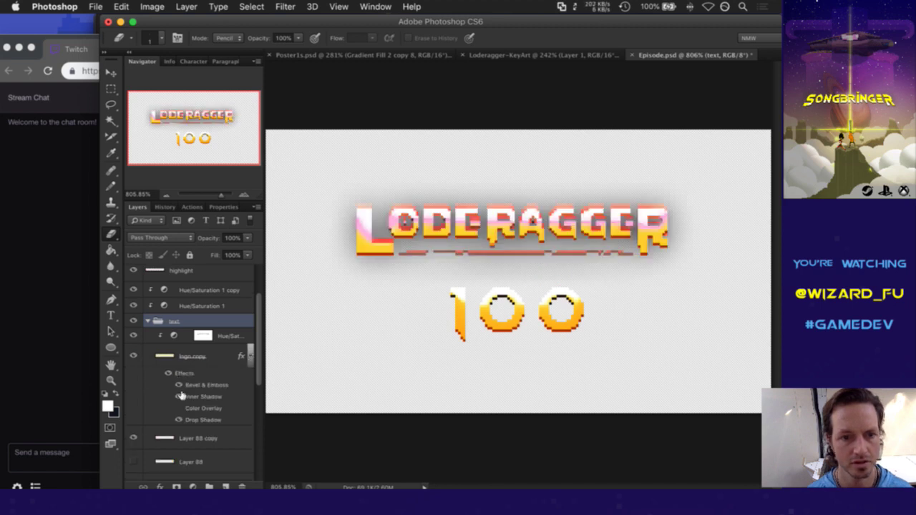
left_click(179, 418)
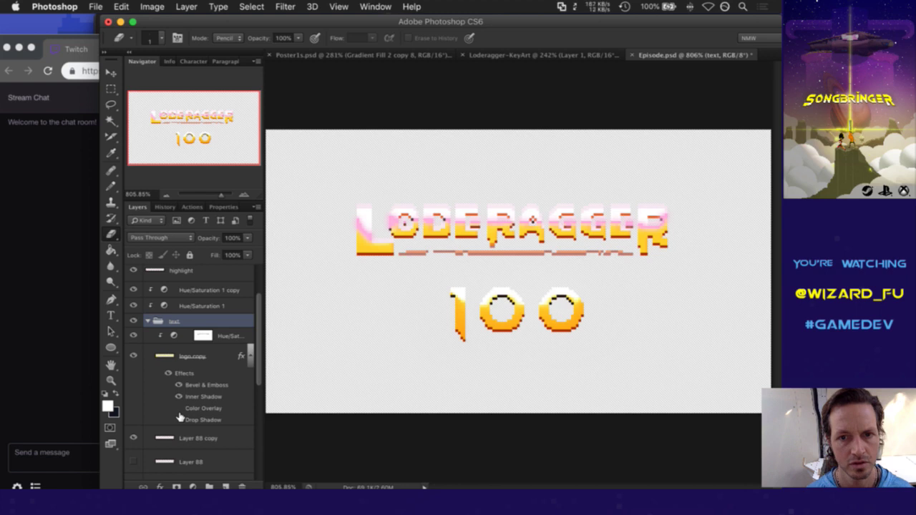
Step: Marquee-select the LODERAGGER wordmark without the number 100, copy it and paste it into the Loderagger-KeyArt document
key("m")
mouse_move(324, 189)
left_mouse_down()
mouse_move(448, 252)
mouse_move(693, 291)
mouse_move(694, 270)
left_mouse_up()
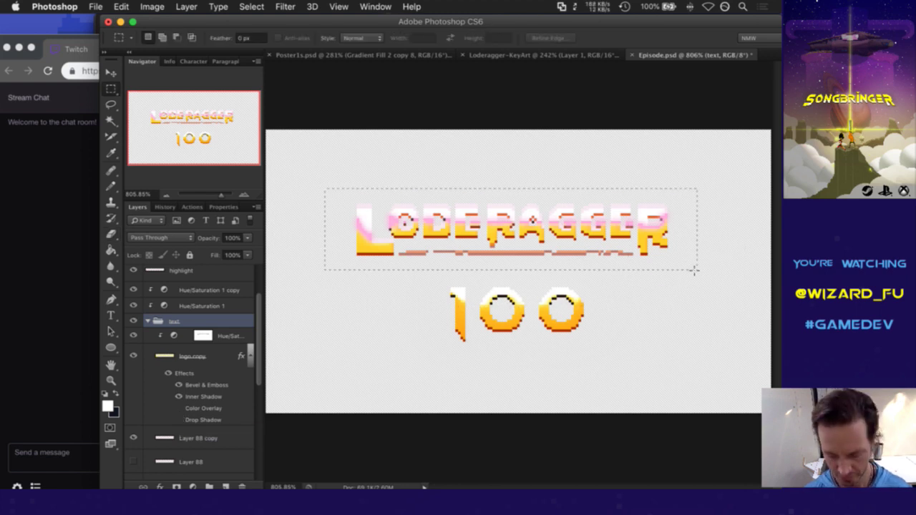
left_click(521, 57)
key("super+v")
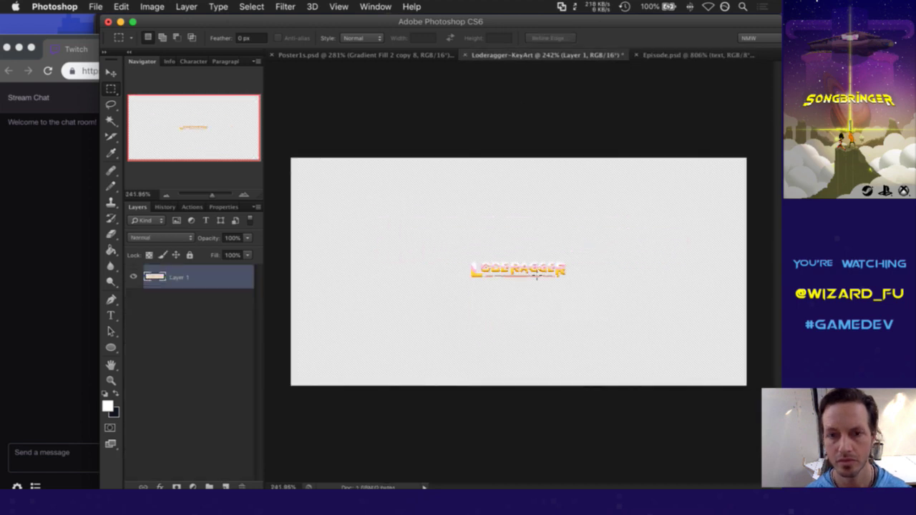
Step: Move the pasted logo straight up into the upper part of the canvas and rename its layer logo
key("v")
left_click_drag(538, 253, 538, 217)
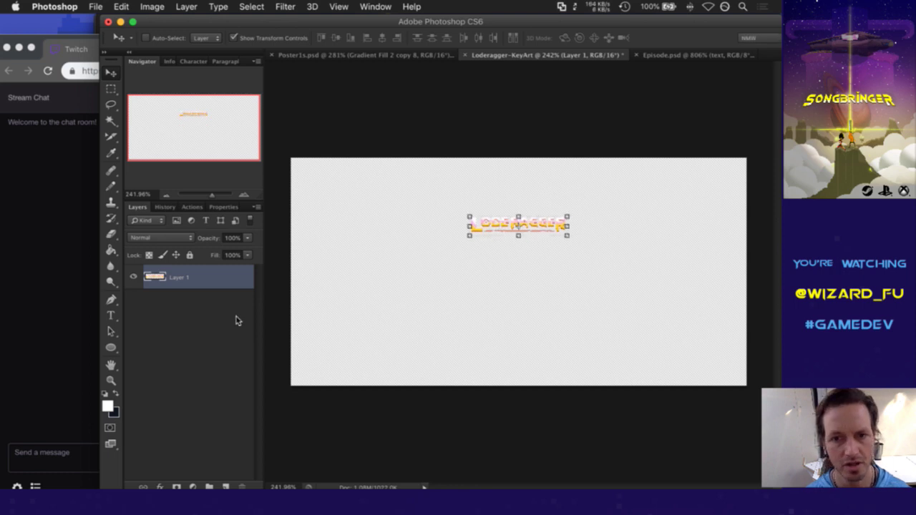
double_click(179, 279)
type("L")
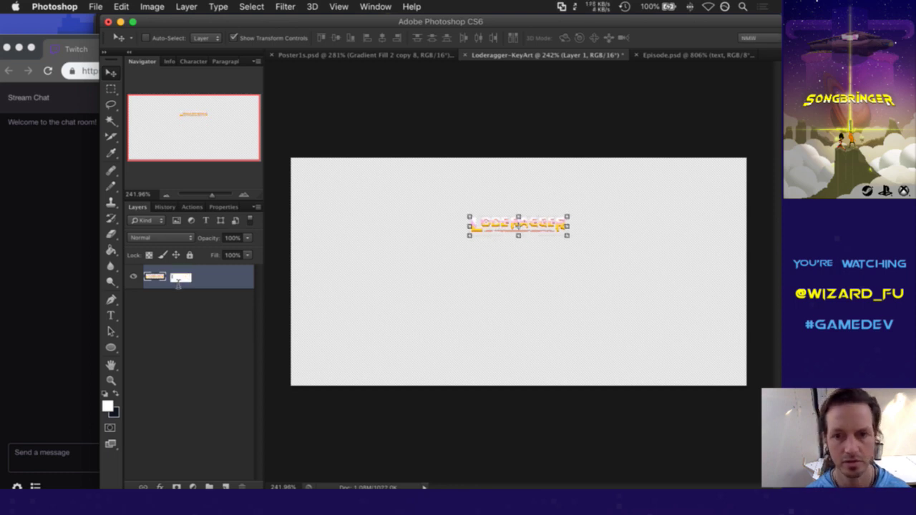
type("ogo")
key("Return")
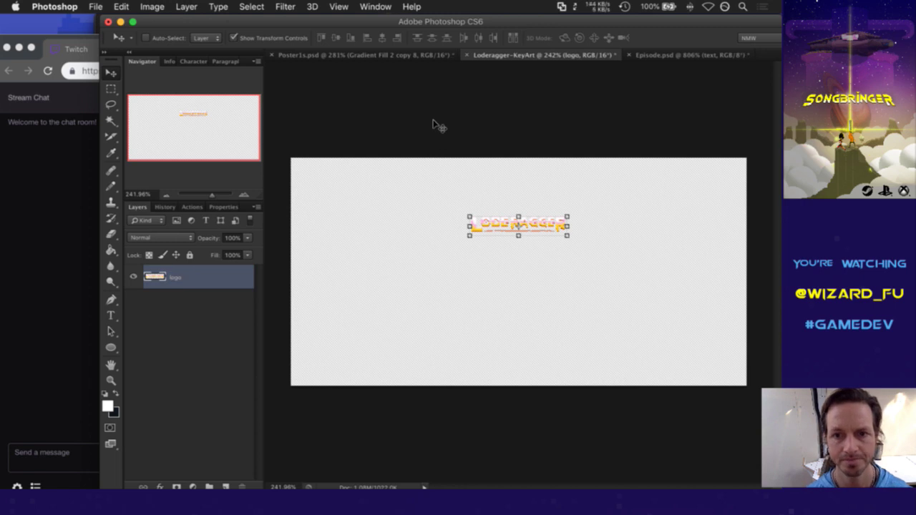
Step: Save the document as Loderagger-KeyArt.psd in Photoshop format in the wallpapers folder inside Loderagger's art folder
key("m")
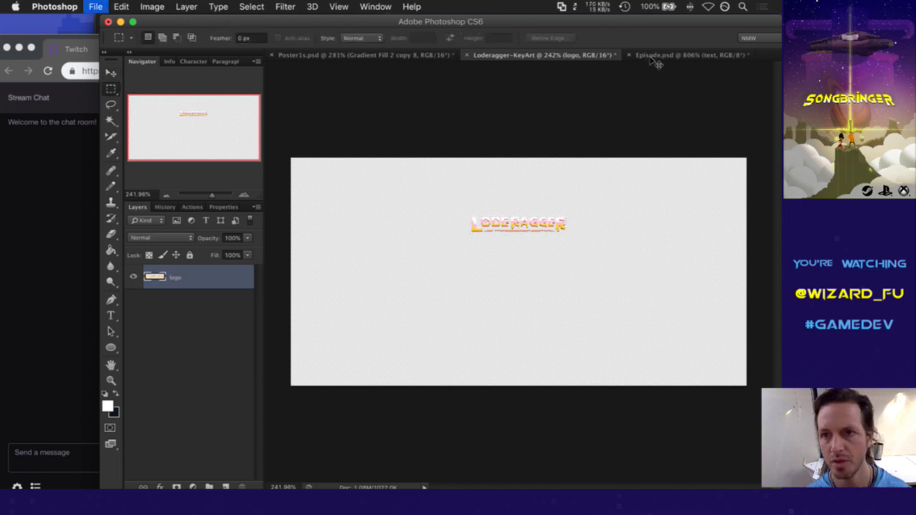
key("super+shift+s")
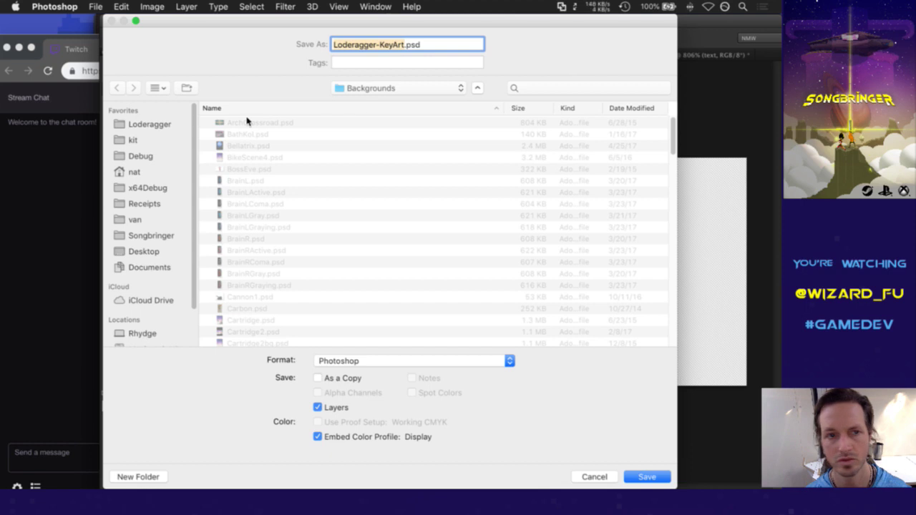
left_click(373, 93)
left_click(363, 91)
left_click(164, 123)
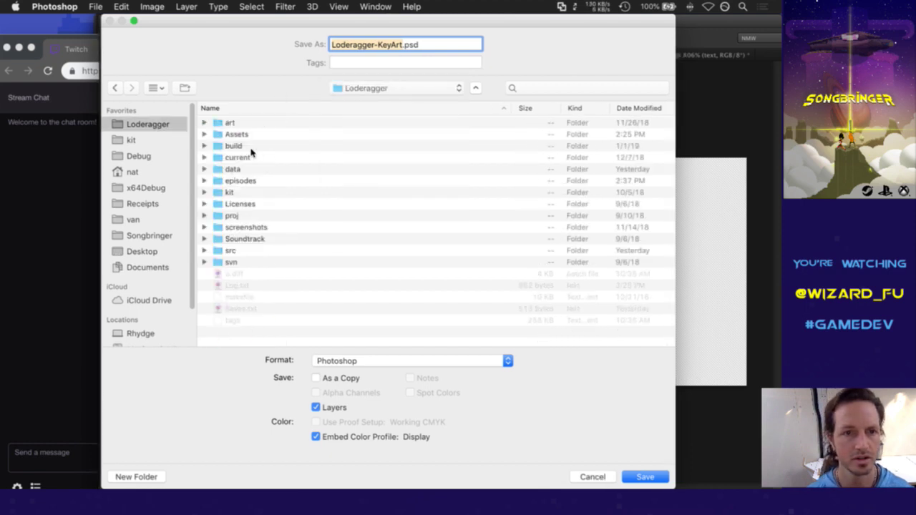
double_click(240, 127)
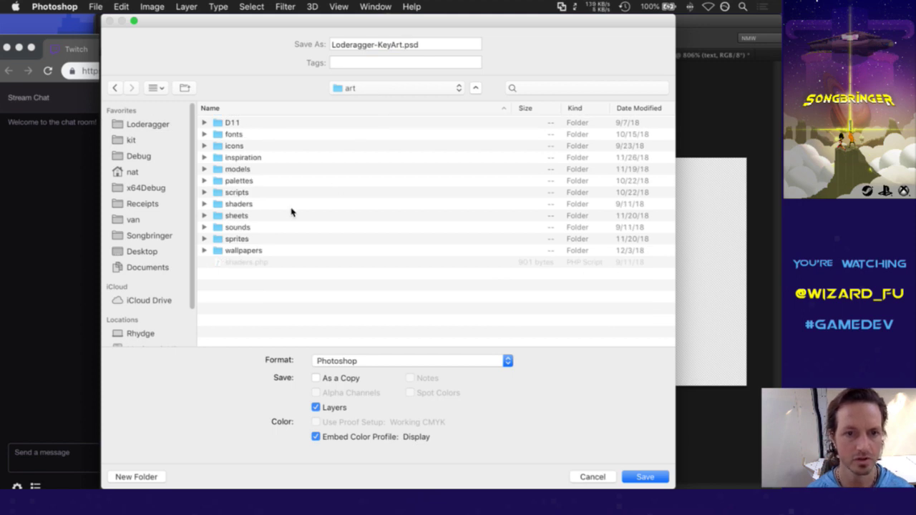
double_click(246, 250)
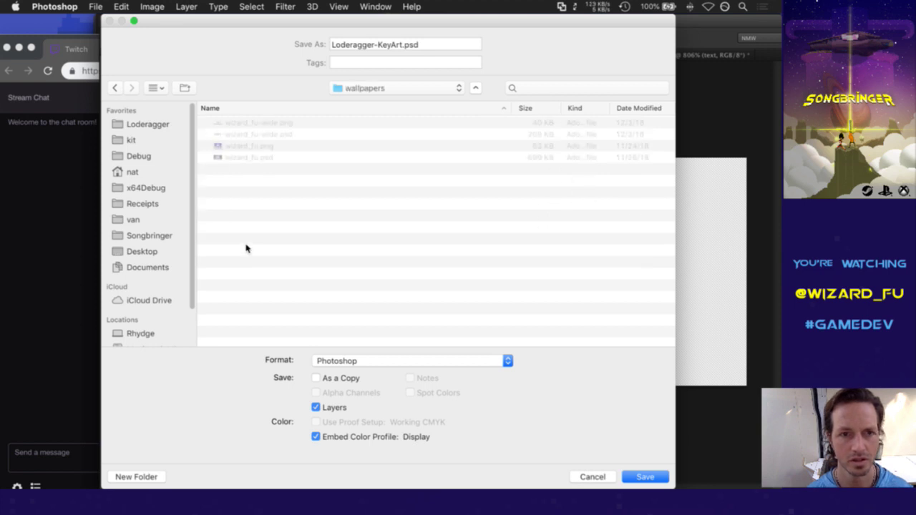
left_click(115, 87)
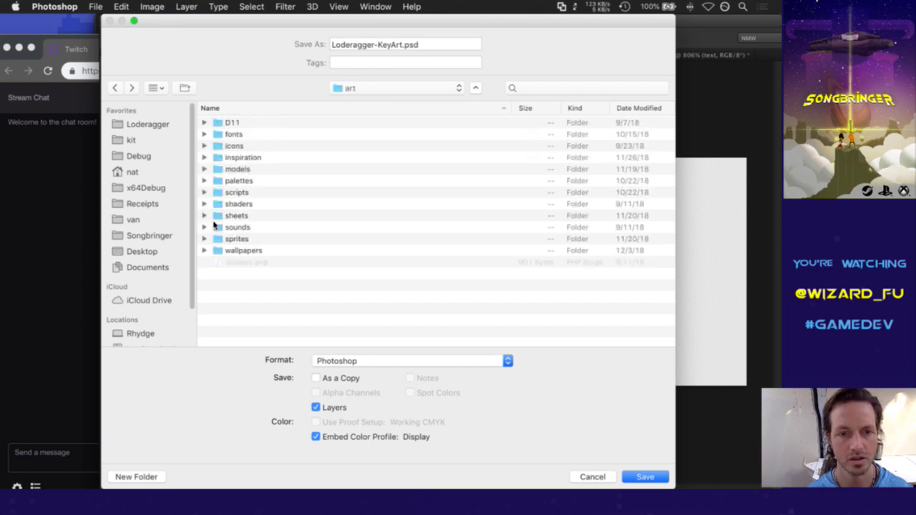
double_click(237, 252)
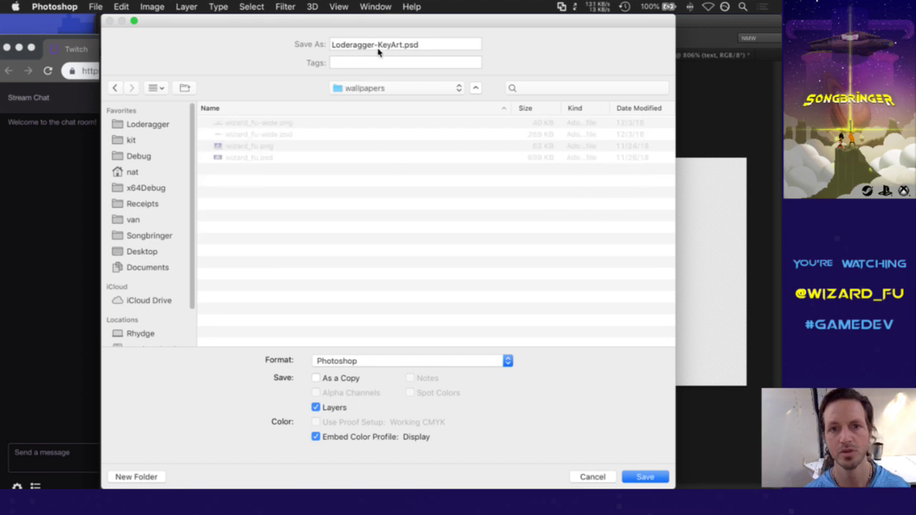
left_click(655, 480)
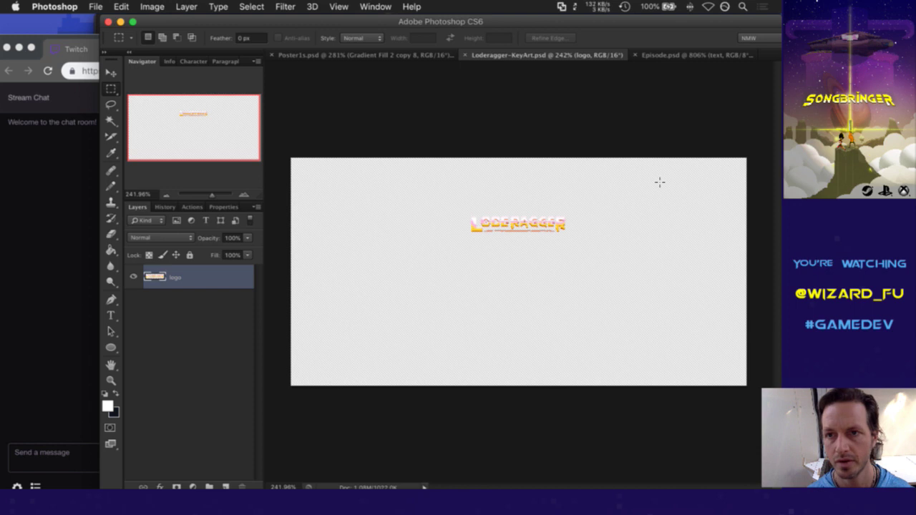
Step: Switch to Finder, close the timelapses window and reposition the src window so all of it is in view
key("super+Tab")
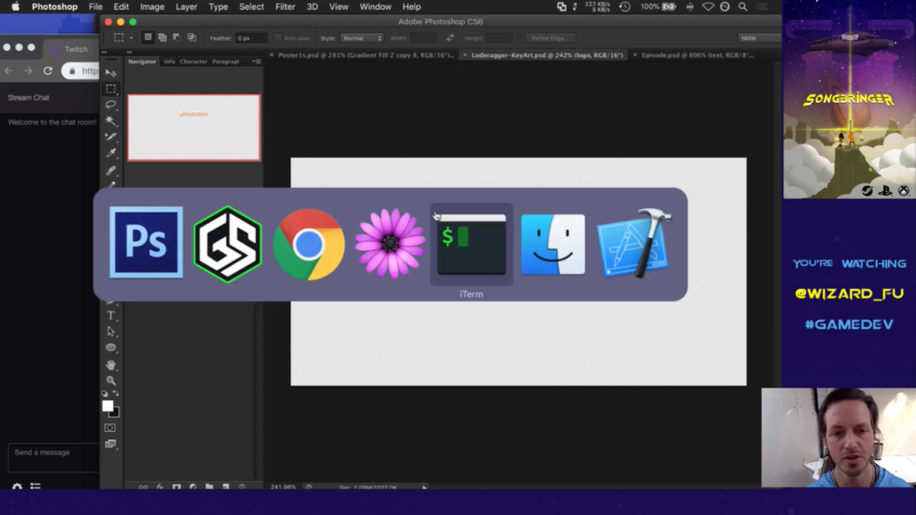
left_click(569, 232)
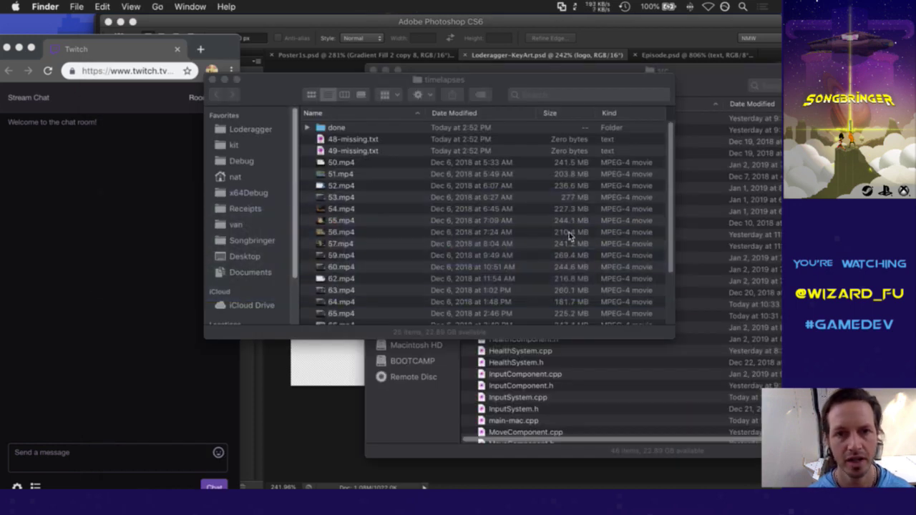
left_click(512, 84)
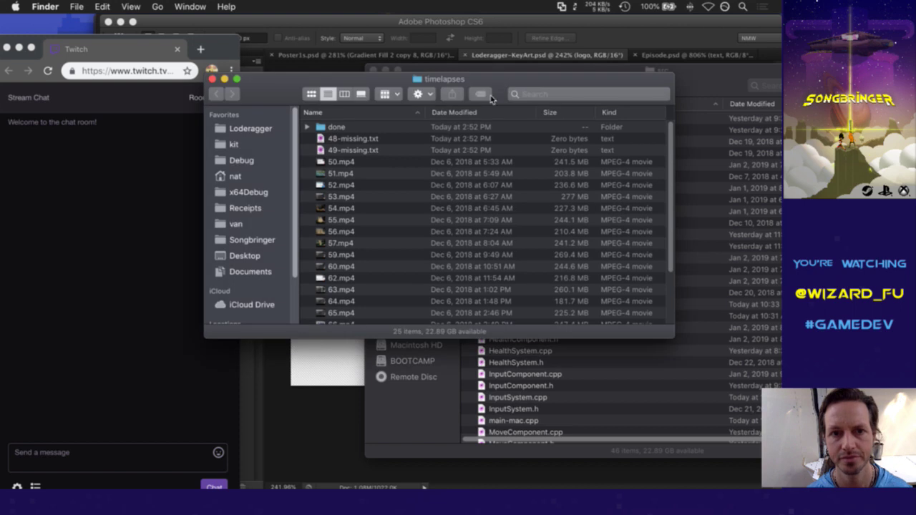
key("super+w")
left_click_drag(440, 79, 209, 81)
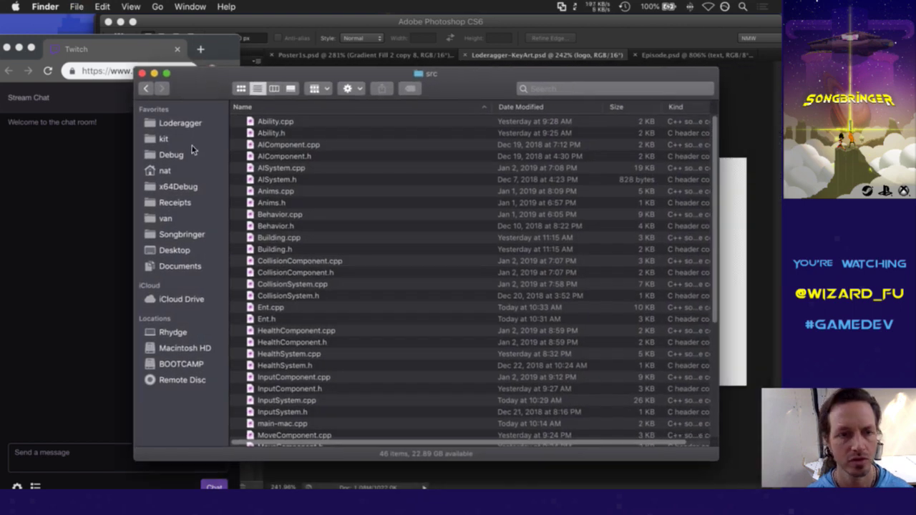
Step: Open the compose folder inside Loderagger's episodes folder
left_click(191, 123)
double_click(301, 180)
left_click(279, 145)
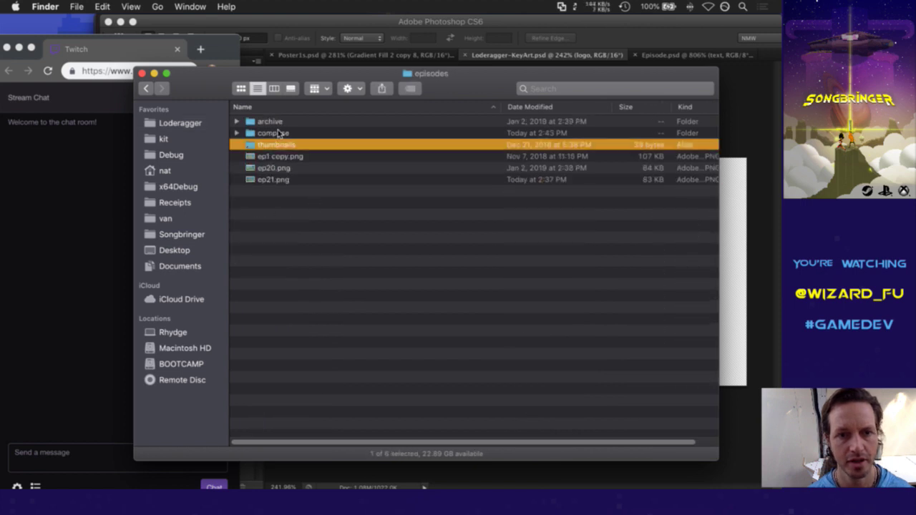
left_click(279, 134)
key("super+Down")
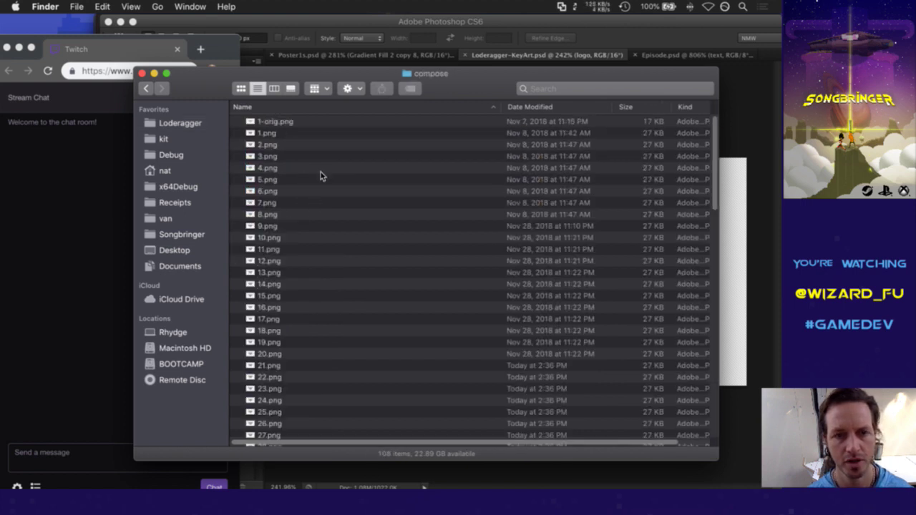
Step: Preview the gradient images in the compose folder one after another, from gradient1-orig.png to gradient7.png
scroll(321, 301, "down", 5)
scroll(321, 301, "down", 20)
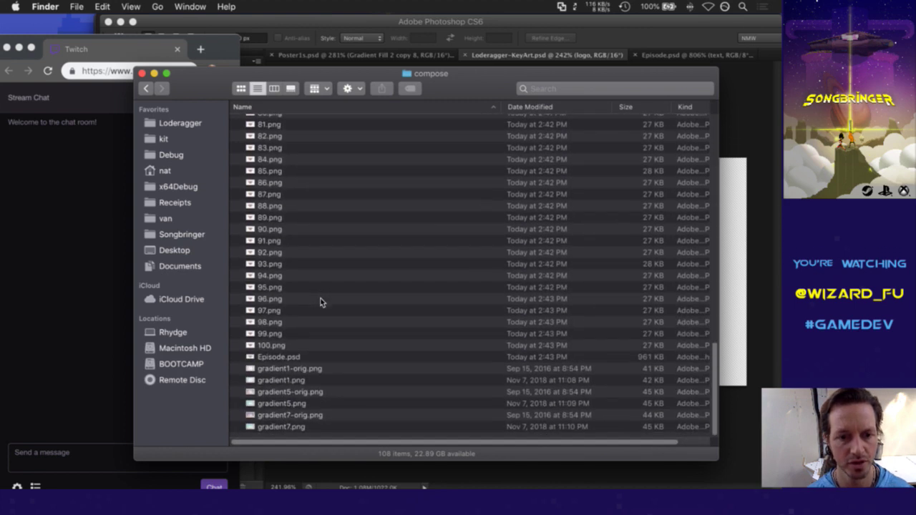
left_click(305, 374)
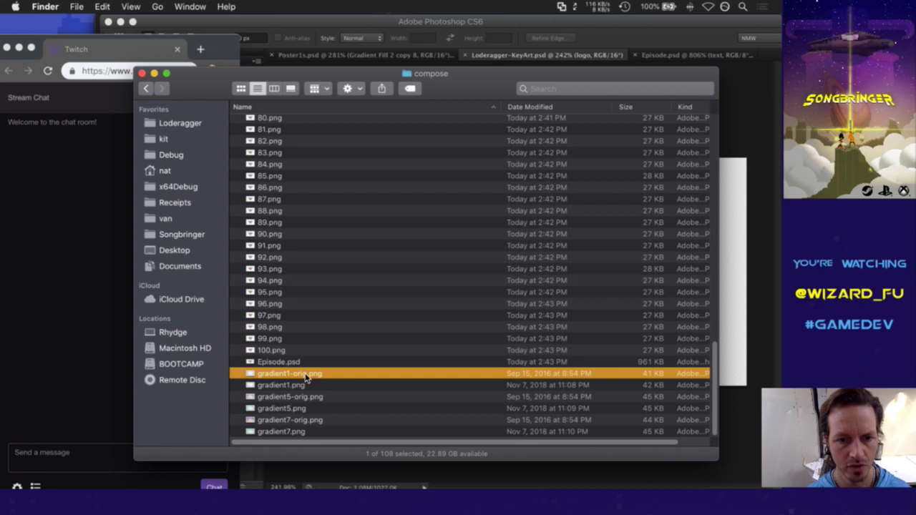
key("space")
key("Down")
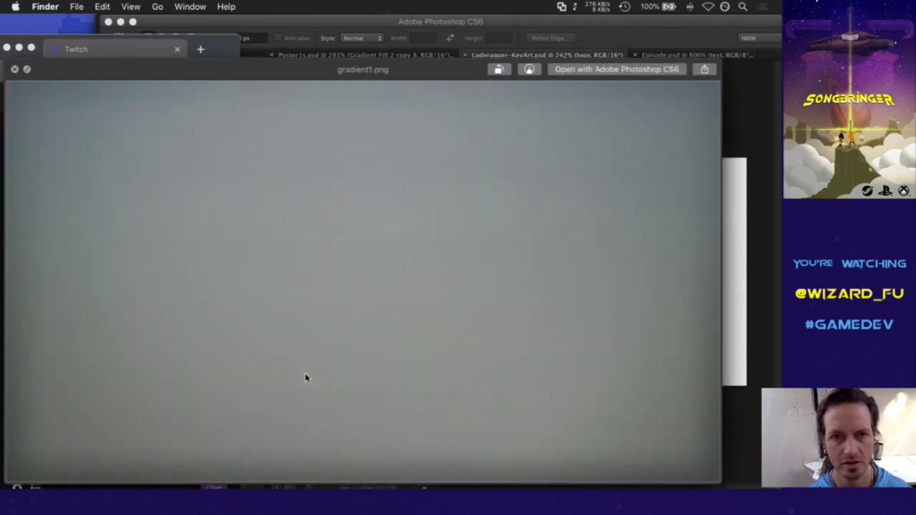
key("Down")
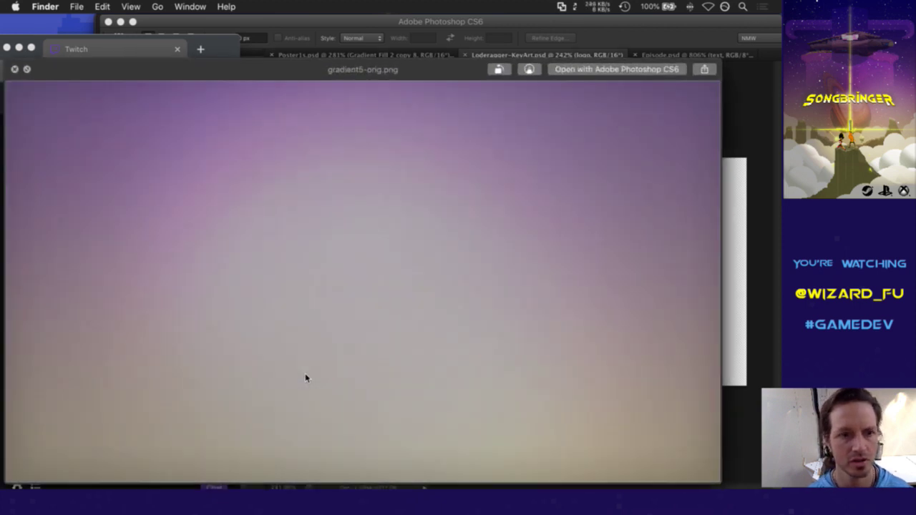
key("Down")
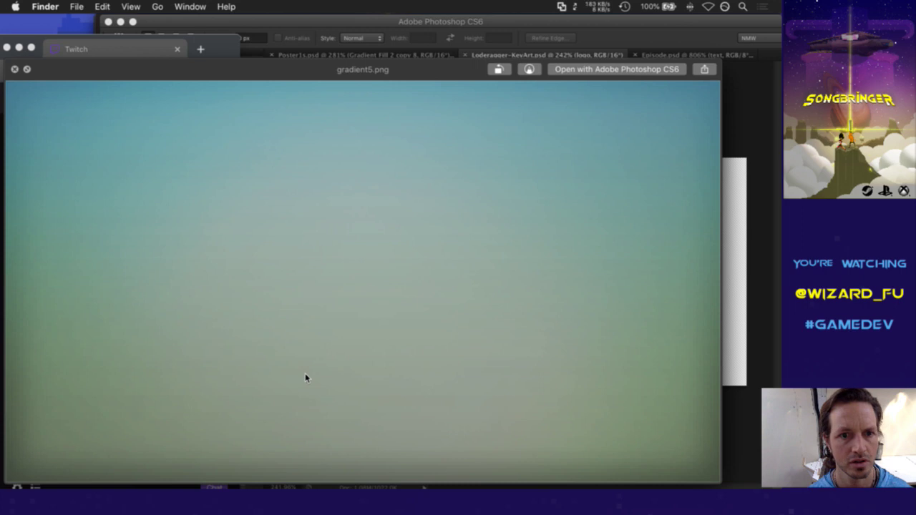
key("Down")
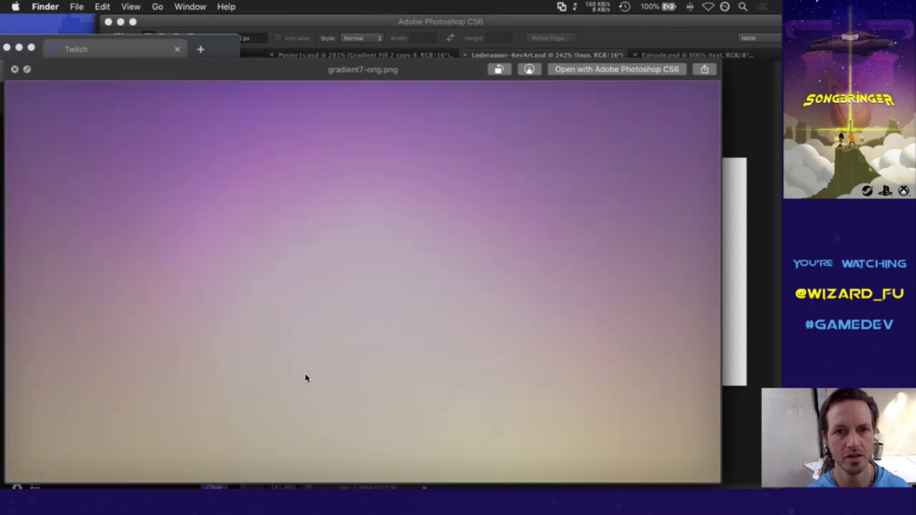
key("Down")
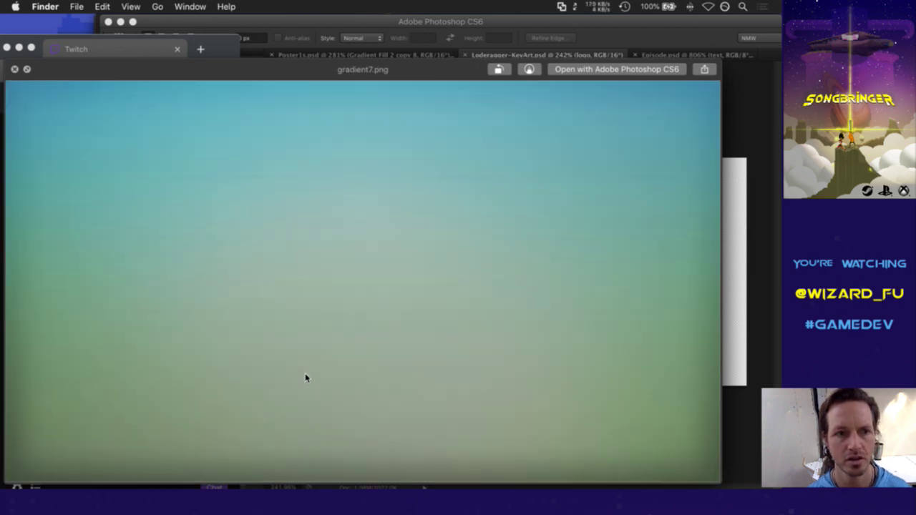
key("space")
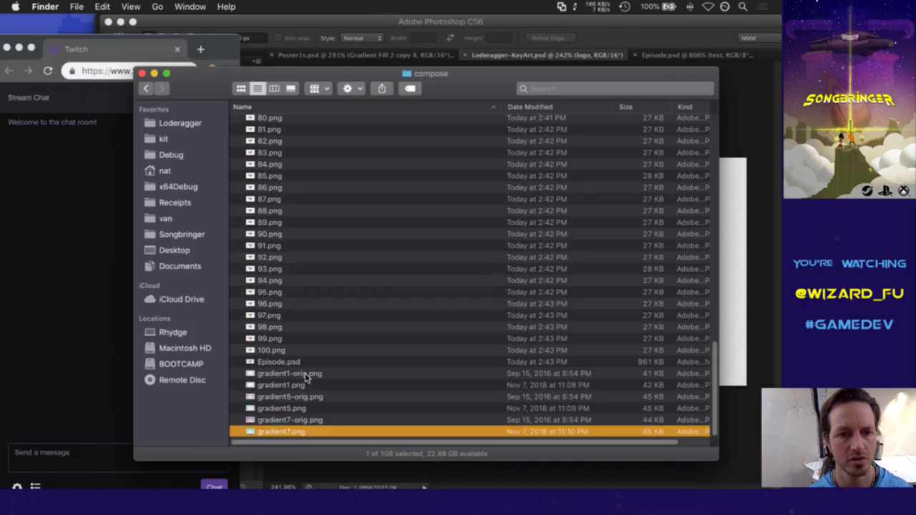
Step: Open gradient7.png in Photoshop and sample its upper sky blue as the background color and its lower pale green as the foreground color
double_click(296, 435)
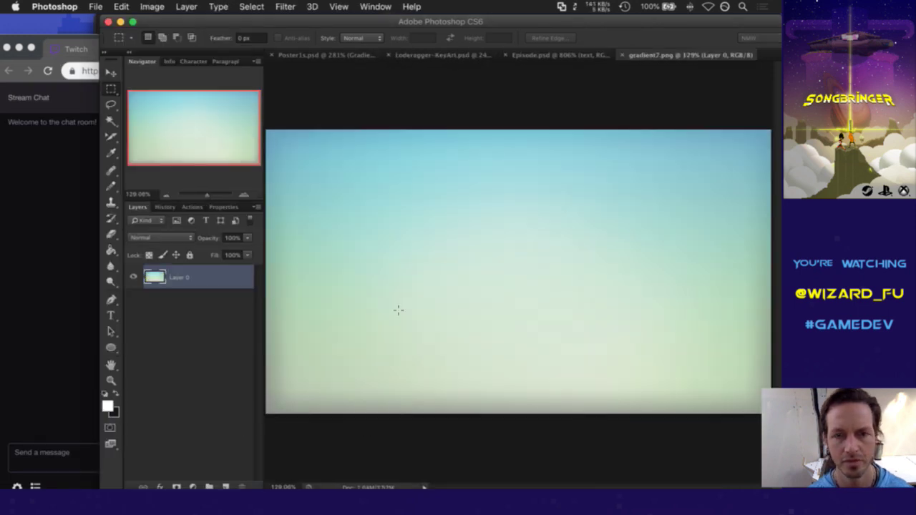
key("super+a")
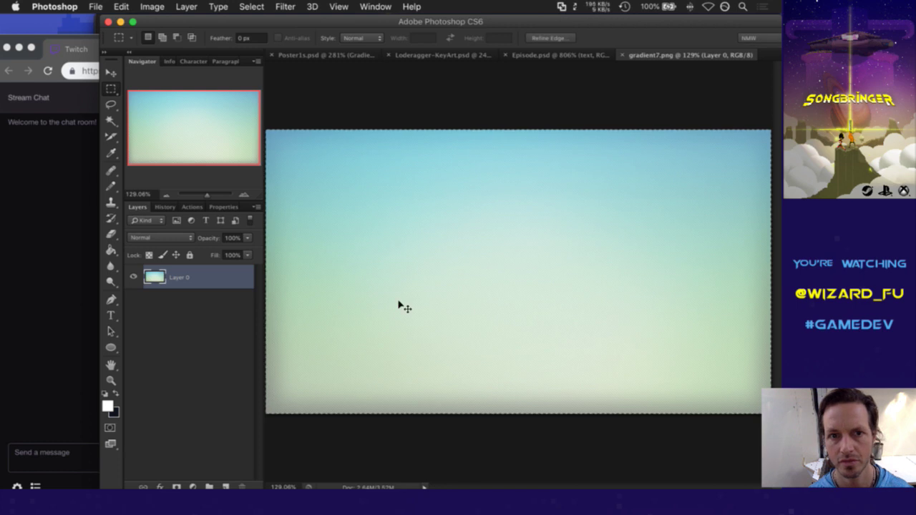
key("super+d")
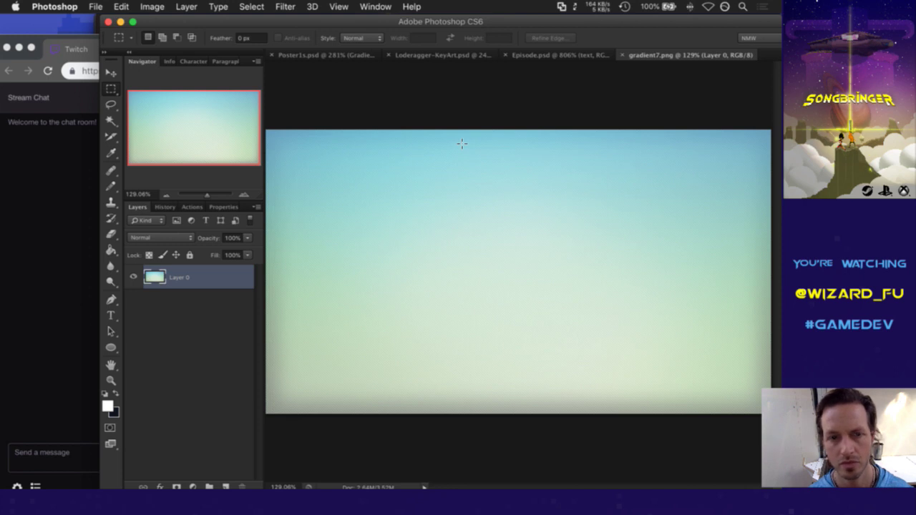
key("i")
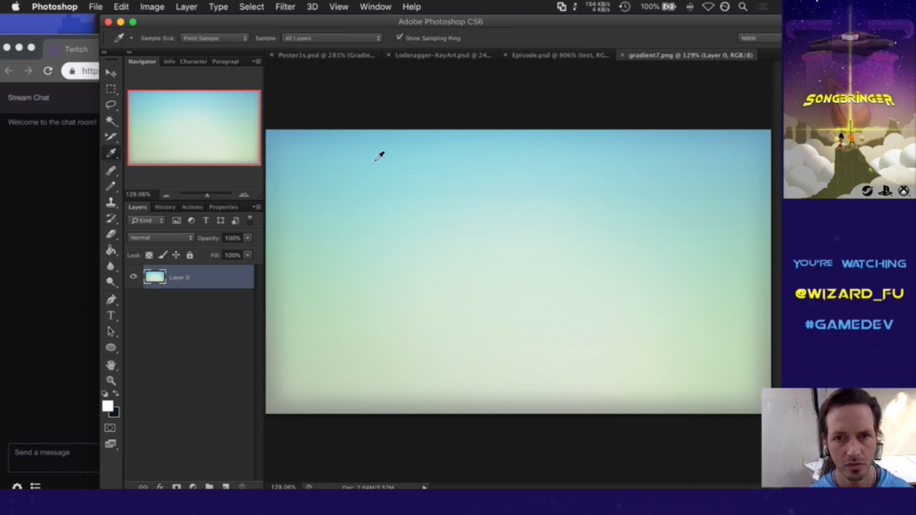
left_click(458, 153)
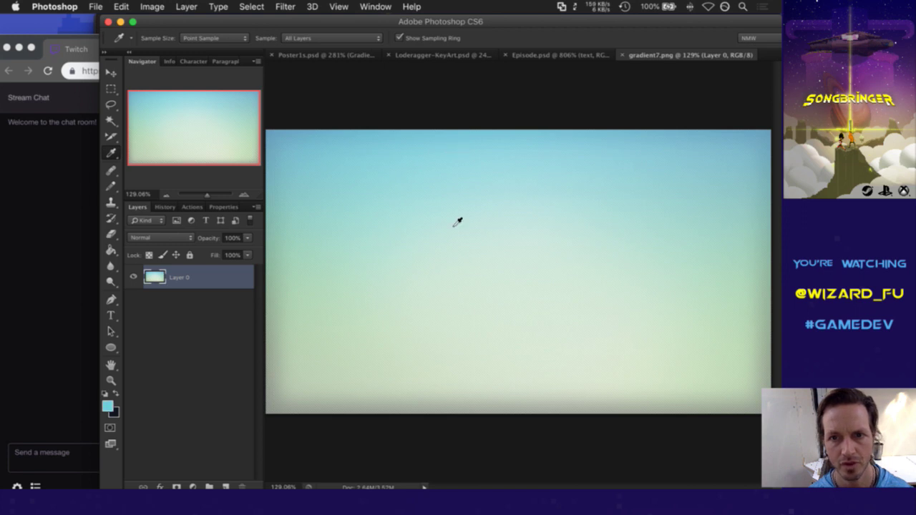
left_click(116, 393)
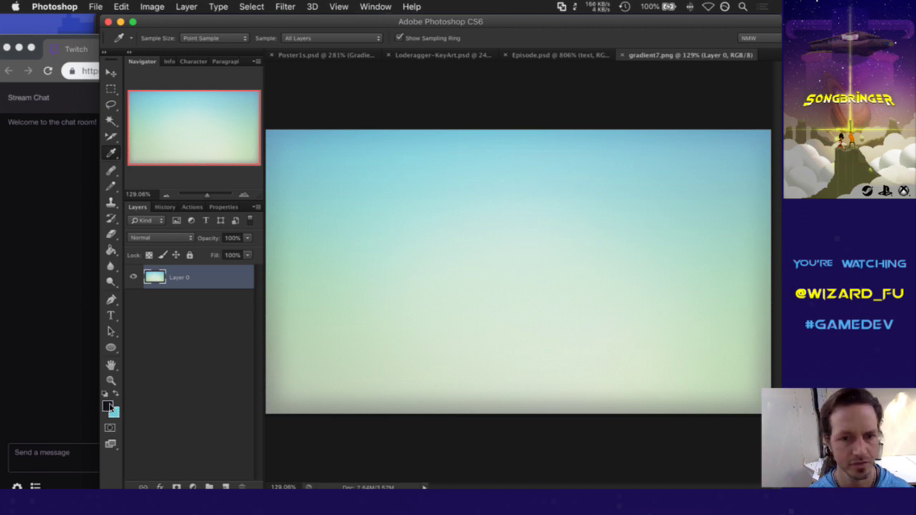
left_click(506, 399)
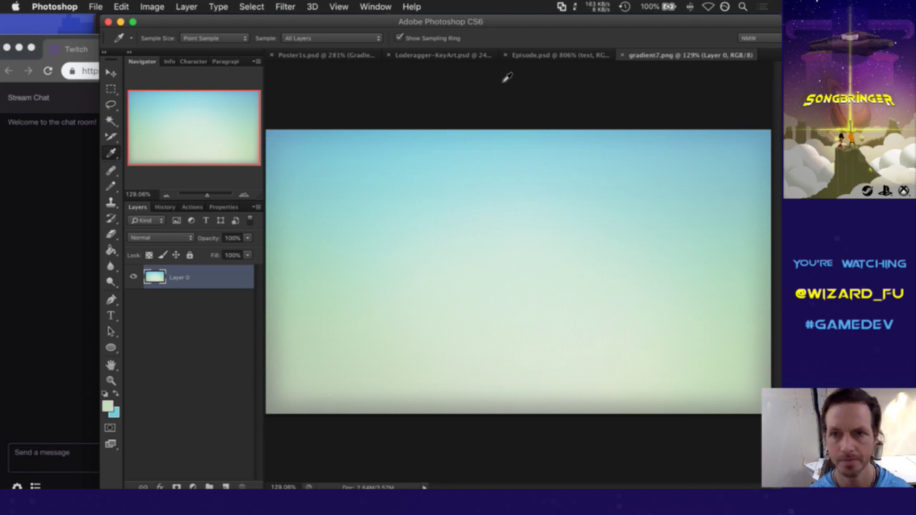
Step: Add a Gradient fill layer to Loderagger-KeyArt.psd using the Foreground to Background preset, Linear style, 90° angle and 100% scale
left_click(433, 55)
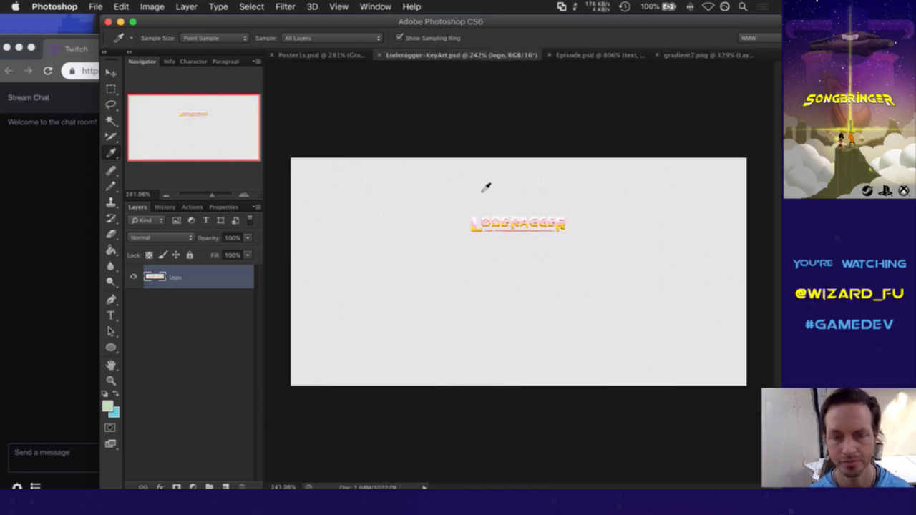
left_click(193, 488)
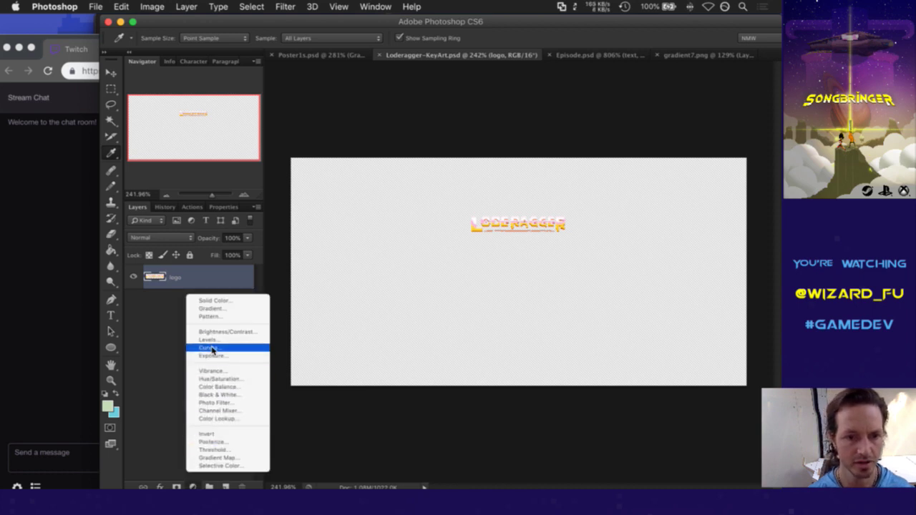
left_click(213, 308)
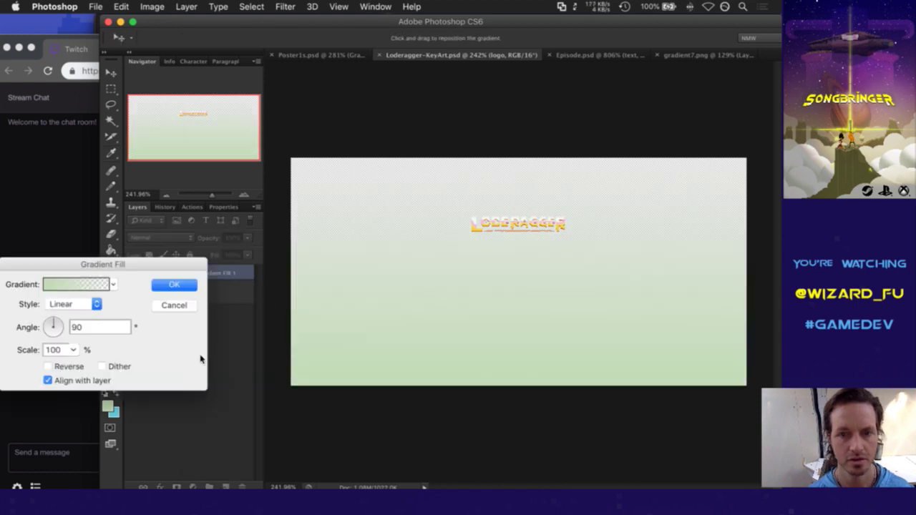
left_click(78, 285)
left_click(53, 116)
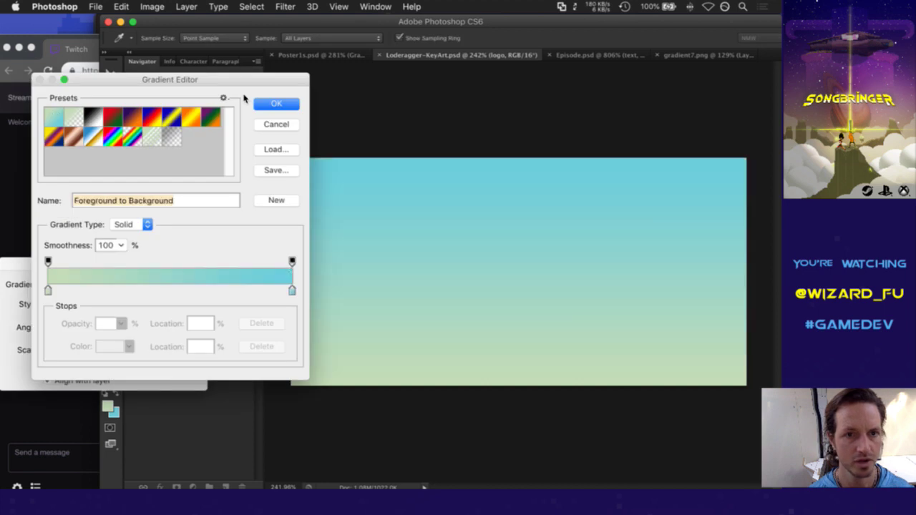
left_click(273, 105)
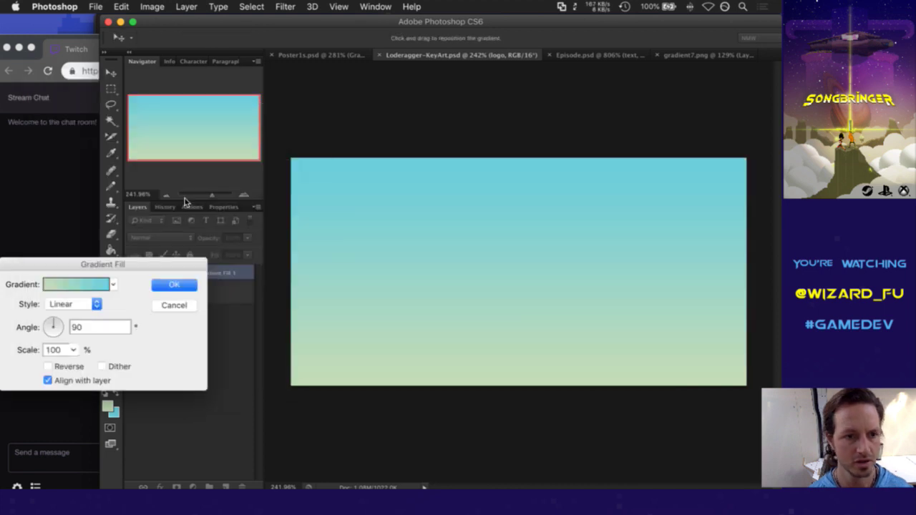
left_click(174, 285)
Step: Move the gradient fill layer beneath the logo layer and make the logo layer active
left_click_drag(184, 274, 183, 295)
right_click(183, 295)
left_click(201, 321)
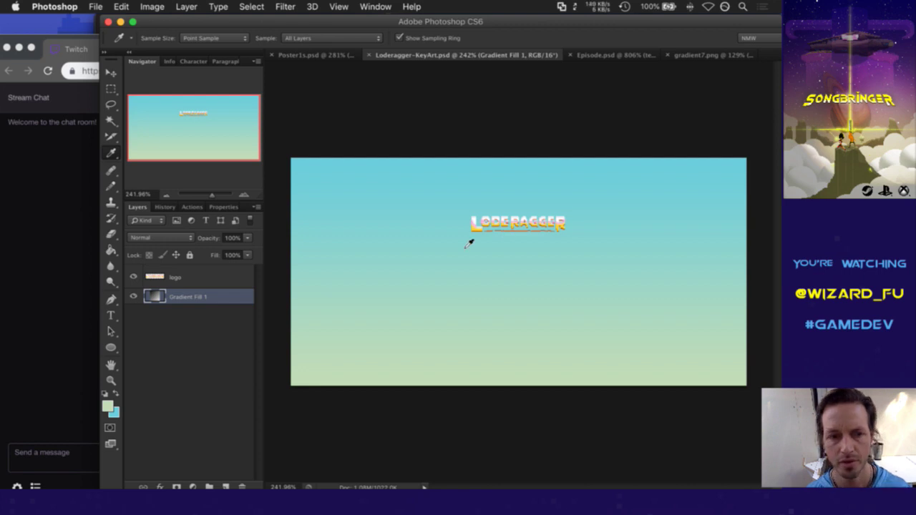
double_click(217, 276)
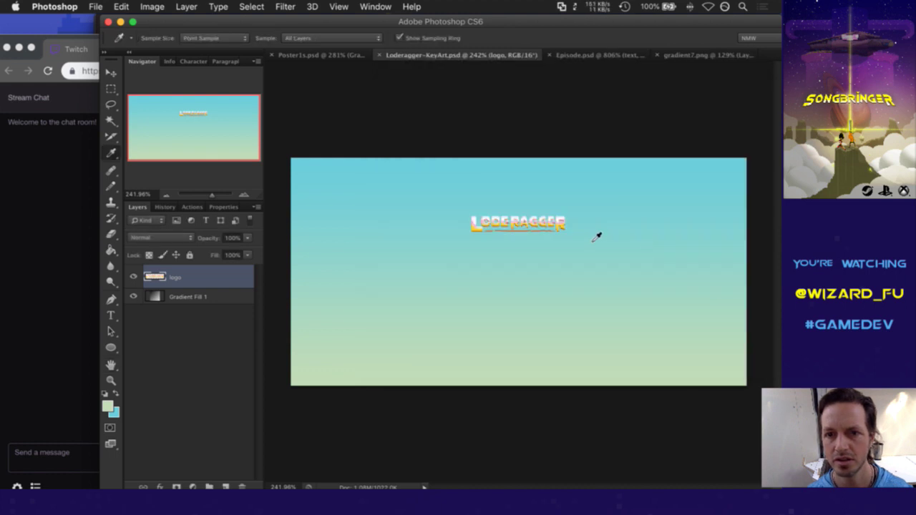
Step: Toggle the logo layer's visibility off and on to check it against the gradient, and save the document
left_click_drag(506, 245, 527, 255)
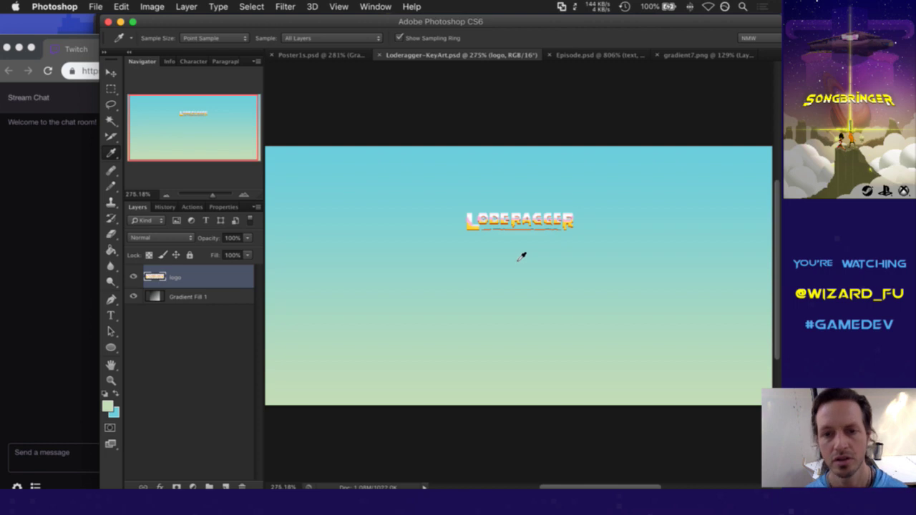
left_click(133, 277)
left_click(134, 277)
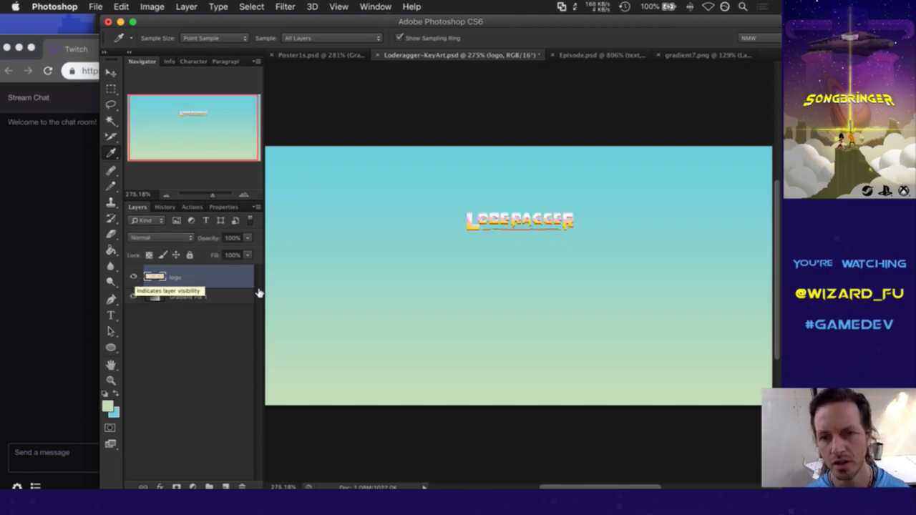
left_click_drag(487, 274, 516, 272)
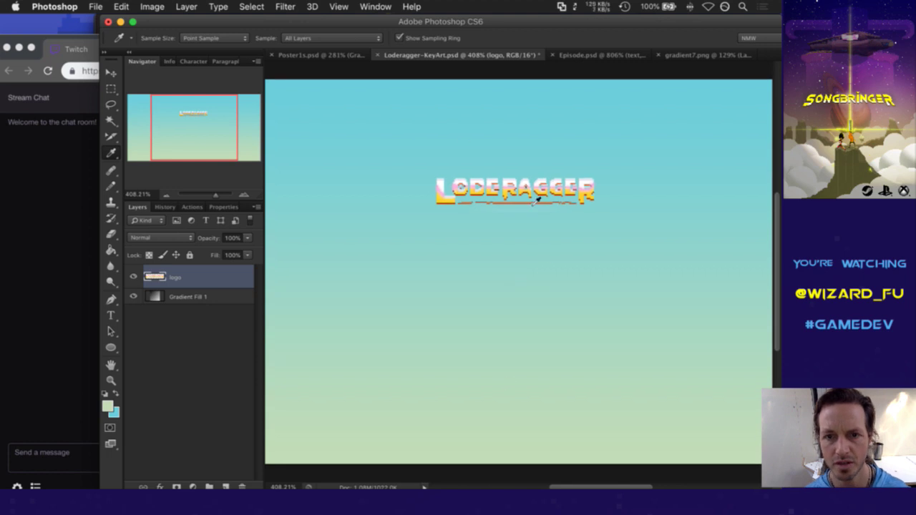
key("super+s")
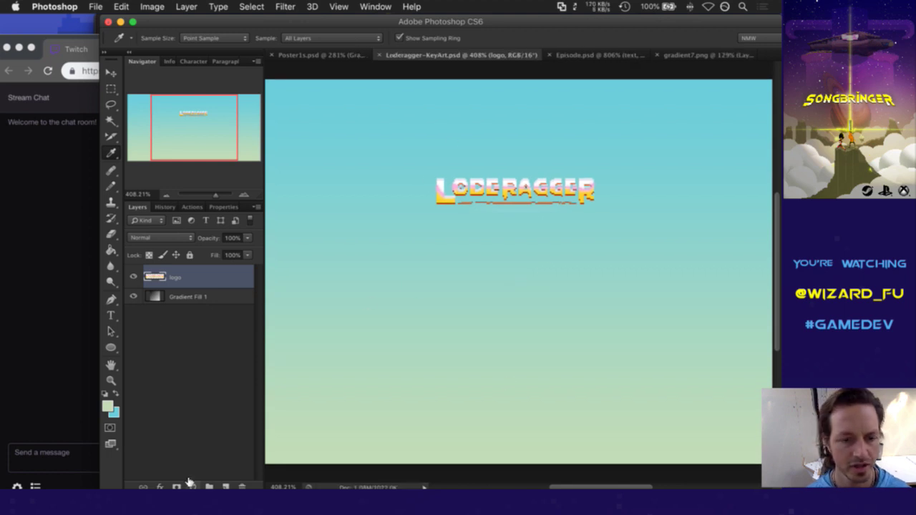
Step: Add an empty layer above the logo and set the foreground color to black (000000) for the Pencil tool
left_click(225, 487)
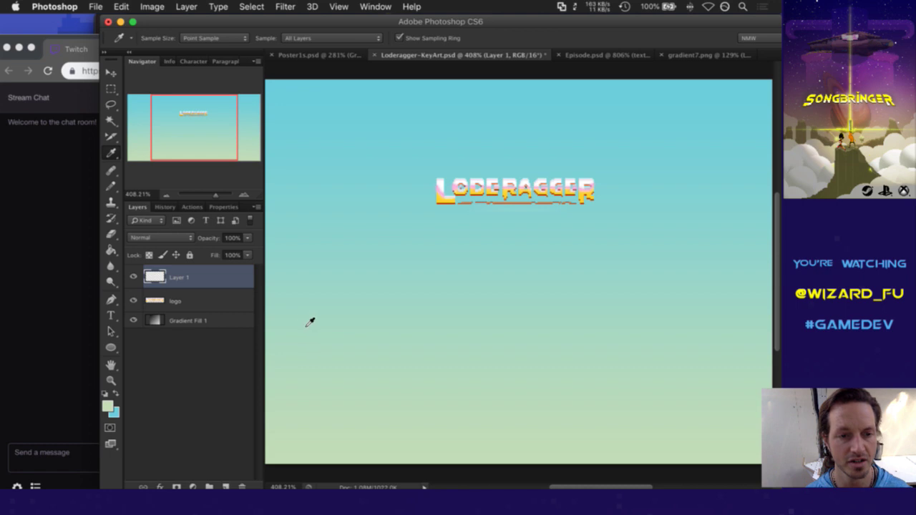
left_click(108, 406)
left_click_drag(155, 247, 131, 301)
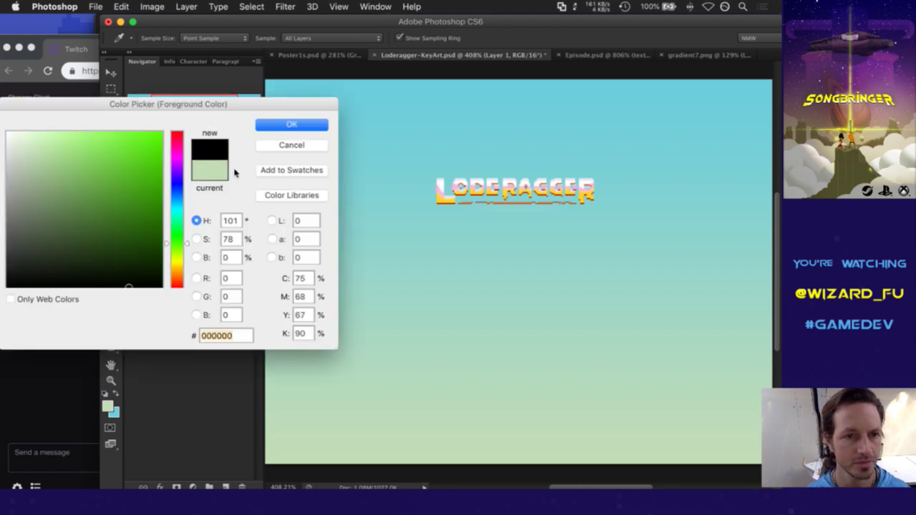
left_click(290, 126)
key("b")
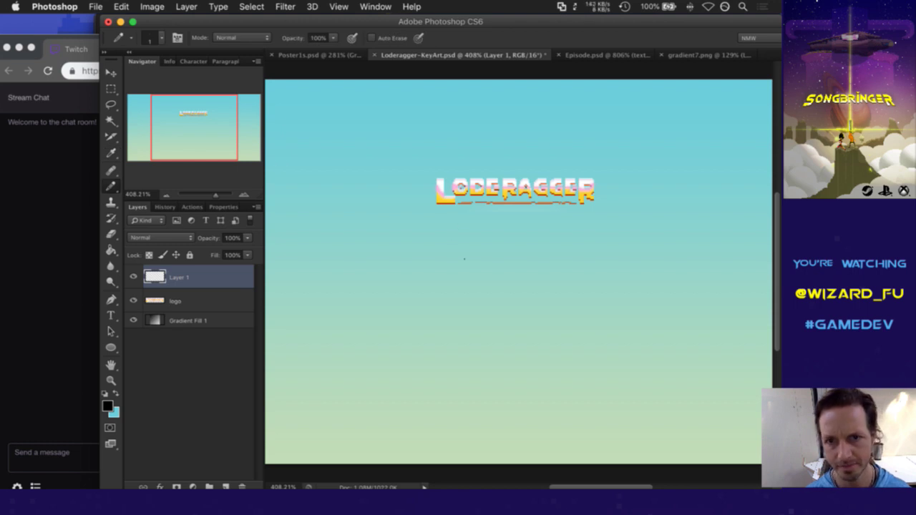
Step: Hide the logo layer and make the empty layer above it active again
left_click(193, 301)
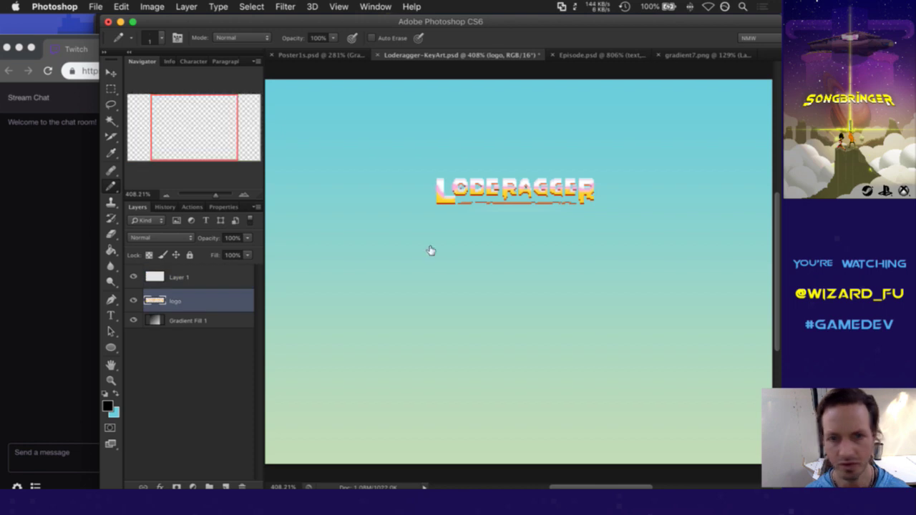
key("v")
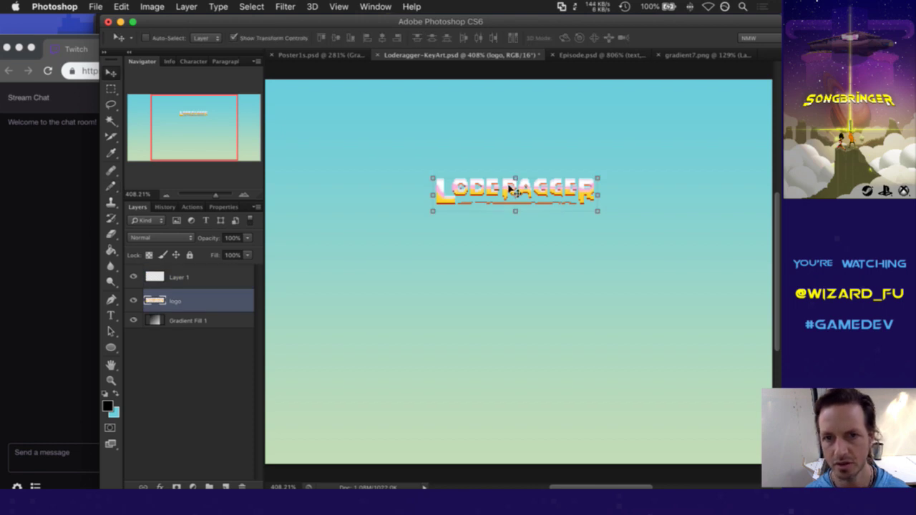
left_click(133, 301)
left_click(155, 279)
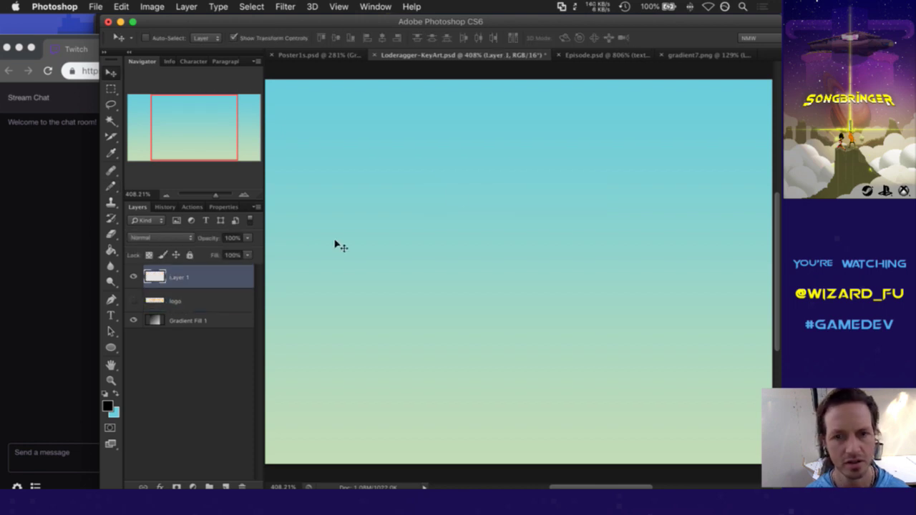
Step: Sketch a tall faceted crystal in black with the 1 px Pencil near the canvas's upper center, including a central ridge and V-shaped upper facets
key("b")
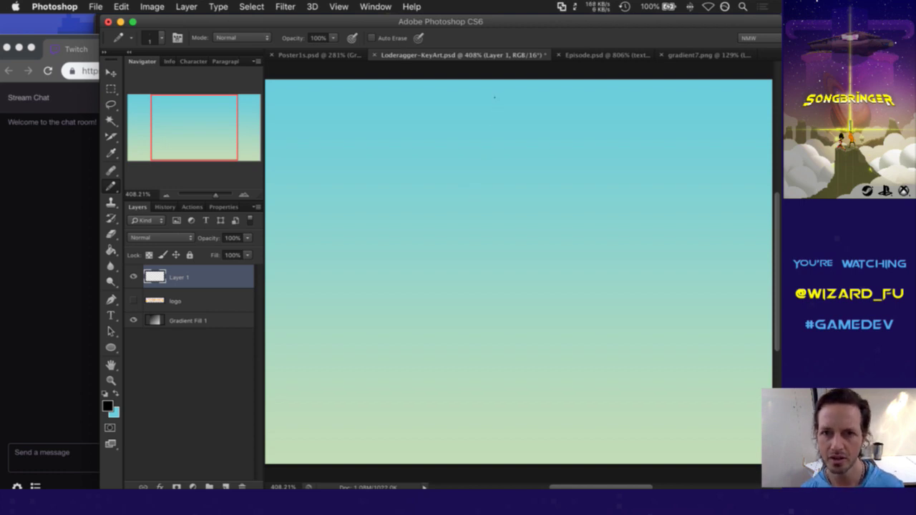
mouse_move(494, 88)
left_mouse_down()
mouse_move(475, 137)
mouse_move(460, 264)
mouse_move(527, 293)
mouse_move(580, 250)
mouse_move(549, 129)
mouse_move(503, 80)
mouse_move(518, 293)
left_mouse_up()
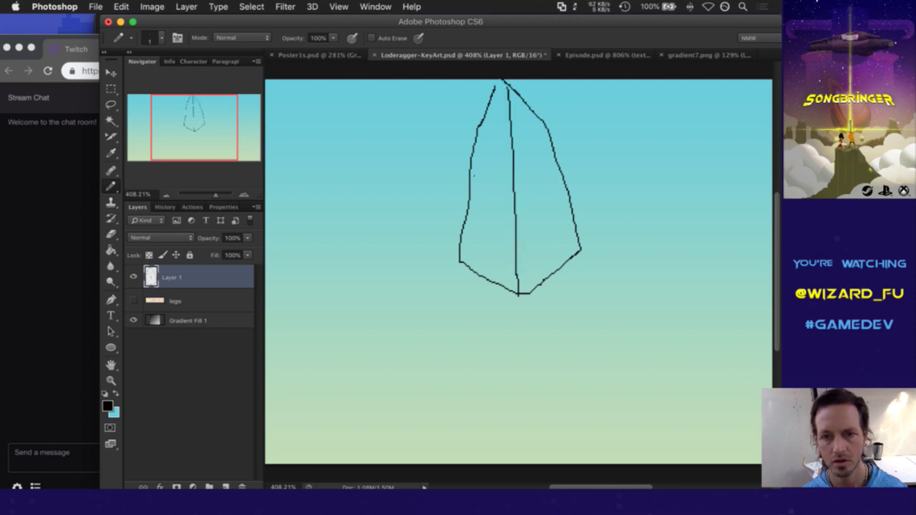
left_click_drag(479, 129, 513, 157)
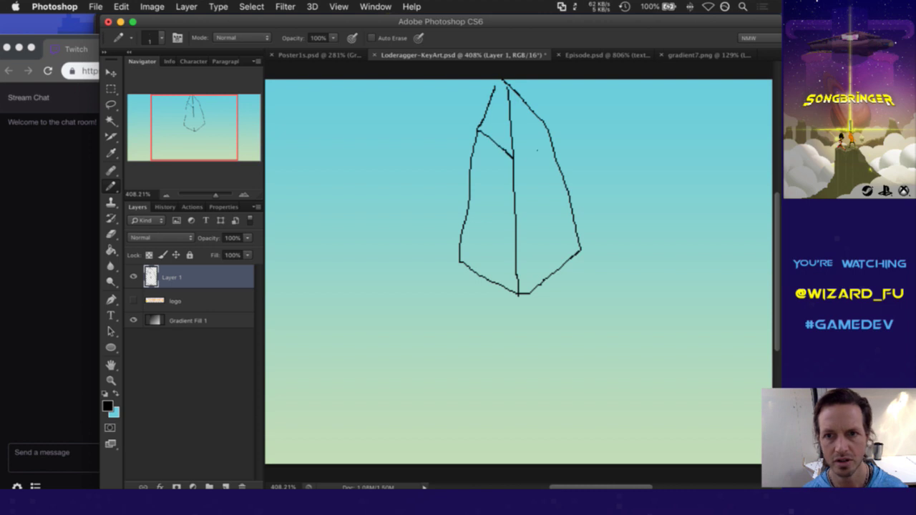
left_click_drag(549, 131, 512, 157)
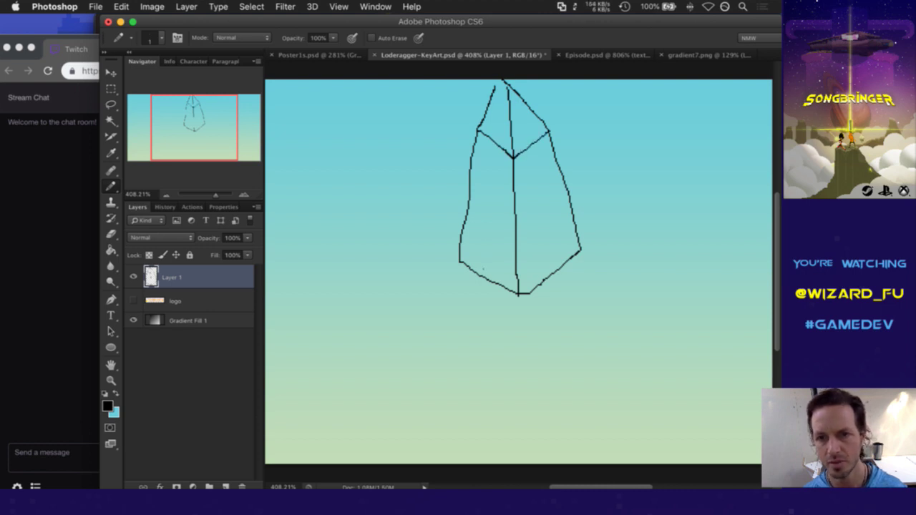
left_click_drag(495, 91, 504, 81)
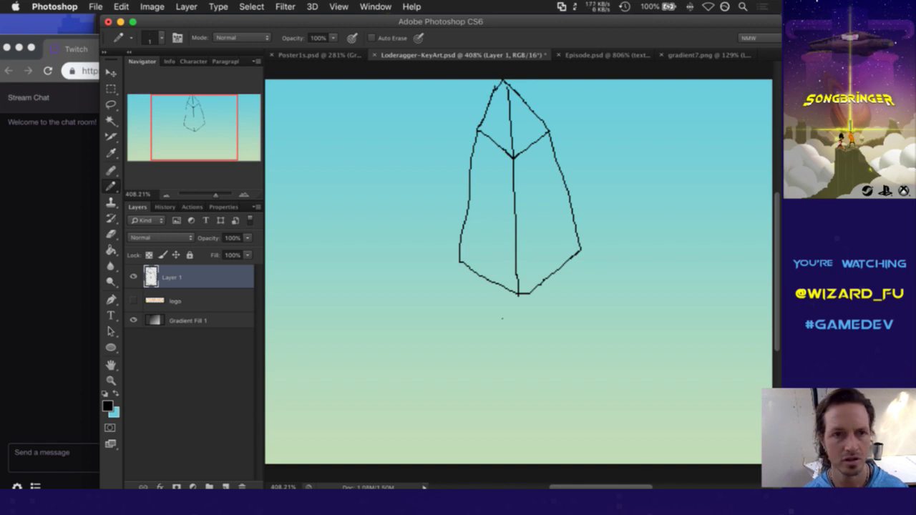
Step: Scale the crystal sketch to about 65% width and 68% height and shift it slightly down and right
key("v")
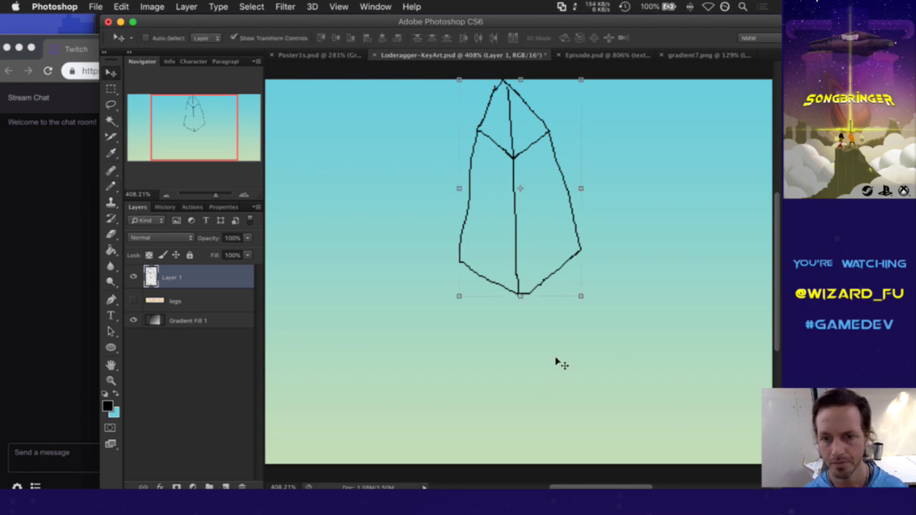
left_click_drag(579, 299, 539, 250)
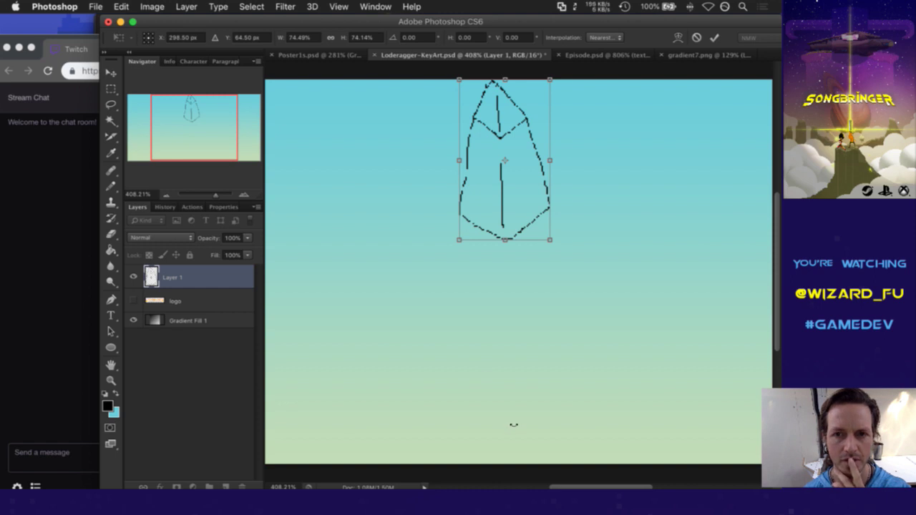
left_click_drag(535, 170, 551, 179)
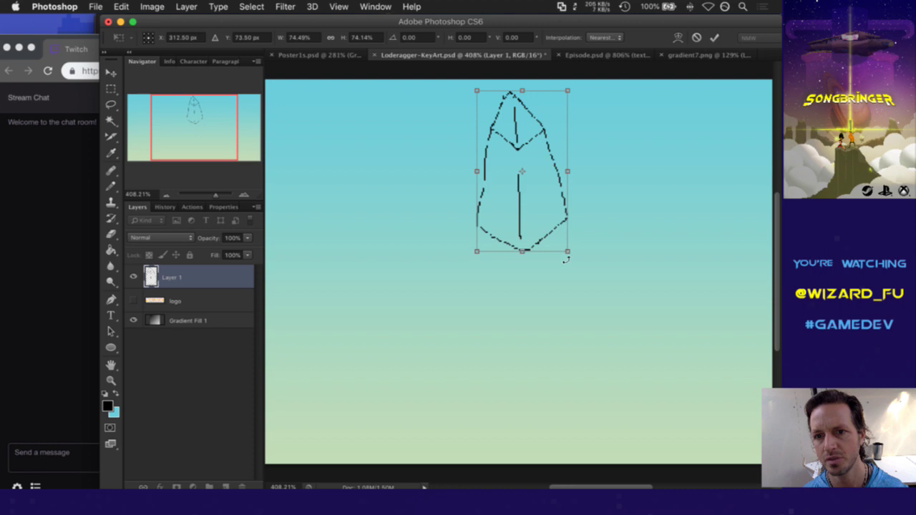
left_click_drag(567, 252, 556, 238)
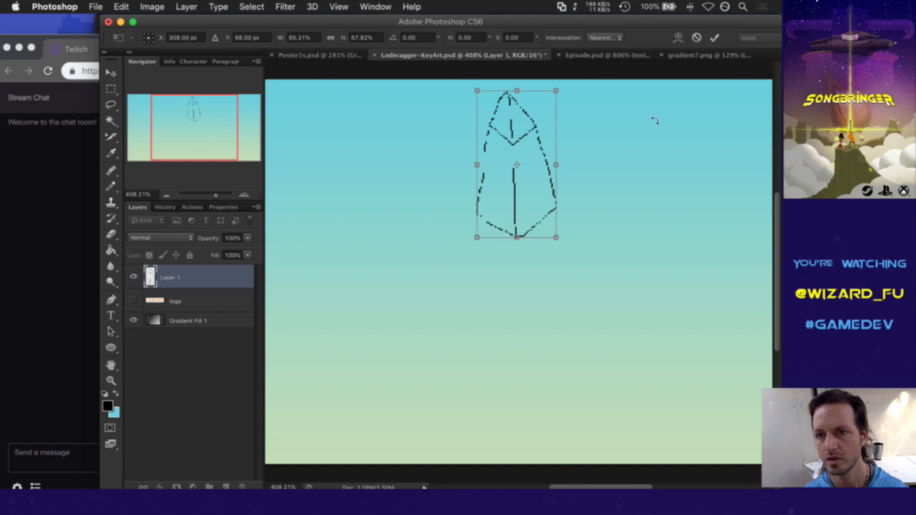
left_click(714, 38)
Step: Commit the crystal's resize and redraw both its side edges with the 1 px Pencil, curving them inward above the base
key("m")
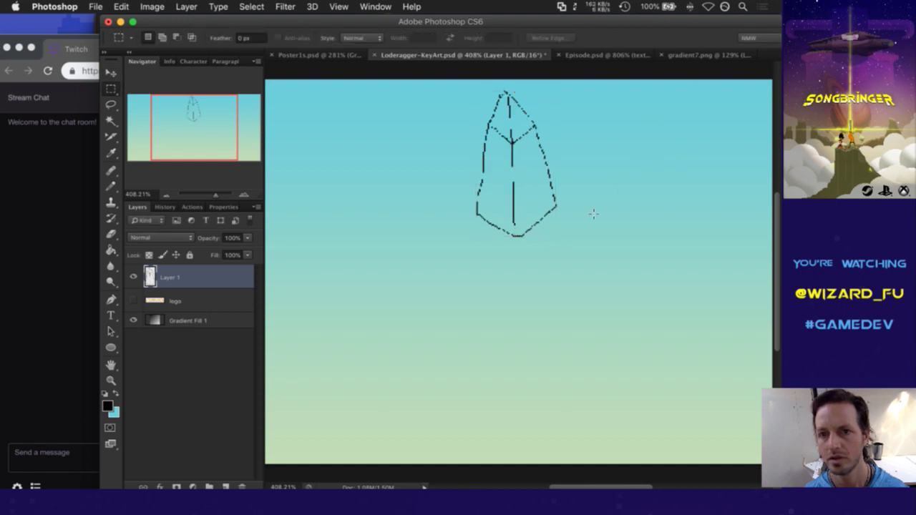
key("b")
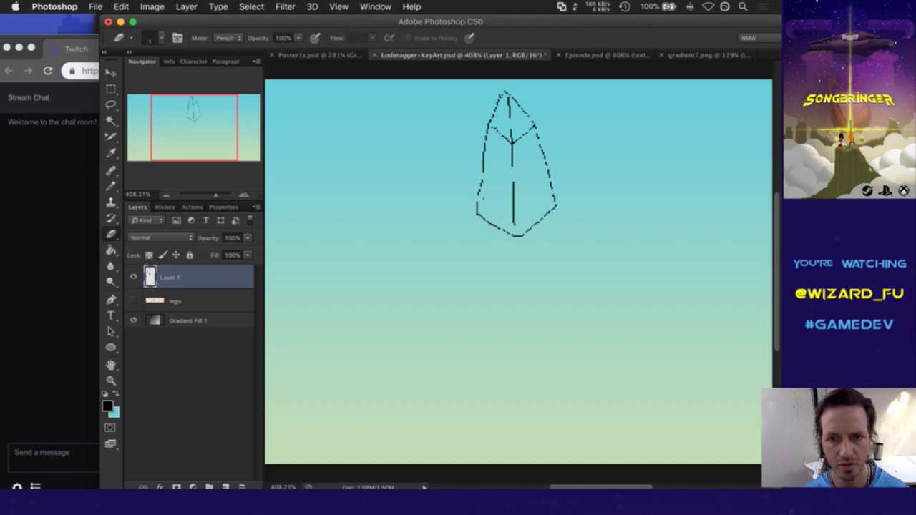
key("b")
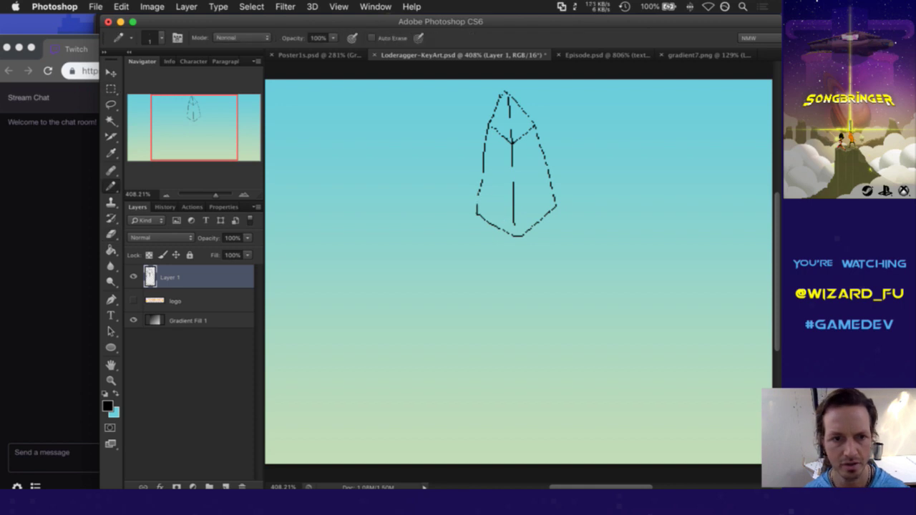
left_click_drag(476, 203, 487, 172)
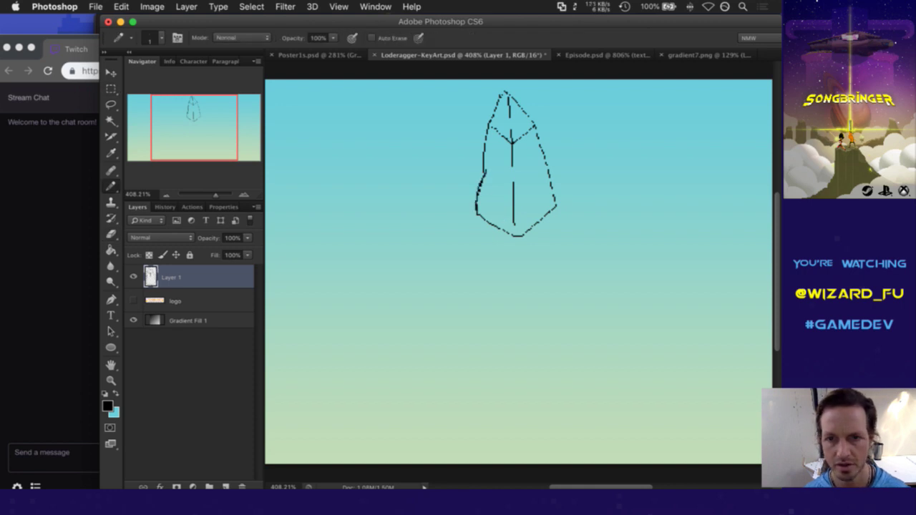
left_click_drag(554, 200, 538, 123)
Step: Erase the crystal's pointed peak and redraw it lower, with rounder edges meeting at the central ridge
key("e")
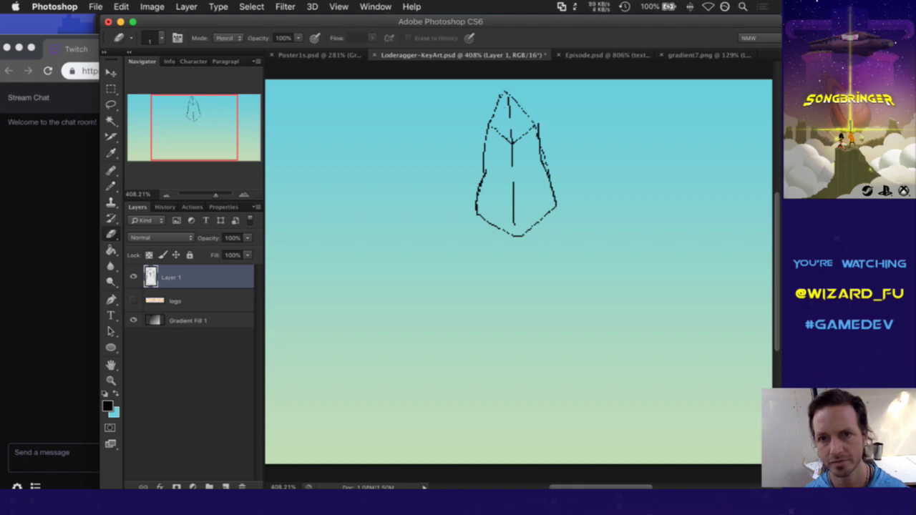
mouse_move(493, 123)
left_mouse_down()
mouse_move(494, 108)
mouse_move(510, 99)
mouse_move(534, 122)
mouse_move(508, 106)
left_mouse_up()
key("b")
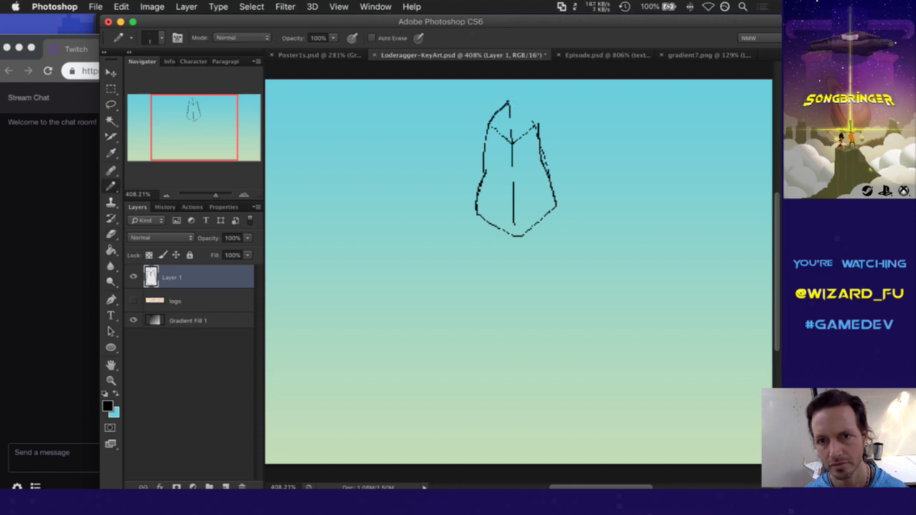
left_click_drag(534, 126, 511, 100)
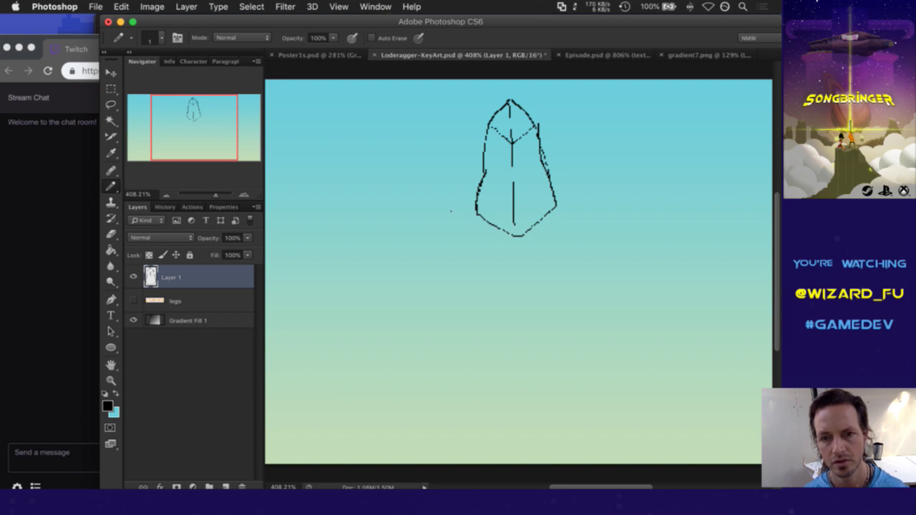
Step: Sketch a small standing figure beside the crystal's lower left, with an oval head, round torso, shoulders, legs and arms
mouse_move(448, 204)
left_mouse_down()
mouse_move(441, 211)
mouse_move(450, 205)
left_mouse_up()
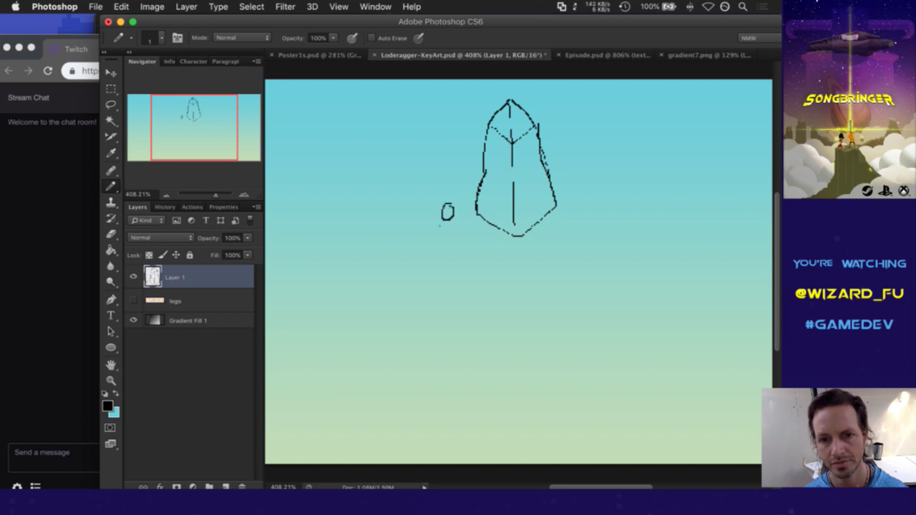
left_click_drag(446, 222, 445, 251)
key("super+z")
mouse_move(442, 226)
left_mouse_down()
mouse_move(437, 242)
mouse_move(456, 239)
mouse_move(449, 224)
left_mouse_up()
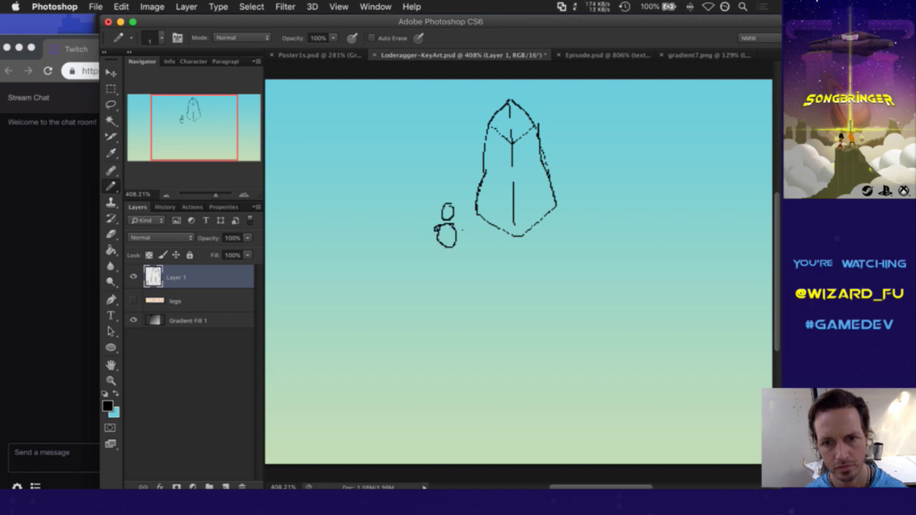
left_click_drag(461, 229, 455, 232)
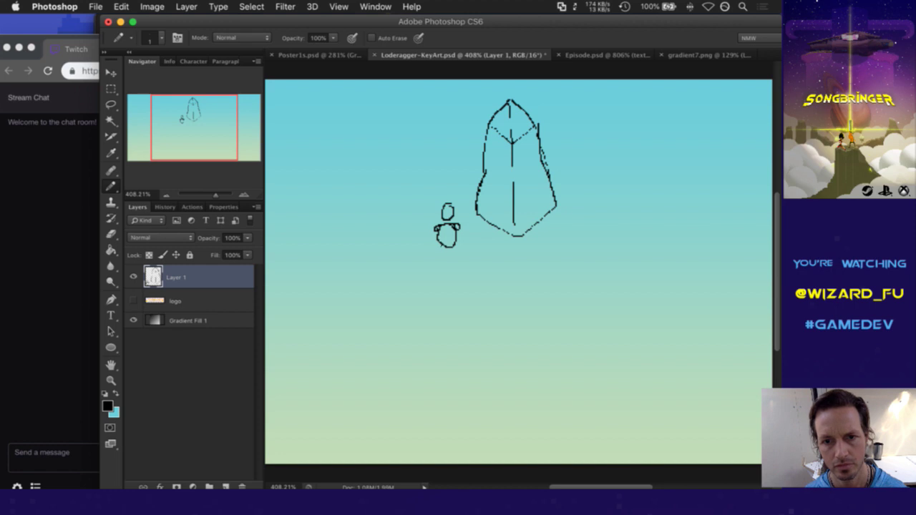
mouse_move(437, 249)
left_mouse_down()
mouse_move(441, 264)
mouse_move(458, 257)
mouse_move(456, 270)
left_mouse_up()
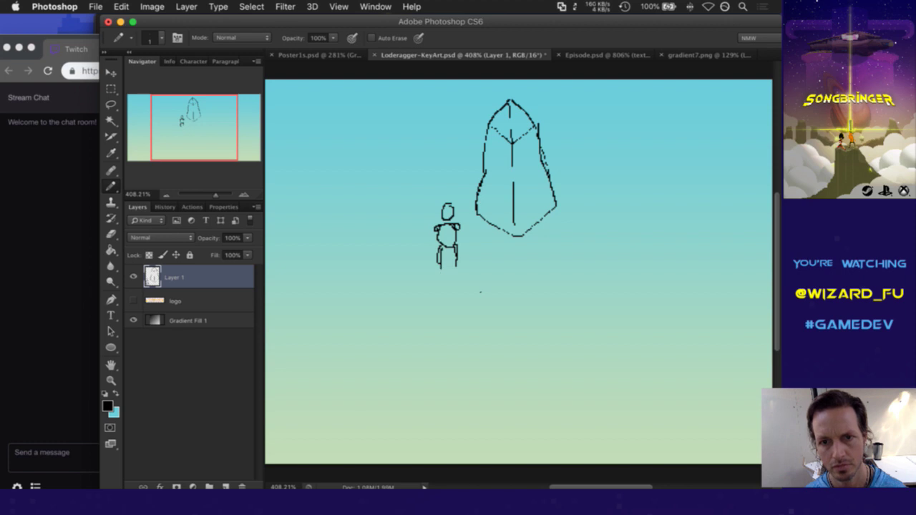
mouse_move(456, 230)
left_mouse_down()
mouse_move(461, 250)
mouse_move(433, 244)
left_mouse_up()
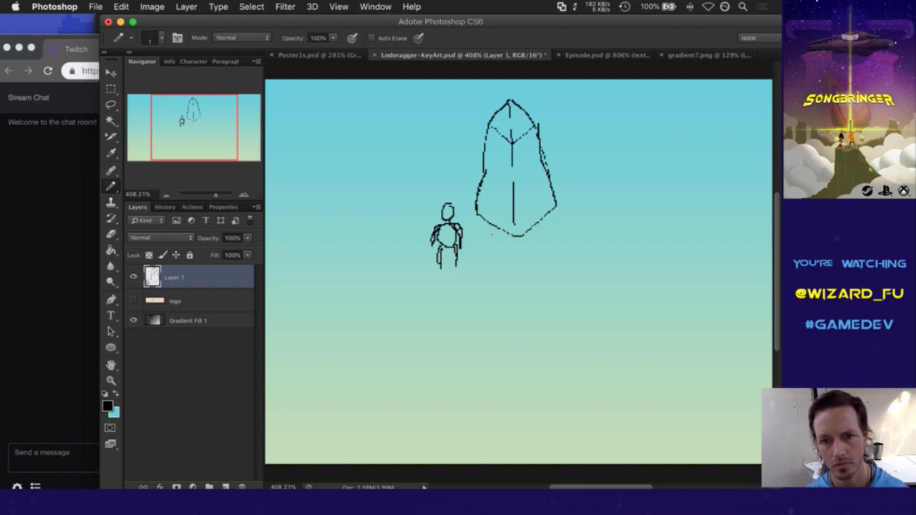
Step: Select the small figure and place three copies across the crystal's base, with the middle one slightly lower
key("m")
left_click_drag(414, 200, 466, 283)
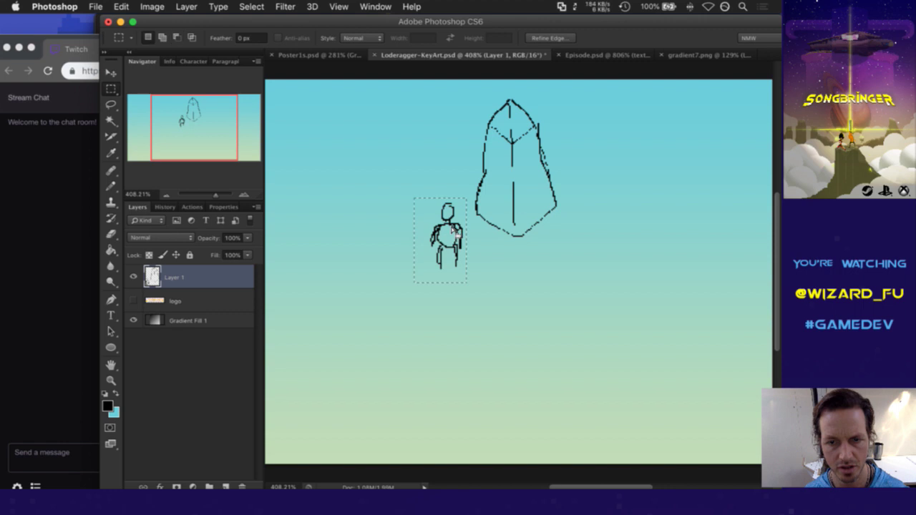
key("v")
left_click_drag(449, 229, 555, 218)
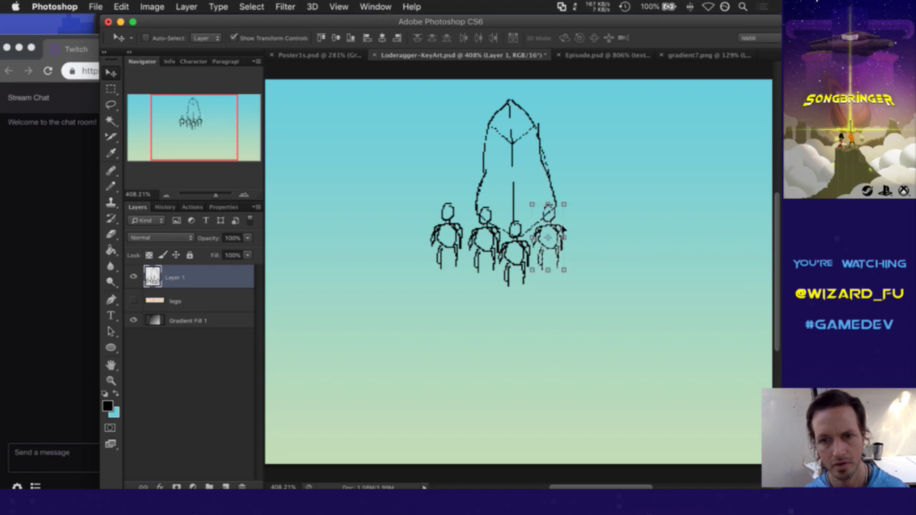
Step: Flip the rightmost figure copy horizontally and place another mirrored copy to its right, making a row of five
left_click(564, 237)
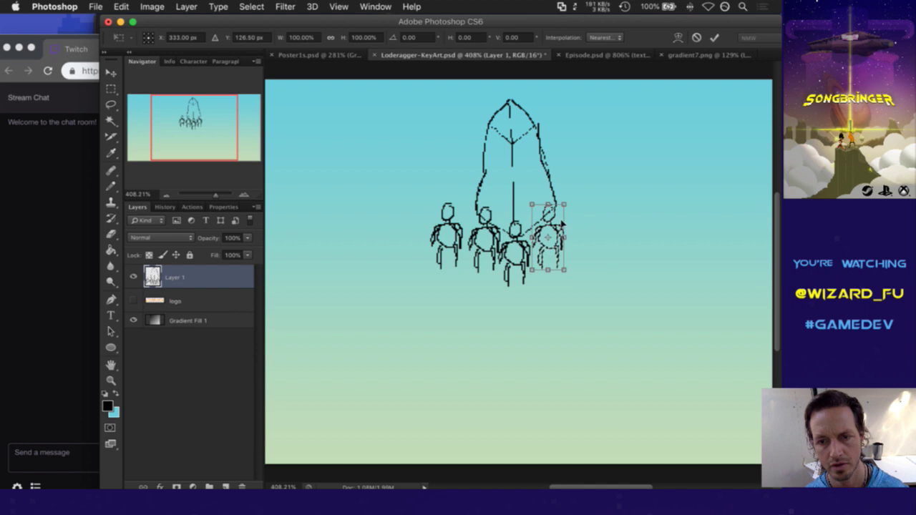
right_click(561, 227)
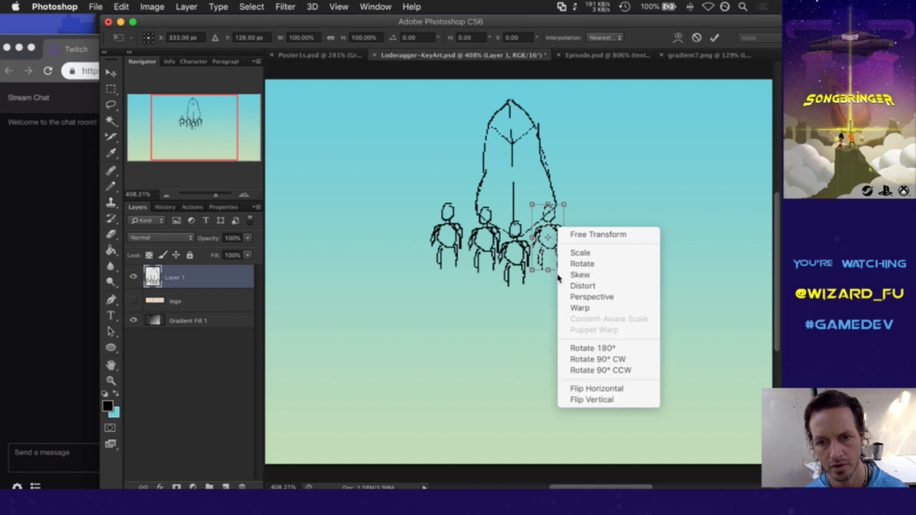
left_click(586, 384)
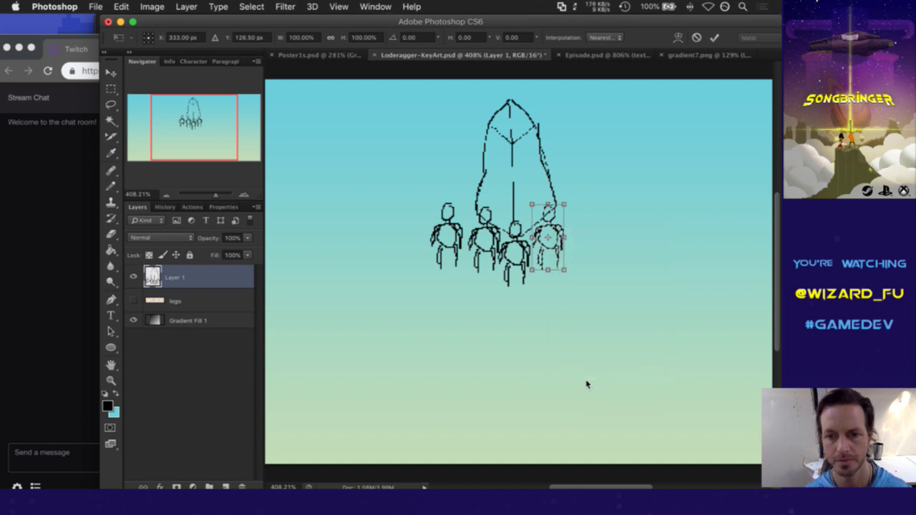
left_click(715, 38)
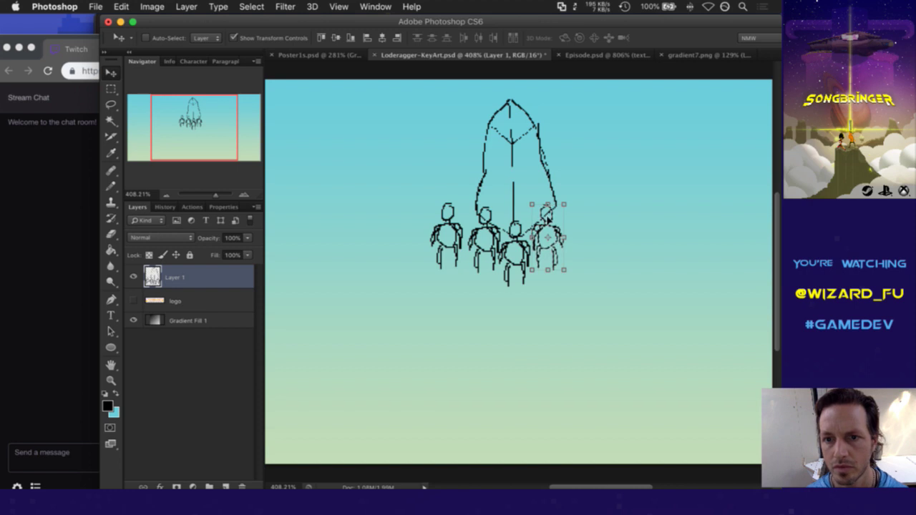
left_click_drag(547, 221, 584, 219)
Step: Deselect the last copy and erase the crystal lines crossing the heads of the second and fourth figures
key("m")
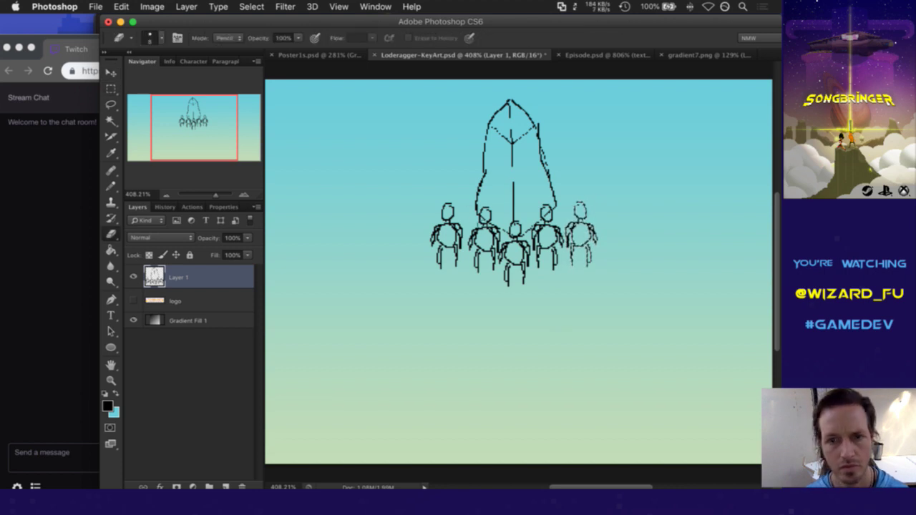
key("m")
key("b")
key("e")
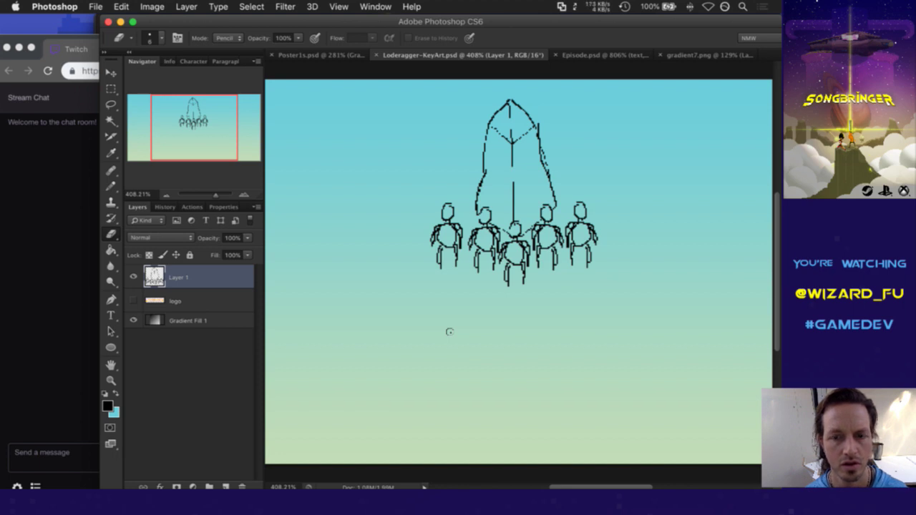
key("m")
mouse_move(419, 201)
left_mouse_down()
mouse_move(585, 273)
mouse_move(605, 302)
left_mouse_up()
key("l")
left_click(493, 318)
key("b")
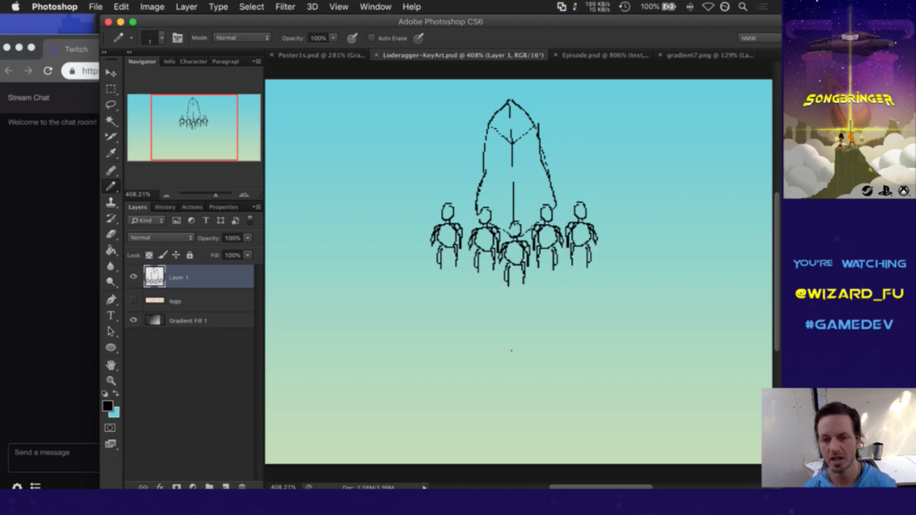
mouse_move(513, 330)
left_mouse_down()
mouse_move(536, 355)
mouse_move(526, 327)
left_mouse_up()
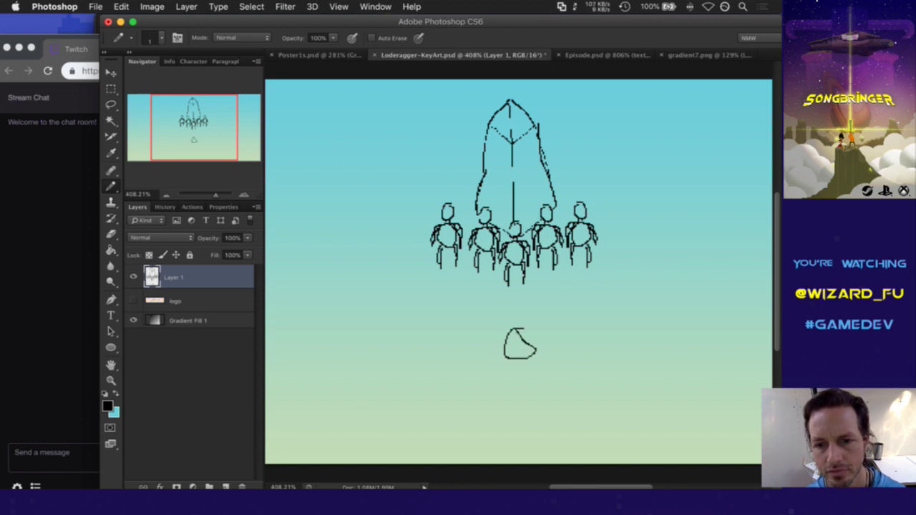
key("super+z")
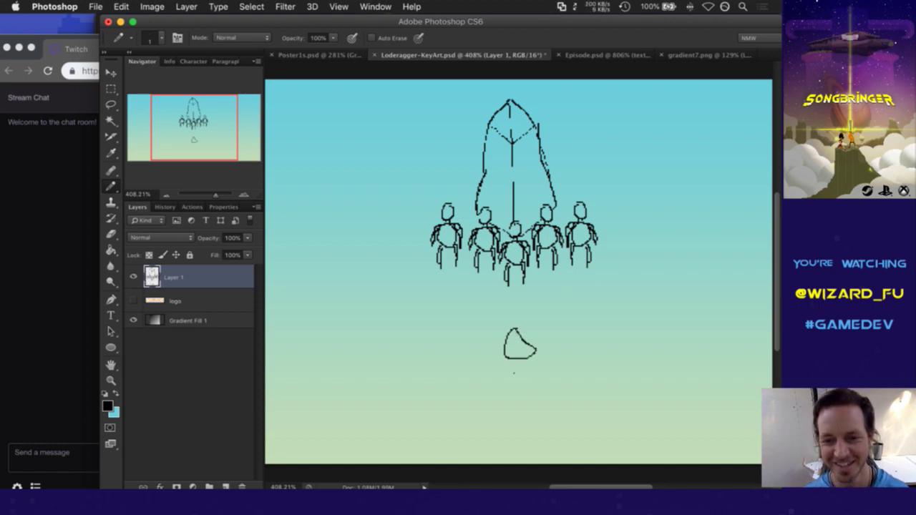
key("super+alt+z")
Step: Sketch a larger foreground figure below the group with a head, shoulder pads and flared cape, and erase its inner torso curve
mouse_move(510, 330)
left_mouse_down()
mouse_move(509, 363)
mouse_move(525, 362)
mouse_move(529, 332)
mouse_move(507, 331)
left_mouse_up()
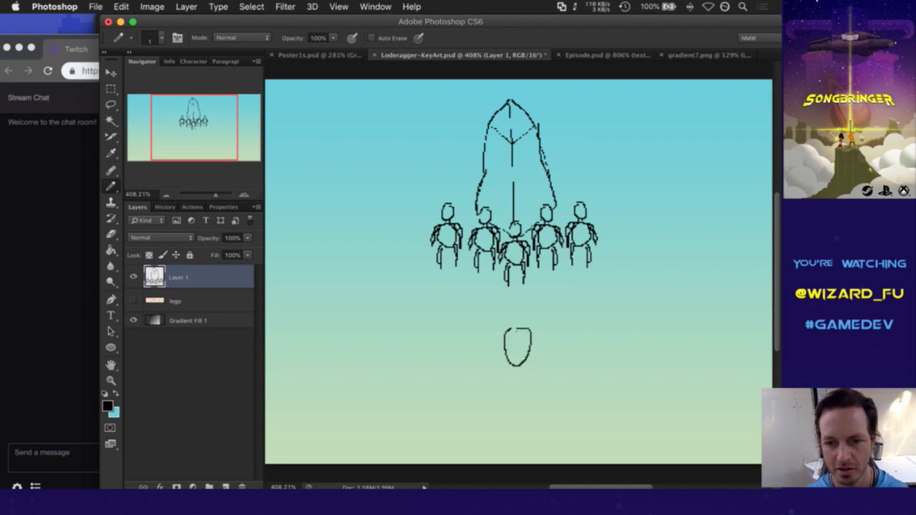
mouse_move(507, 367)
left_mouse_down()
mouse_move(484, 372)
mouse_move(527, 365)
mouse_move(535, 374)
mouse_move(550, 362)
left_mouse_up()
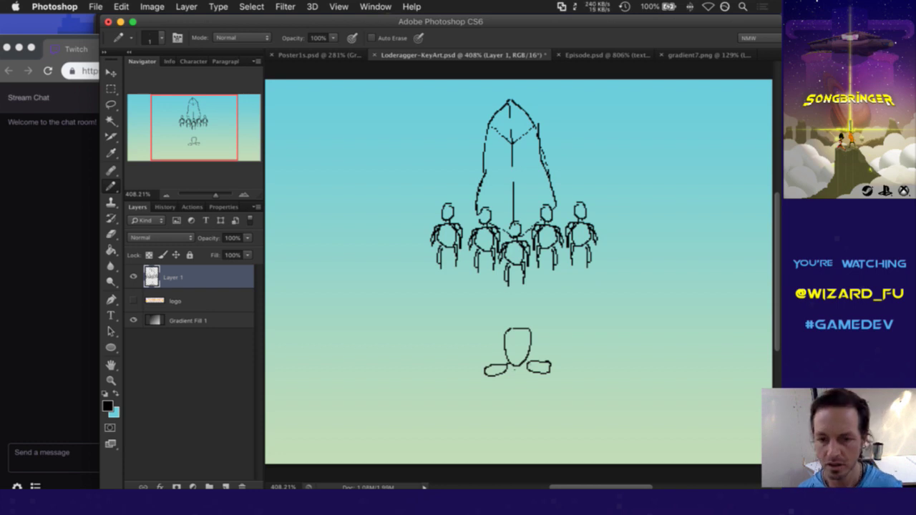
mouse_move(499, 378)
left_mouse_down()
mouse_move(501, 415)
mouse_move(516, 420)
mouse_move(540, 371)
left_mouse_up()
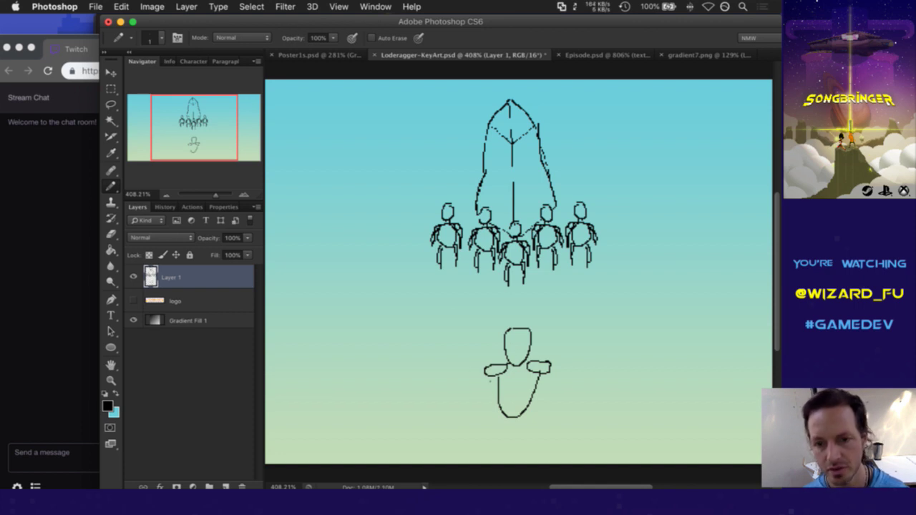
mouse_move(491, 381)
left_mouse_down()
mouse_move(471, 457)
mouse_move(556, 440)
mouse_move(543, 373)
left_mouse_up()
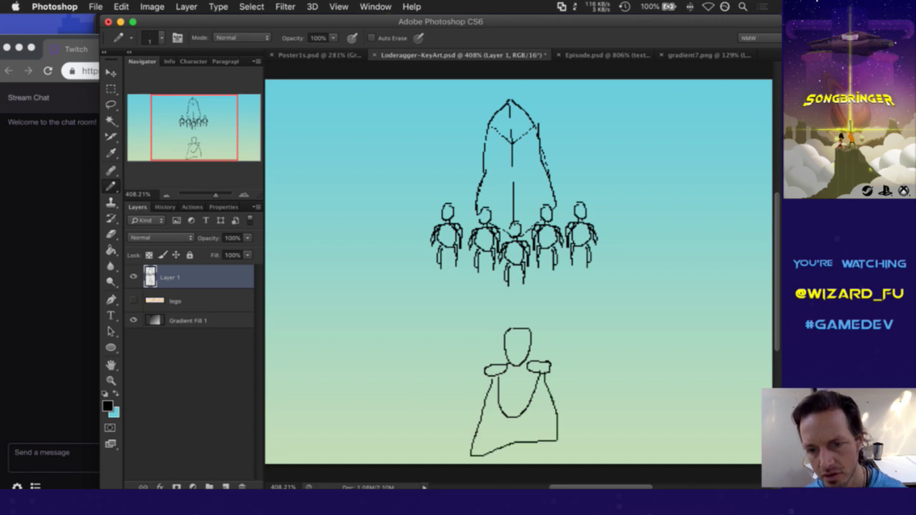
key("e")
mouse_move(506, 407)
left_mouse_down()
mouse_move(499, 386)
mouse_move(510, 425)
mouse_move(537, 384)
left_mouse_up()
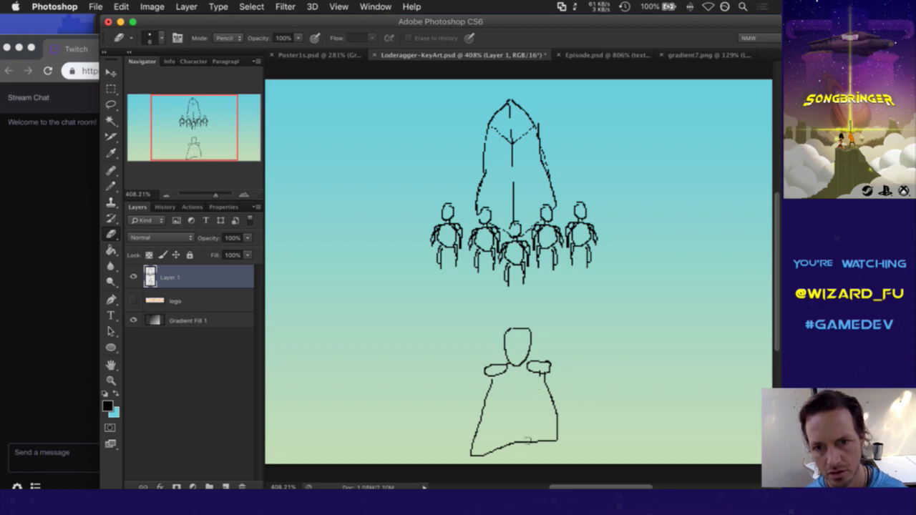
Step: Draw a small rounded block beside the leftmost figure's hand and a curved, pointed blade beside the rightmost figure with the Pencil
key("b")
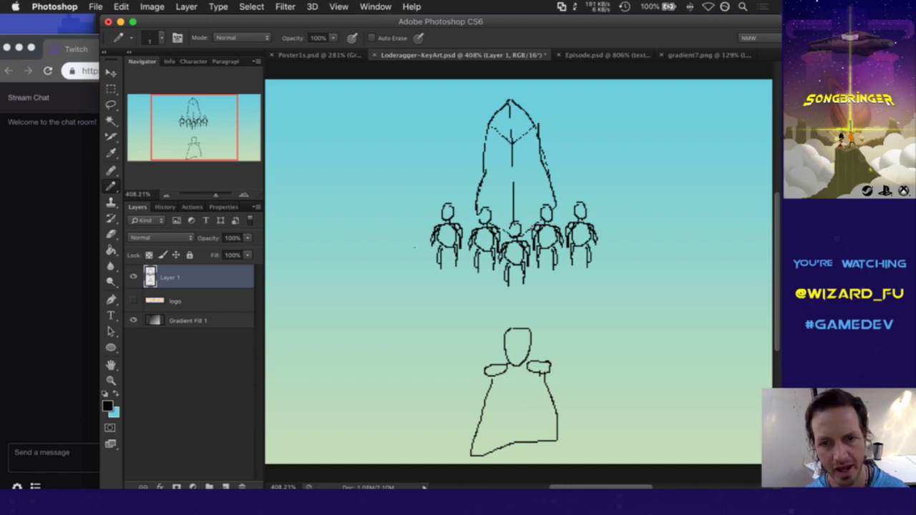
mouse_move(420, 236)
left_mouse_down()
mouse_move(425, 251)
mouse_move(421, 234)
mouse_move(440, 248)
left_mouse_up()
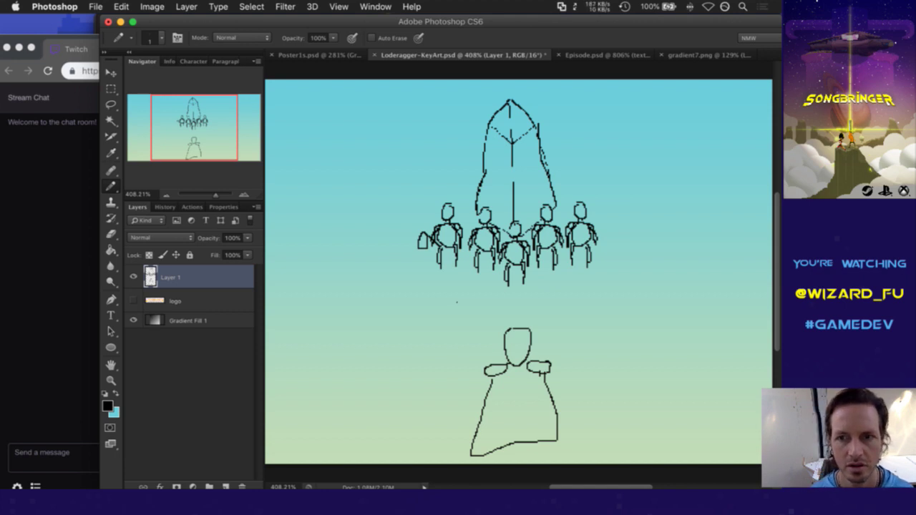
left_click_drag(604, 219, 597, 262)
left_click_drag(606, 221, 593, 261)
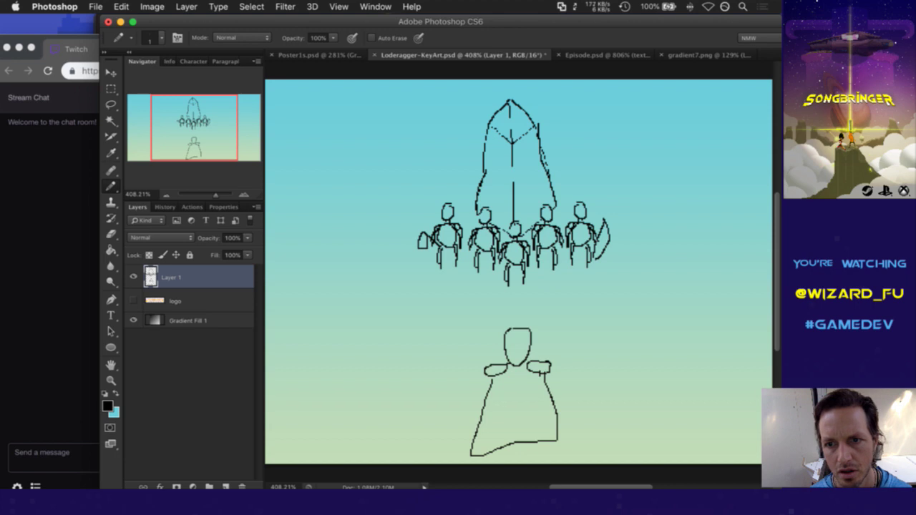
left_click_drag(607, 242, 599, 252)
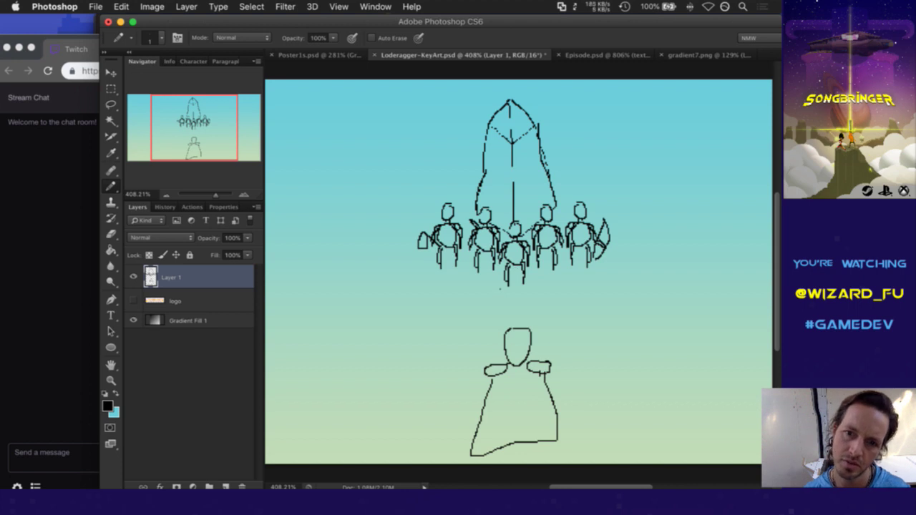
Step: Add a short cape and a long narrow blade to the middle figure, plus a small curl beside the fourth figure's head
mouse_move(527, 260)
left_mouse_down()
mouse_move(530, 286)
mouse_move(498, 279)
left_mouse_up()
left_click_drag(508, 257, 499, 275)
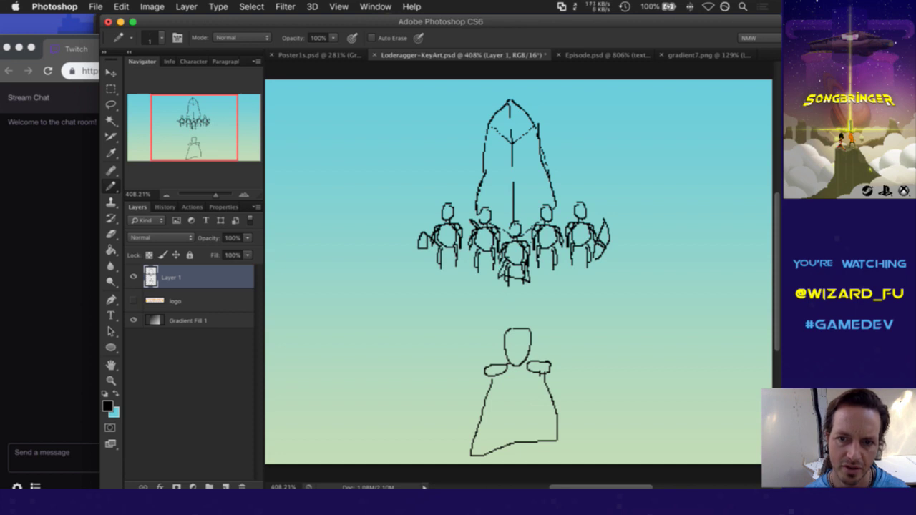
mouse_move(530, 242)
left_mouse_down()
mouse_move(532, 292)
mouse_move(535, 282)
left_mouse_up()
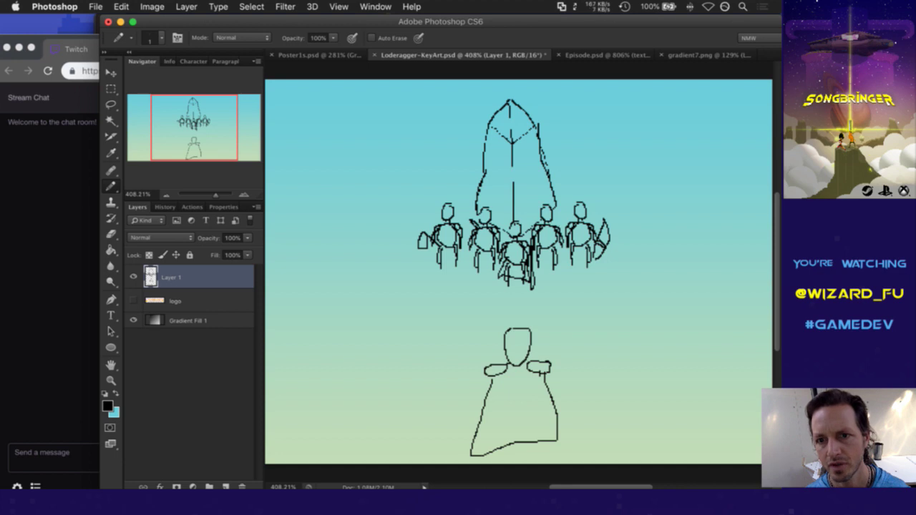
mouse_move(552, 225)
left_mouse_down()
mouse_move(559, 212)
mouse_move(562, 223)
left_mouse_up()
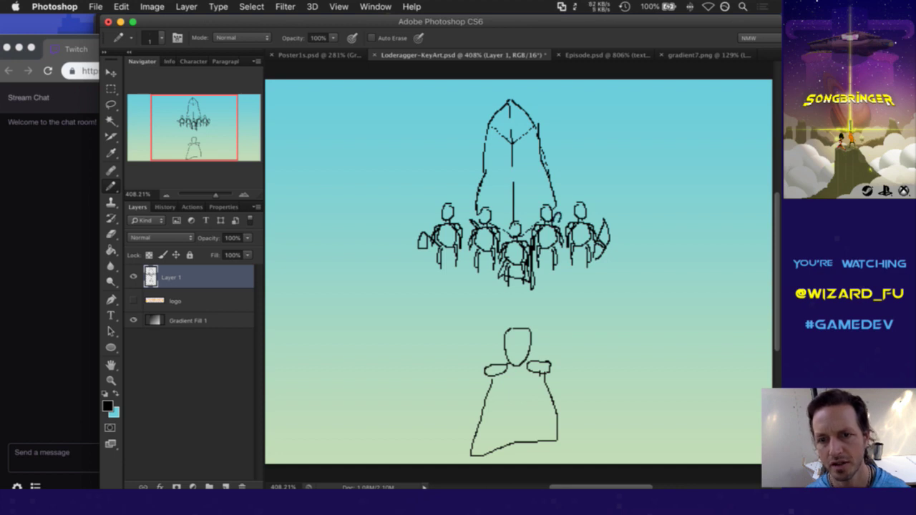
Step: Remove the curl beside the small fourth figure's head, and copy the caped foreground figure twice in a row descending to its left
key("super+z")
key("super+z")
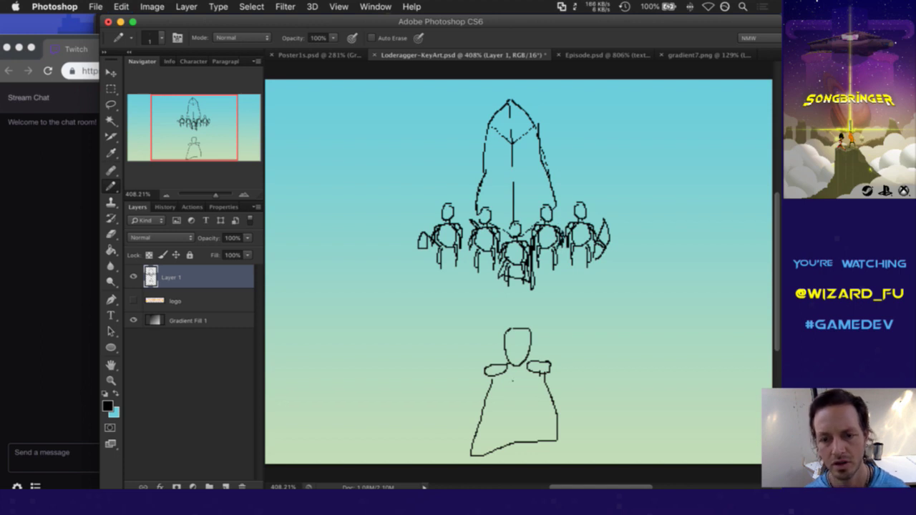
key("m")
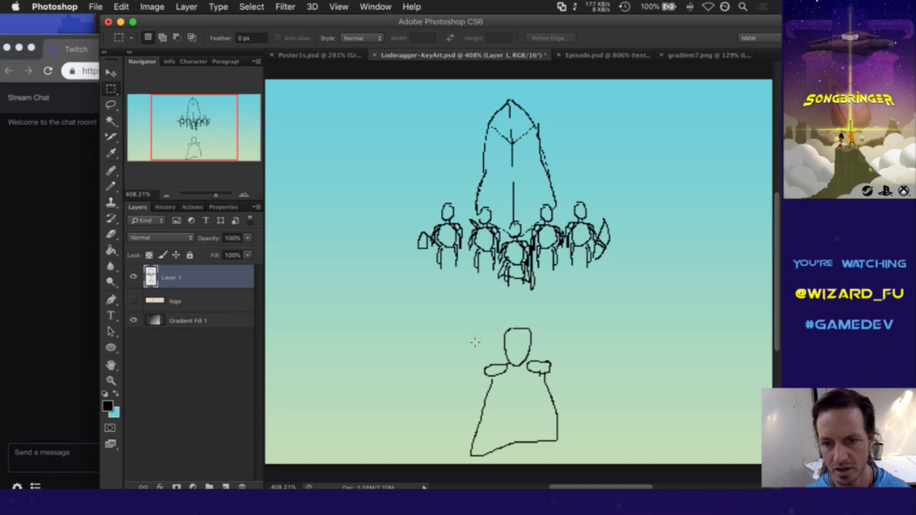
left_click_drag(460, 316, 578, 462)
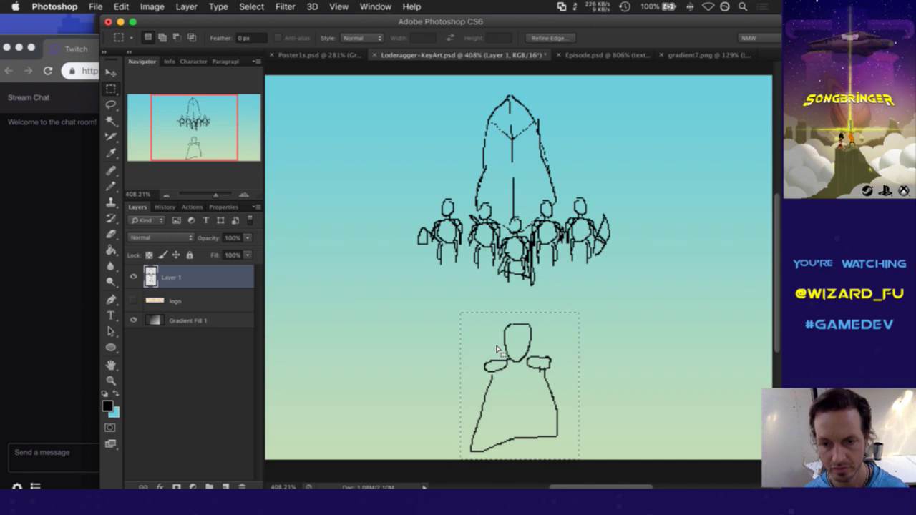
key("v")
left_click_drag(498, 349, 394, 393)
key("super+z")
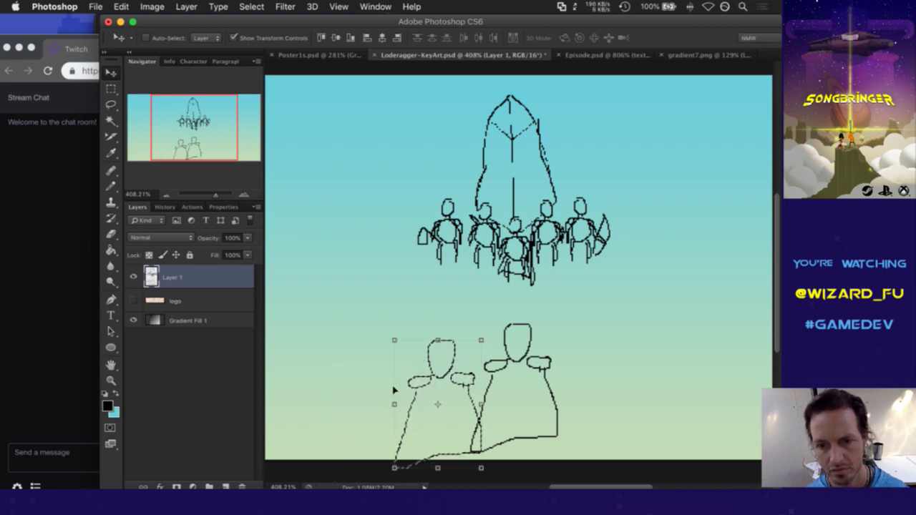
left_click_drag(435, 378, 401, 392)
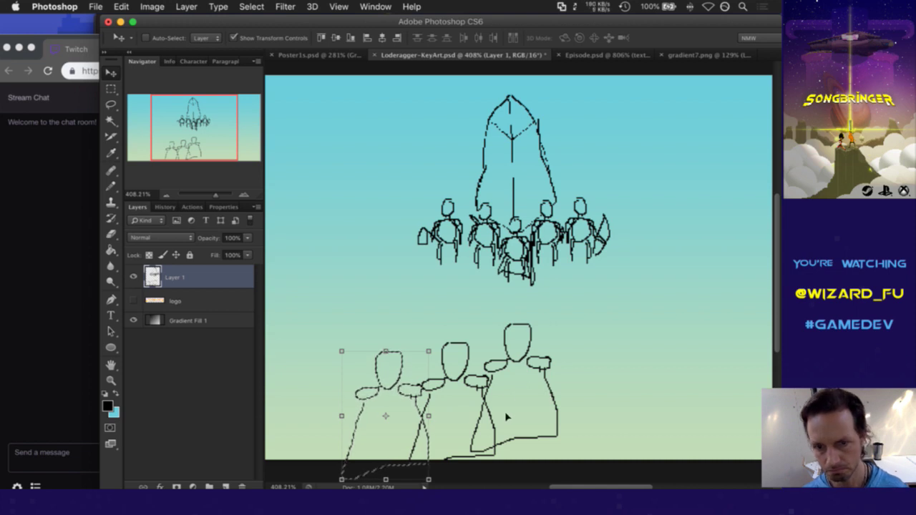
Step: Place a horizontally flipped copy of the foreground figure right of the centre one, and a second mirrored copy lower and farther right
left_click_drag(403, 405, 601, 413)
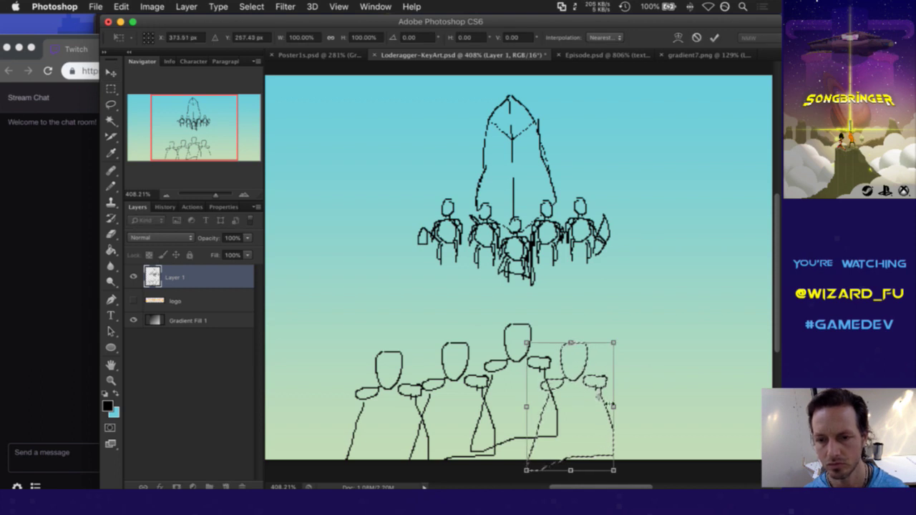
right_click(599, 409)
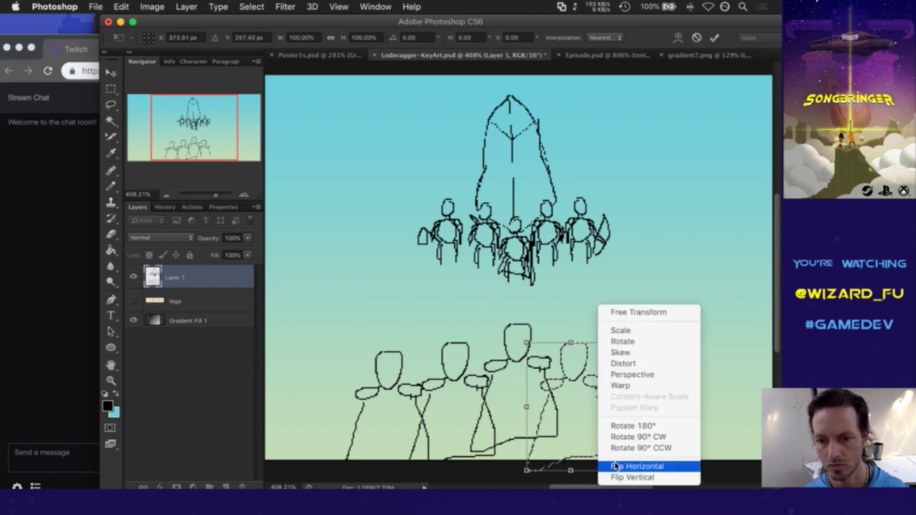
left_click(605, 468)
left_click_drag(625, 392, 589, 385)
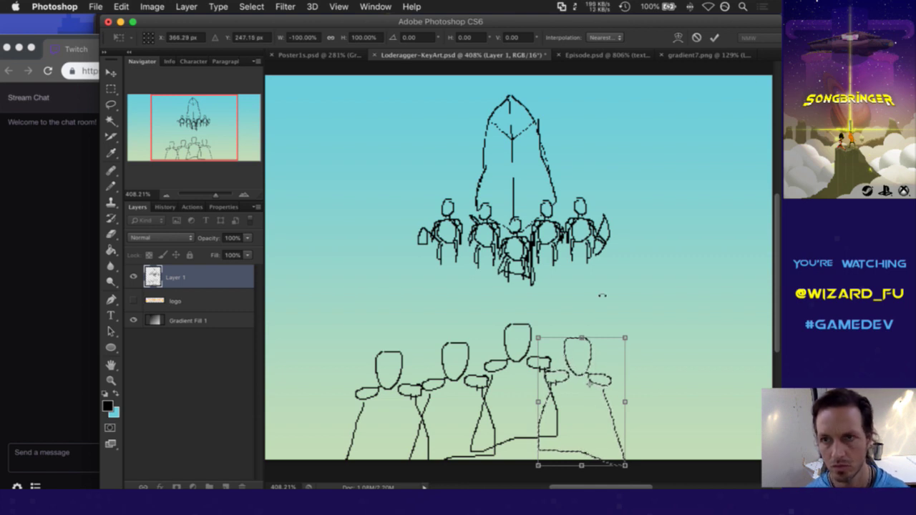
left_click(714, 38)
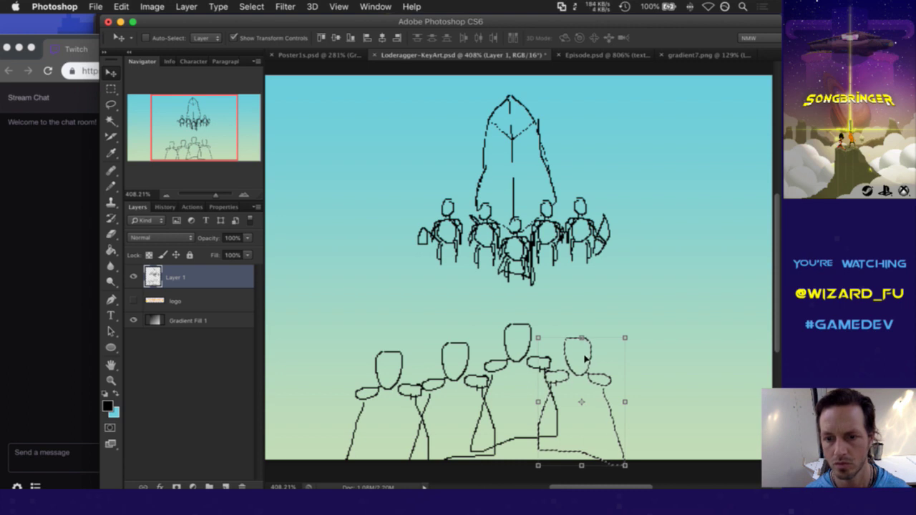
left_click_drag(581, 352, 645, 370)
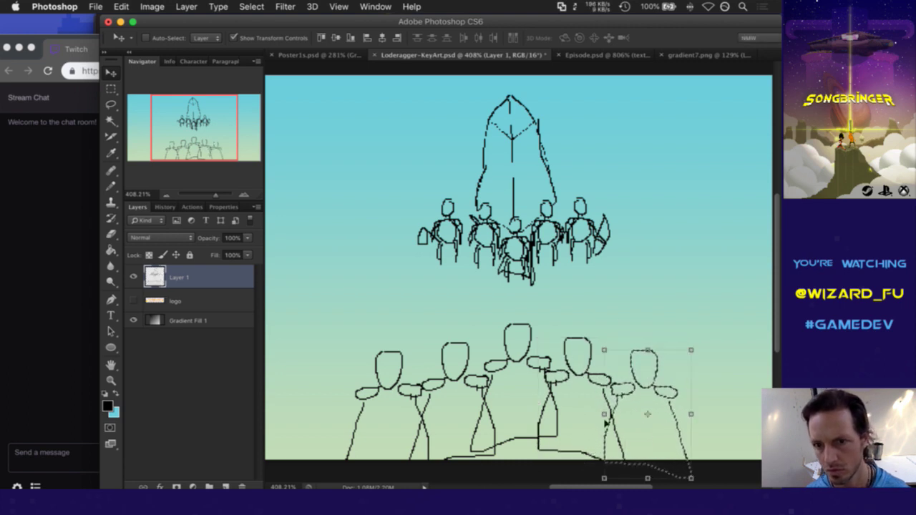
Step: Deselect the last copy, erase the overlapping cape lines between neighbouring foreground figures, and patch the gap in the rightmost figure's inner cape edge
key("e")
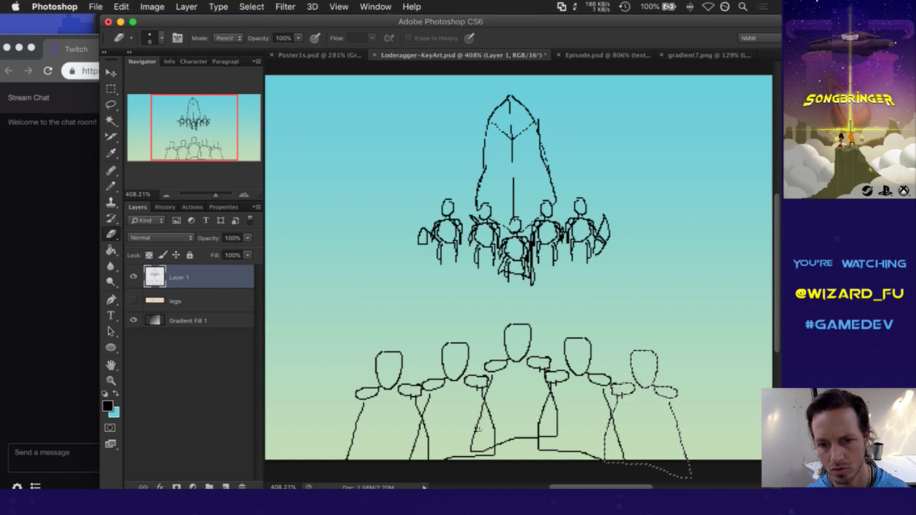
key("m")
key("ctrl+d")
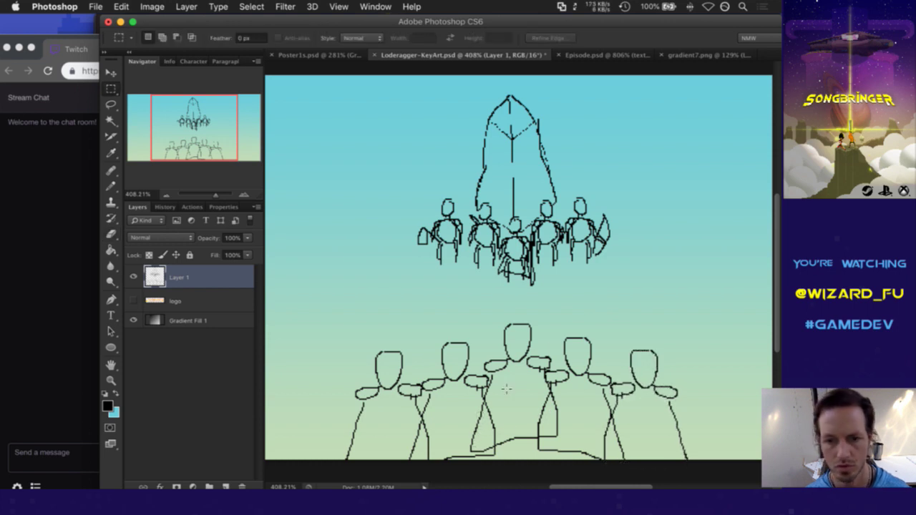
key("e")
mouse_move(476, 429)
left_mouse_down()
mouse_move(474, 449)
mouse_move(487, 453)
left_mouse_up()
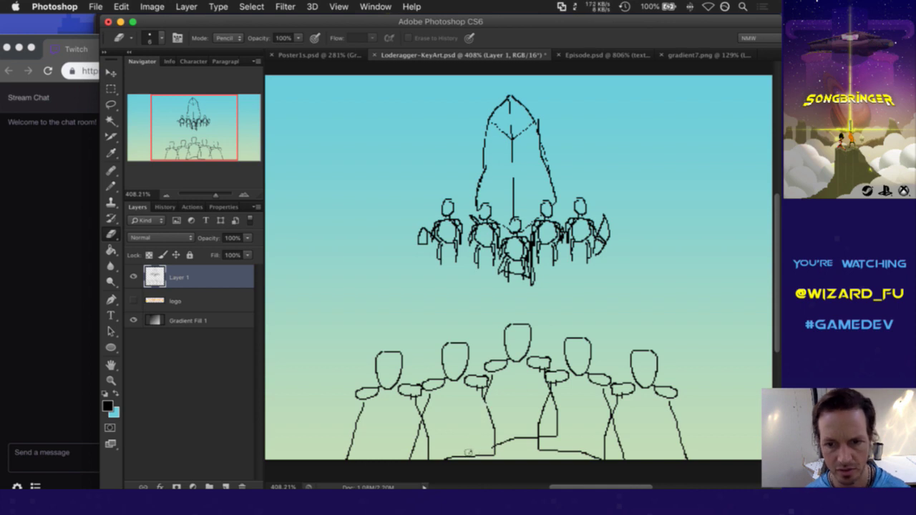
mouse_move(554, 407)
left_mouse_down()
mouse_move(559, 433)
mouse_move(539, 441)
left_mouse_up()
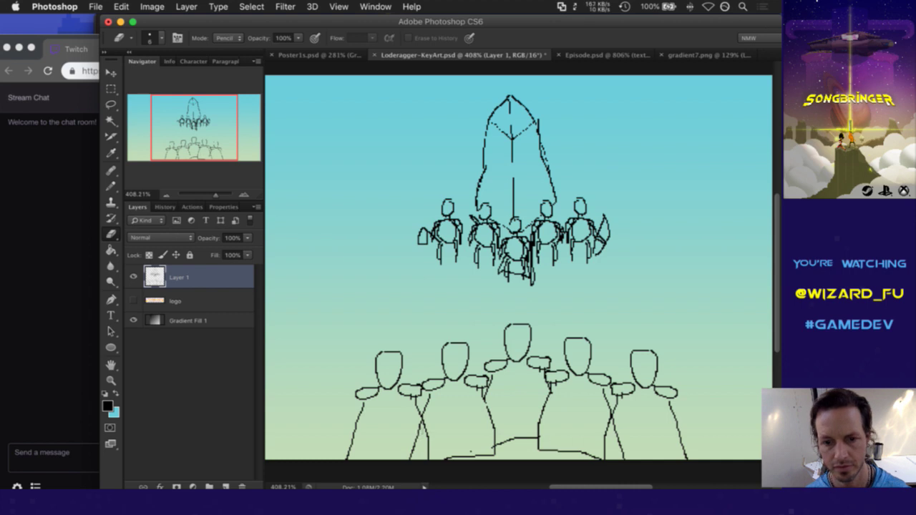
left_click_drag(420, 431, 411, 459)
left_click_drag(605, 409, 613, 428)
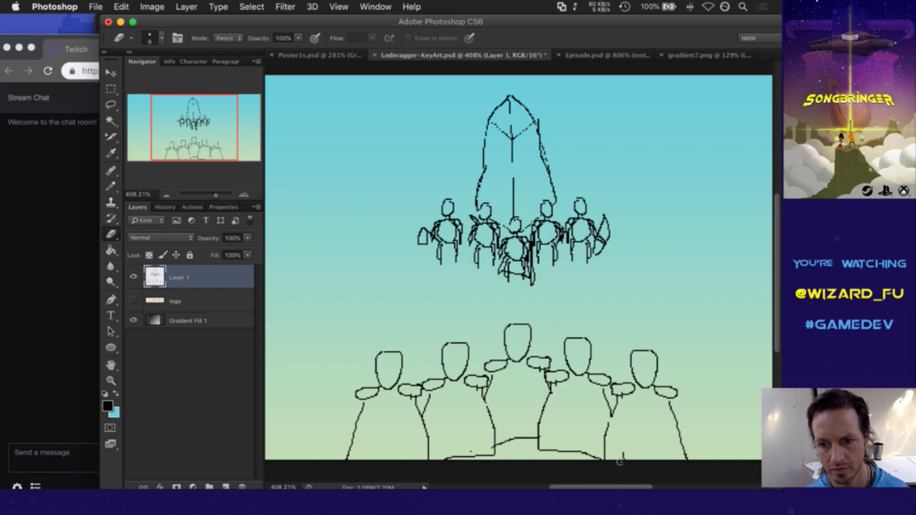
key("b")
left_click_drag(607, 422, 610, 432)
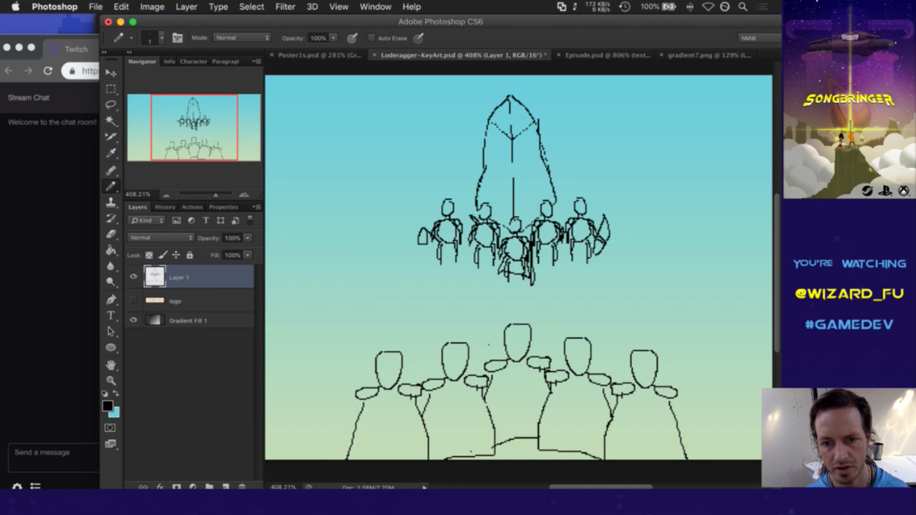
Step: Draw a long diagonal blade across the centre foreground figure's chest and a narrow pointed one across the leftmost foreground figure with the Pencil
left_click_drag(489, 339, 541, 399)
left_click_drag(484, 342, 544, 409)
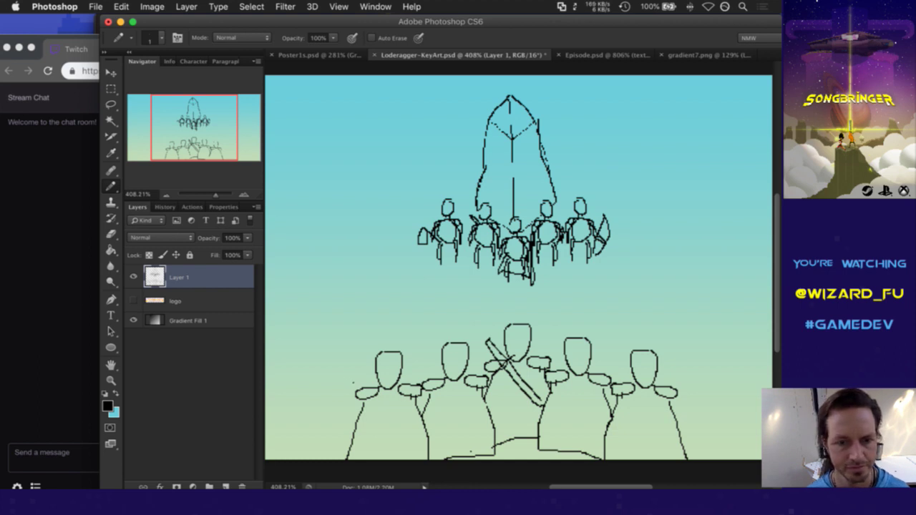
mouse_move(351, 372)
left_mouse_down()
mouse_move(378, 390)
mouse_move(373, 402)
mouse_move(428, 456)
left_mouse_up()
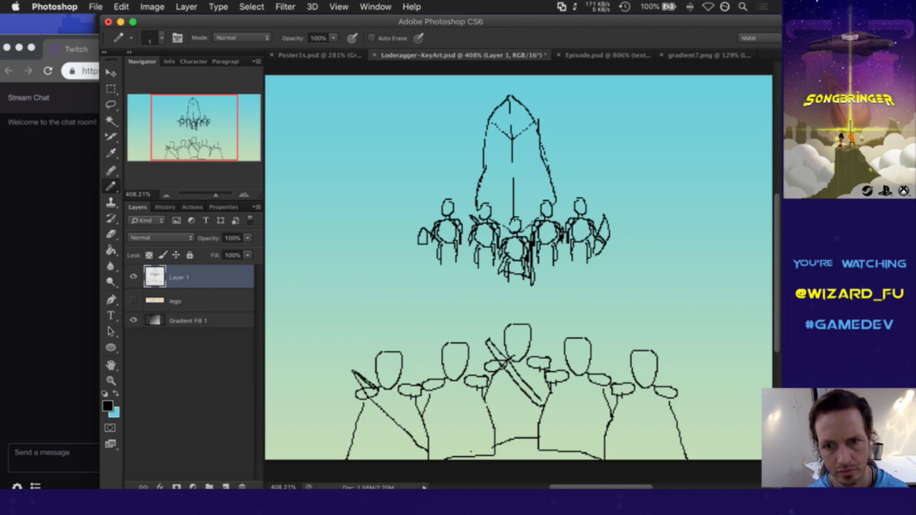
Step: Draw a raised arm holding a hammer beside the second foreground figure, and a hand with a curved blade beside the rightmost one
mouse_move(440, 377)
left_mouse_down()
mouse_move(424, 357)
mouse_move(439, 378)
mouse_move(413, 338)
mouse_move(422, 376)
left_mouse_up()
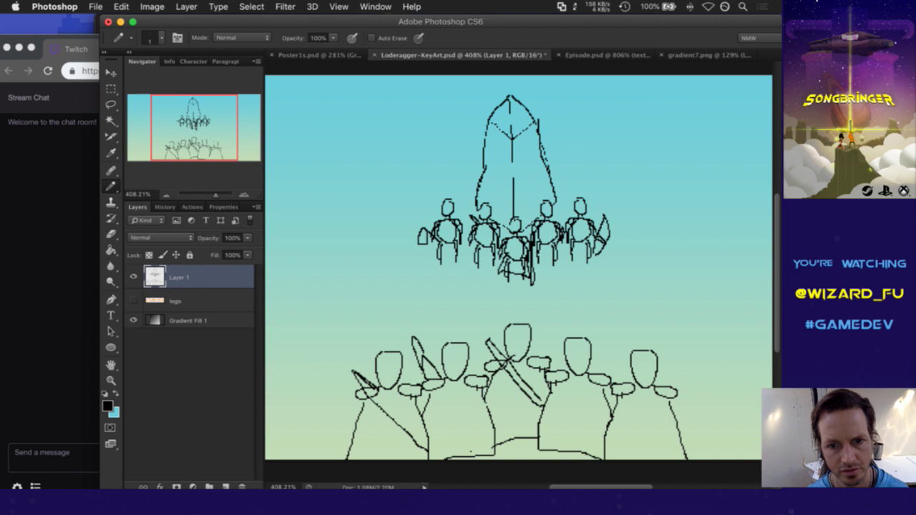
mouse_move(426, 315)
left_mouse_down()
mouse_move(418, 326)
mouse_move(436, 342)
mouse_move(443, 333)
mouse_move(425, 315)
mouse_move(414, 343)
mouse_move(428, 339)
mouse_move(410, 360)
left_mouse_up()
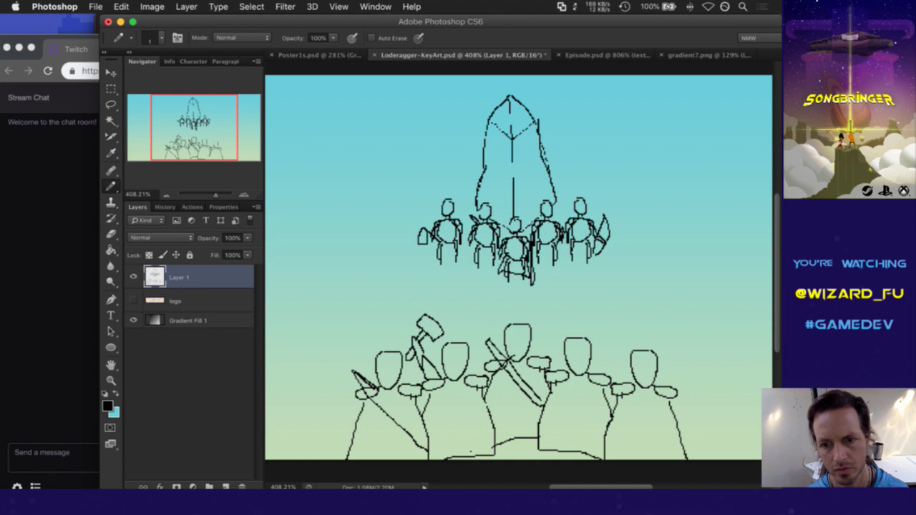
key("e")
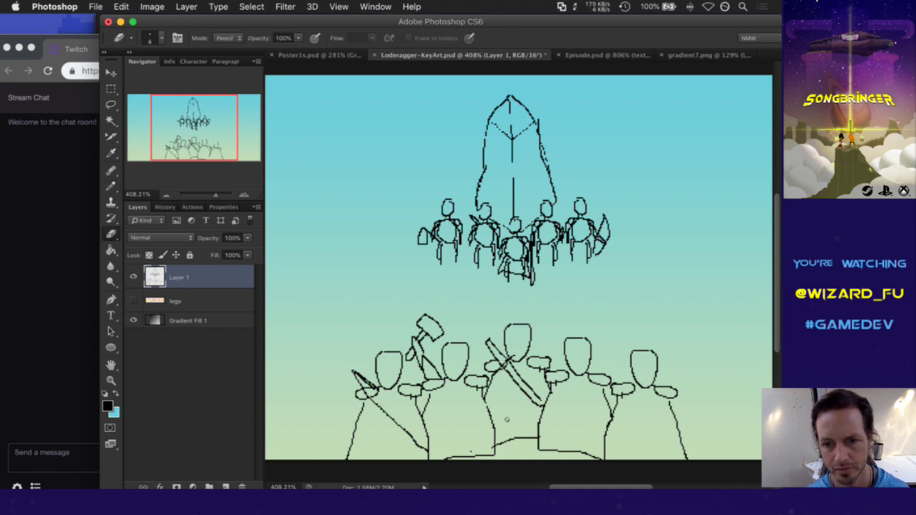
key("b")
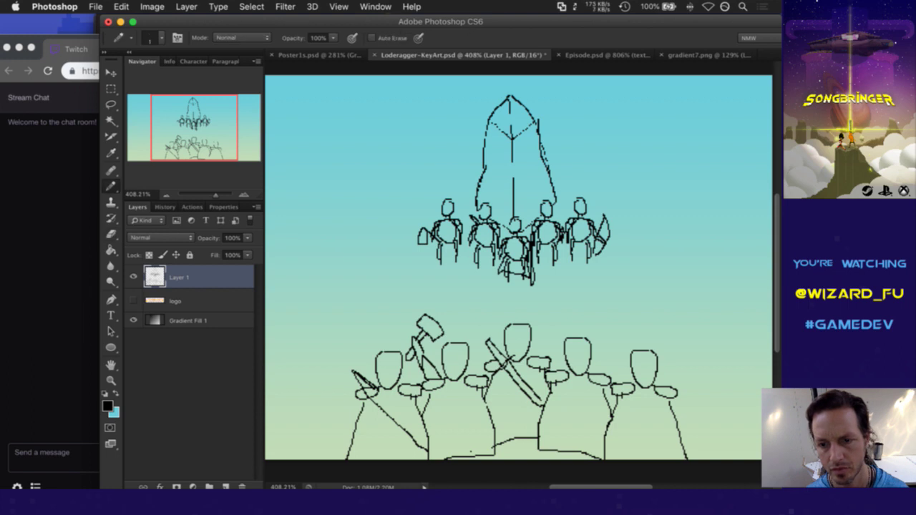
left_click_drag(676, 414, 692, 408)
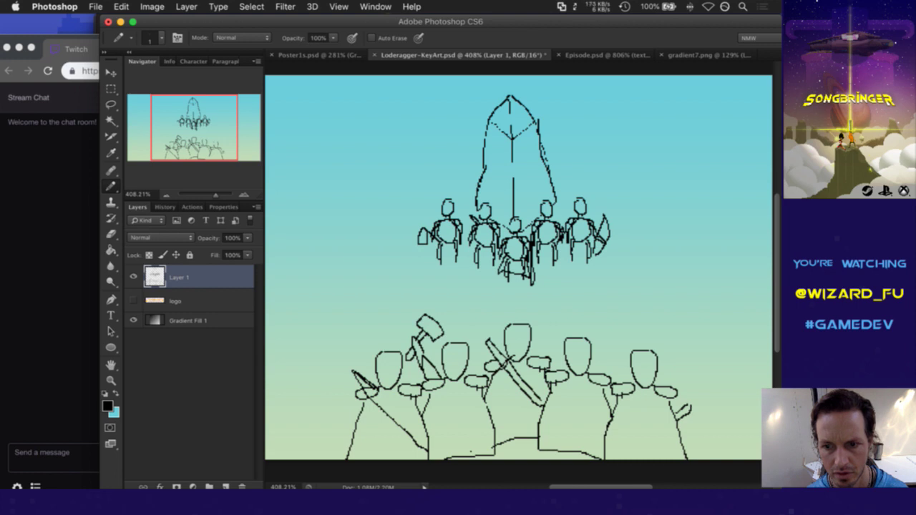
mouse_move(692, 407)
left_mouse_down()
mouse_move(692, 385)
mouse_move(676, 365)
mouse_move(689, 404)
left_mouse_up()
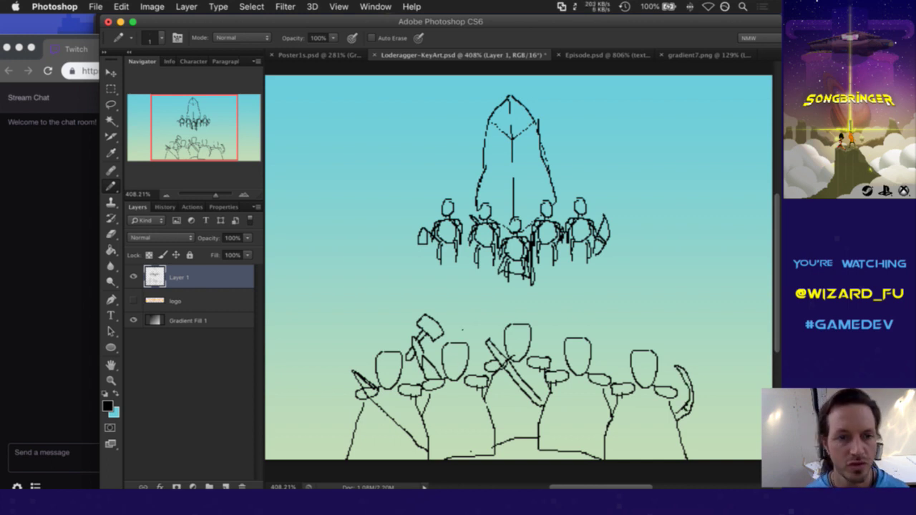
Step: Switch to Gameshow to check the live stream, hide it, close the Finder compose window, and return to Photoshop
key("super+Tab")
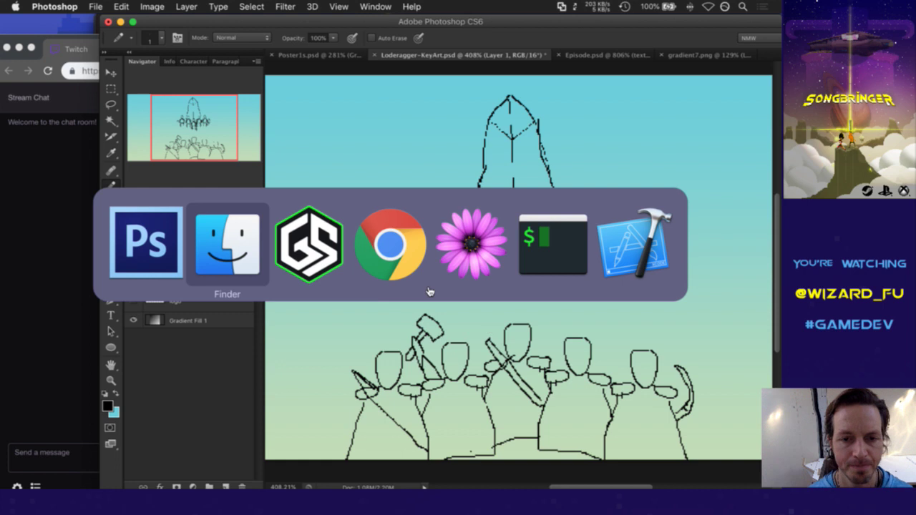
left_click(336, 270)
key("F4")
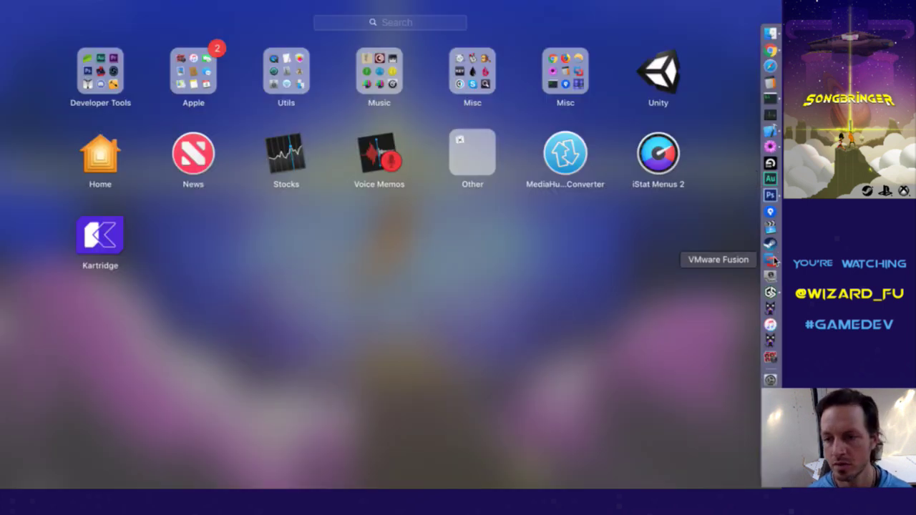
left_click(777, 292)
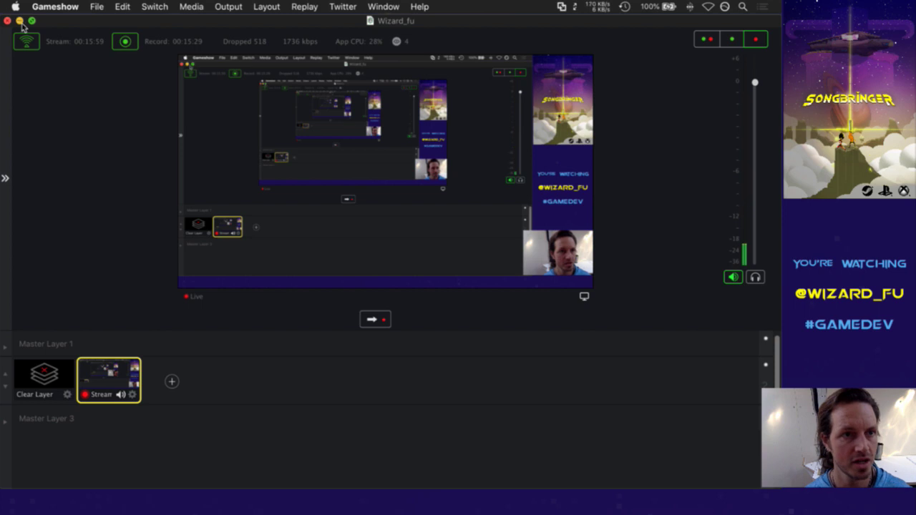
key("super+h")
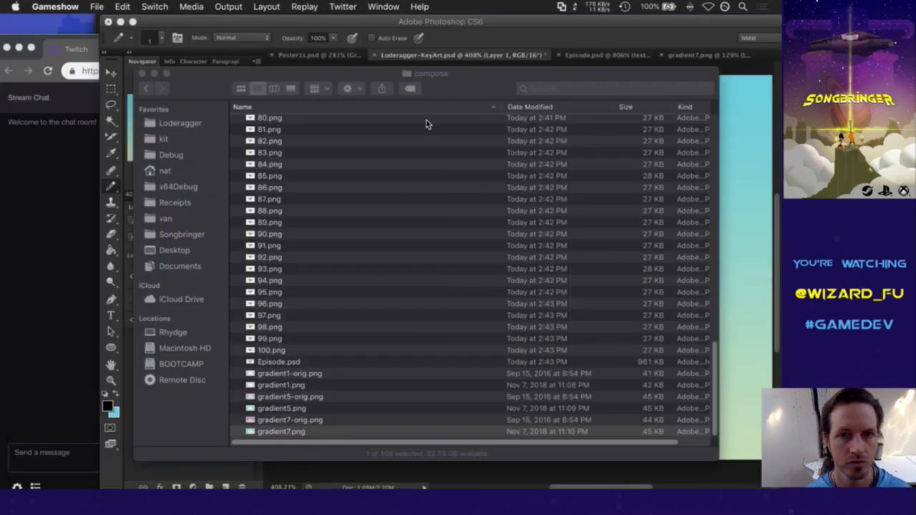
left_click(454, 91)
key("super+w")
left_click(501, 158)
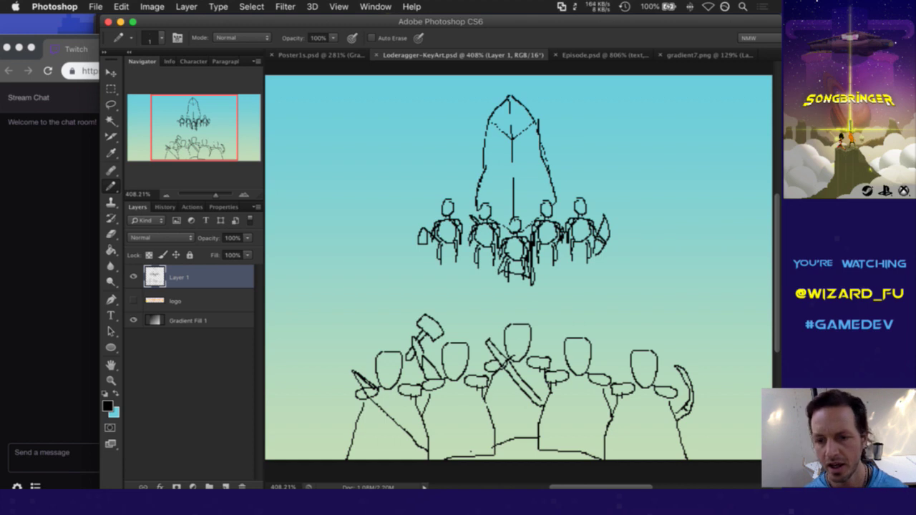
Step: Draw a raised arm with a wavy flame beside the fourth foreground figure's head, and replace the small middle figure's left arm with a similar one
mouse_move(603, 366)
left_mouse_down()
mouse_move(615, 345)
mouse_move(605, 329)
mouse_move(617, 361)
mouse_move(617, 373)
mouse_move(599, 358)
mouse_move(619, 390)
mouse_move(609, 406)
mouse_move(610, 358)
mouse_move(613, 371)
left_mouse_up()
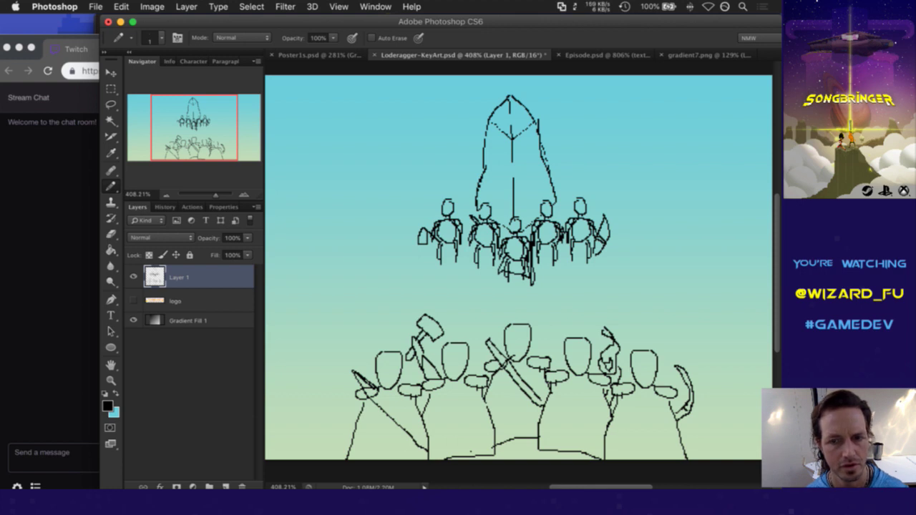
key("e")
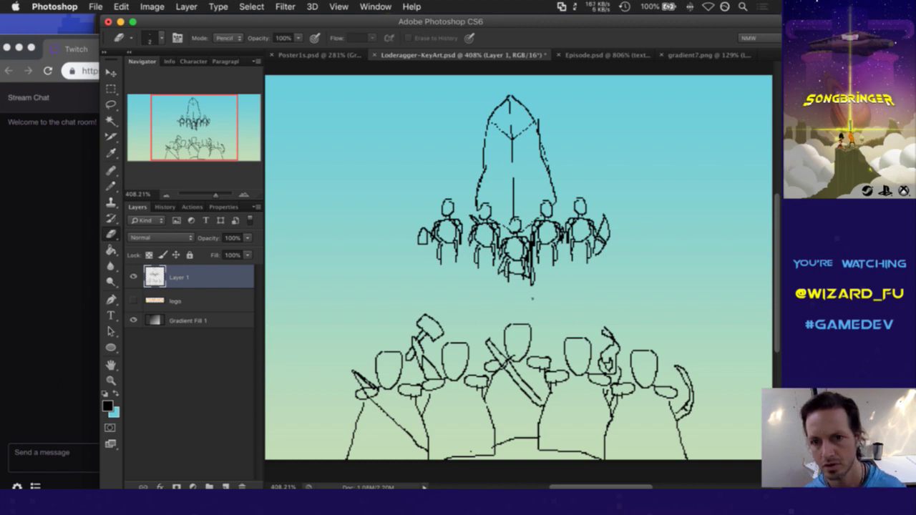
left_click_drag(504, 251, 503, 242)
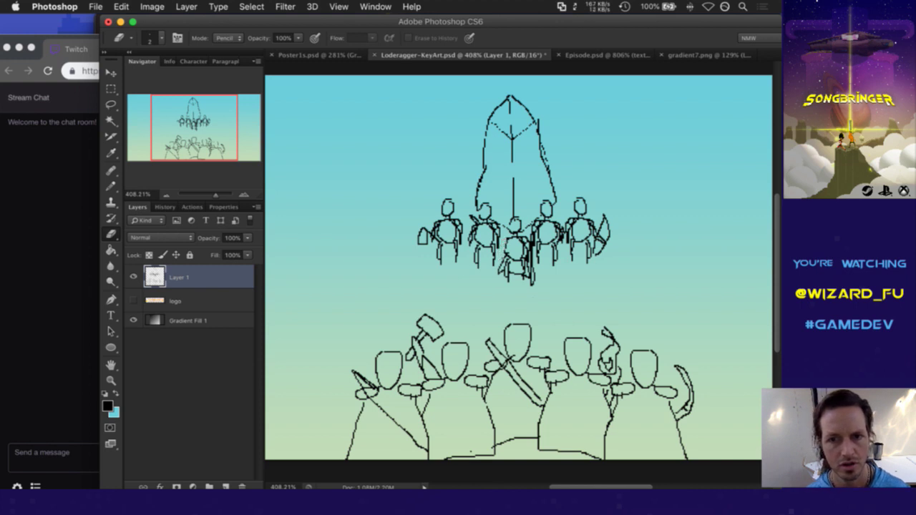
key("b")
mouse_move(507, 220)
left_mouse_down()
mouse_move(504, 245)
mouse_move(512, 203)
left_mouse_up()
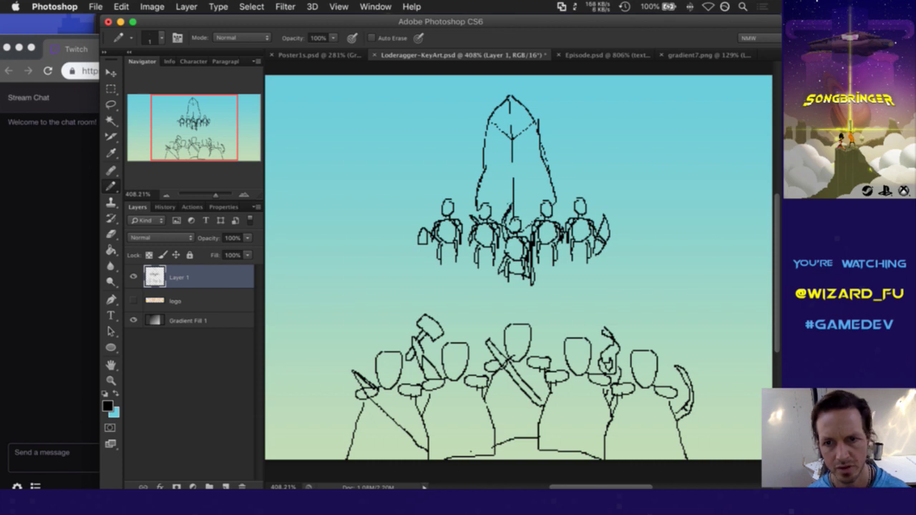
left_click_drag(506, 197, 518, 209)
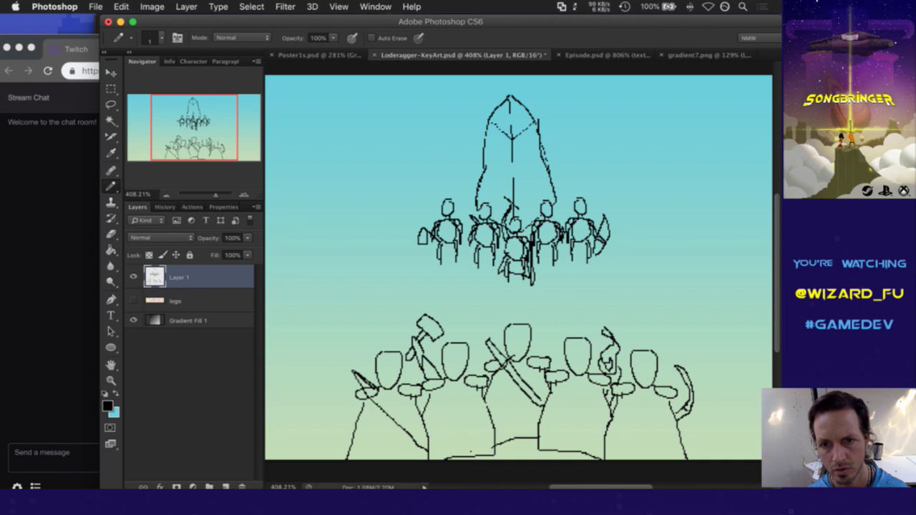
mouse_move(514, 202)
left_mouse_down()
mouse_move(535, 184)
mouse_move(512, 208)
left_mouse_up()
key("super+alt+z")
key("super+alt+z")
key("super+alt+z")
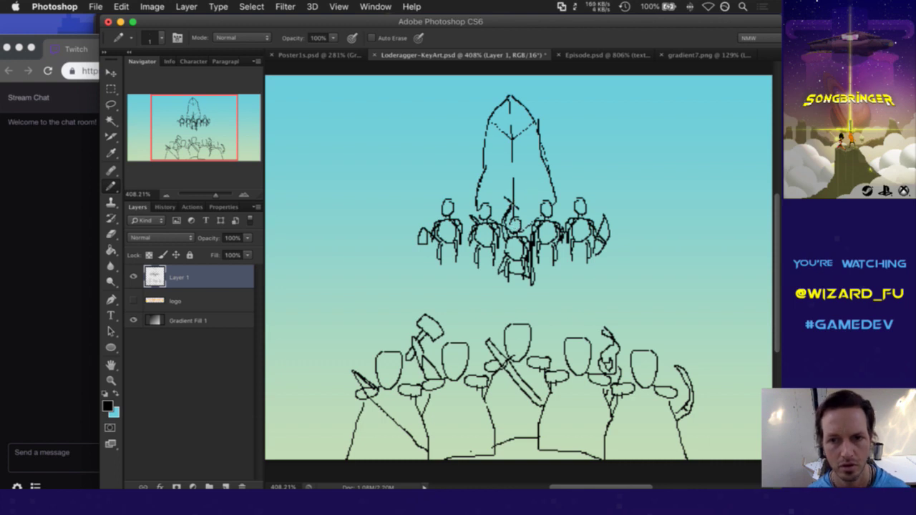
Step: Draw a raised sword above the small middle figure's lifted arm with a thickened blade, and save the file
left_click_drag(520, 191, 511, 202)
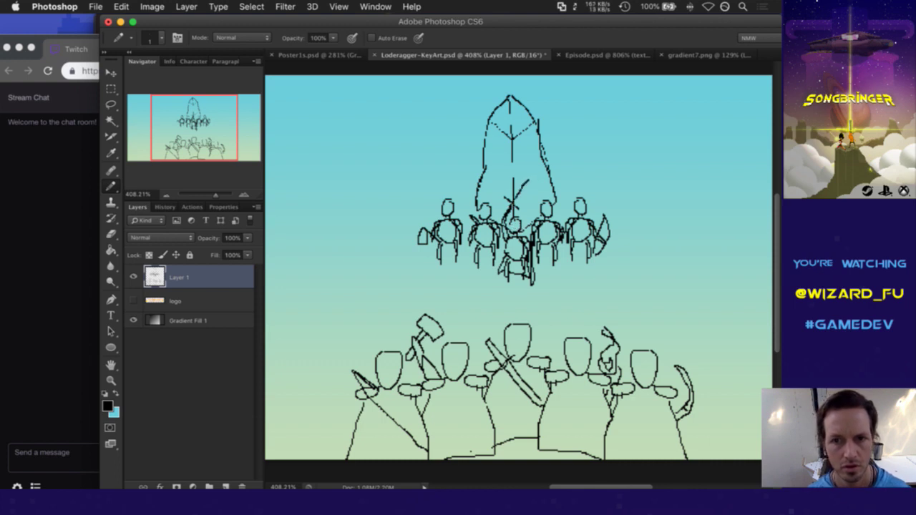
mouse_move(533, 177)
left_mouse_down()
mouse_move(511, 209)
mouse_move(522, 190)
left_mouse_up()
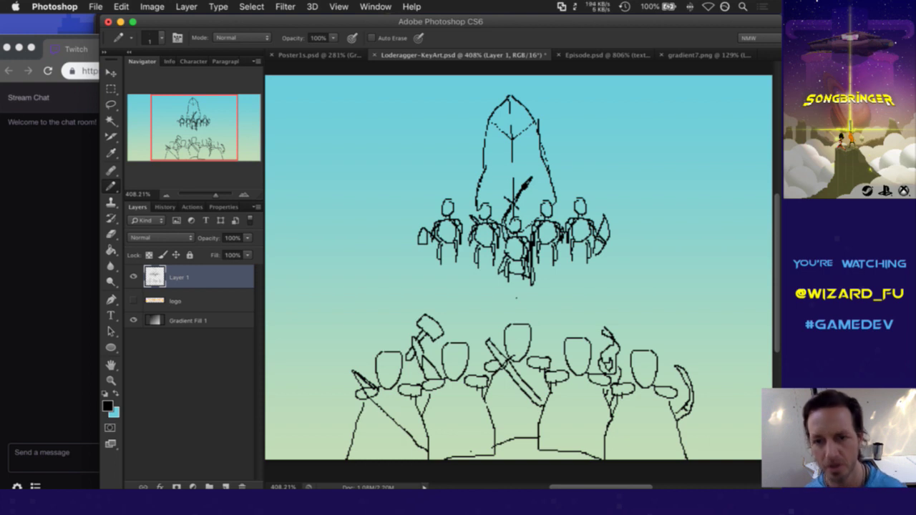
key("ctrl+s")
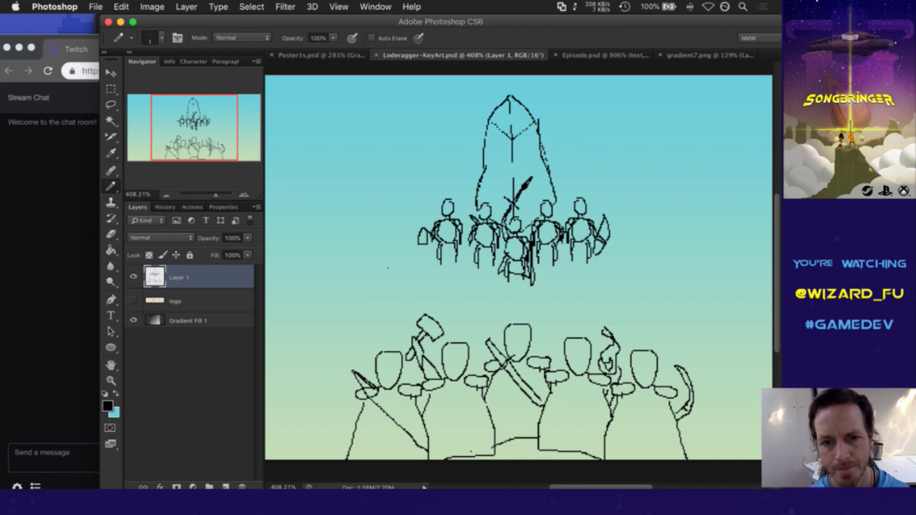
Step: Draw a jagged cliff edge across the full canvas width, dipping beneath the small heroes and rising toward both sides, and save
mouse_move(385, 262)
left_mouse_down()
mouse_move(420, 271)
mouse_move(432, 284)
mouse_move(472, 282)
mouse_move(501, 300)
mouse_move(532, 294)
mouse_move(556, 304)
mouse_move(657, 258)
mouse_move(740, 255)
left_mouse_up()
scroll(564, 261, "down", 3)
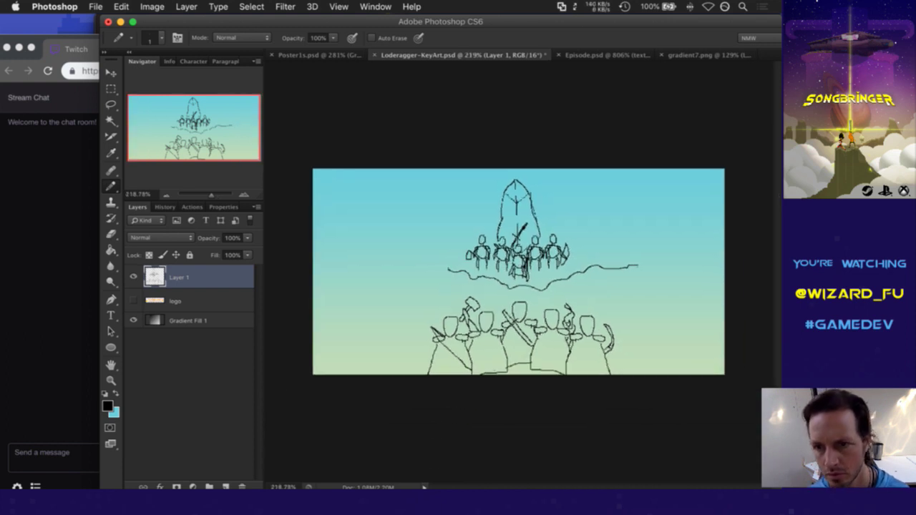
left_click_drag(638, 265, 724, 232)
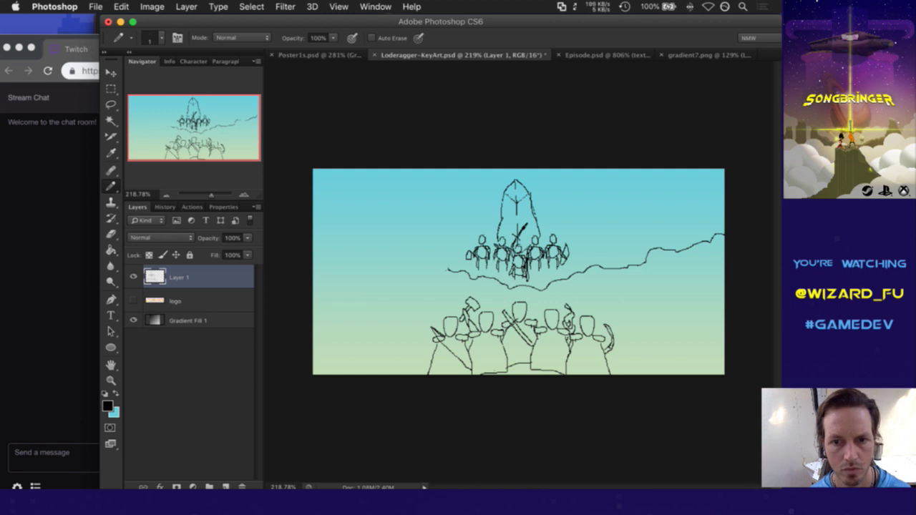
mouse_move(449, 270)
left_mouse_down()
mouse_move(422, 256)
mouse_move(312, 239)
left_mouse_up()
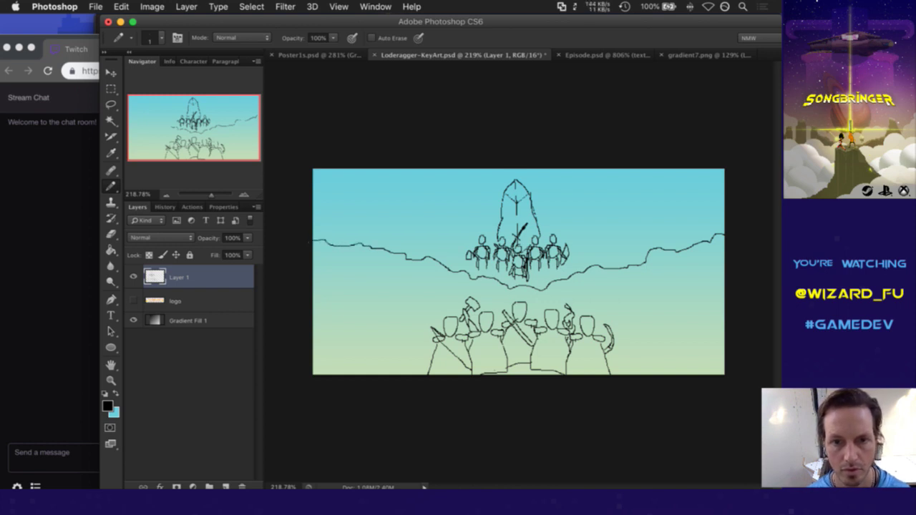
key("super+s")
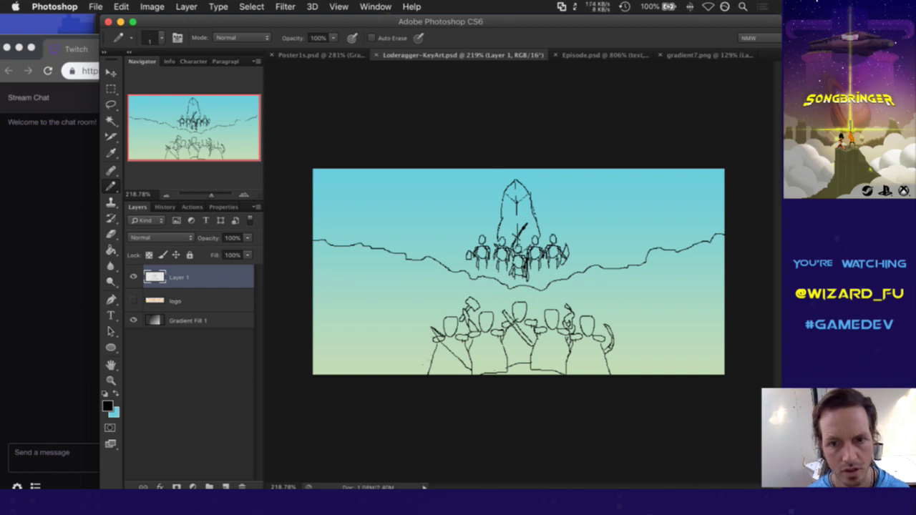
Step: Draw low ground contours on both sides of the foreground figures, and wavy vertical crevices down the cliff face, including a short one above the hammer
left_click_drag(432, 365, 351, 373)
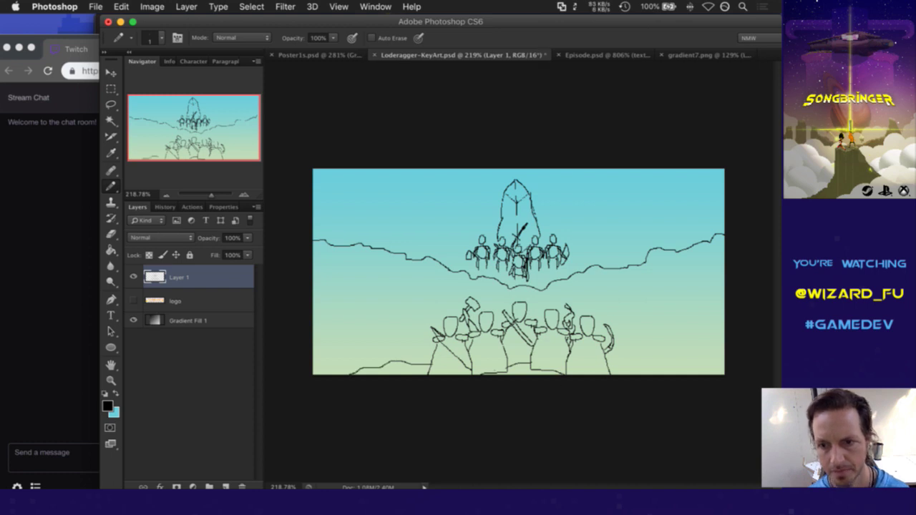
left_click_drag(609, 362, 677, 373)
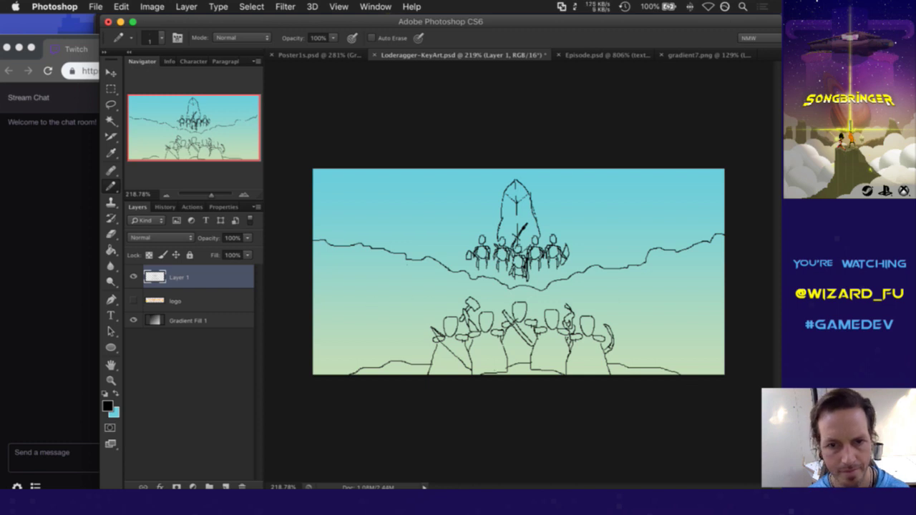
left_click_drag(406, 263, 408, 336)
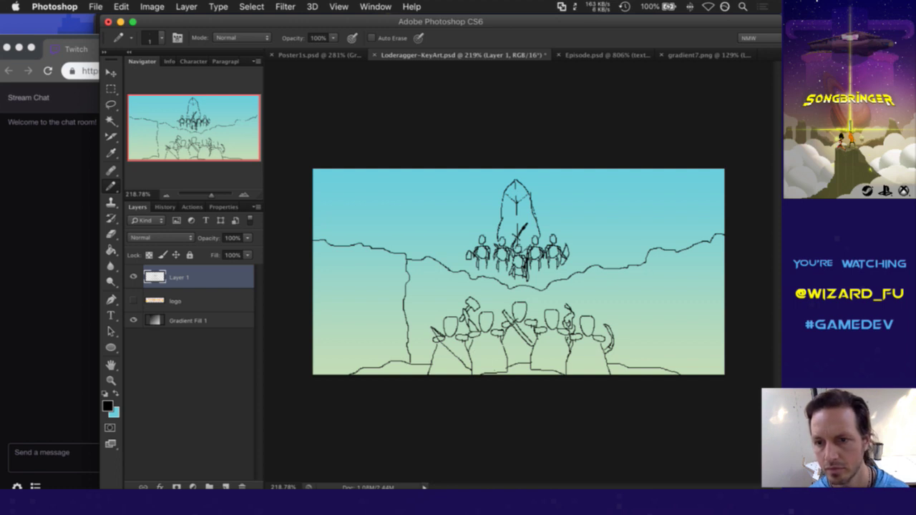
mouse_move(647, 261)
left_mouse_down()
mouse_move(644, 337)
mouse_move(656, 367)
left_mouse_up()
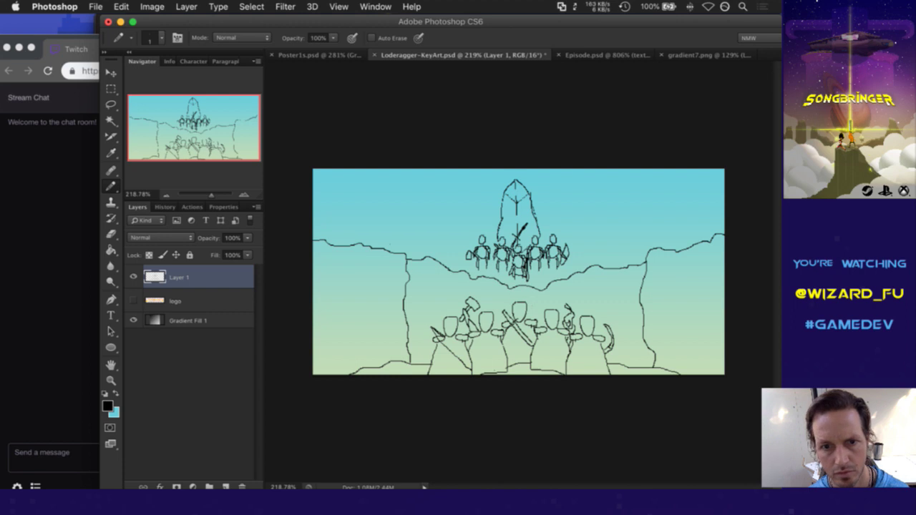
left_click_drag(372, 247, 377, 366)
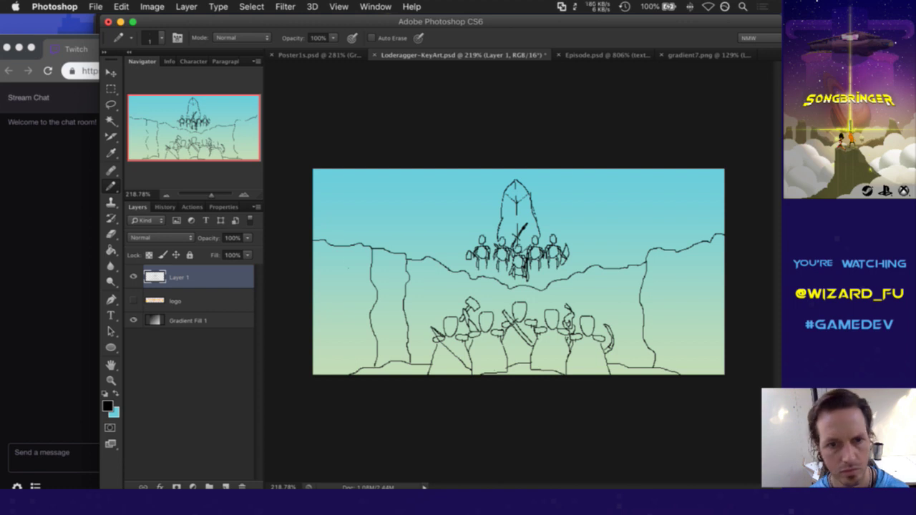
left_click_drag(330, 245, 335, 373)
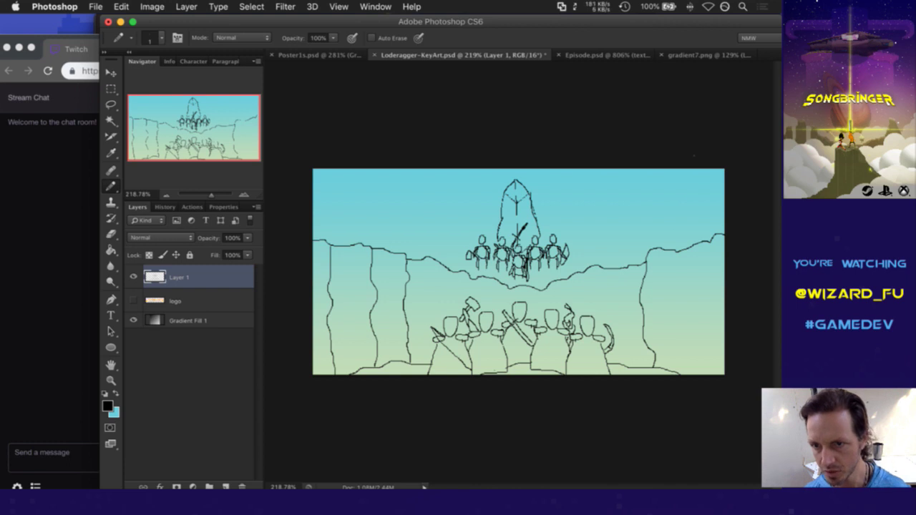
left_click_drag(673, 253, 687, 368)
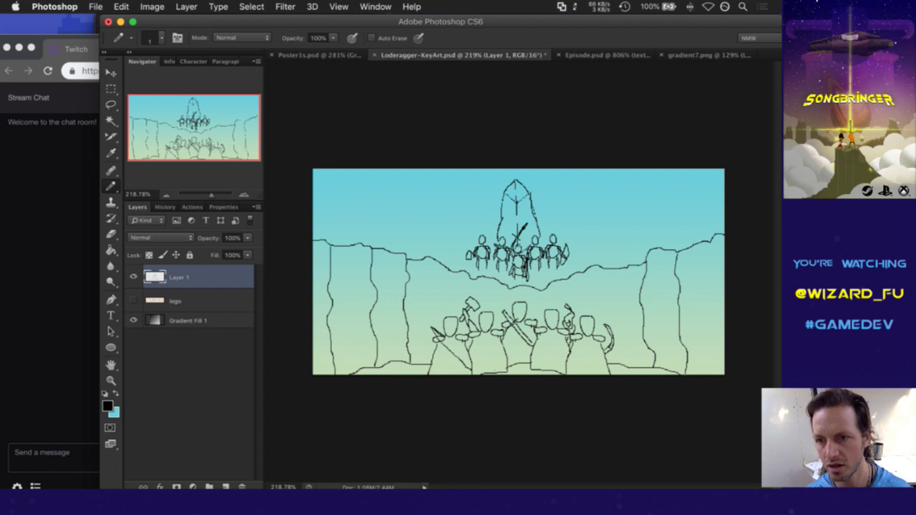
left_click_drag(711, 244, 713, 373)
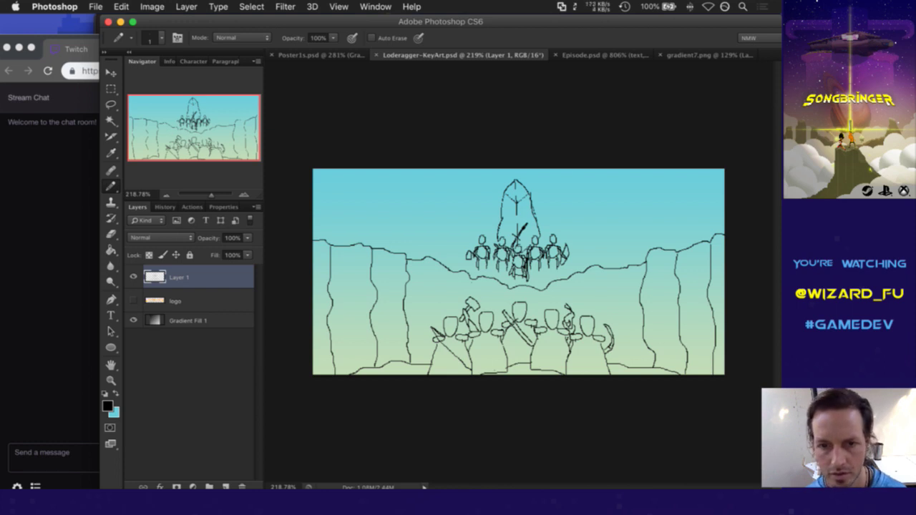
left_click_drag(472, 279, 472, 296)
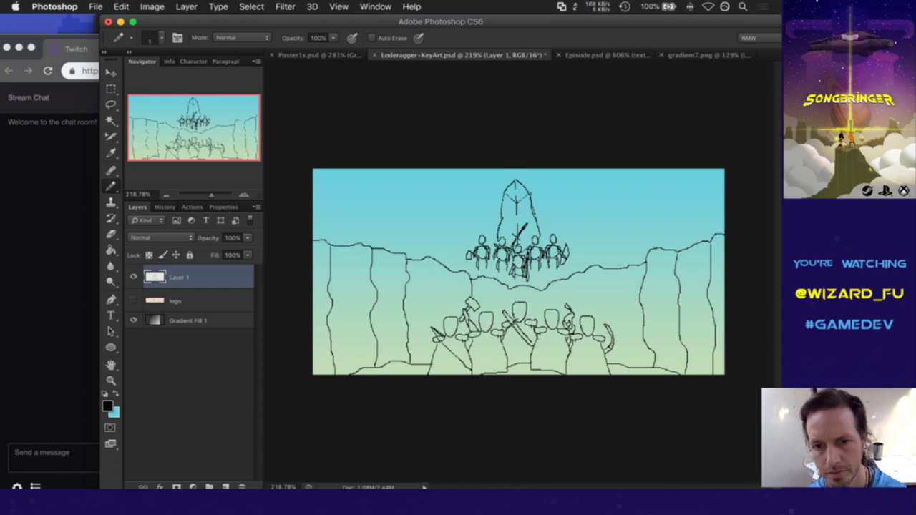
left_click_drag(509, 292, 508, 312)
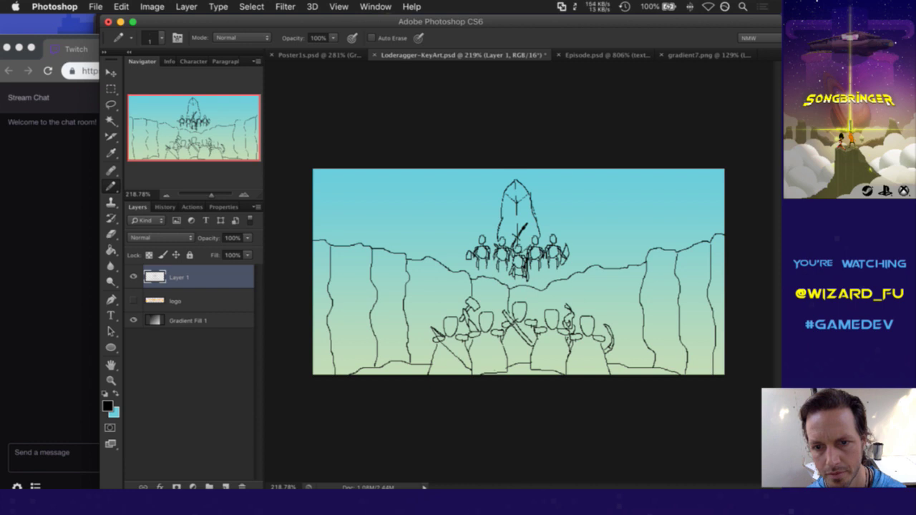
left_click_drag(541, 299, 541, 315)
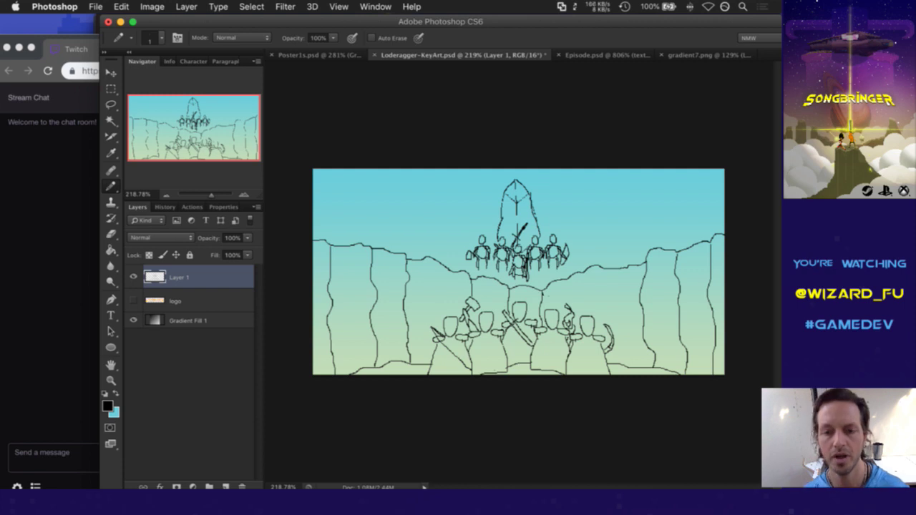
key("super+z")
key("super+z")
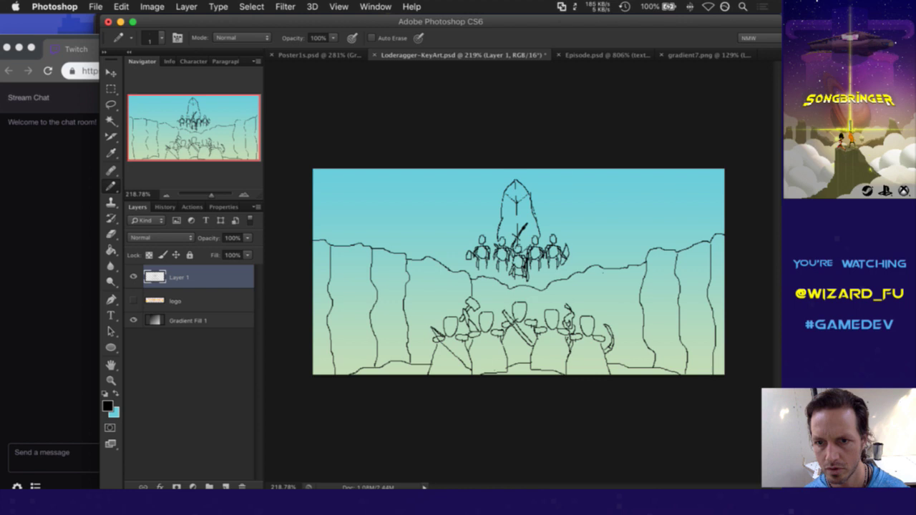
Step: Draw a vertical crevice from the cliff edge down to the rightmost foreground figure's curved blade
left_click_drag(602, 272, 602, 314)
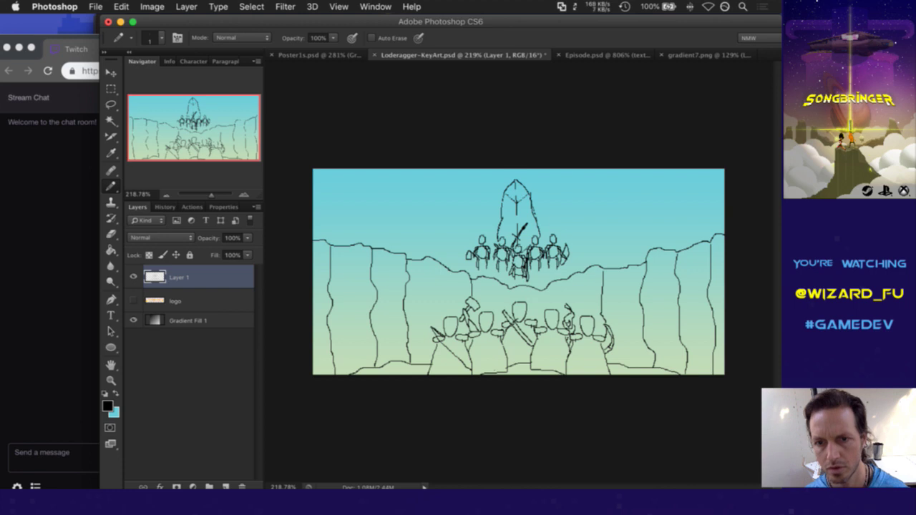
scroll(535, 331, "up", 3)
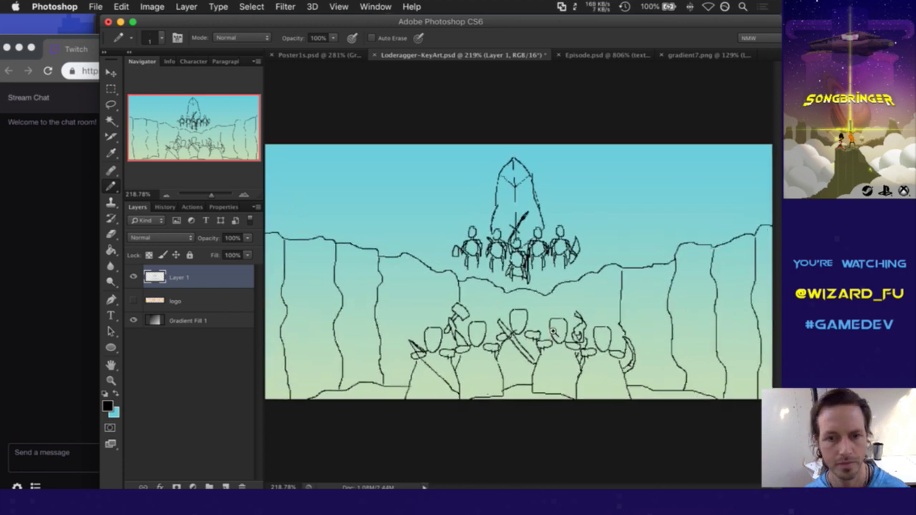
scroll(552, 330, "up", 3)
scroll(563, 335, "up", 4)
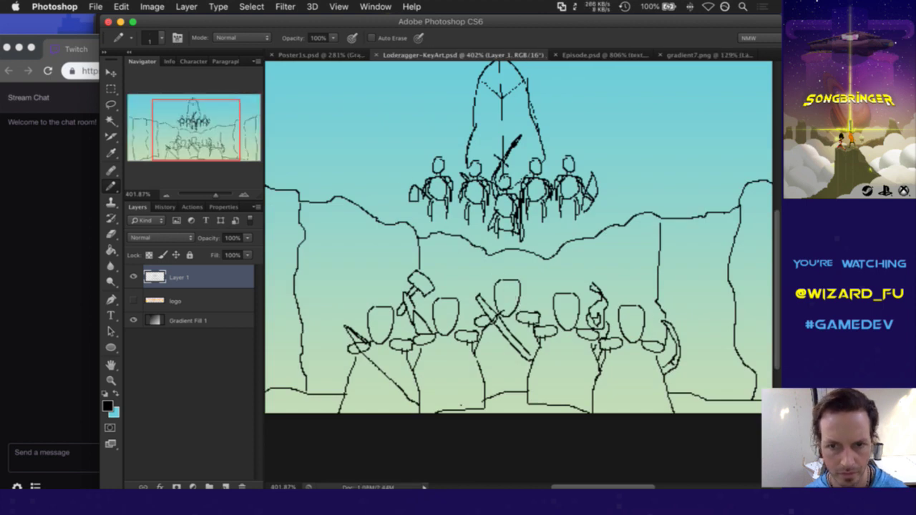
Step: Draw a small narrow post on the cliff edge below the small middle figure, and erase parts of the edge line beside it with the Eraser
mouse_move(481, 254)
left_mouse_down()
mouse_move(481, 242)
mouse_move(483, 262)
left_mouse_up()
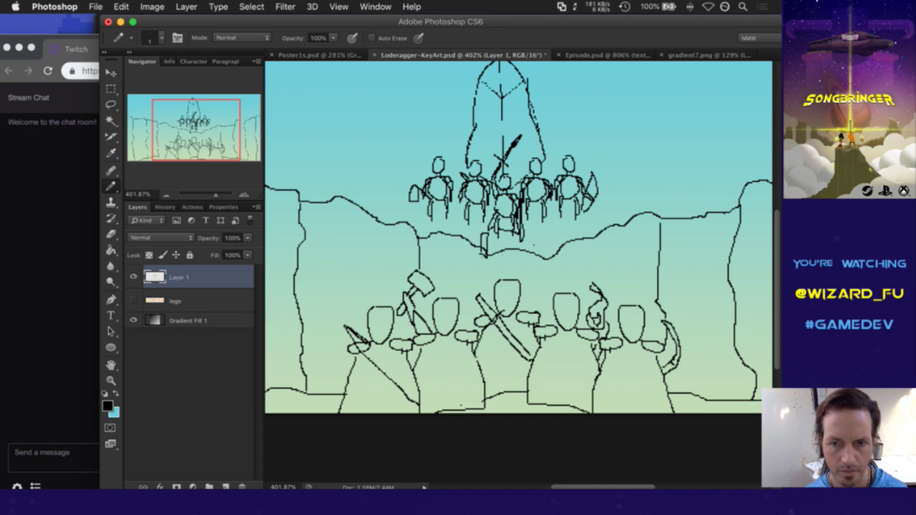
key("e")
left_click(485, 253)
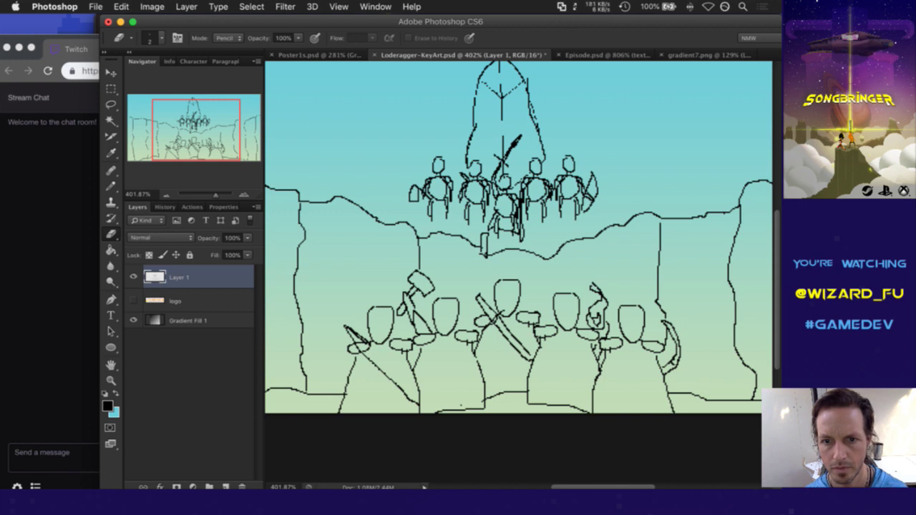
left_click(480, 249)
left_click(485, 250)
left_click(493, 255)
left_click_drag(540, 261, 533, 258)
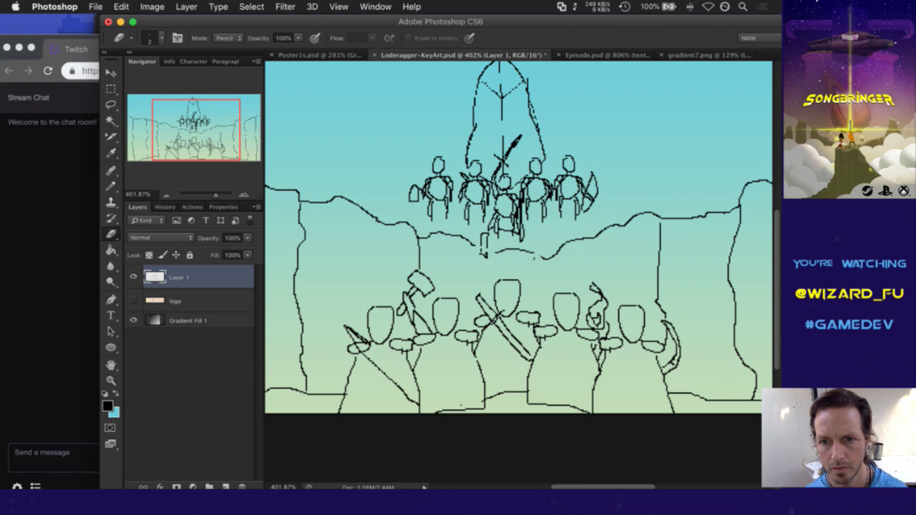
left_click(530, 255)
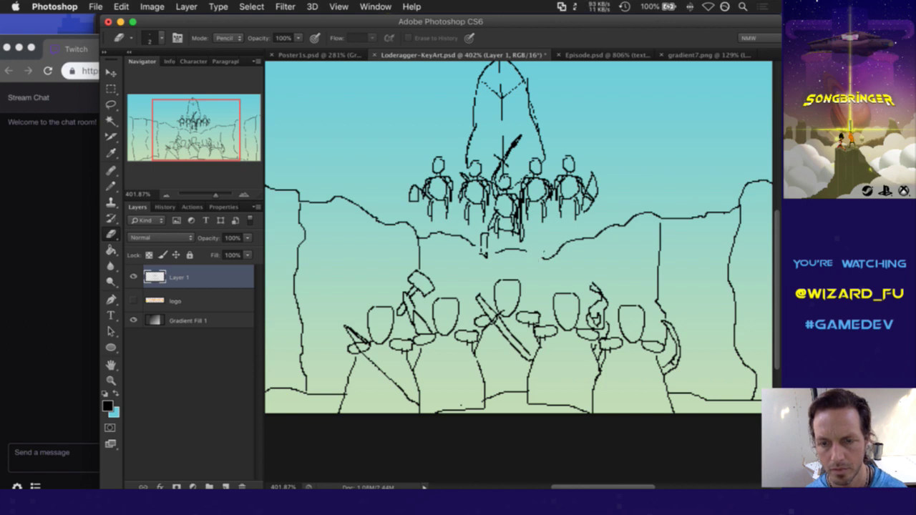
Step: Draw a matching post on the right side of the gap, and redraw the cliff edge around the left post, erasing the leftover line between them
key("b")
mouse_move(542, 239)
left_mouse_down()
mouse_move(548, 258)
mouse_move(542, 240)
left_mouse_up()
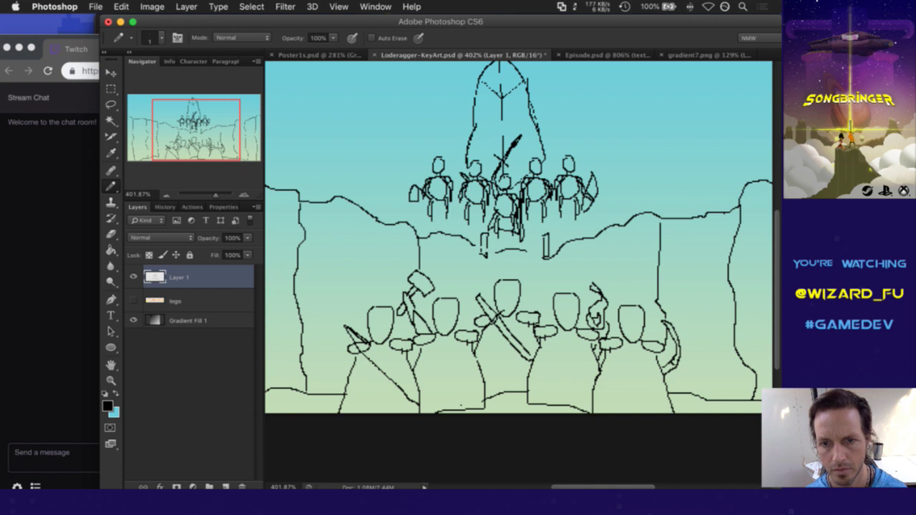
mouse_move(488, 246)
left_mouse_down()
mouse_move(488, 260)
mouse_move(498, 261)
mouse_move(470, 246)
left_mouse_up()
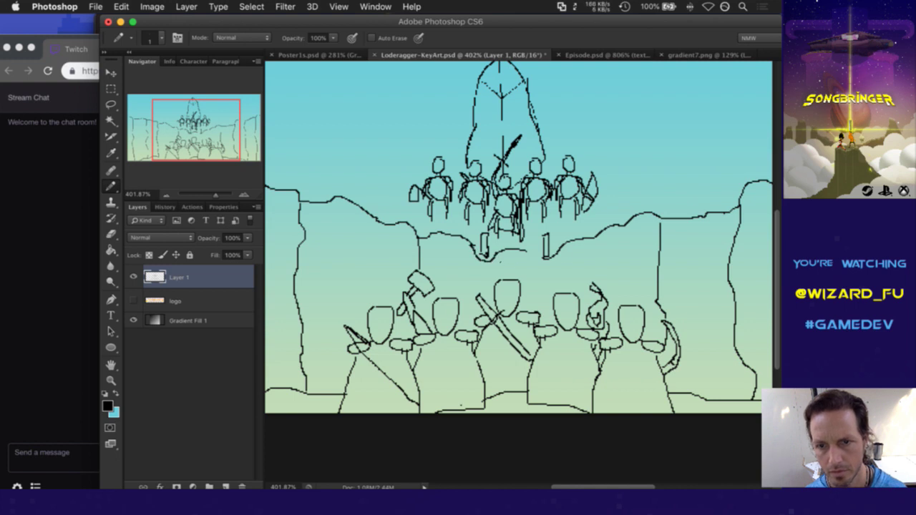
key("e")
left_click_drag(527, 257, 492, 256)
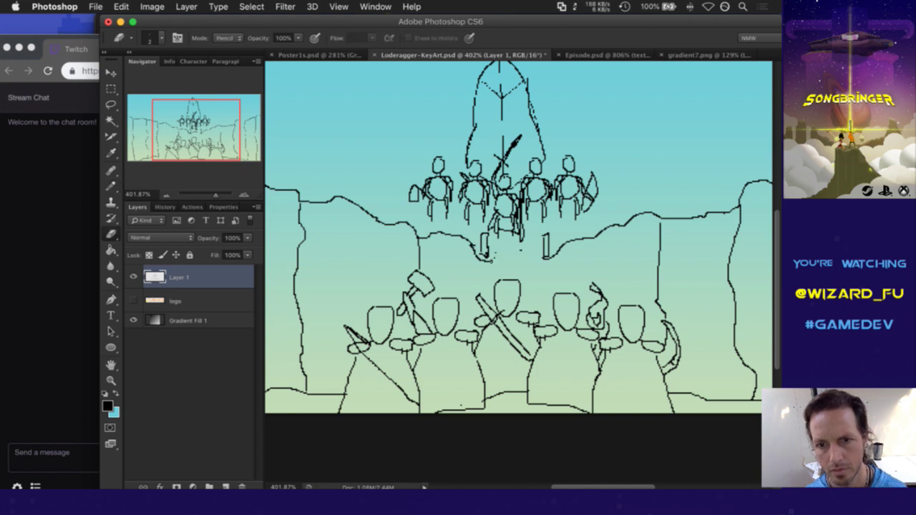
Step: Draw two straight vertical ladder rails from the posts down the cliff face to the centre foreground figure
key("b")
left_click_drag(489, 256, 489, 301)
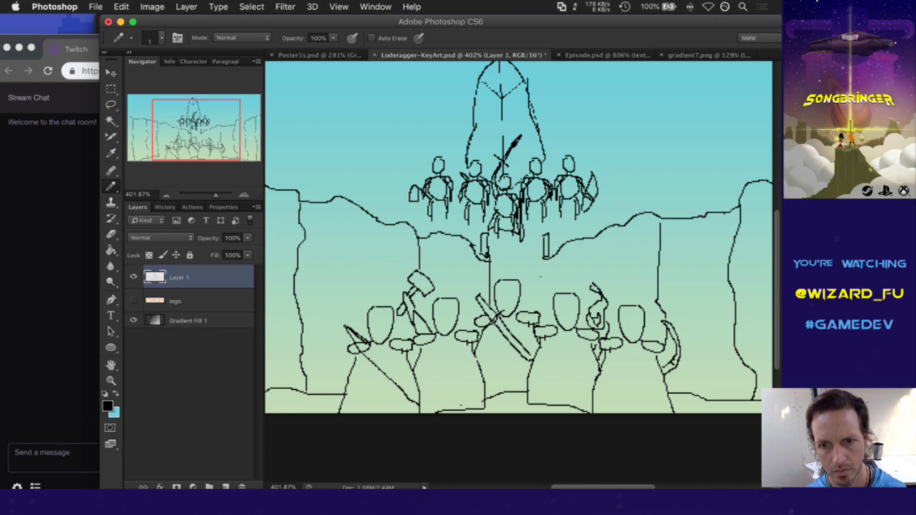
left_click_drag(542, 262, 491, 303)
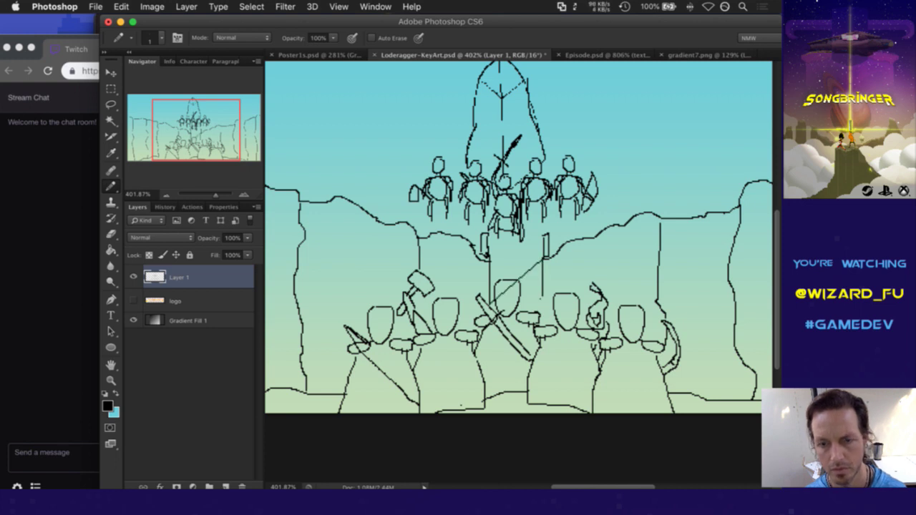
key("super+z")
left_click_drag(543, 262, 543, 315)
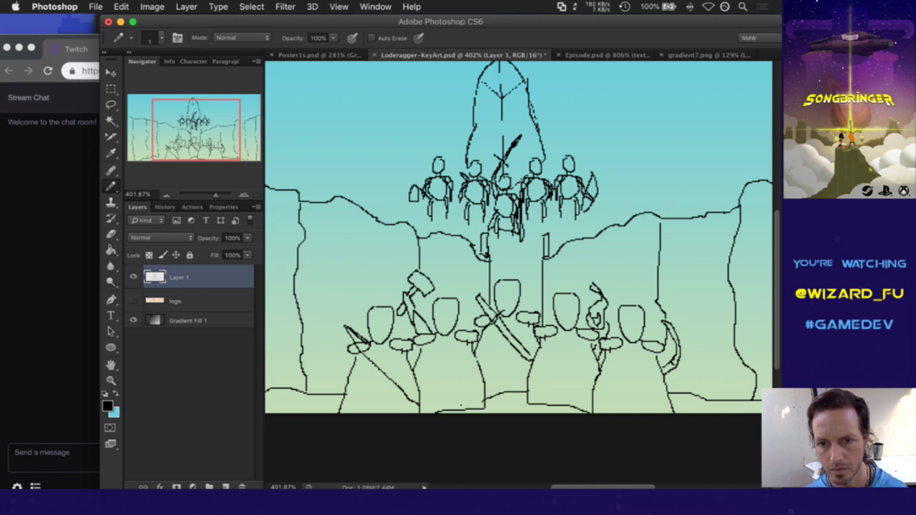
Step: Draw the top horizontal rungs across the full width between the two ladder rails, undoing the crooked strokes
left_click_drag(499, 259, 540, 259)
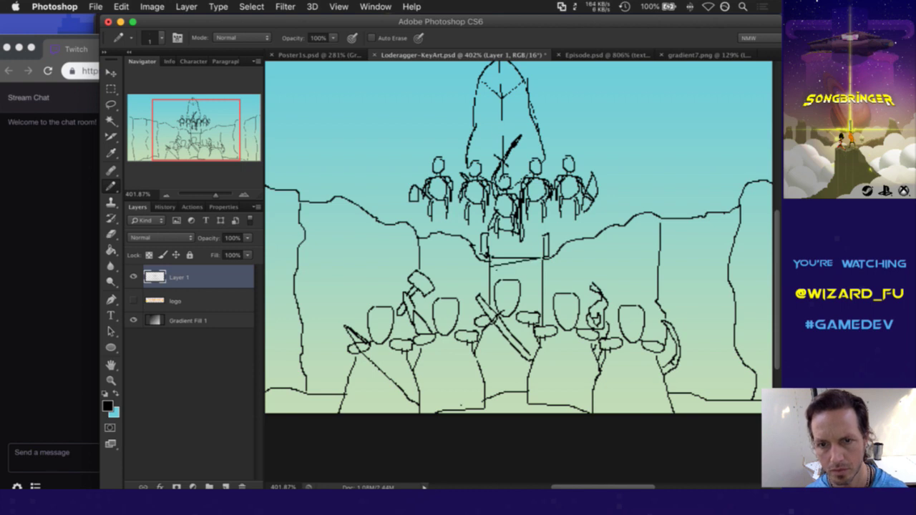
key("super+z")
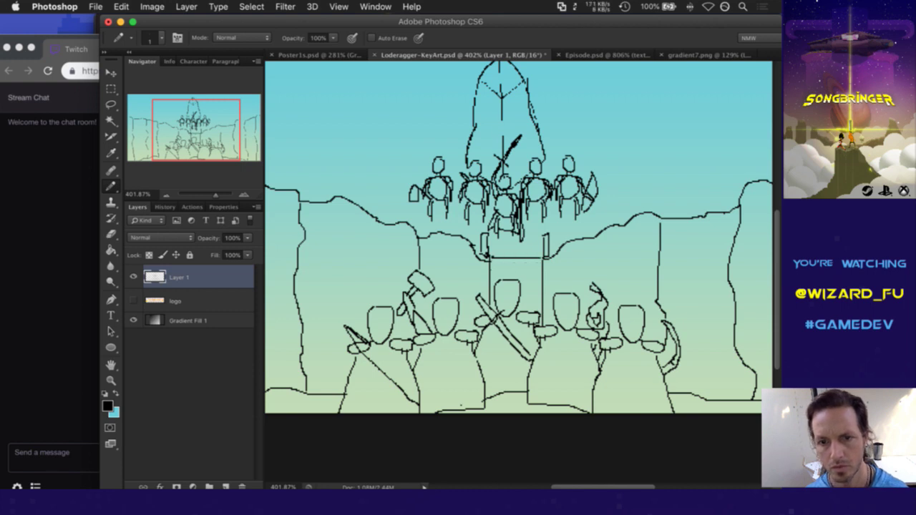
mouse_move(491, 267)
left_mouse_down()
mouse_move(539, 266)
mouse_move(543, 276)
mouse_move(509, 279)
left_mouse_up()
key("super+z")
key("super+alt+z")
key("super+alt+z")
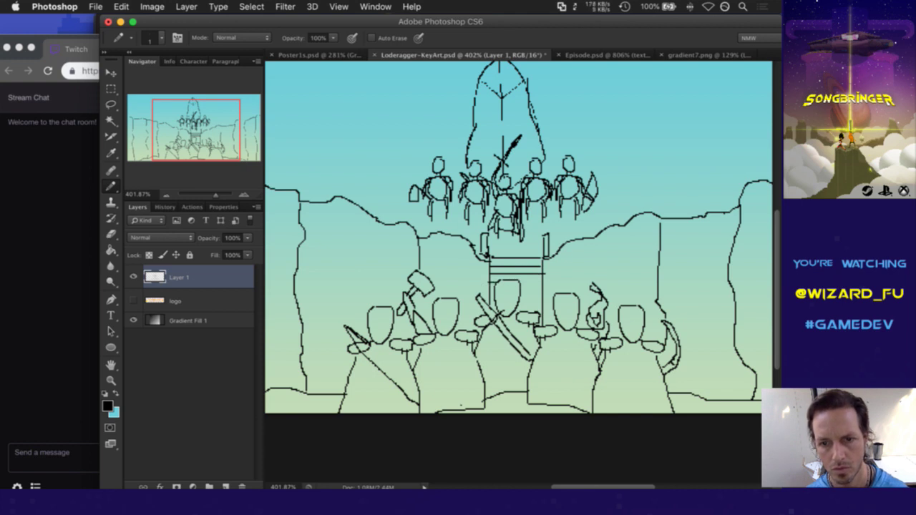
Step: Draw the shorter lower rungs from the centre foreground figure's head to the right ladder rail, and save the file
left_click_drag(521, 286, 537, 286)
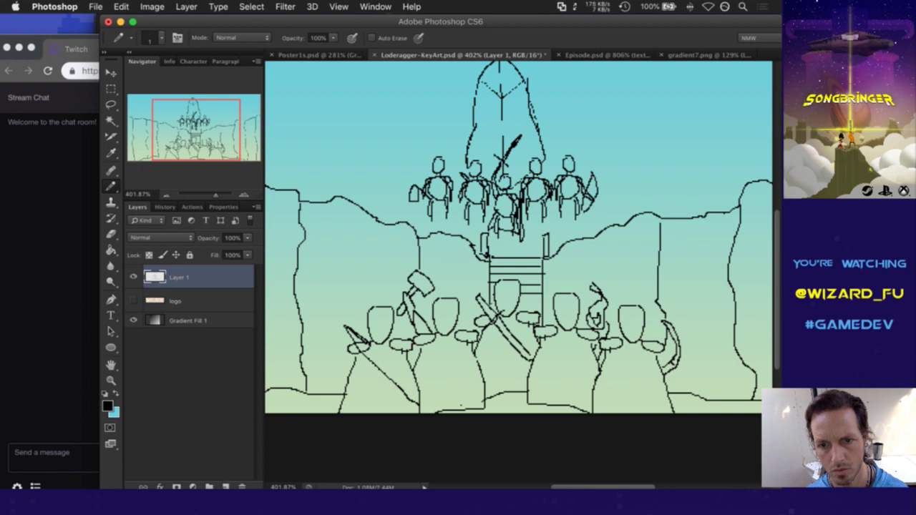
key("super+z")
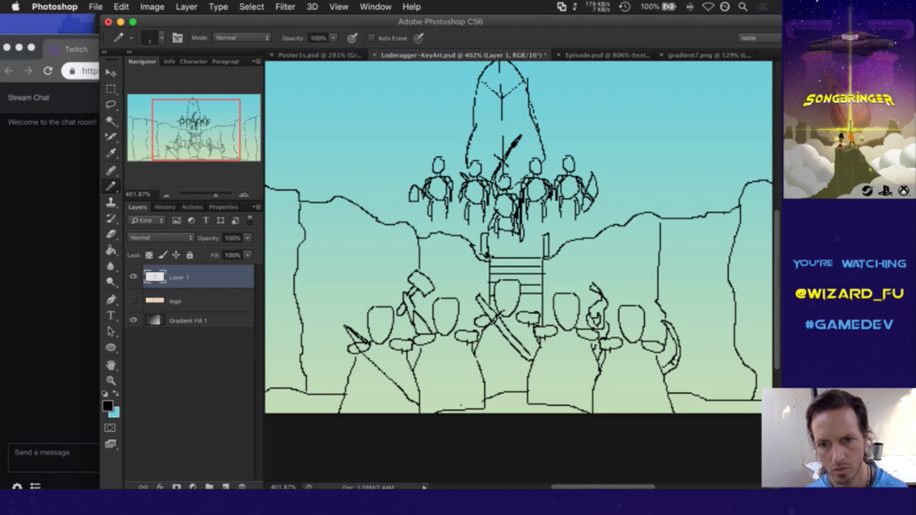
left_click_drag(491, 306, 533, 307)
key("super+z")
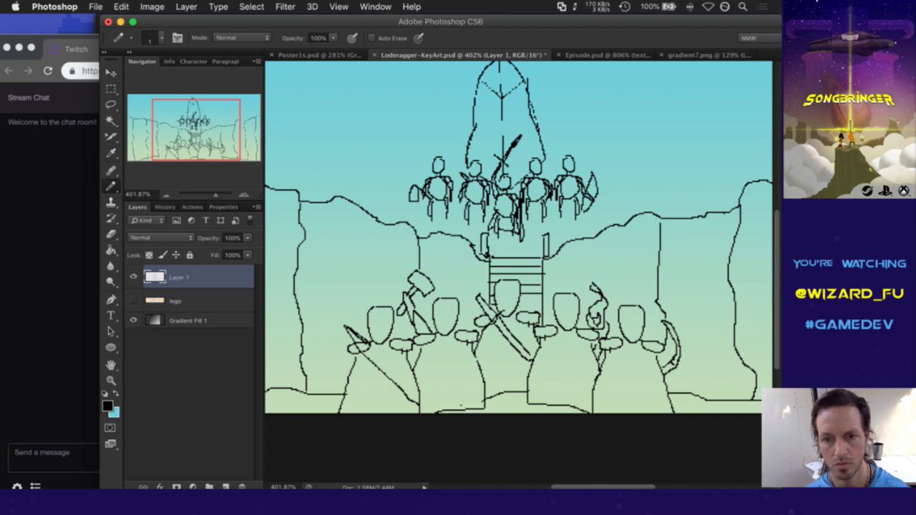
left_click_drag(518, 305, 533, 305)
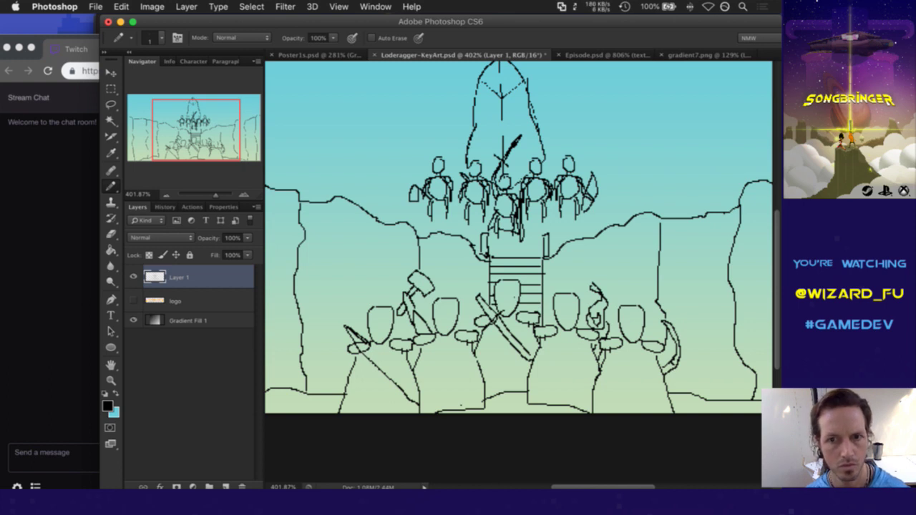
key("super+s")
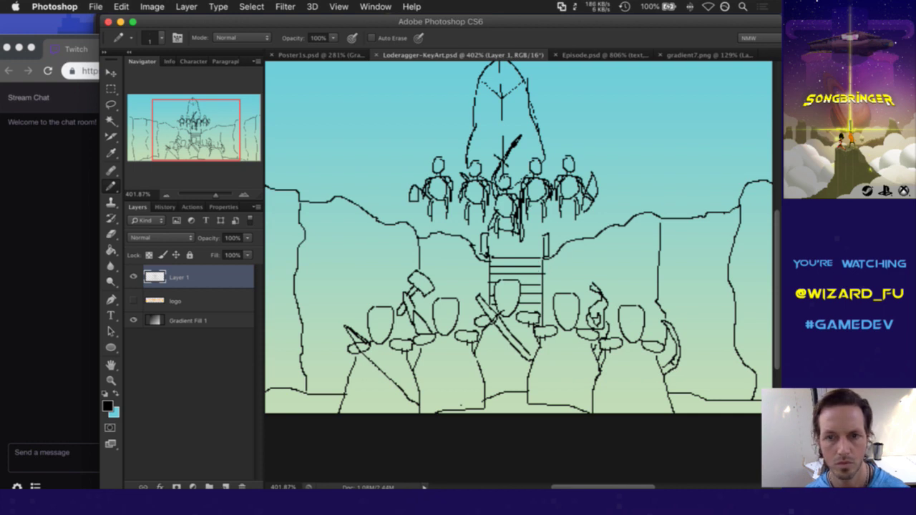
Step: Switch to iTerm2, run the ";up" command, and return to Photoshop
scroll(529, 204, "down", 5)
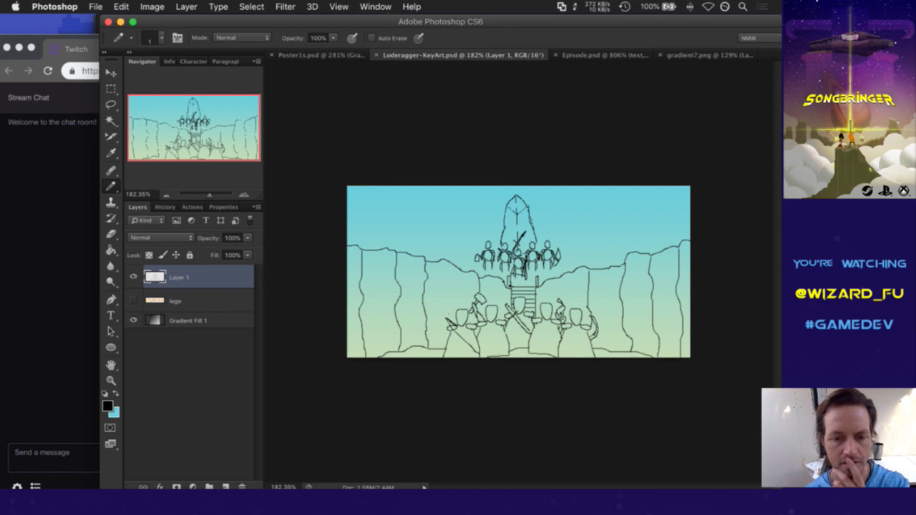
key("super+Tab")
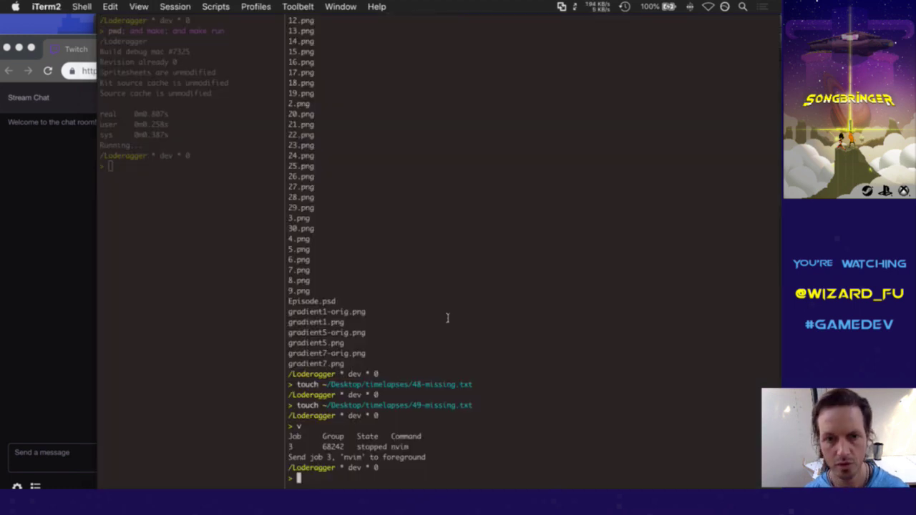
type(";up")
key("Return")
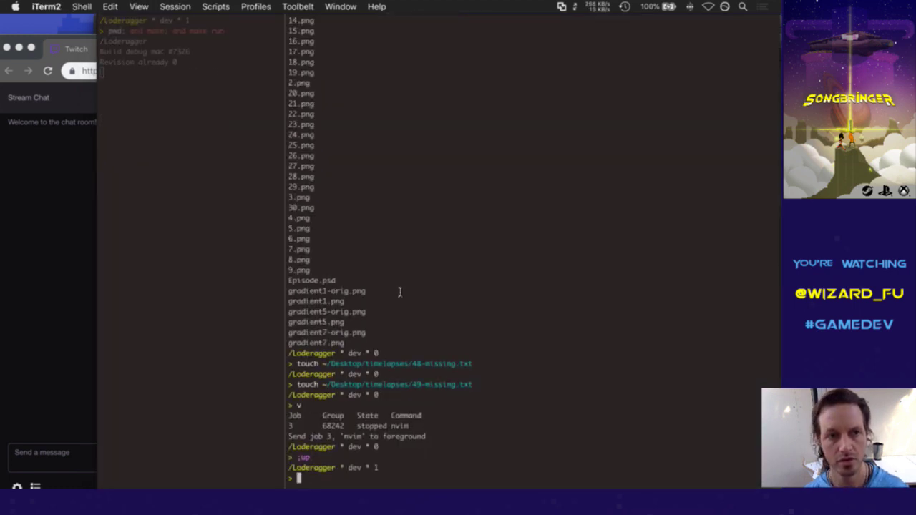
key("super+Tab")
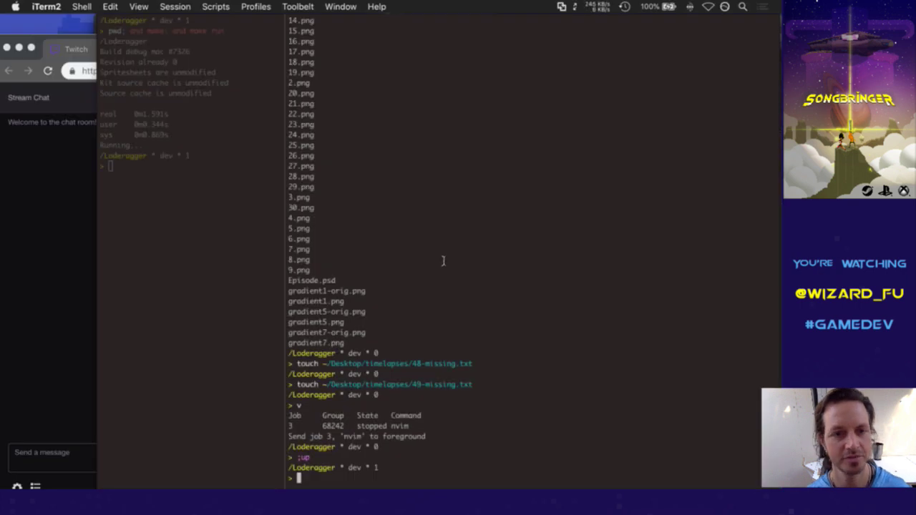
key("super+Tab")
left_click(227, 243)
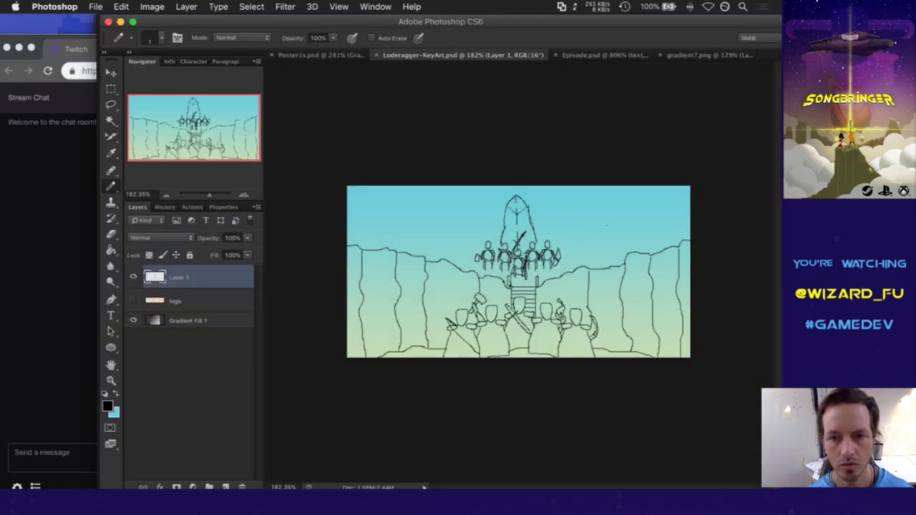
Step: Show the rulers and place a vertical guide at the horizontal centre of the canvas
left_click(338, 6)
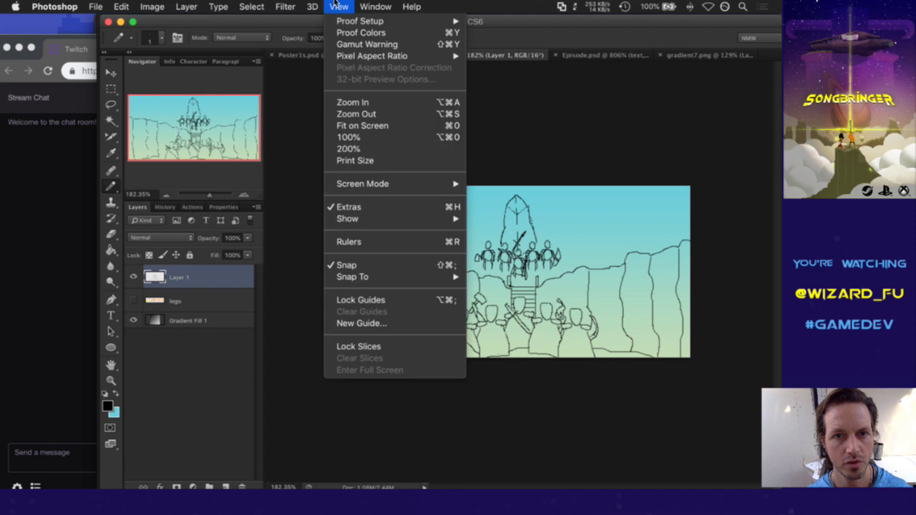
left_click(378, 241)
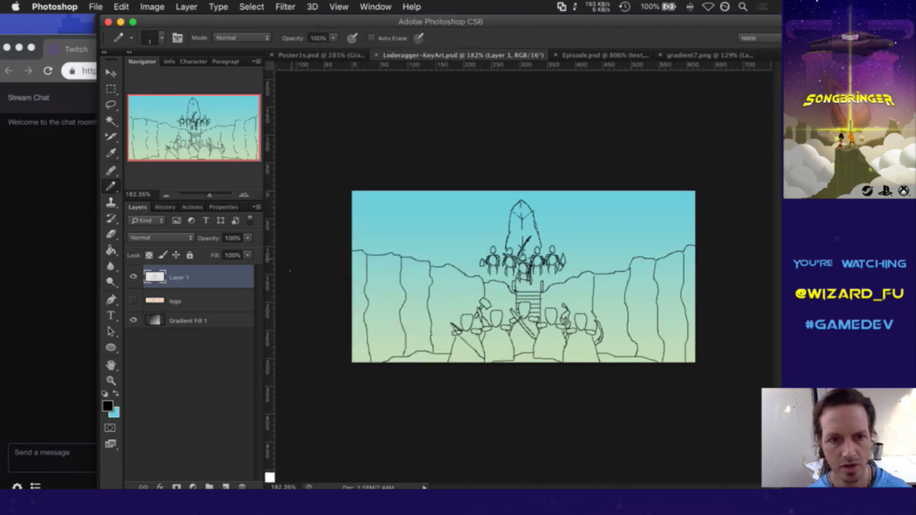
left_click_drag(272, 272, 523, 252)
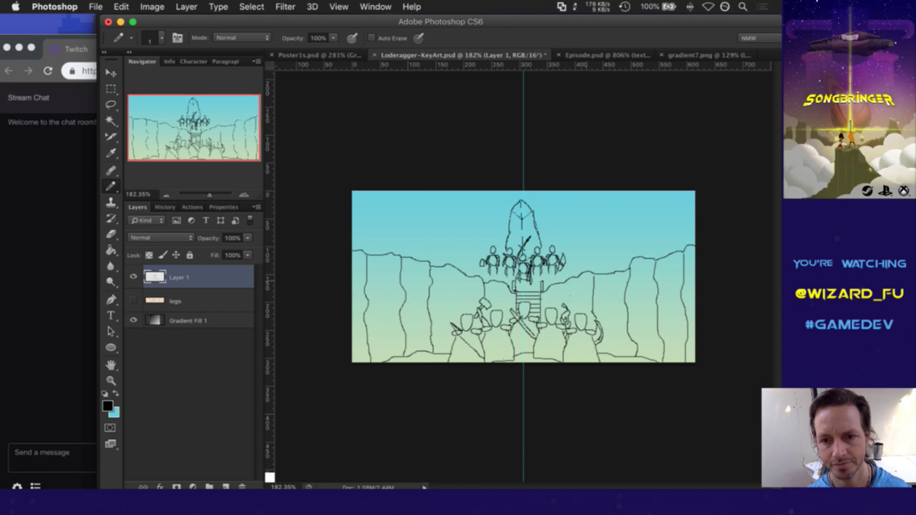
scroll(541, 292, "up", 3)
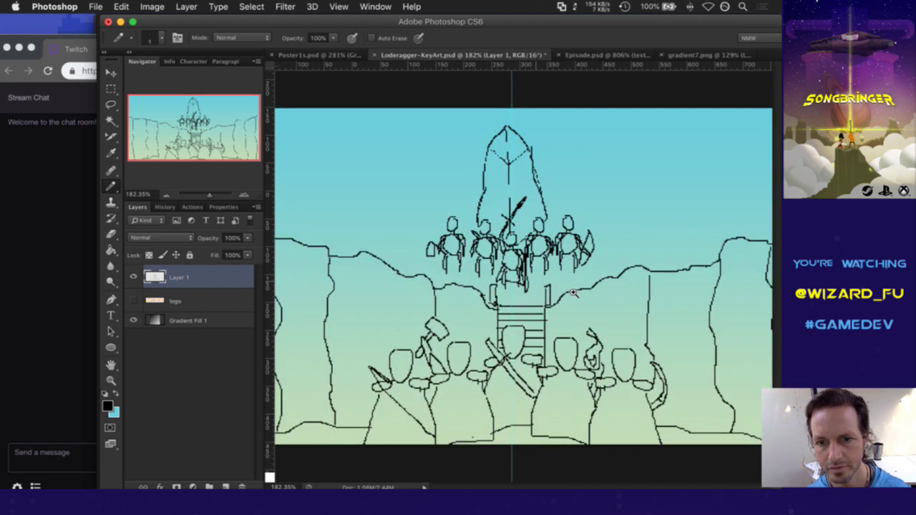
scroll(573, 293, "down", 3)
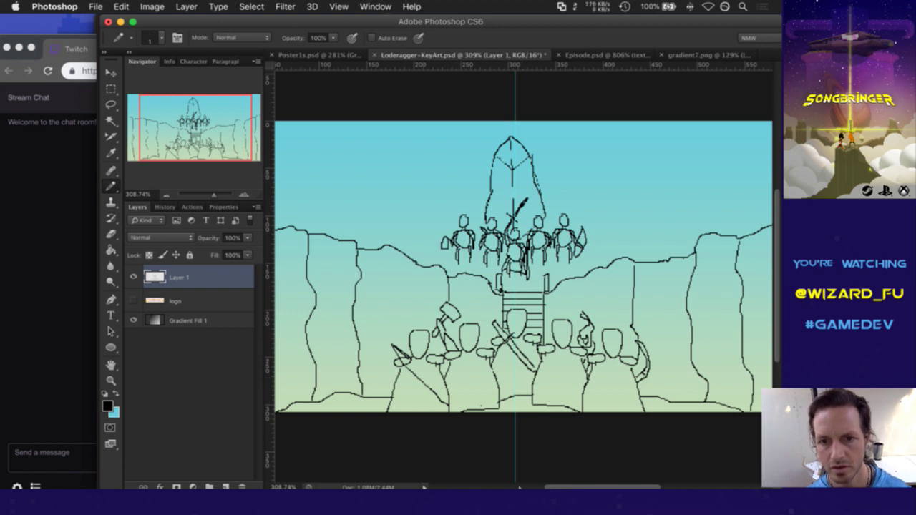
Step: Select the crystal and small heroes without the ladder posts, nudge them right to align with the centre guide, and deselect
key("m")
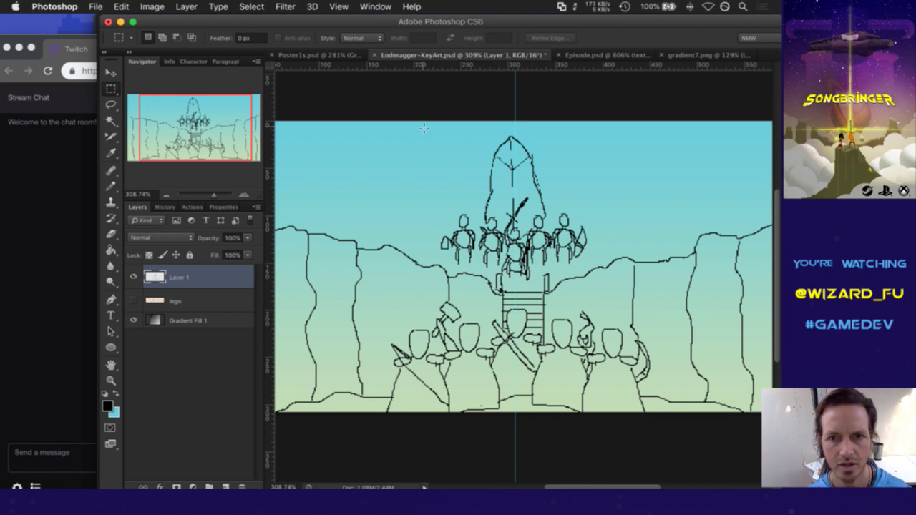
left_click_drag(416, 126, 592, 281)
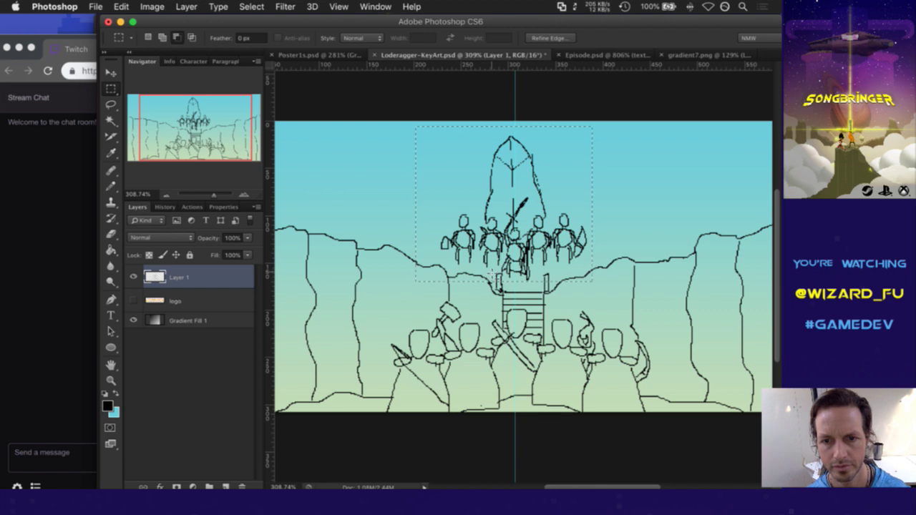
left_click_drag(523, 270, 524, 280)
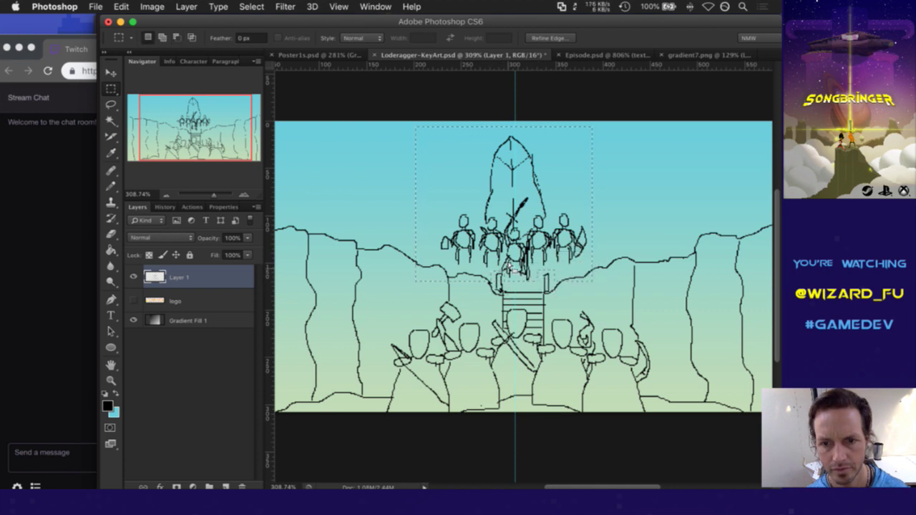
left_click_drag(513, 245, 518, 245)
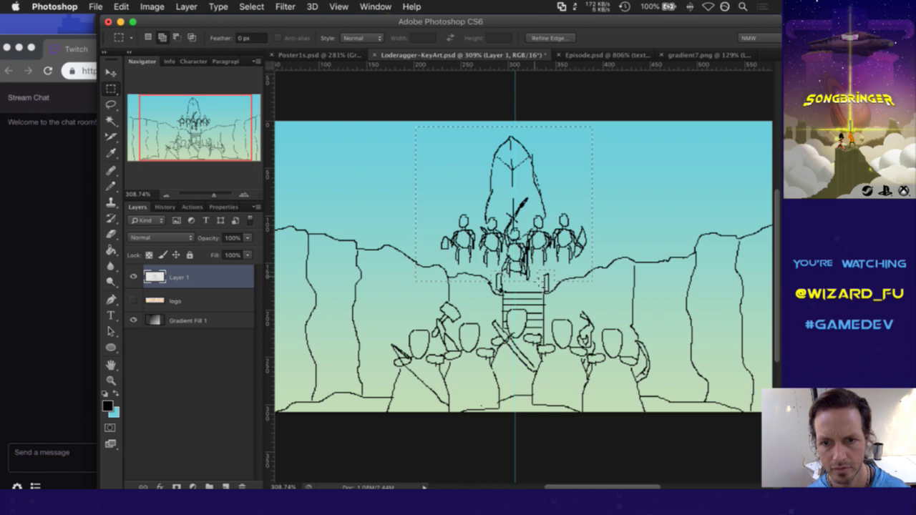
key("v")
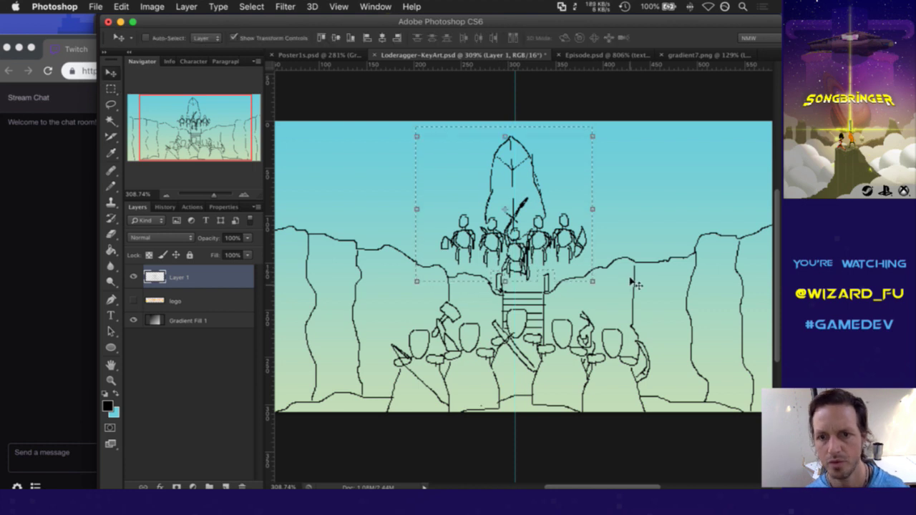
key("Right")
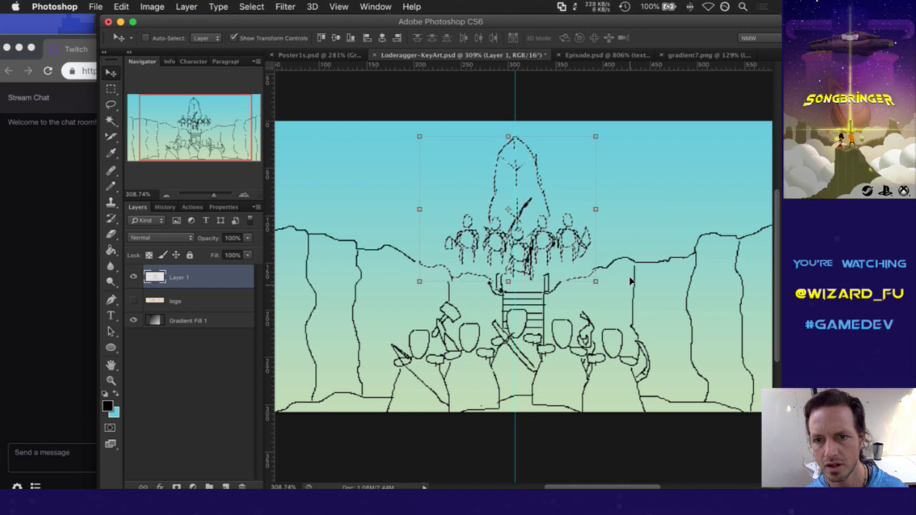
key("m")
key("super+d")
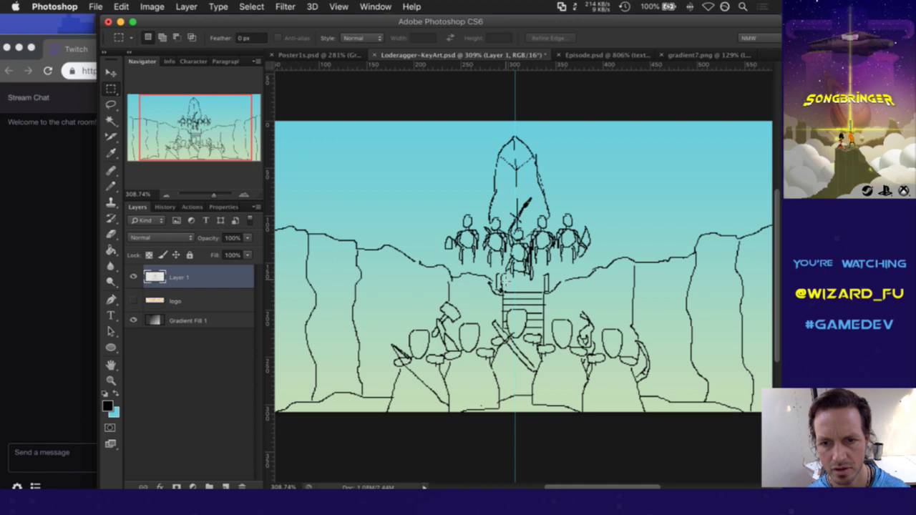
Step: Erase the stray line fragment between the left ladder post and the middle small hero, and save the file
scroll(504, 282, "up", 8)
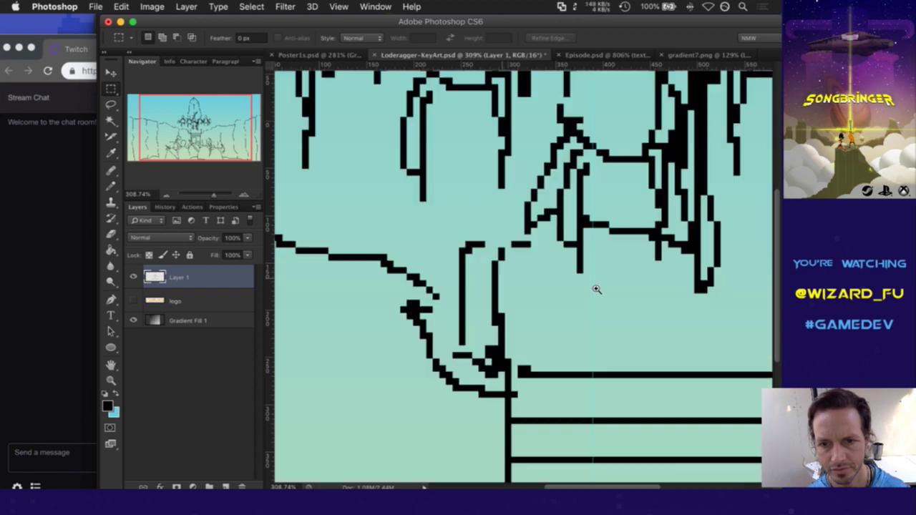
key("b")
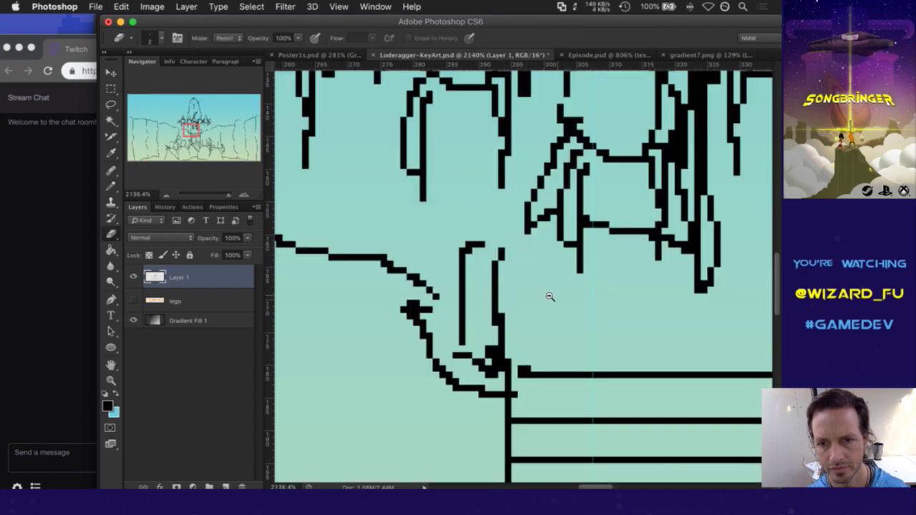
scroll(499, 296, "down", 8)
key("super+s")
Step: Select the ladder posts, rails and rungs with combined rectangular marquees, leaving out the centre foreground figure's head
key("m")
mouse_move(587, 298)
left_mouse_down()
mouse_move(571, 275)
mouse_move(535, 290)
mouse_move(569, 317)
mouse_move(605, 314)
mouse_move(602, 325)
left_mouse_up()
key("super+plus")
left_click_drag(549, 325, 557, 344)
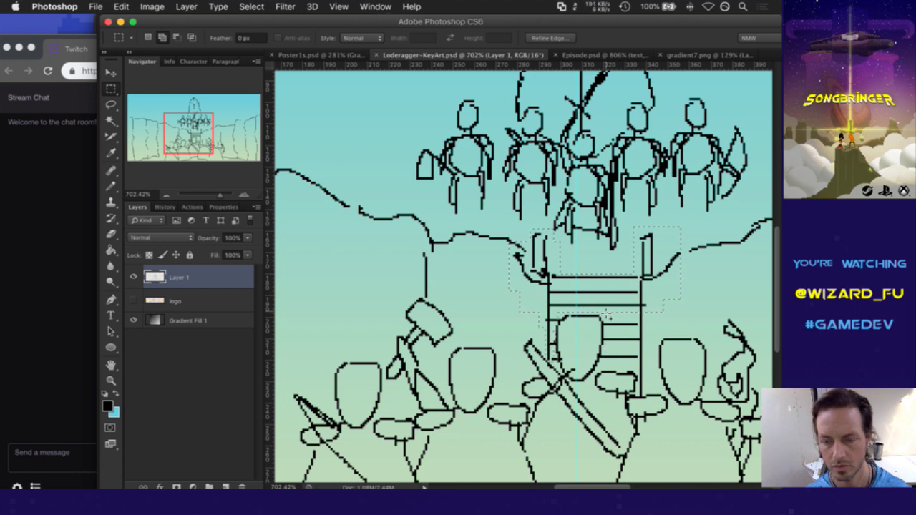
left_click_drag(632, 329, 650, 400)
left_click_drag(602, 319, 610, 352)
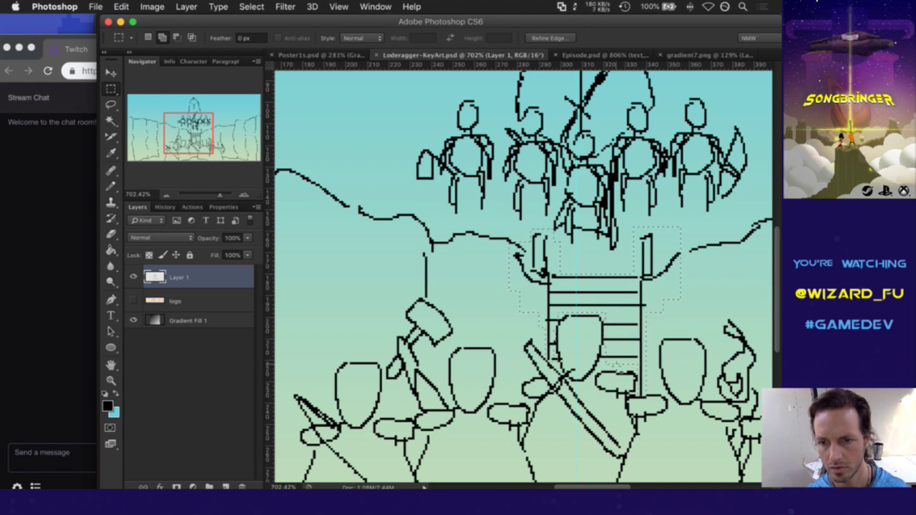
left_click(594, 326, "alt")
left_click(549, 329, "alt")
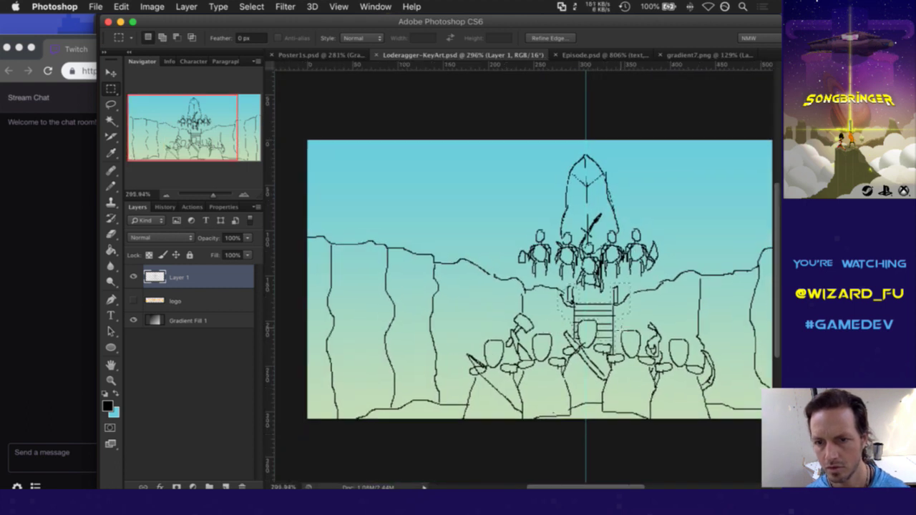
Step: Nudge the selected ladder and posts left to centre them on the vertical guide, and deselect
key("v")
left_click_drag(657, 327, 653, 326)
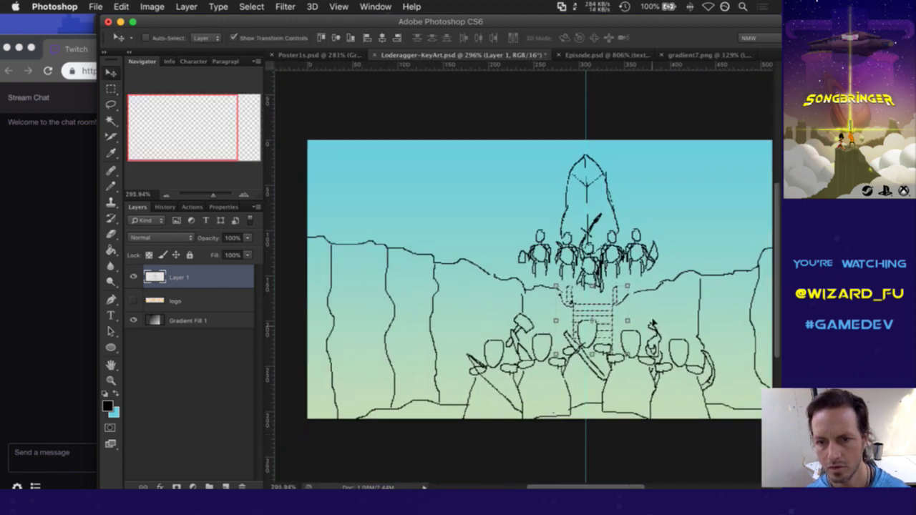
key("Left")
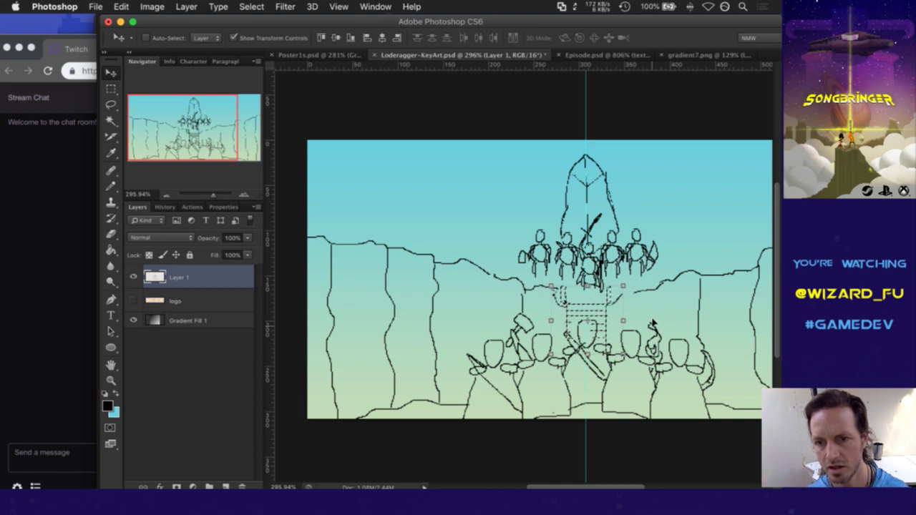
key("m")
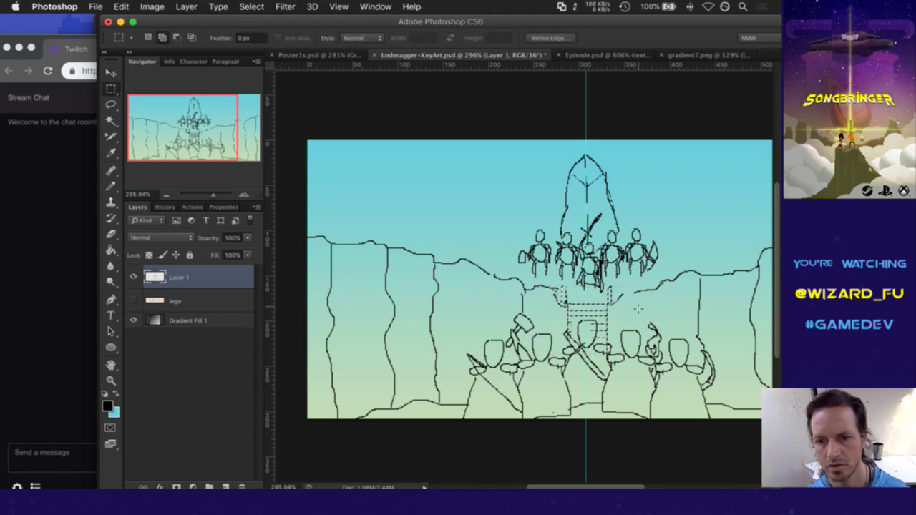
left_click(573, 313)
Step: Clean up the cliff edges beside the ladder posts and redraw the missing lines to join both cliffs to the posts
scroll(573, 314, "up", 5)
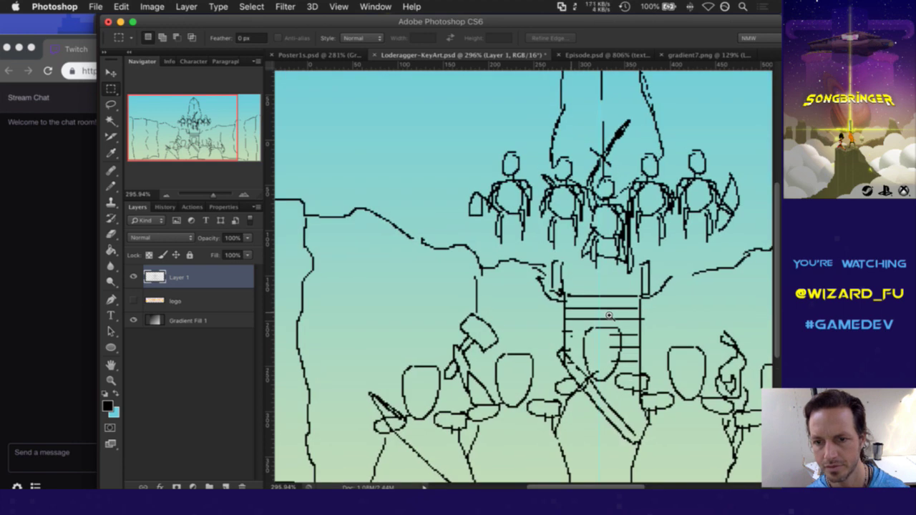
key("b")
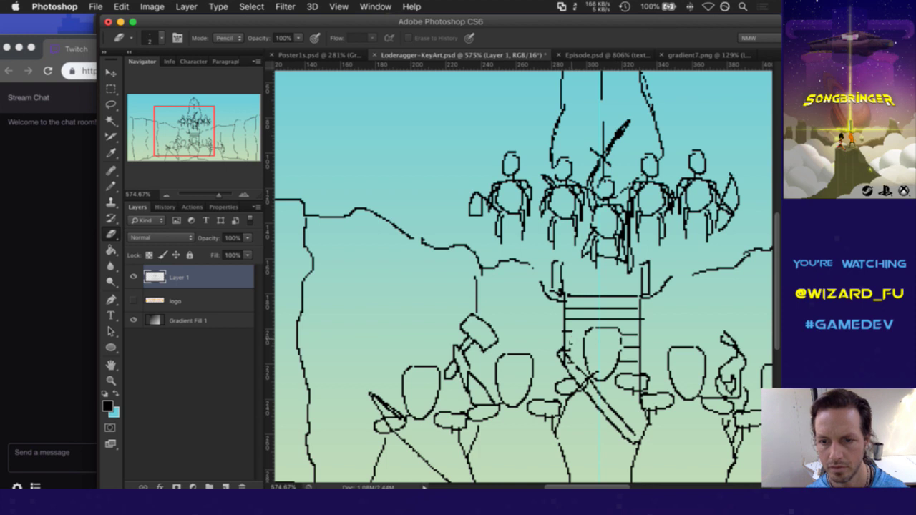
key("b")
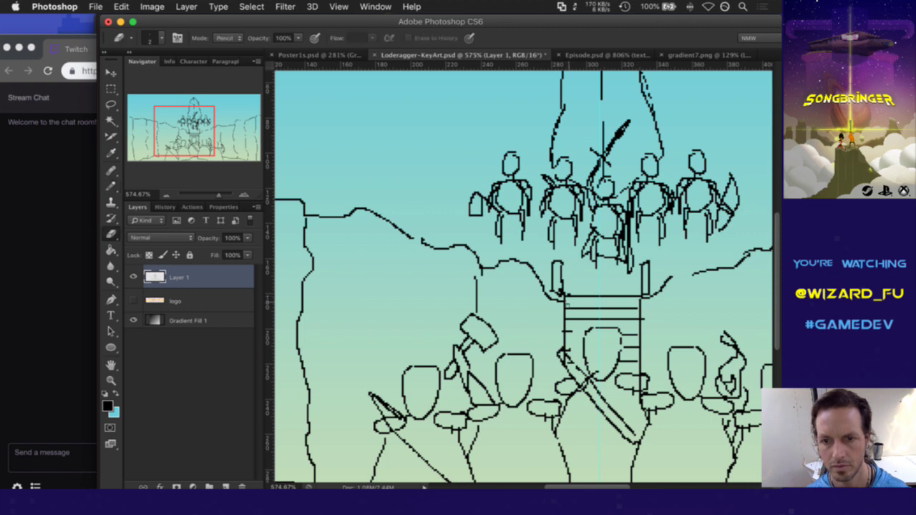
left_click_drag(672, 281, 694, 272)
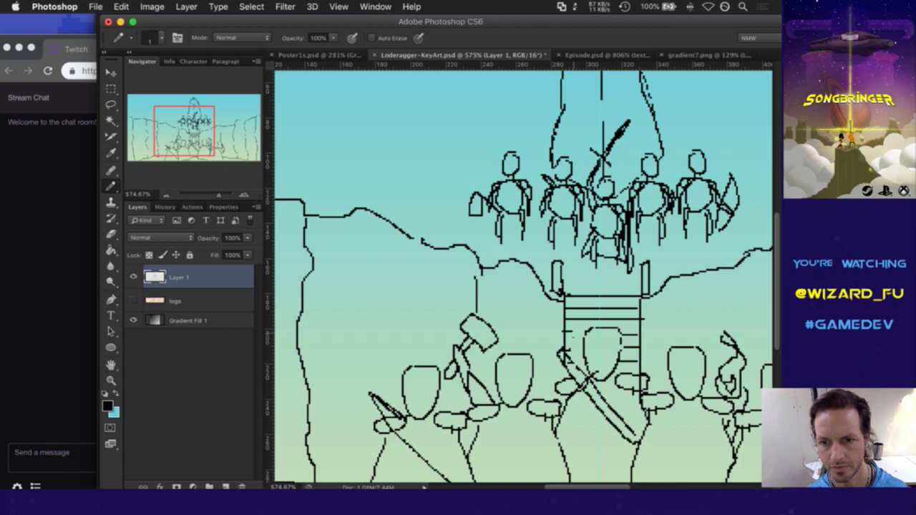
Step: Complete the broken ladder rungs beside the centre foreground figure's head with the Pencil, and save the file
mouse_move(573, 333)
left_mouse_down()
mouse_move(583, 331)
mouse_move(581, 353)
left_mouse_up()
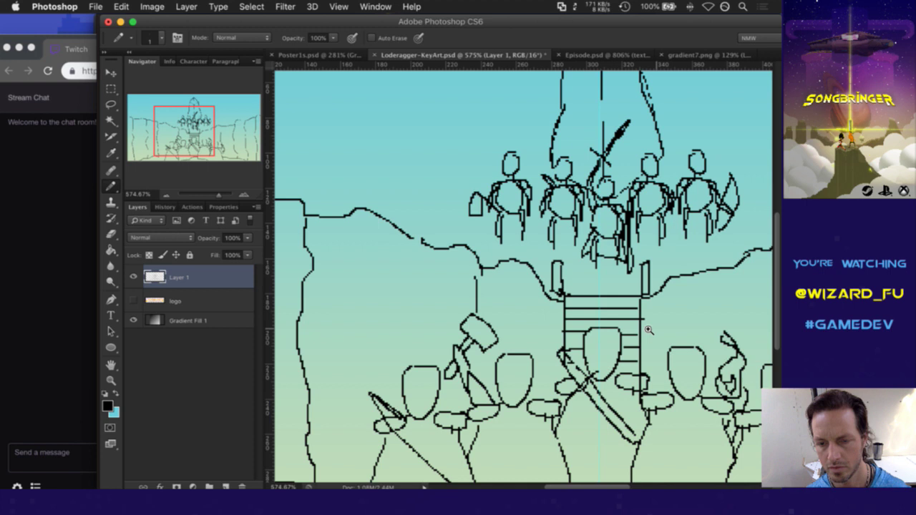
scroll(656, 330, "down", 5)
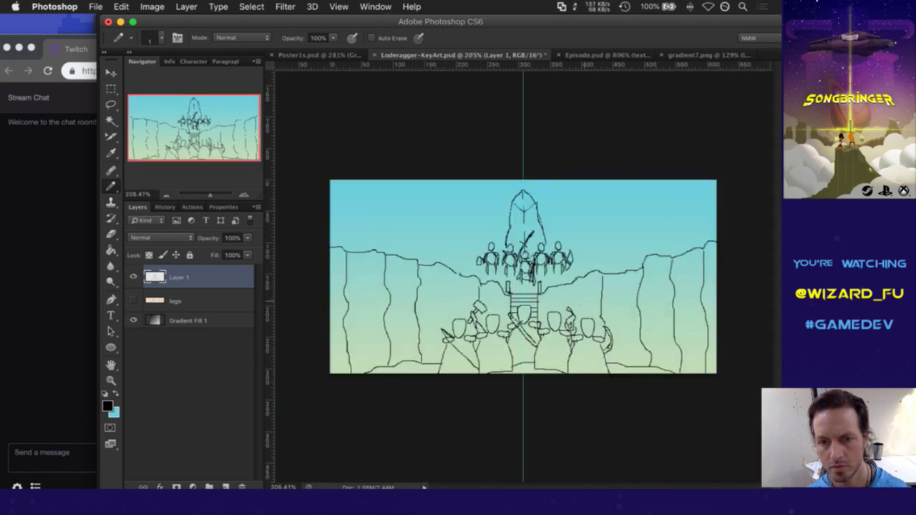
key("super+s")
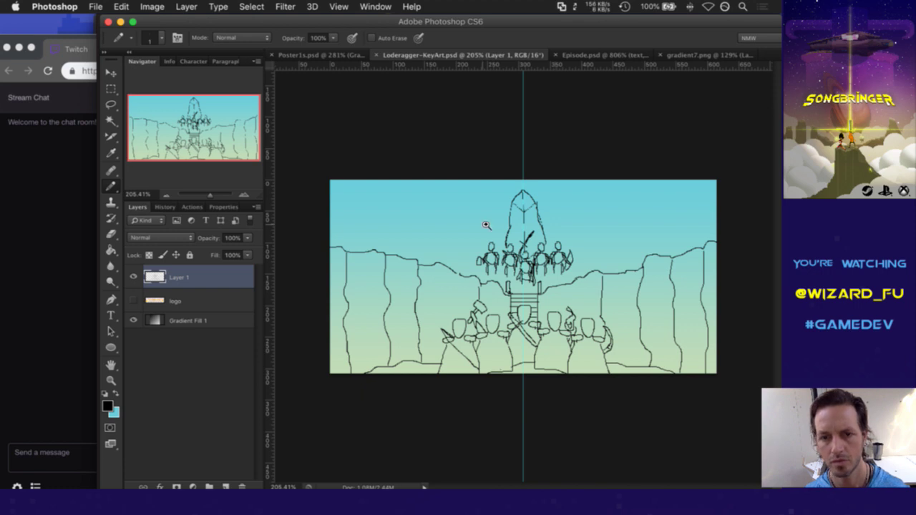
Step: Select the five small heroes with a rectangular marquee, subtracting the crystal's sides, the ladder posts and the cliff edges
scroll(538, 272, "up", 4)
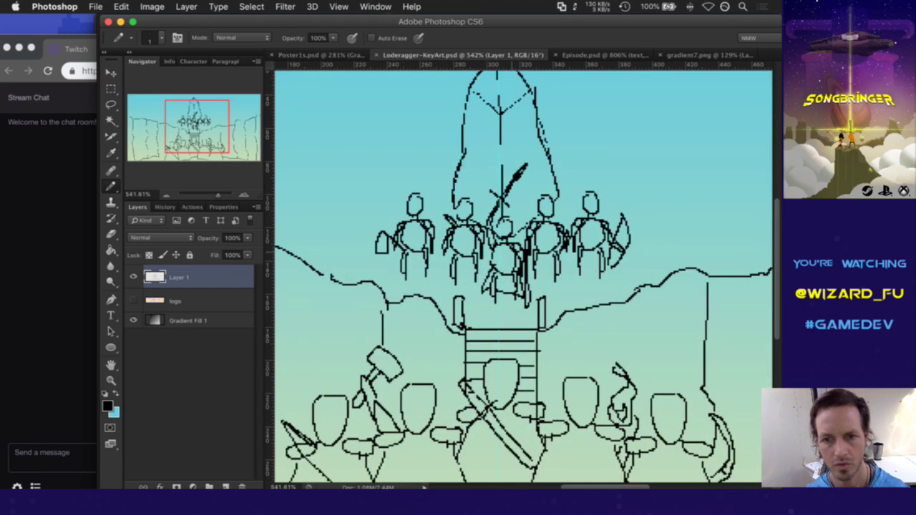
key("m")
mouse_move(353, 147)
left_mouse_down()
mouse_move(591, 244)
mouse_move(638, 310)
left_mouse_up()
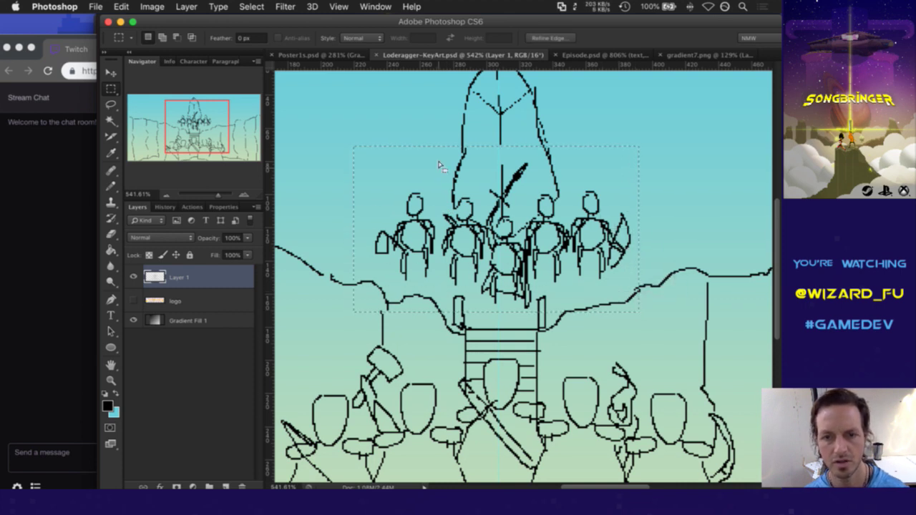
left_click_drag(444, 133, 564, 203)
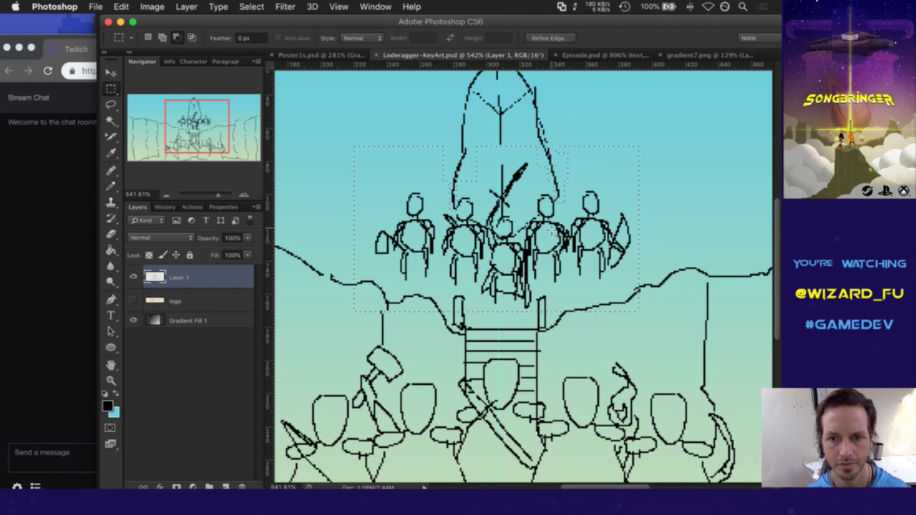
left_click_drag(455, 289, 467, 322)
left_click_drag(546, 294, 565, 296)
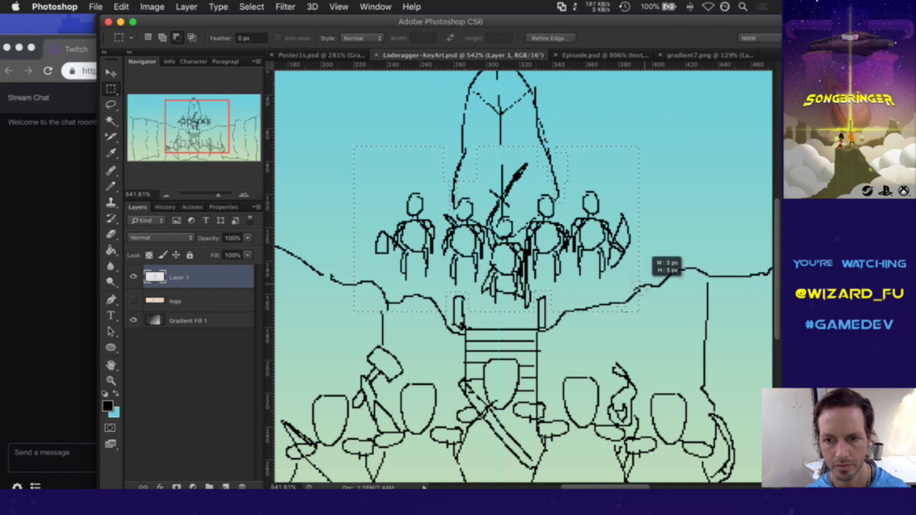
left_click_drag(591, 331, 555, 335)
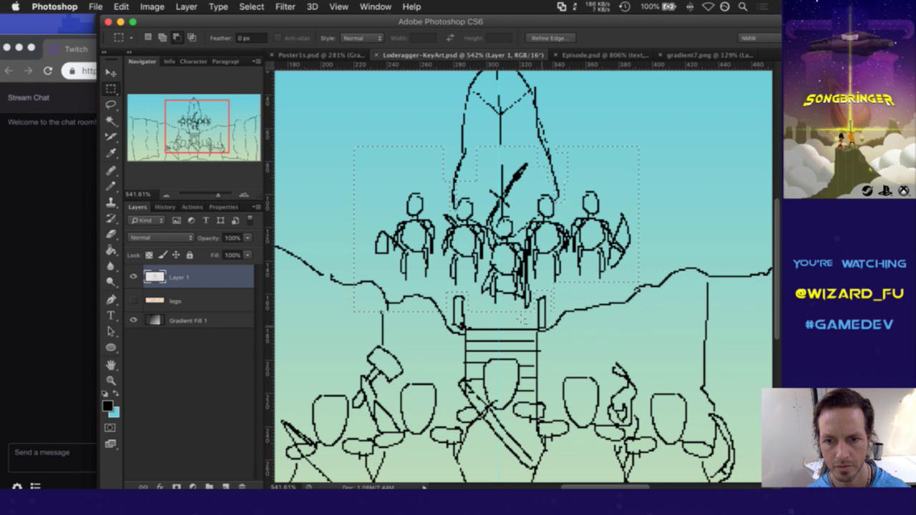
left_click_drag(467, 287, 336, 329)
left_click_drag(356, 282, 386, 301)
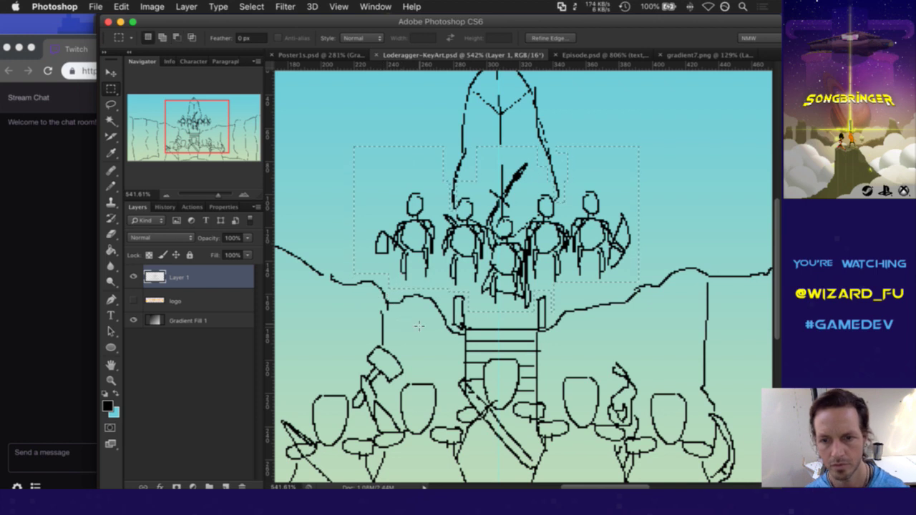
scroll(543, 280, "down", 1)
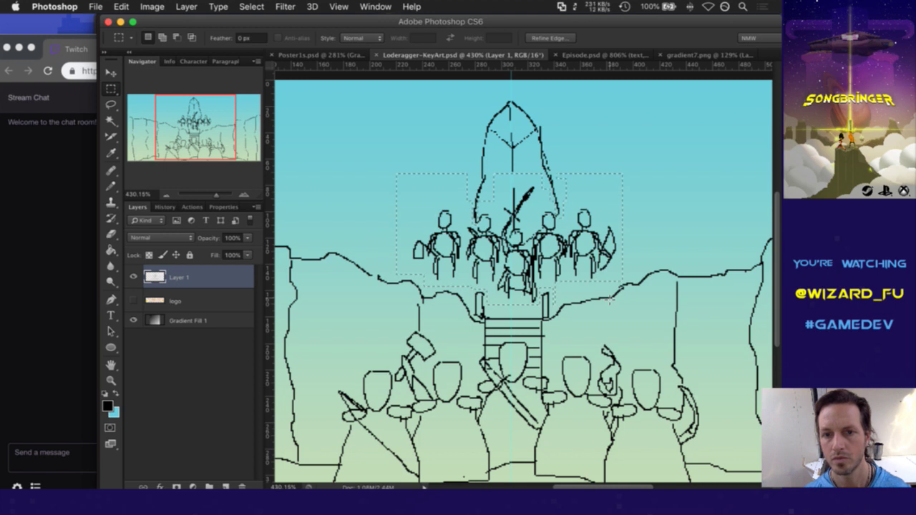
Step: Shift the selected small heroes slightly left to centre them on the vertical guide, and deselect
key("v")
left_click_drag(620, 299, 610, 302)
key("m")
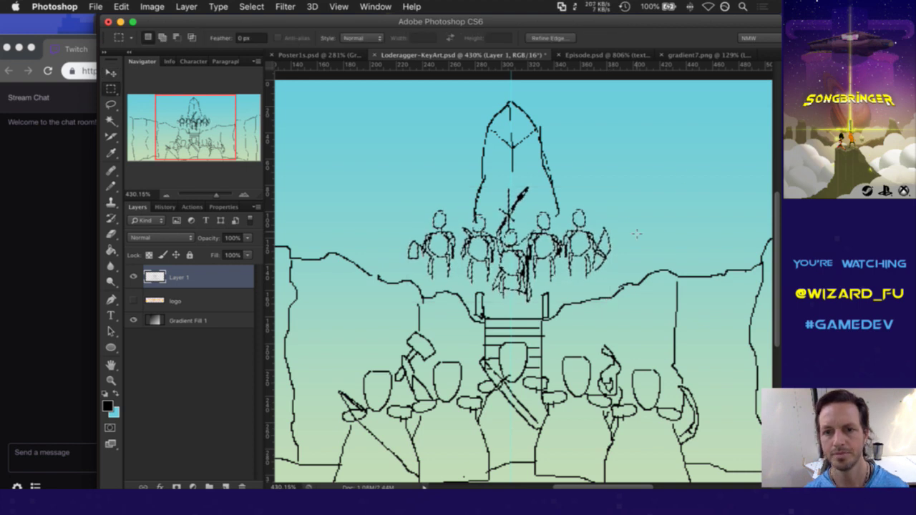
left_click_drag(510, 197, 460, 195)
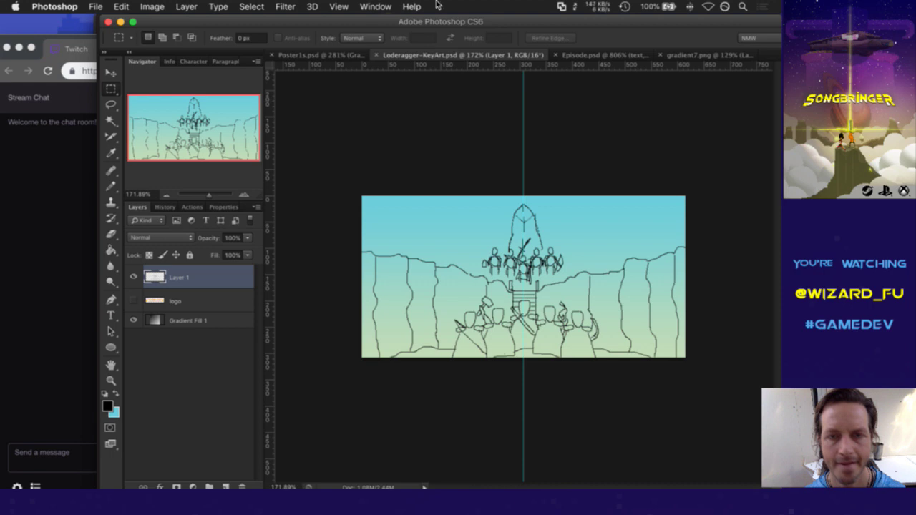
left_click(339, 7)
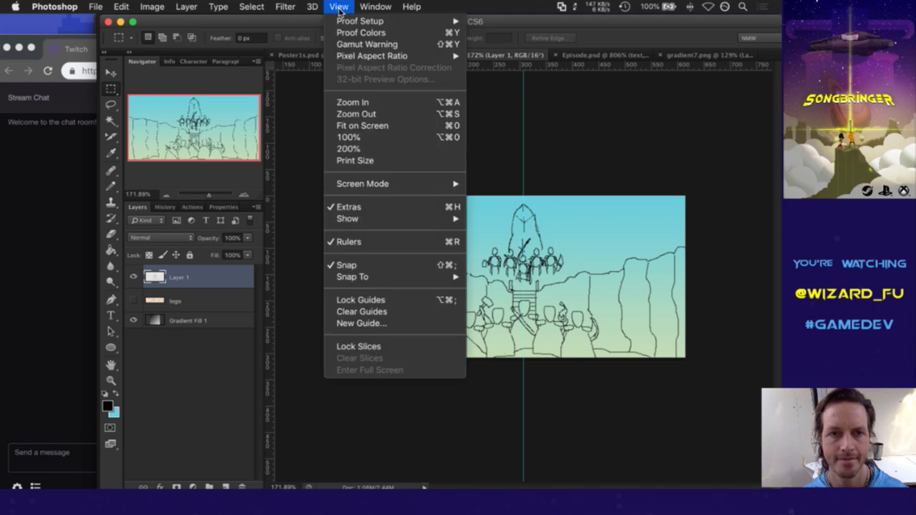
left_click(375, 242)
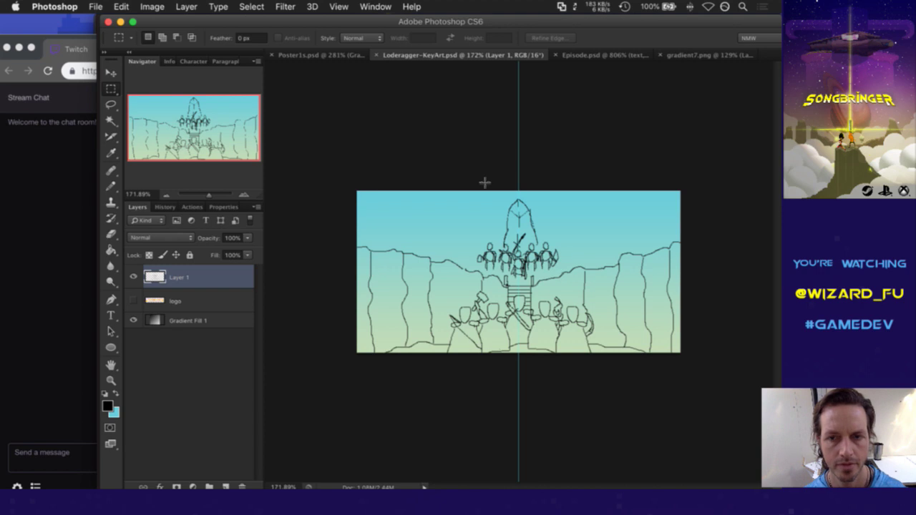
left_click(339, 6)
left_click(378, 240)
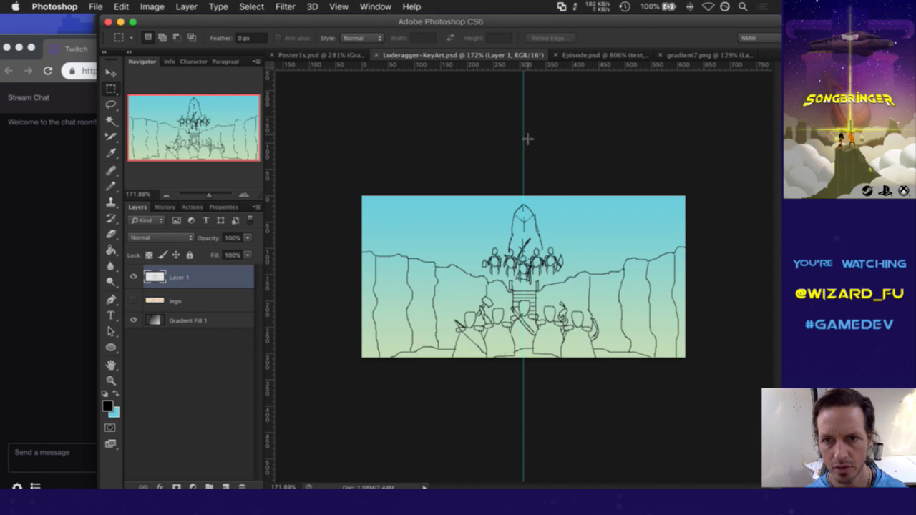
Step: Remove the vertical centre guide from the canvas and hide the rulers
key("v")
left_click_drag(526, 151, 254, 151)
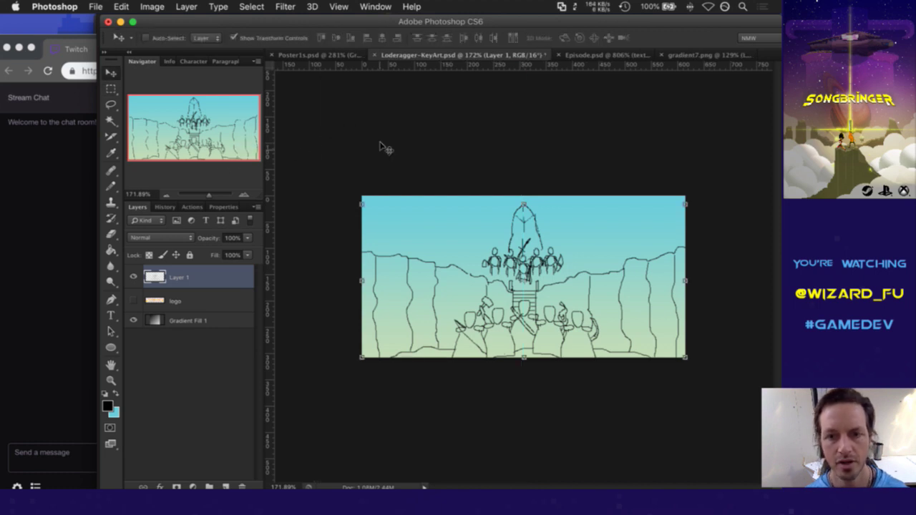
left_click(342, 6)
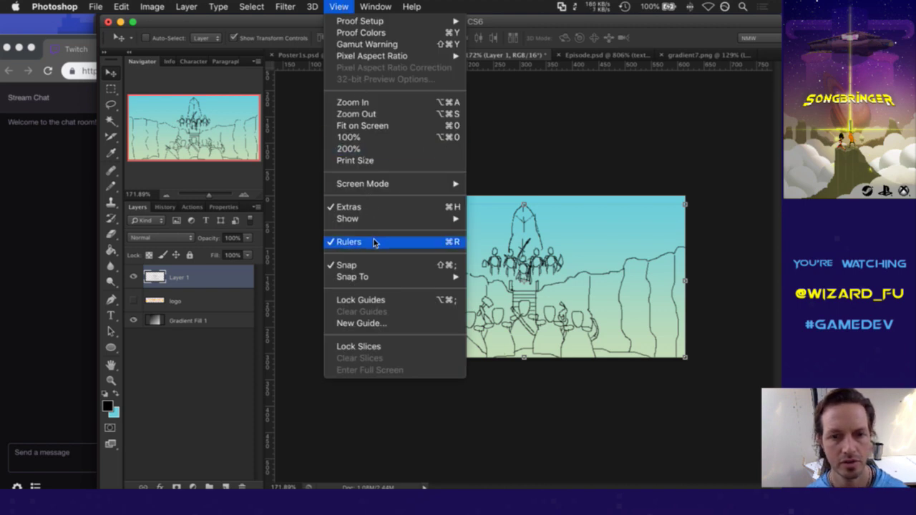
left_click(499, 269)
key("m")
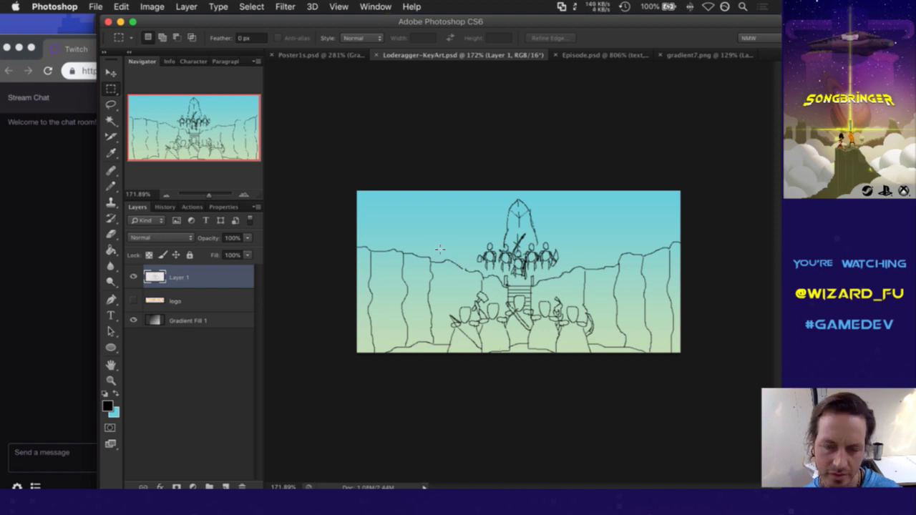
Step: Try shifting the whole line-art layer upward, and undo the move
key("v")
key("Up")
key("Up")
key("Up")
key("Up")
key("Up")
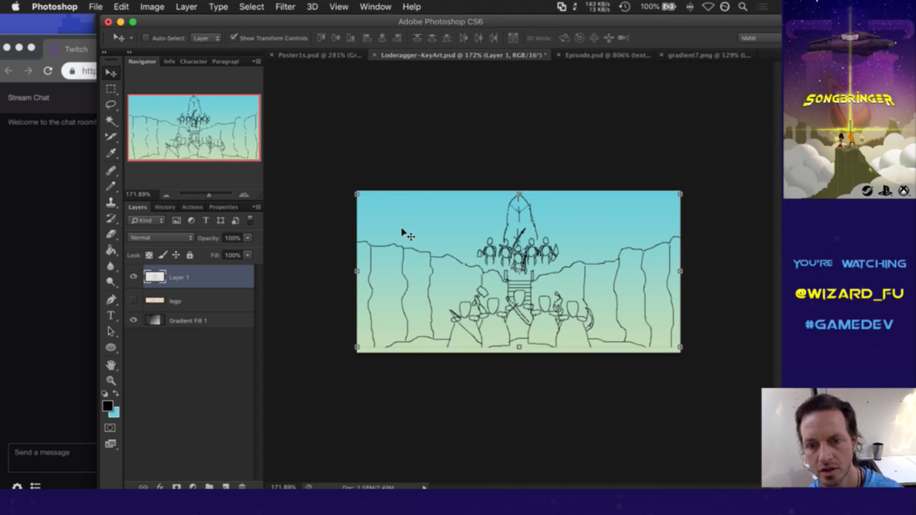
key("super+z")
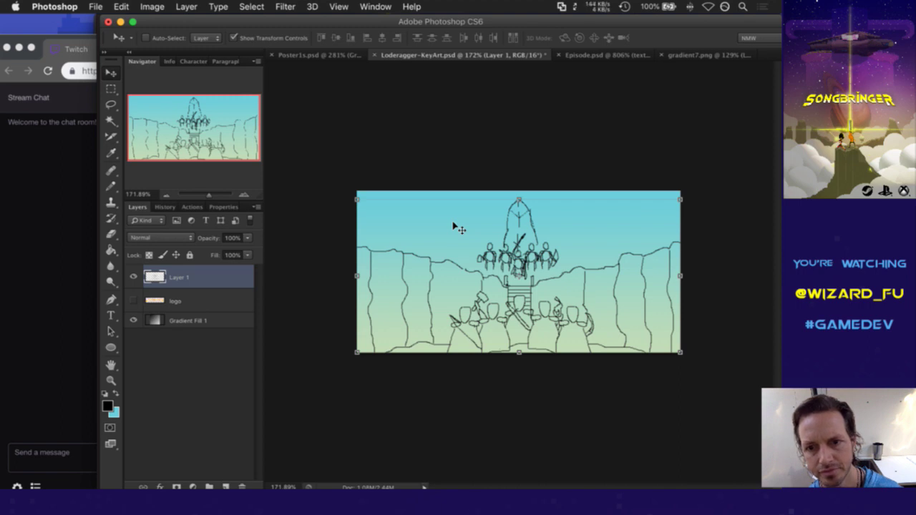
Step: Select the upper part of the line art across the full canvas width, nudge it up until the crystal's tip nears the canvas edge, and deselect
key("m")
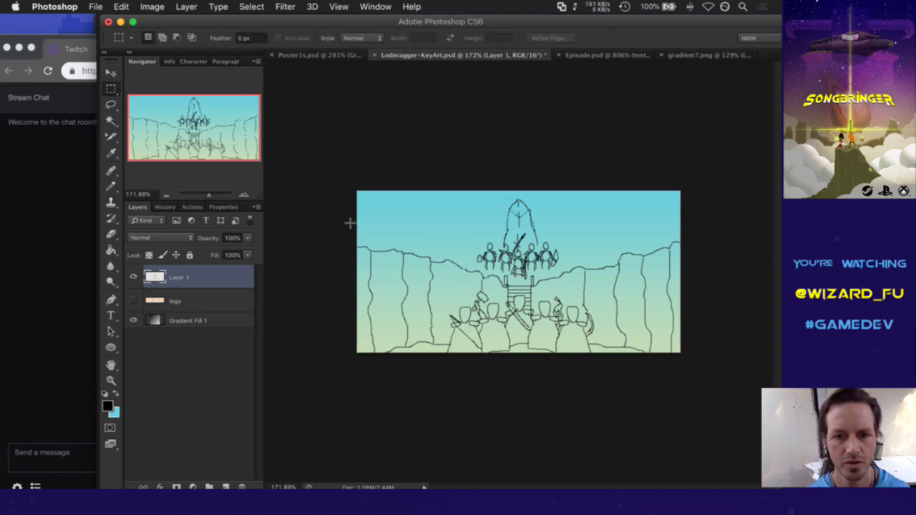
left_click_drag(337, 180, 705, 290)
key("v")
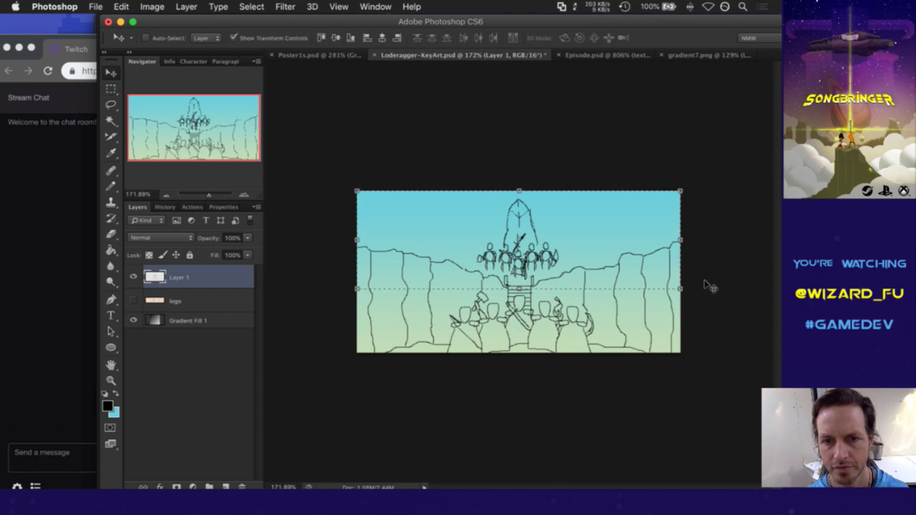
key("Up")
key("Up")
key("Up")
key("Up")
key("Up")
key("Up")
key("Up")
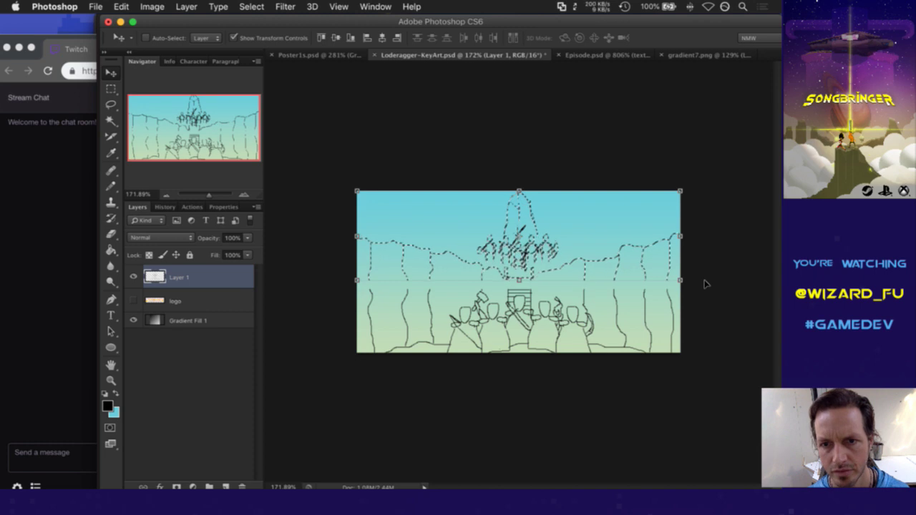
key("m")
key("super+d")
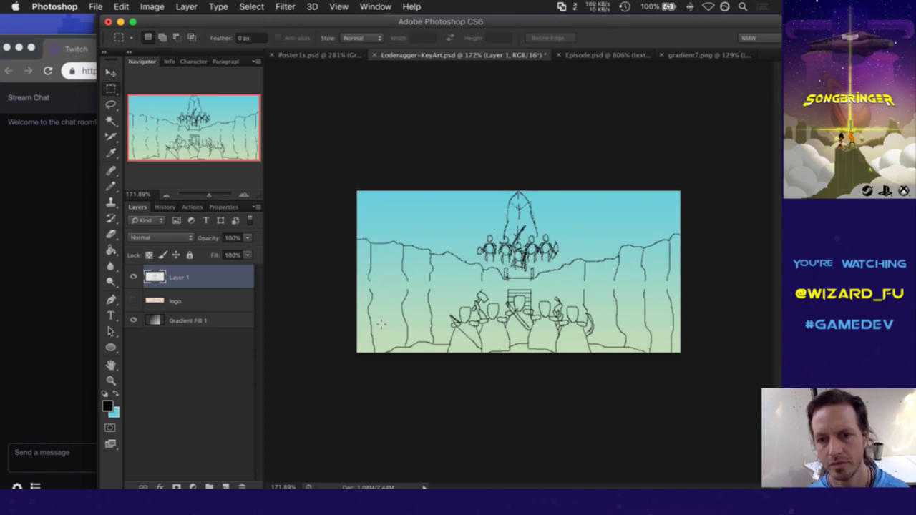
Step: Bridge the gaps in the three leftmost vertical cliff lines with Pencil strokes
left_click(420, 296, "super")
left_click(419, 296, "super")
key("b")
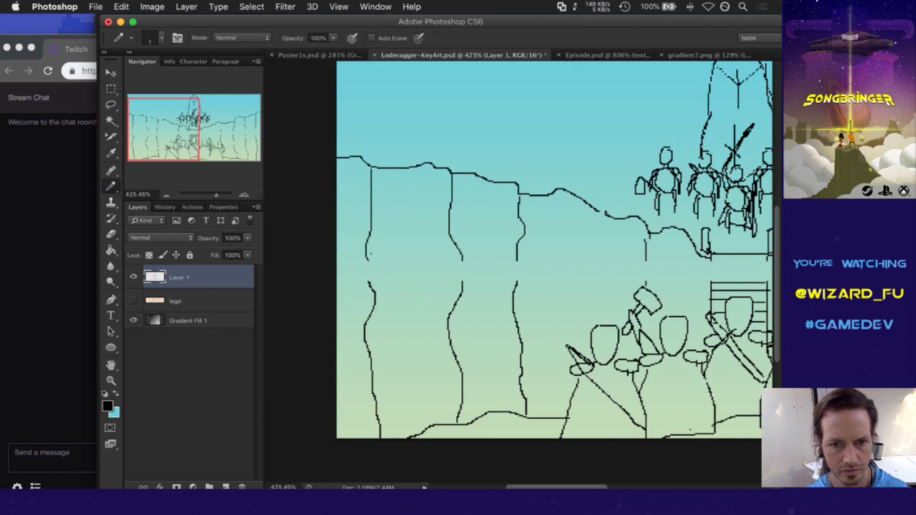
left_click_drag(369, 267, 369, 285)
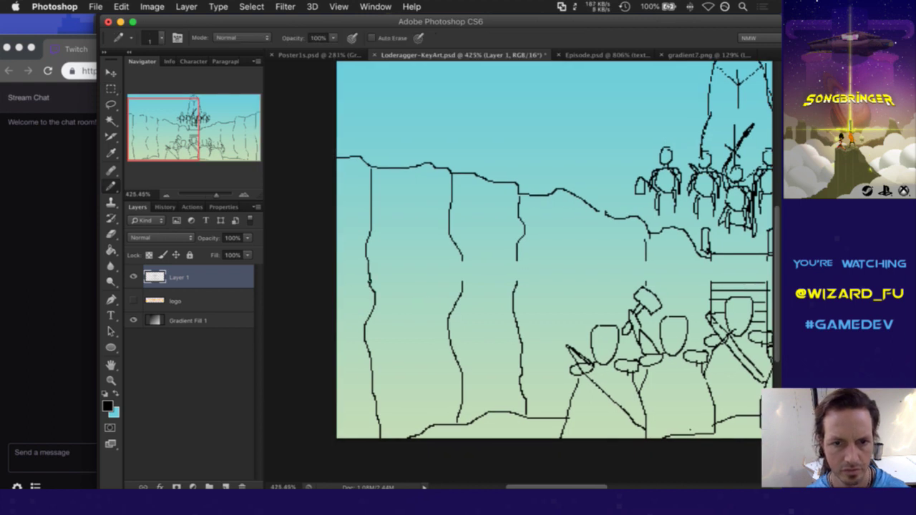
left_click_drag(464, 259, 459, 285)
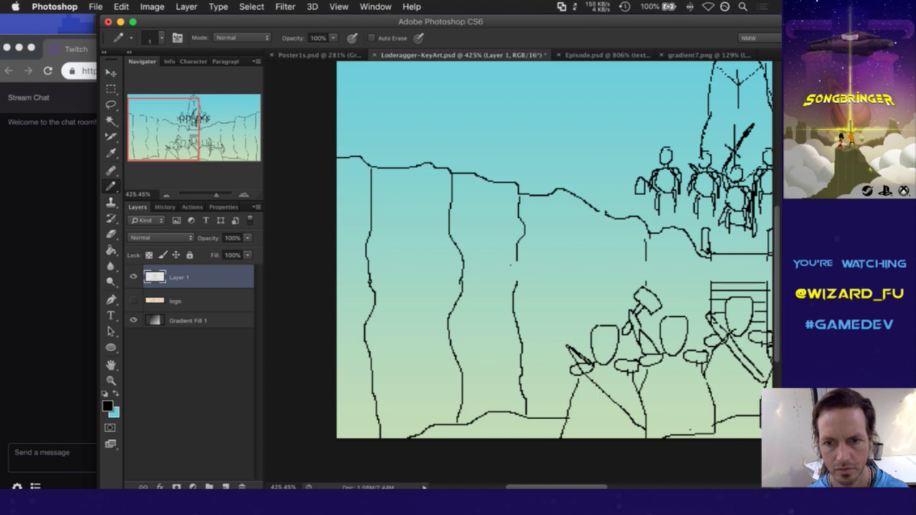
left_click_drag(517, 261, 515, 282)
key("e")
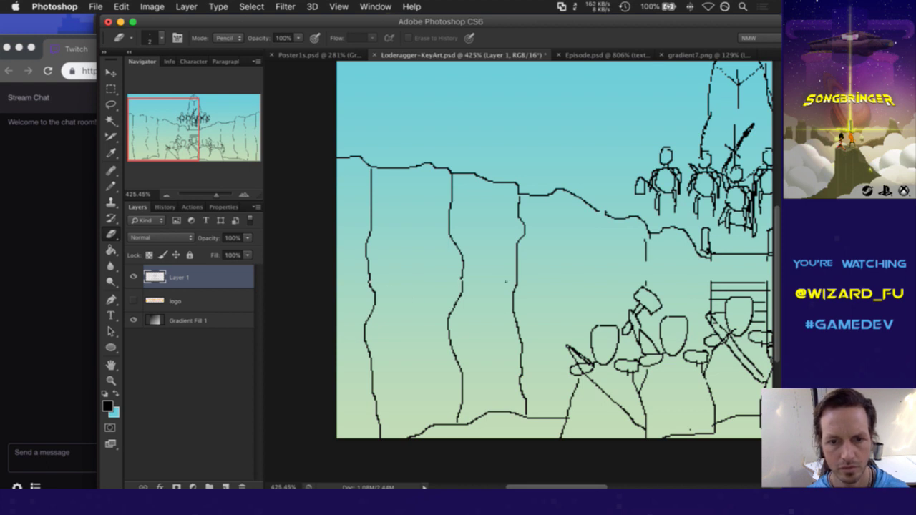
Step: Bridge the gap in the cliff line just left of the ladder, and extend both ladder rails up to the ledge with Pencil strokes
scroll(544, 286, "right", 5)
key("b")
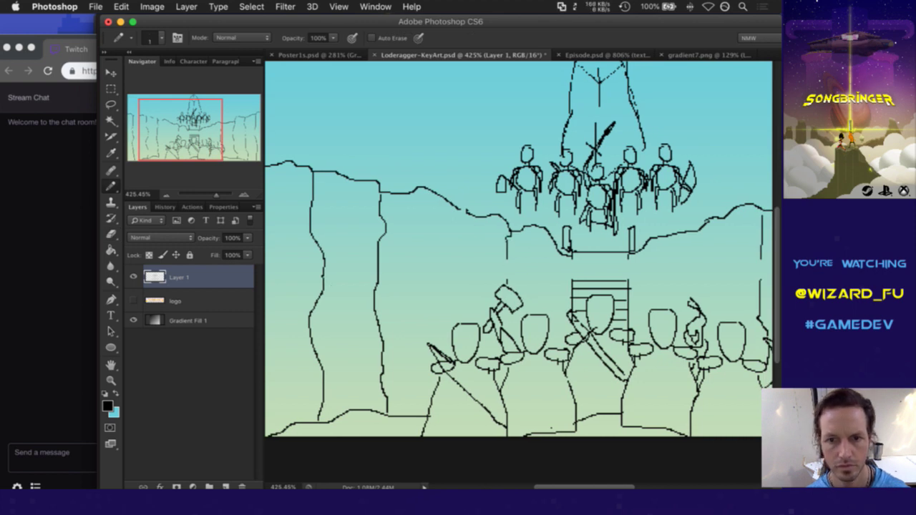
left_click_drag(508, 261, 509, 276)
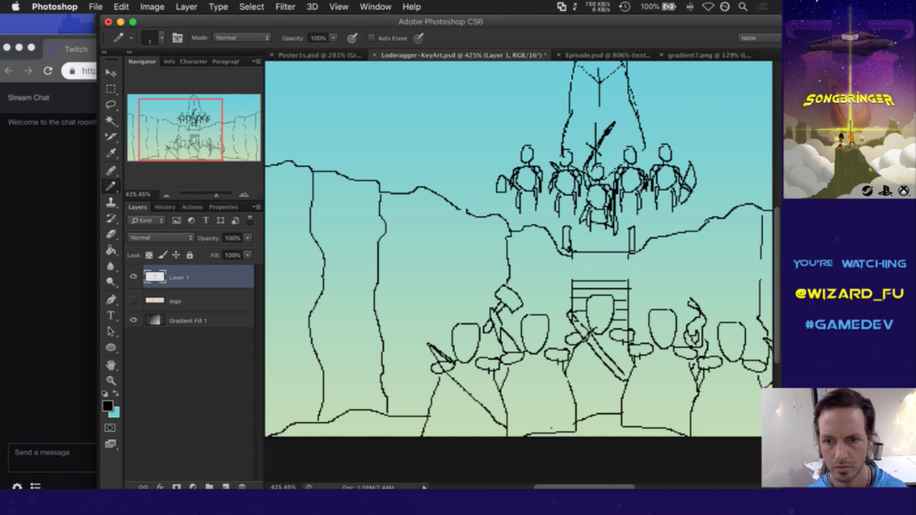
left_click_drag(573, 265, 573, 281)
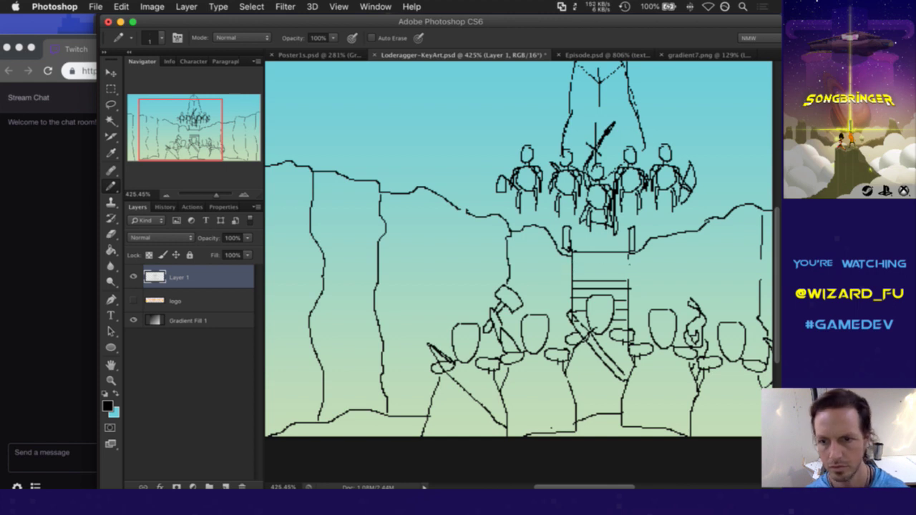
left_click_drag(628, 259, 629, 280)
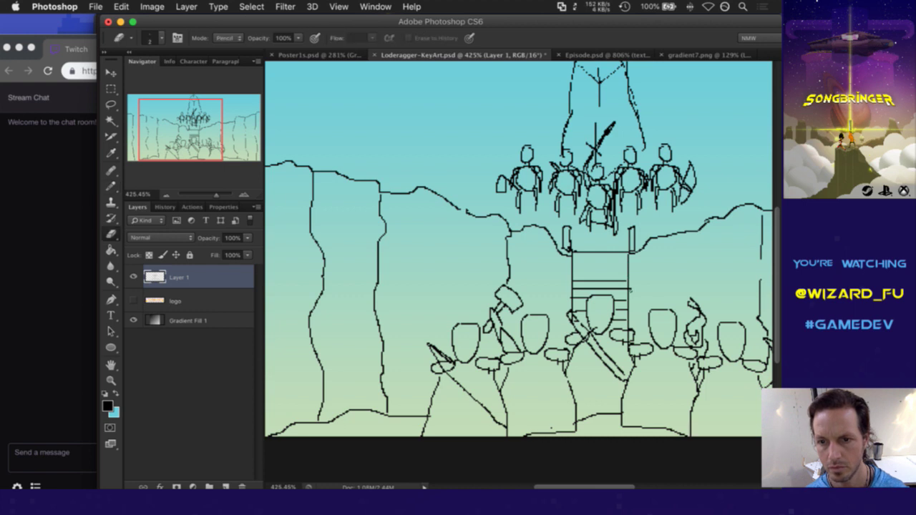
Step: Fill the ladder's upper part with closely spaced horizontal Pencil rungs up to the ledge, undoing any slanted strokes
left_click_drag(629, 278, 579, 278)
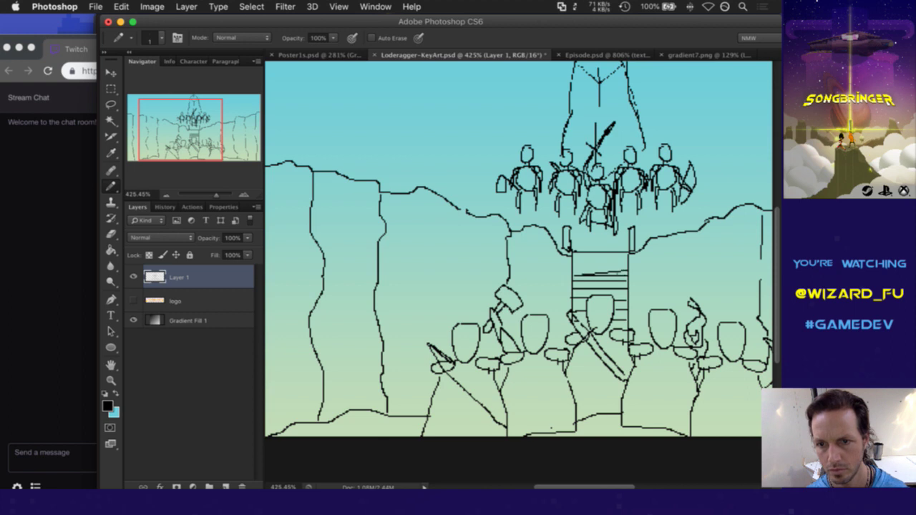
left_click_drag(629, 269, 580, 265)
key("super+z")
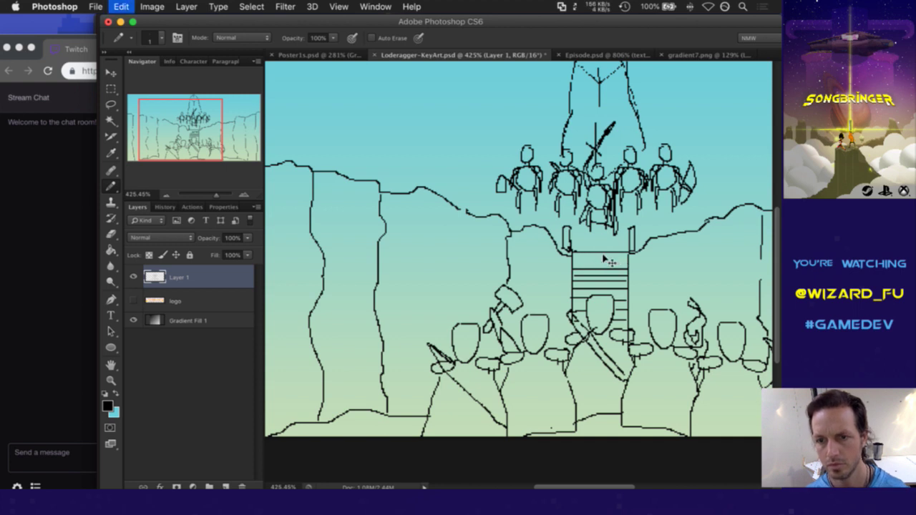
left_click_drag(621, 264, 573, 261)
key("super+z")
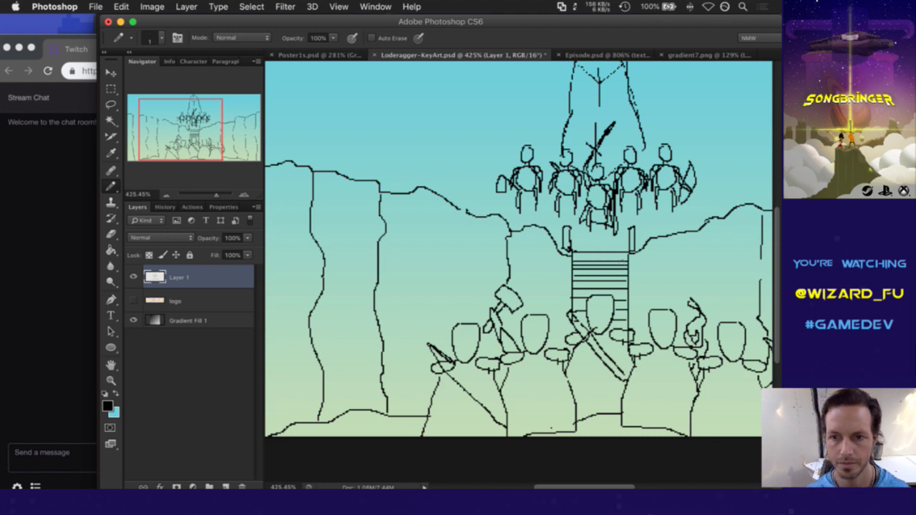
left_click_drag(630, 259, 583, 259)
key("super+z")
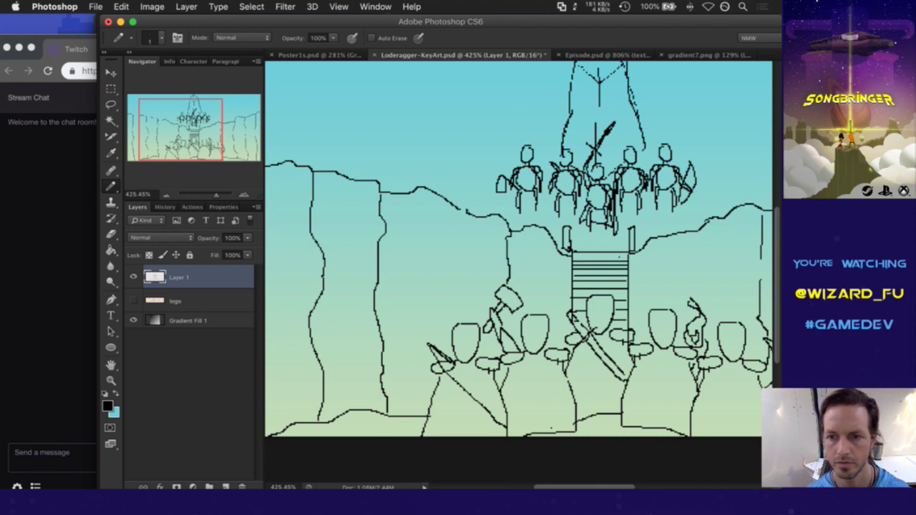
left_click_drag(627, 258, 573, 258)
Step: Bridge the gaps in the vertical lines of the right-hand cliff with Pencil strokes, and check the whole composition
left_click_drag(695, 274, 560, 267)
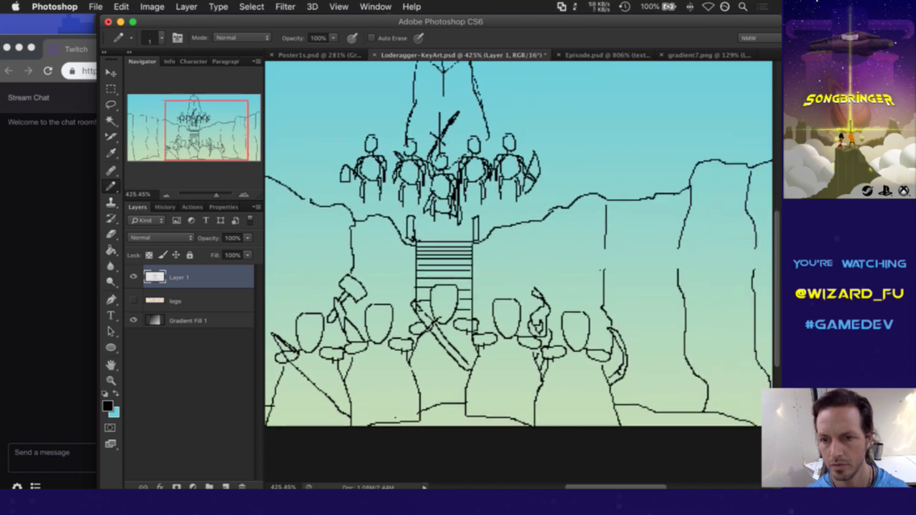
left_click_drag(606, 276, 605, 246)
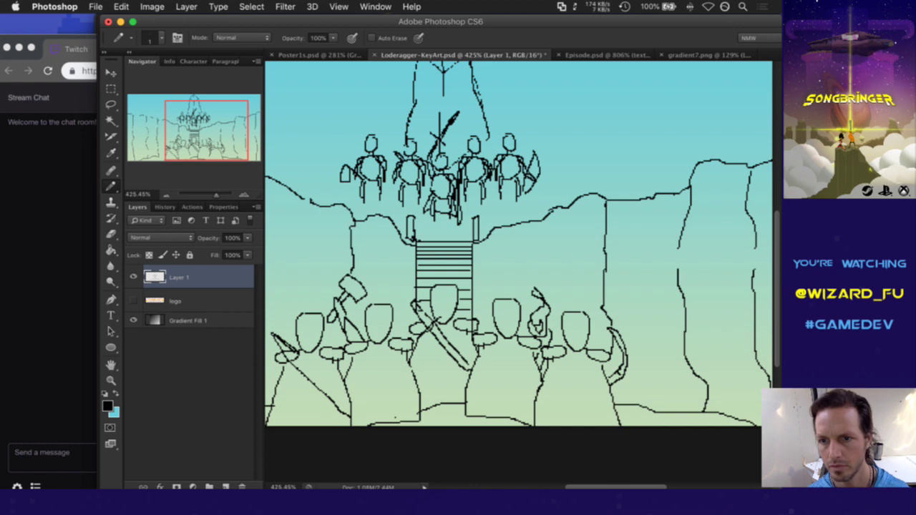
left_click_drag(710, 260, 579, 266)
key("e")
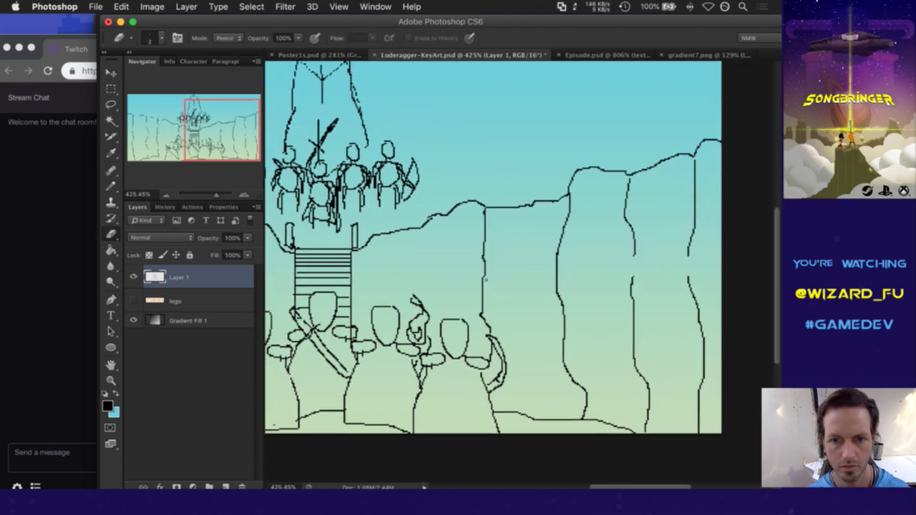
key("b")
left_click_drag(633, 256, 634, 270)
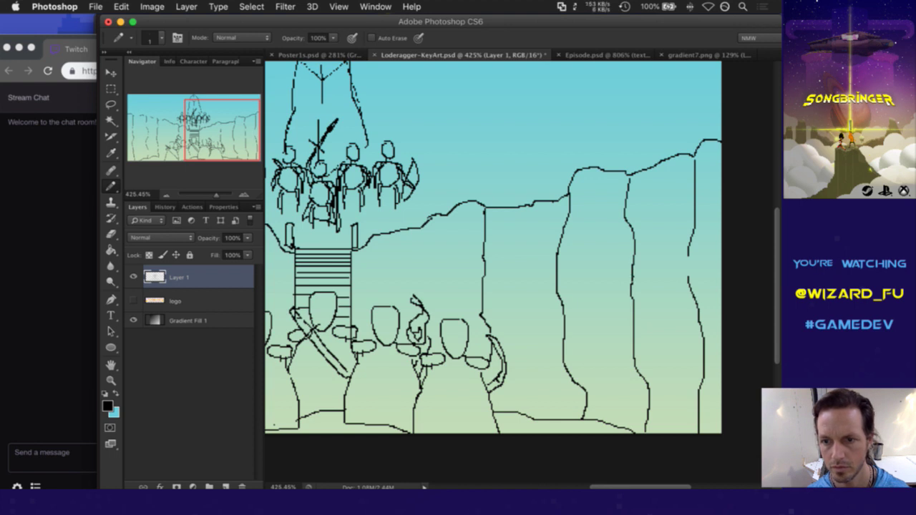
key("e")
key("b")
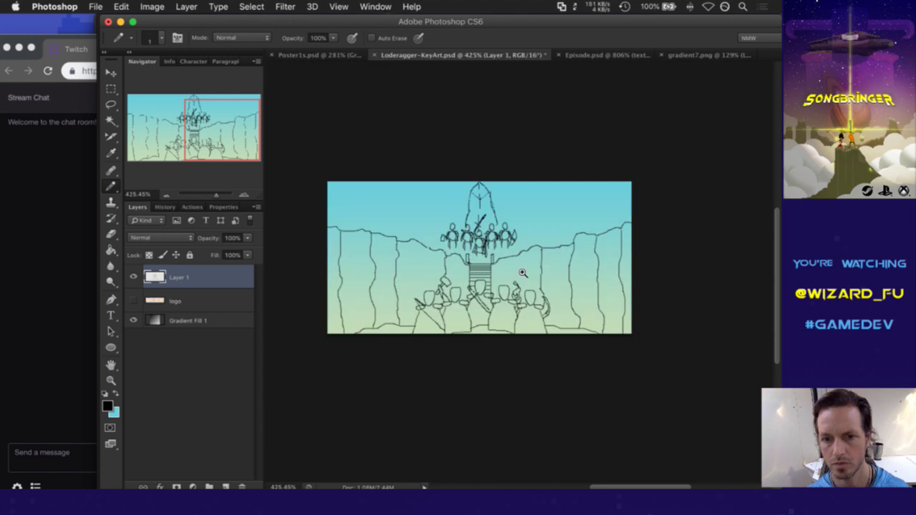
key("h")
left_click_drag(580, 275, 523, 272)
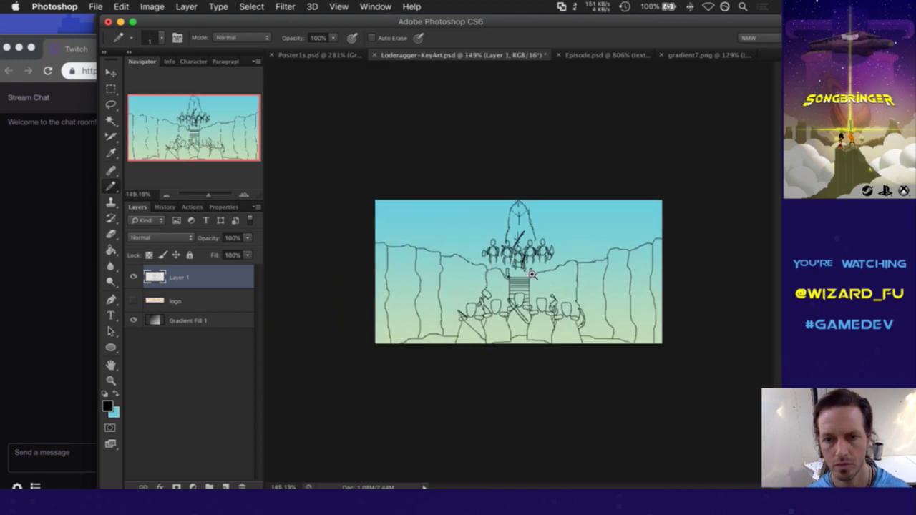
scroll(536, 276, "up", 5)
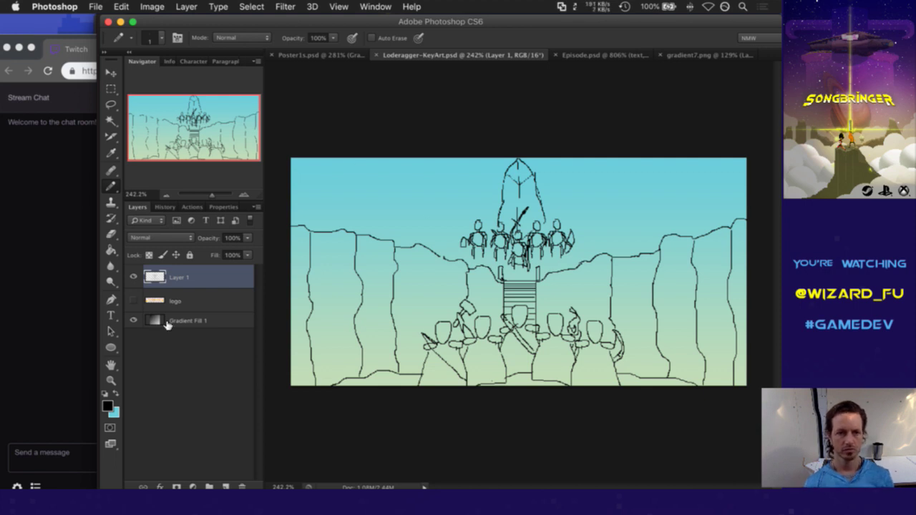
Step: Rename the line-art layer as sketch and save the document
double_click(179, 277)
type("sketch")
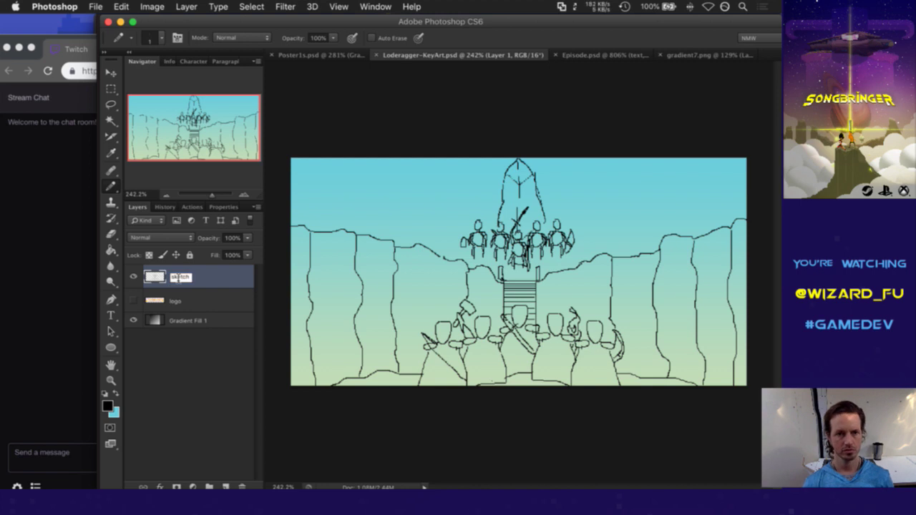
key("Return")
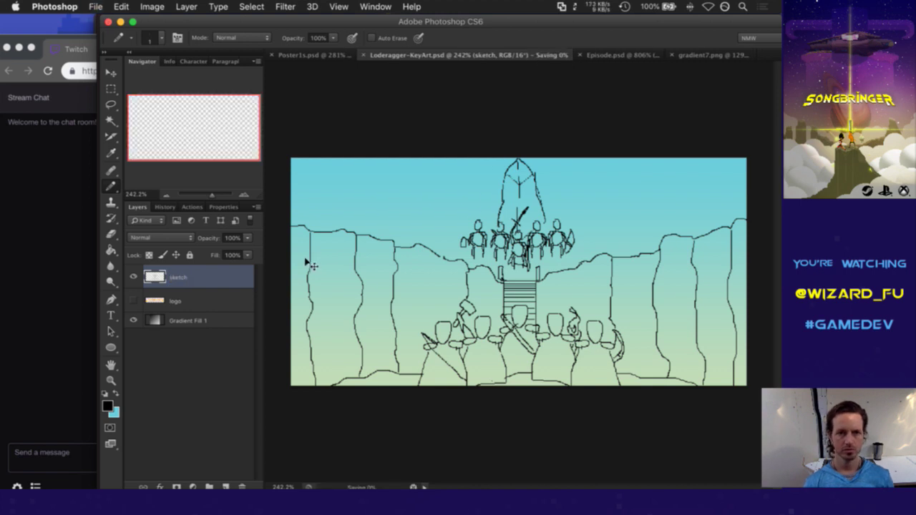
Step: Show the logo layer, and try the logo over the crystal and down at the top of the ladder
left_click(134, 300)
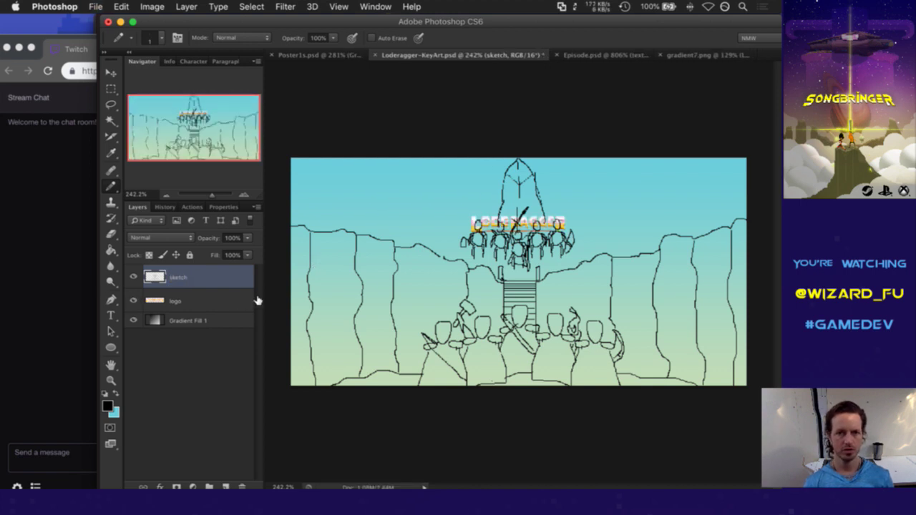
key("v")
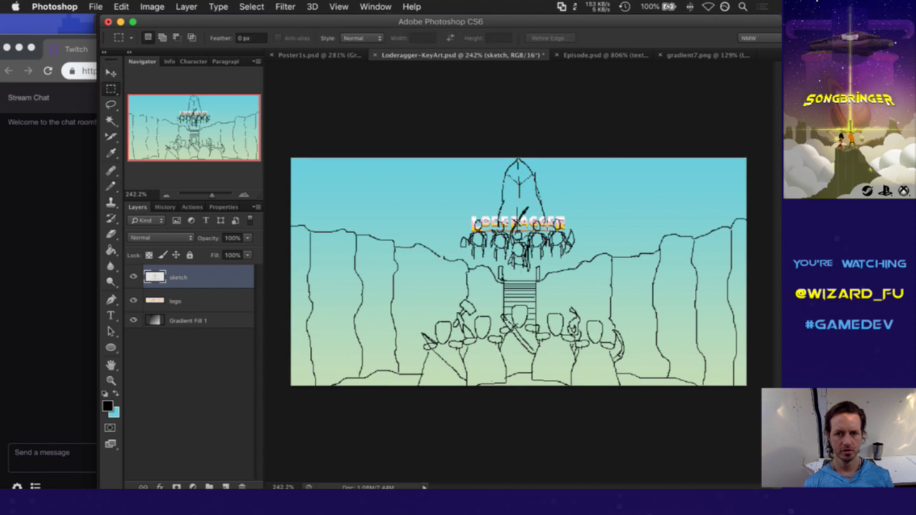
left_click(210, 301)
left_click_drag(551, 206, 550, 176)
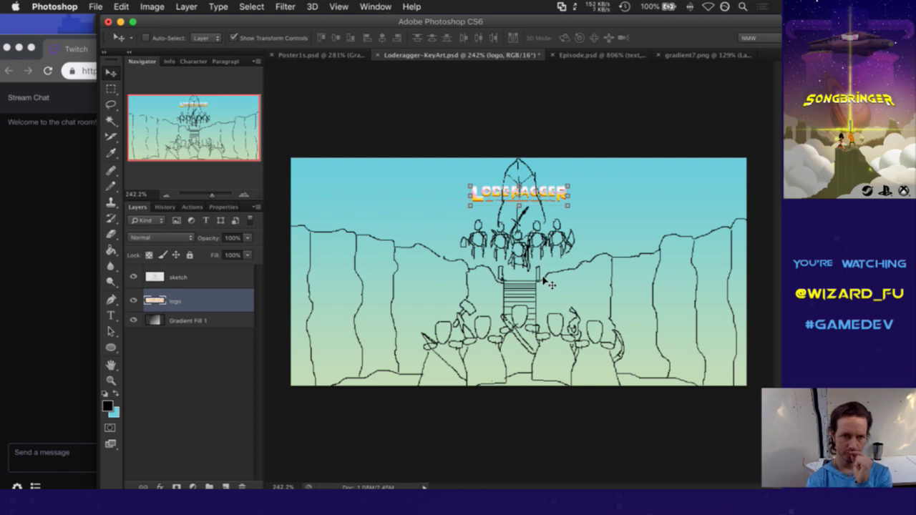
mouse_move(533, 191)
left_mouse_down()
mouse_move(534, 286)
mouse_move(547, 264)
left_mouse_up()
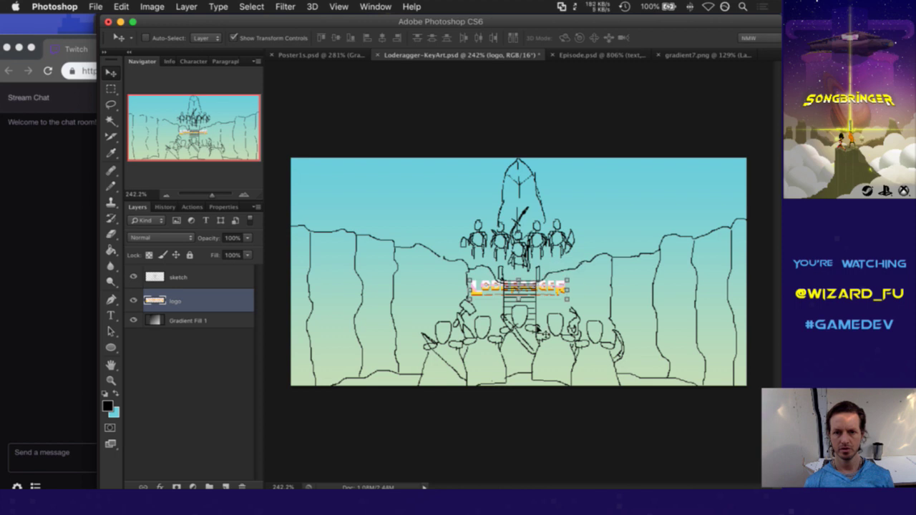
Step: Place the logo layer above the sketch layer, and move the logo up over the crystal, just above the small heroes
left_click_drag(174, 304, 186, 275)
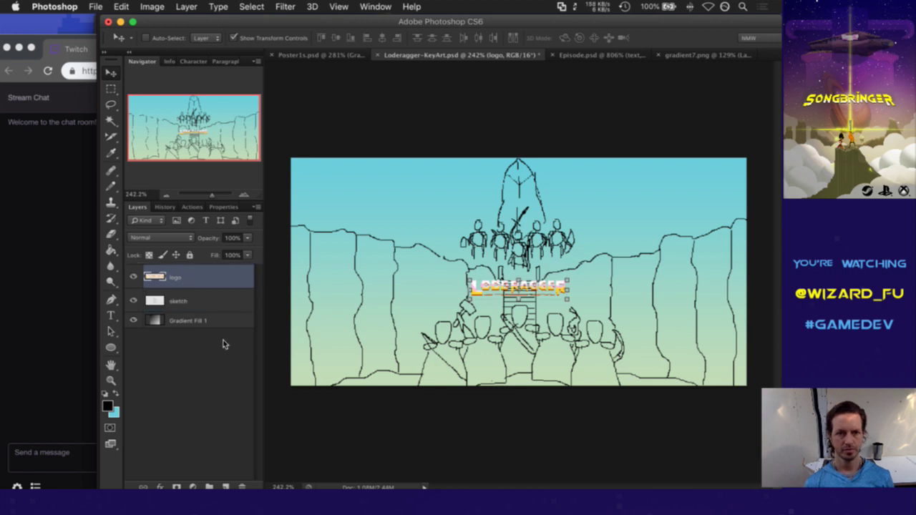
left_click_drag(537, 286, 538, 285)
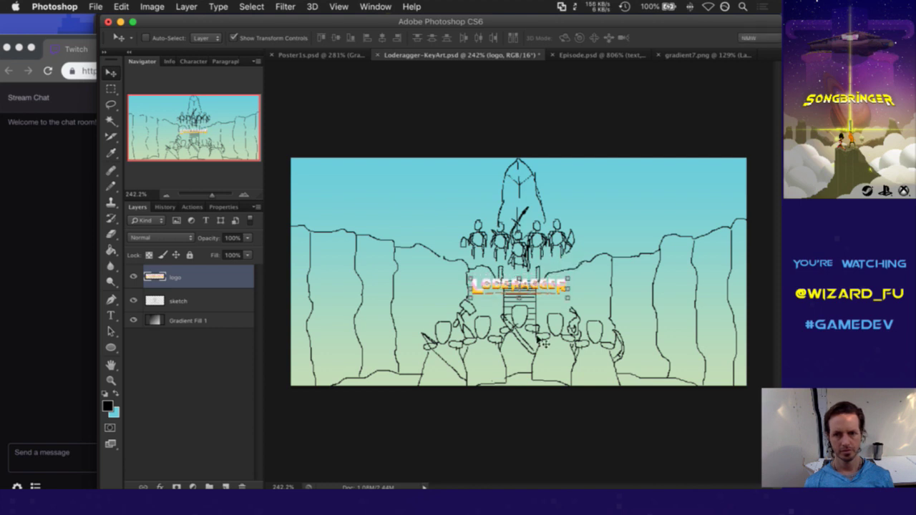
left_click_drag(543, 282, 543, 187)
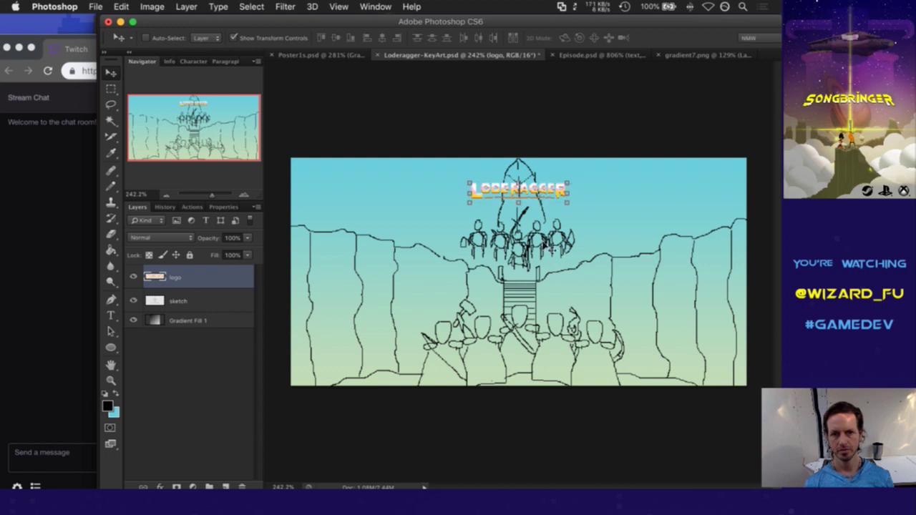
left_click_drag(546, 188, 545, 193)
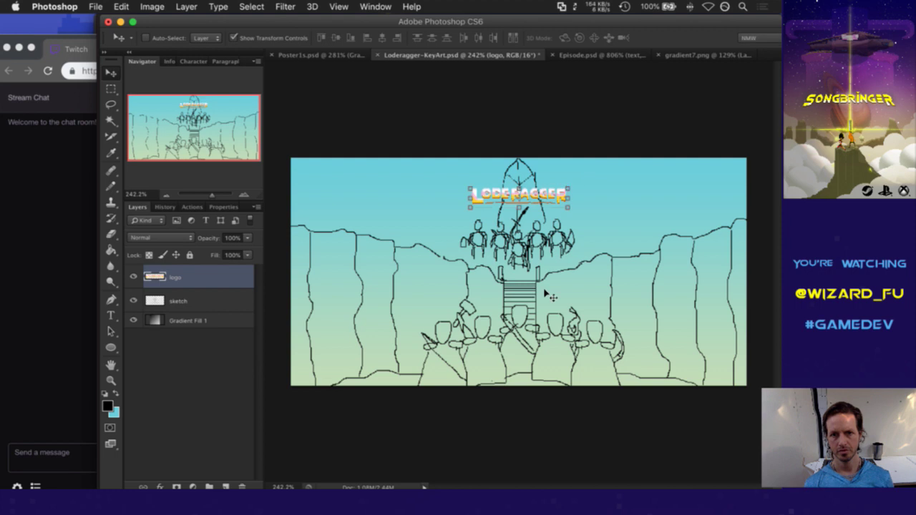
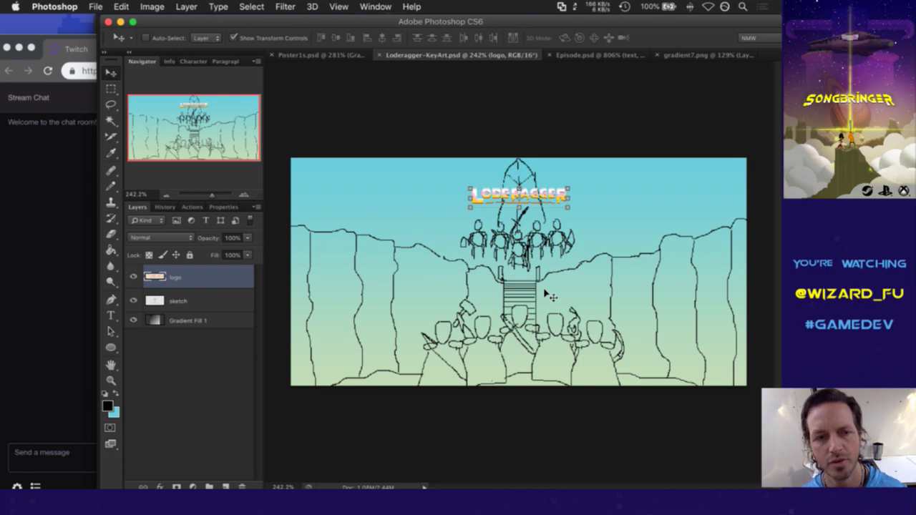
Step: Nudge the logo slightly higher on the crystal and save the document
key("Up")
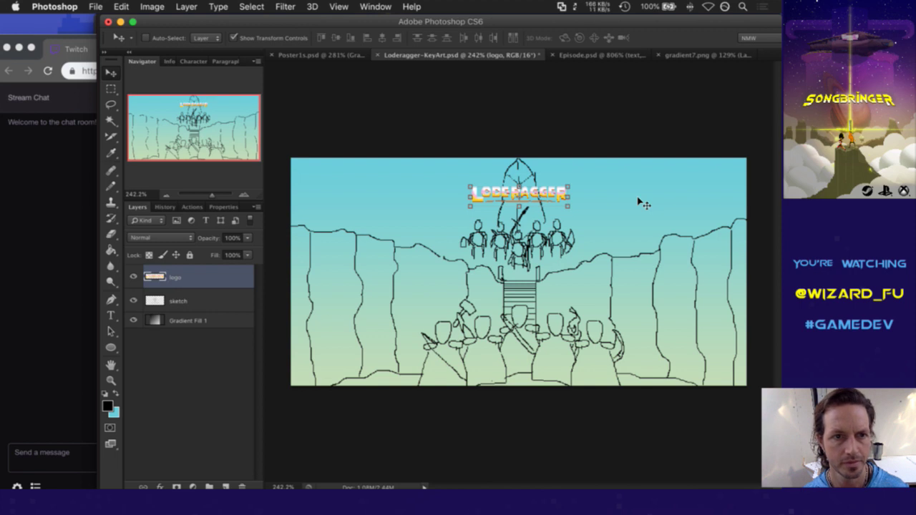
key("m")
key("super+s")
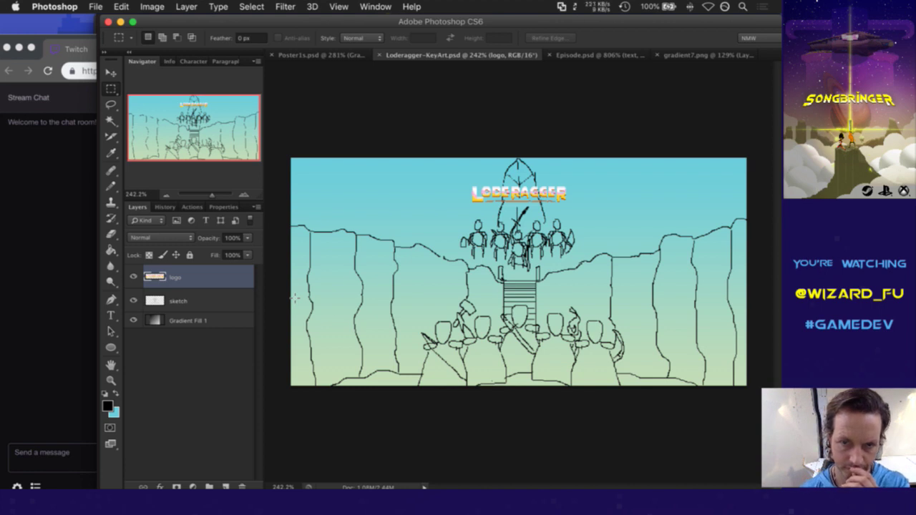
Step: Hide the logo layer and make the sketch layer active for drawing with the Pencil
left_click(133, 276)
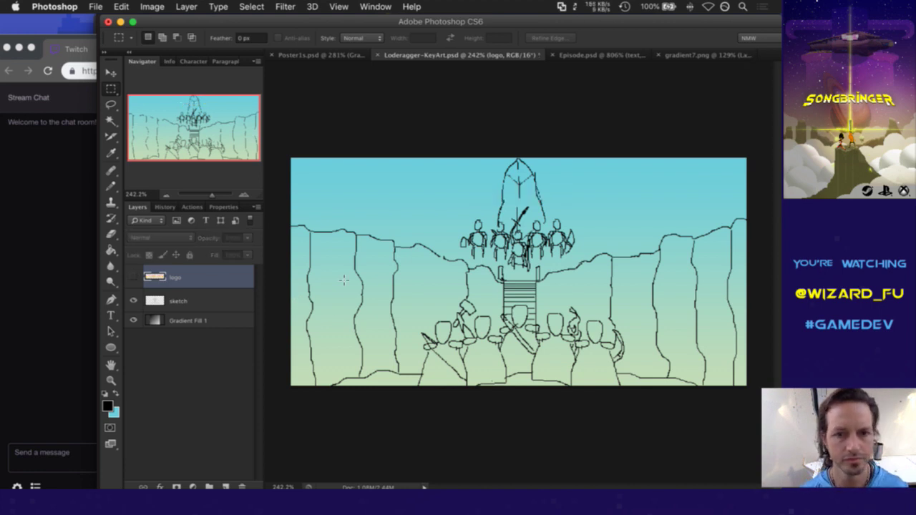
left_click(203, 305)
key("b")
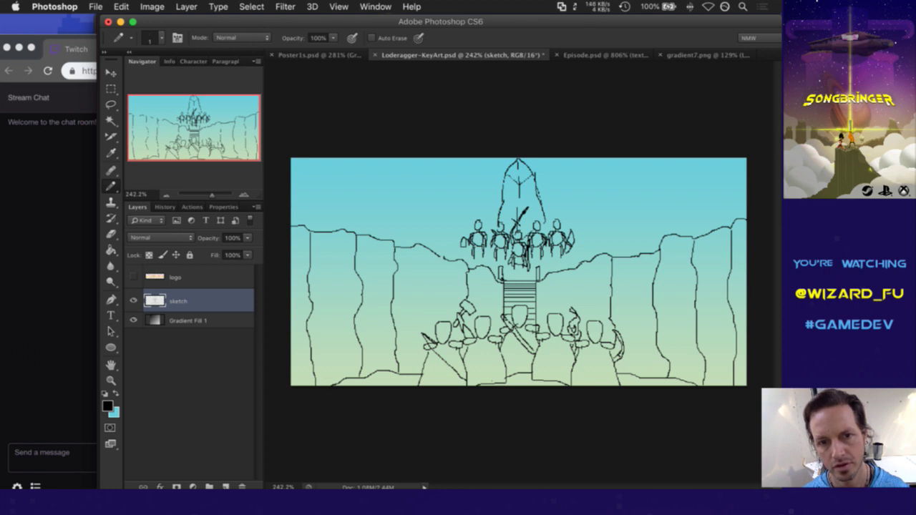
Step: Draw a straight horizontal Pencil line on the sketch layer across the full canvas width, about halfway up the crystal
left_click_drag(291, 196, 500, 197)
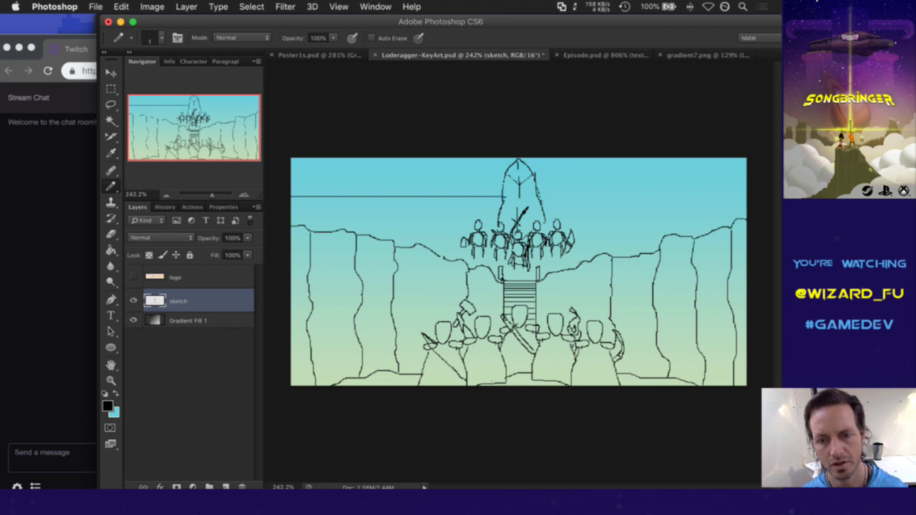
key("super+z")
key("alt+bracketright")
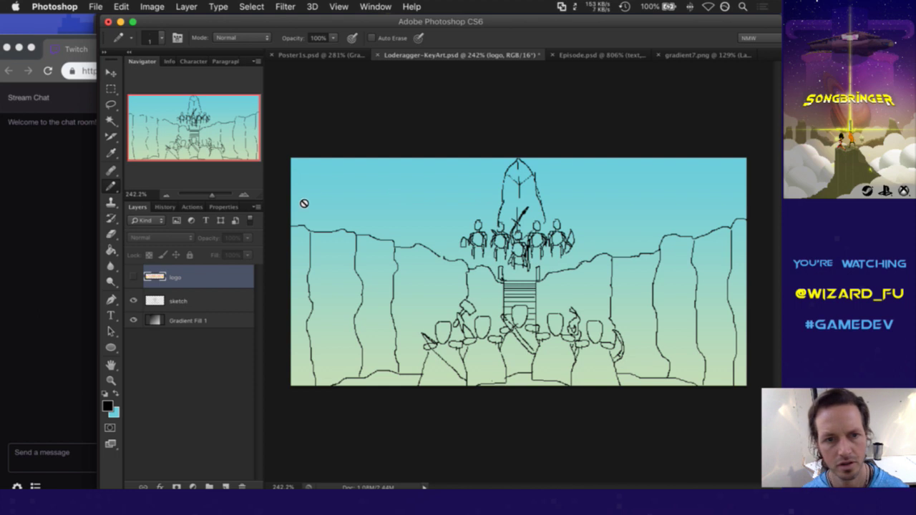
left_click(200, 296)
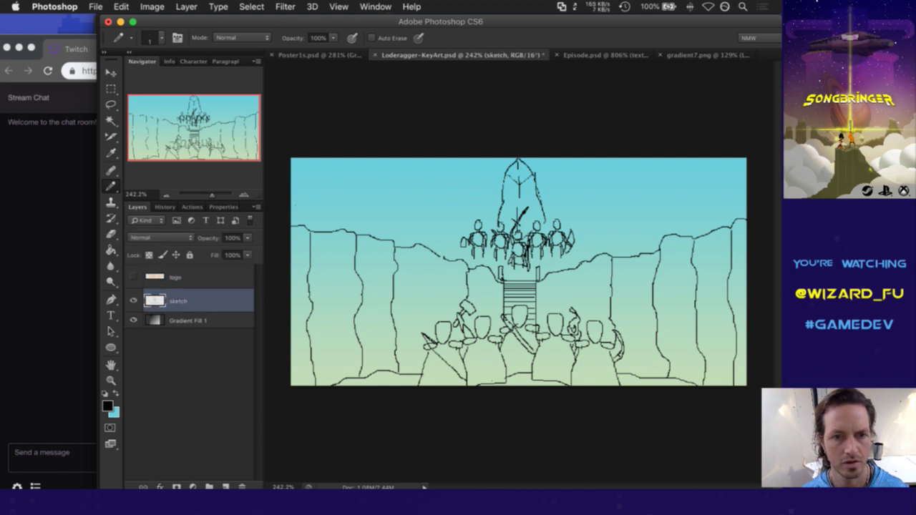
left_click_drag(292, 196, 747, 196)
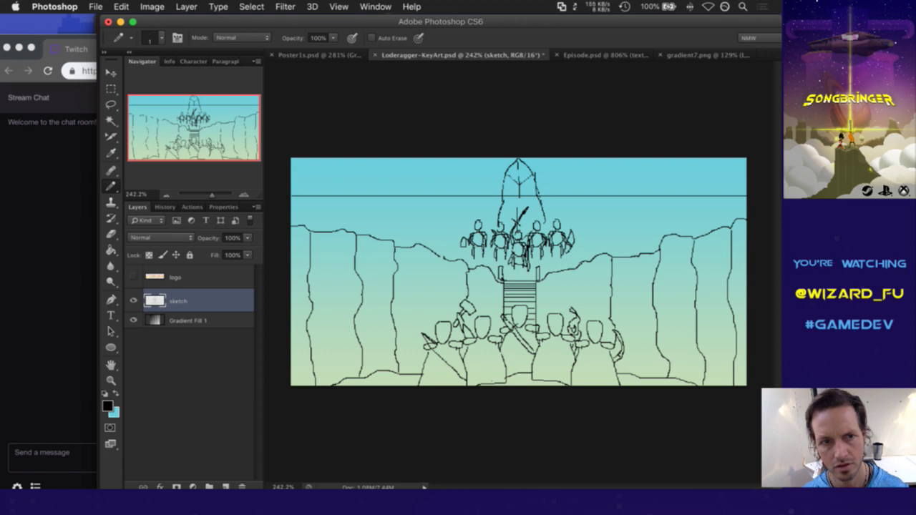
key("e")
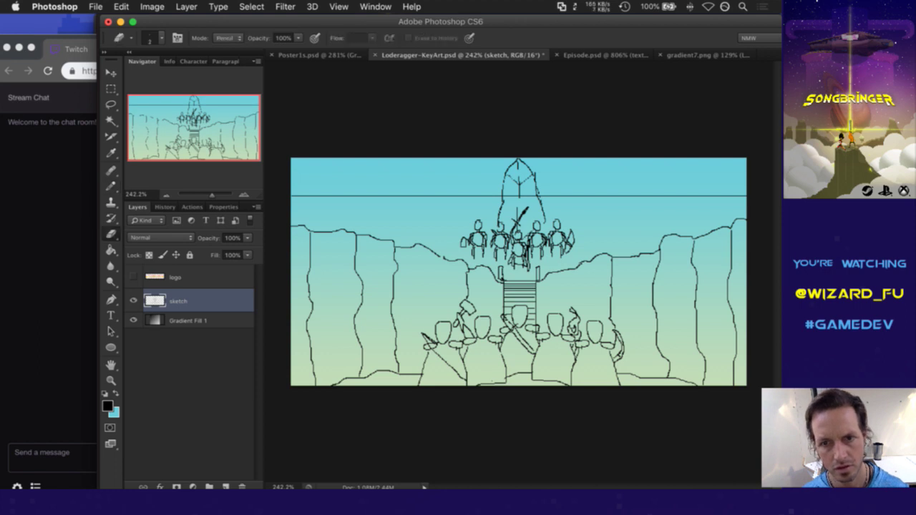
Step: Undo the erasing inside the crystal and the straight horizontal line drawn across the canvas
left_click_drag(504, 197, 537, 199)
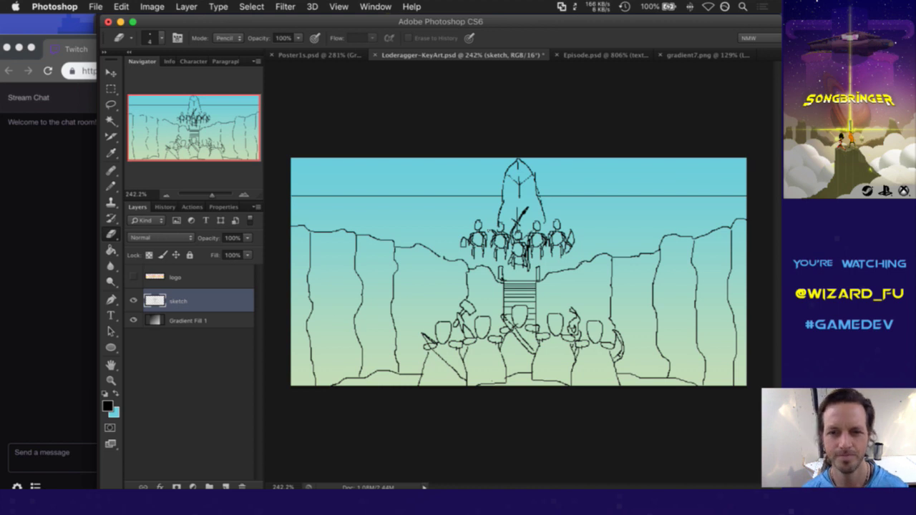
key("super+alt+z")
key("super+alt+z")
key("super+alt+z")
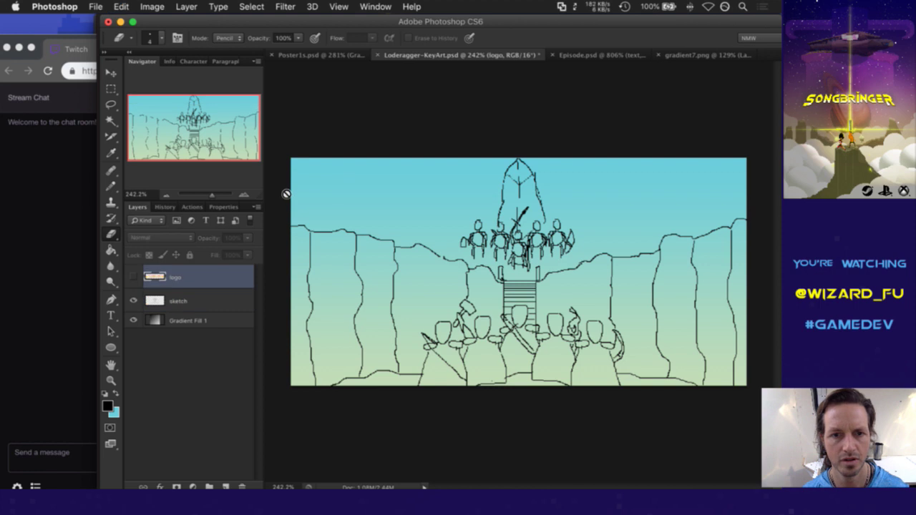
Step: Draw a jagged distant mountain line with the Pencil on the sketch layer, spanning the full canvas width behind the crystal
key("b")
left_click(179, 299)
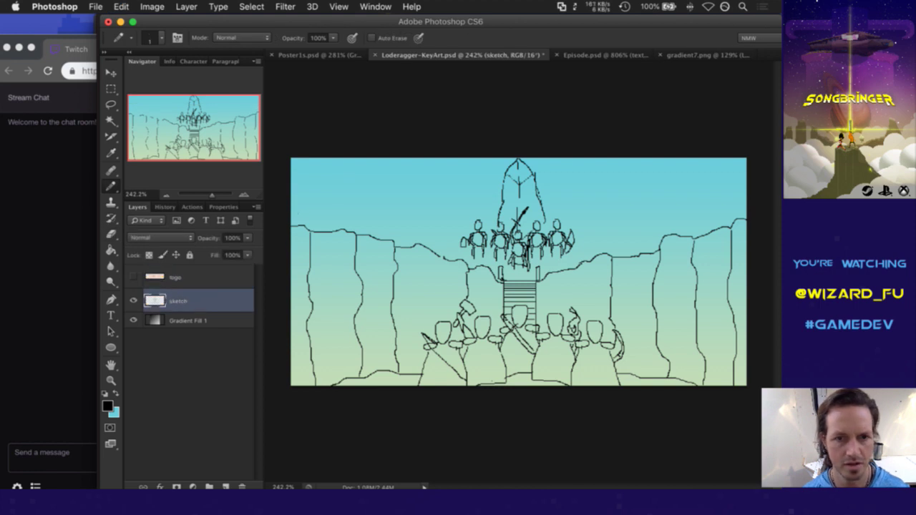
mouse_move(292, 195)
left_mouse_down()
mouse_move(367, 194)
mouse_move(384, 183)
mouse_move(447, 194)
mouse_move(489, 184)
left_mouse_up()
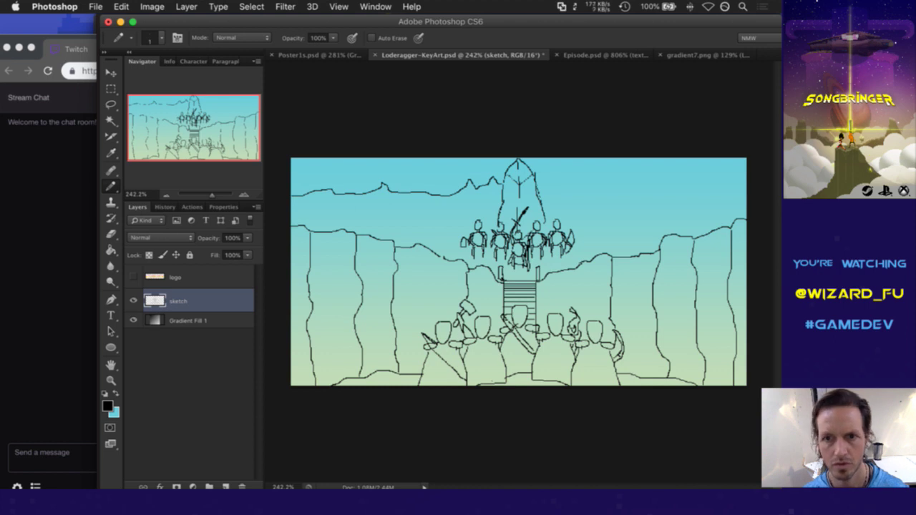
left_click_drag(538, 184, 571, 183)
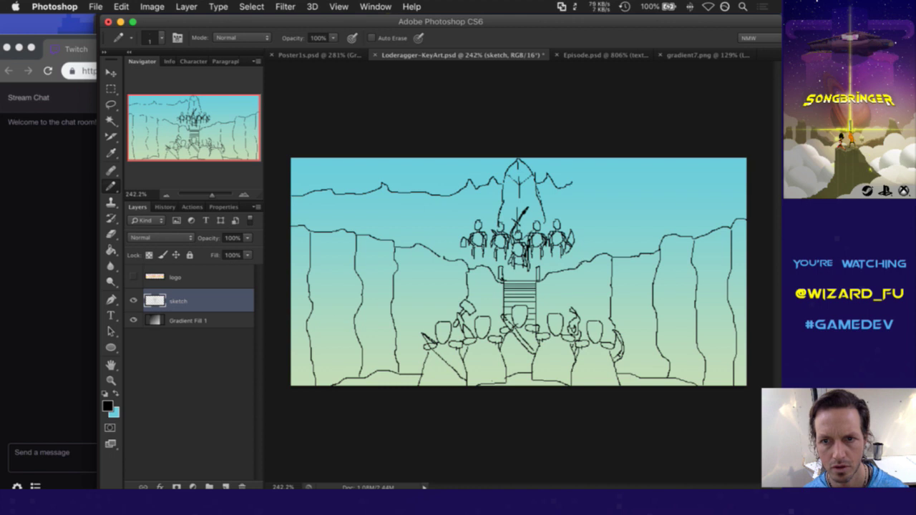
left_click_drag(585, 190, 605, 189)
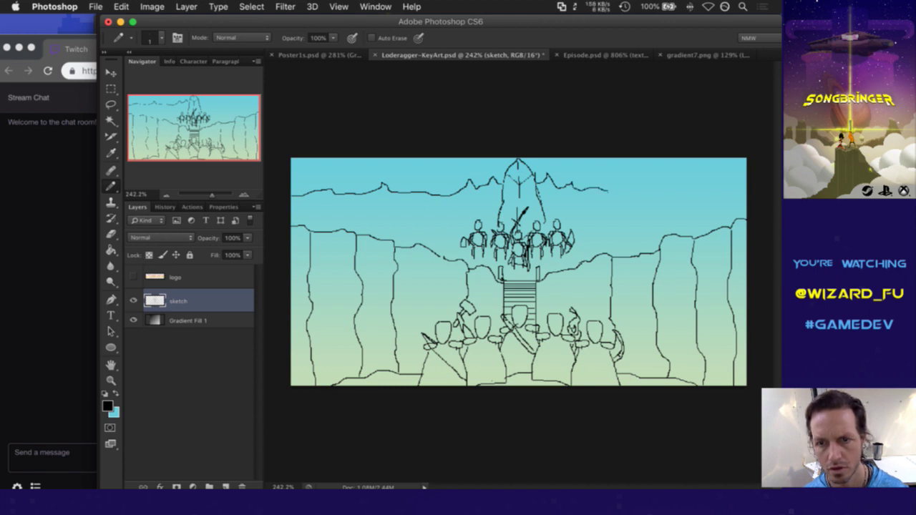
left_click_drag(618, 191, 746, 185)
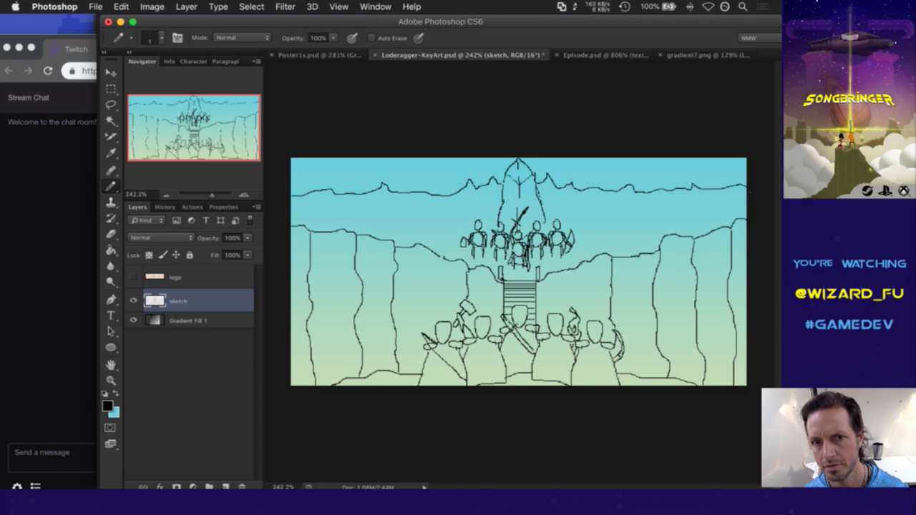
Step: Select the far right end of the mountain line and shift it slightly lower with Free Transform
key("m")
left_click_drag(705, 174, 748, 202)
key("v")
key("super+t")
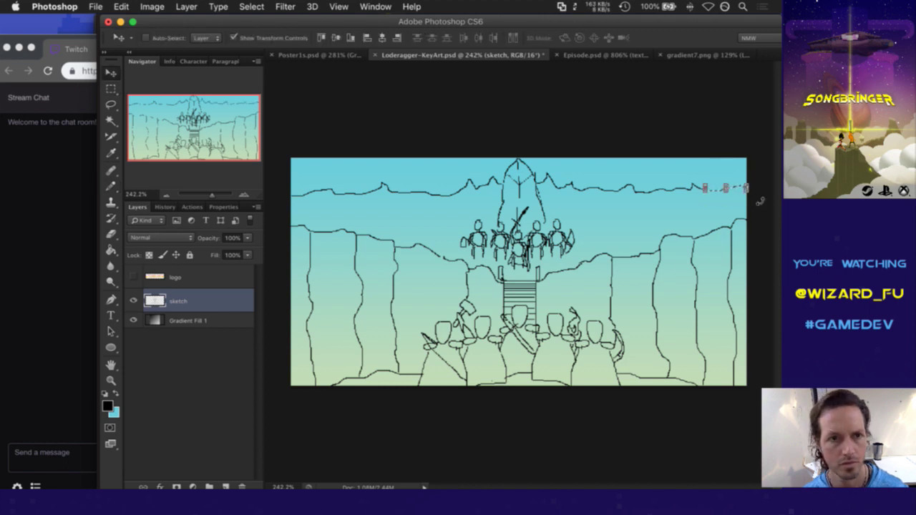
key("Return")
Step: Touch up the mountain line near its right end with the Pencil and Eraser, and save the document
key("m")
key("b")
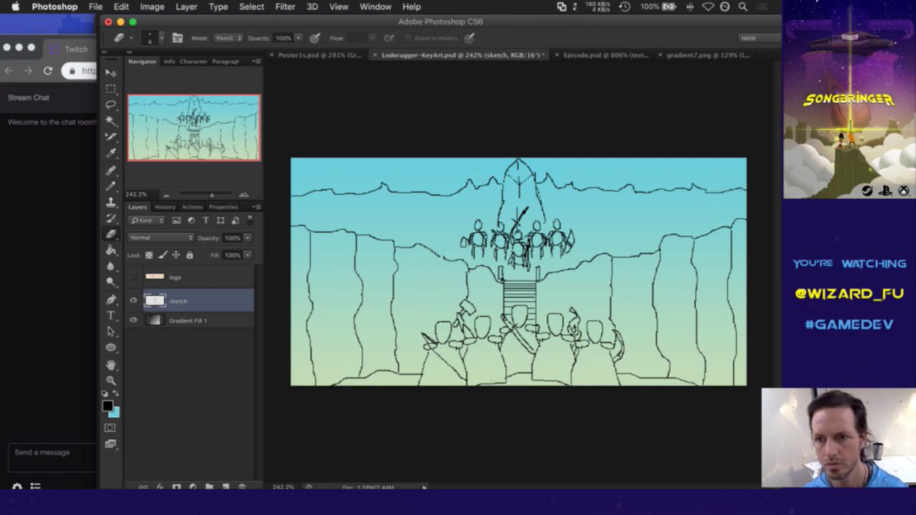
key("b")
left_click_drag(707, 190, 721, 190)
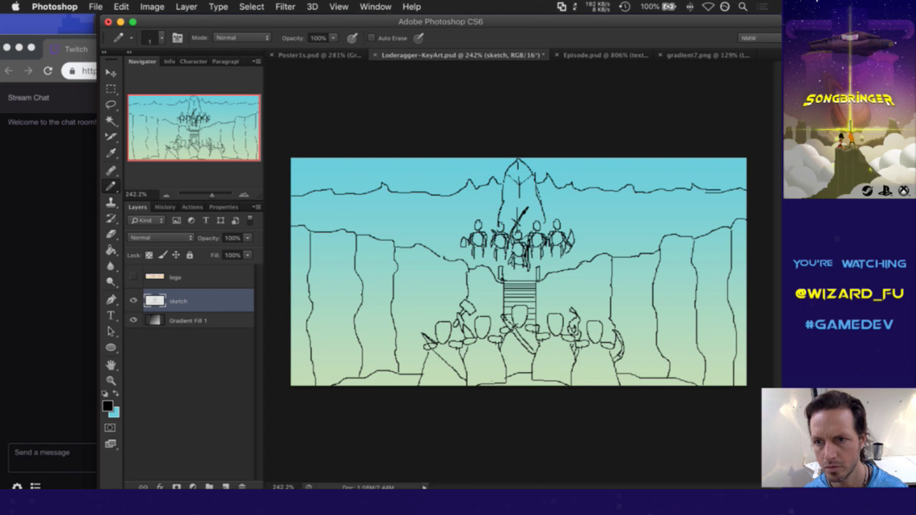
key("e")
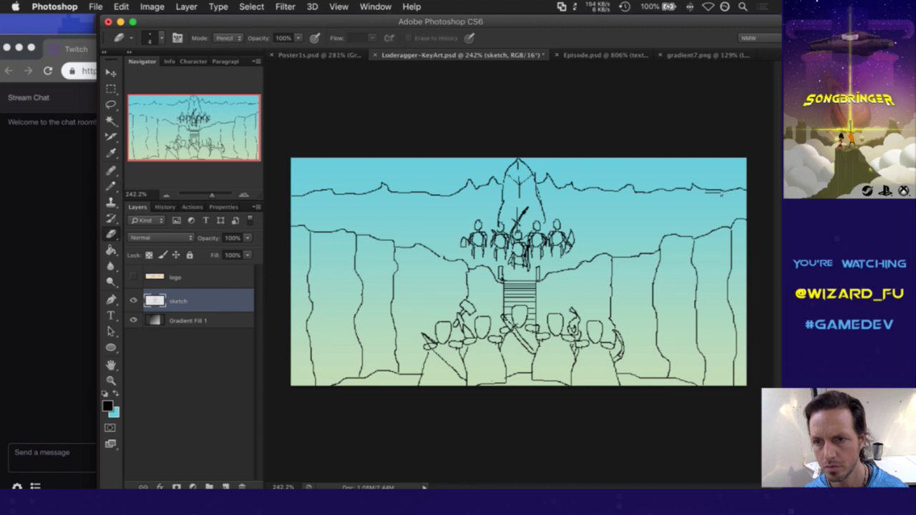
key("super+z")
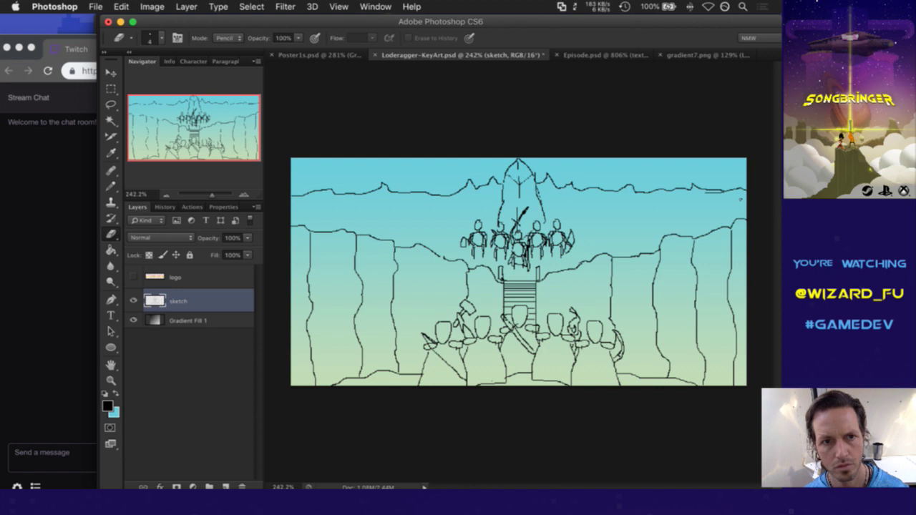
key("super+z")
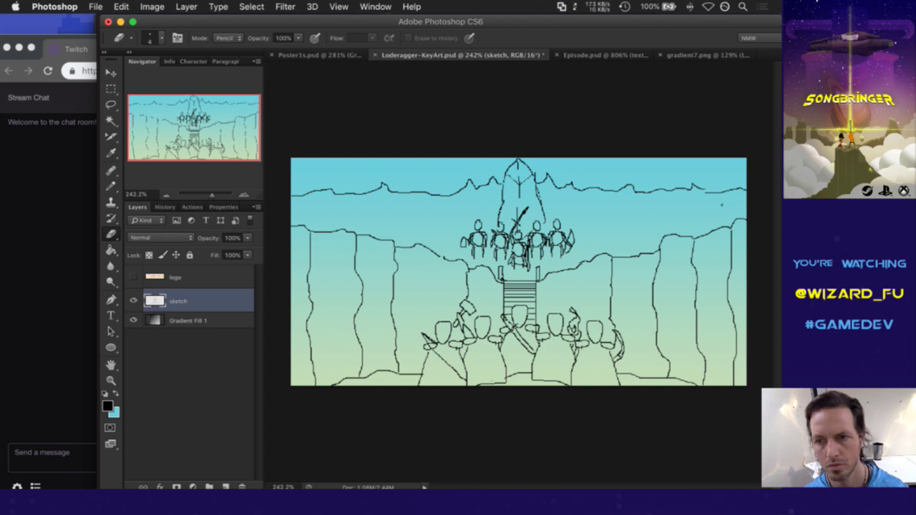
key("super+z")
key("super+s")
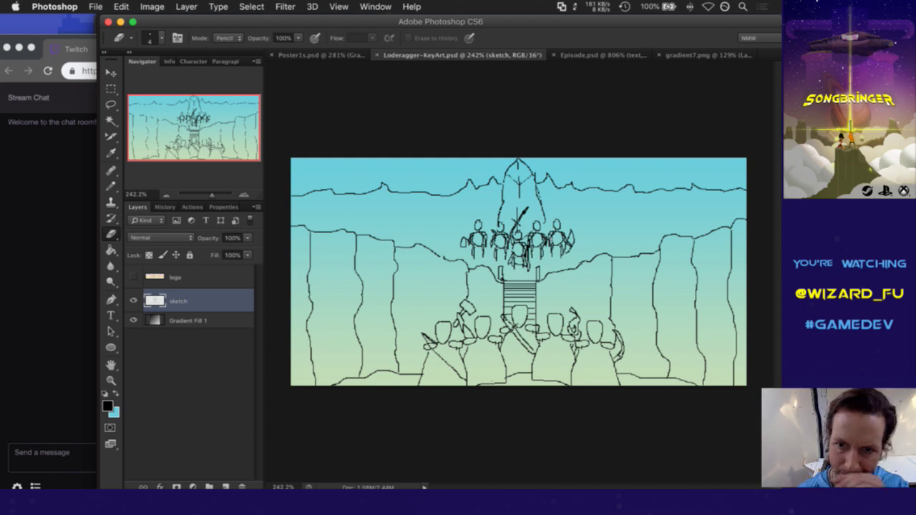
Step: Erase the stray crystal lines around the middle hero's raised sword and save the document
scroll(523, 203, "up", 3)
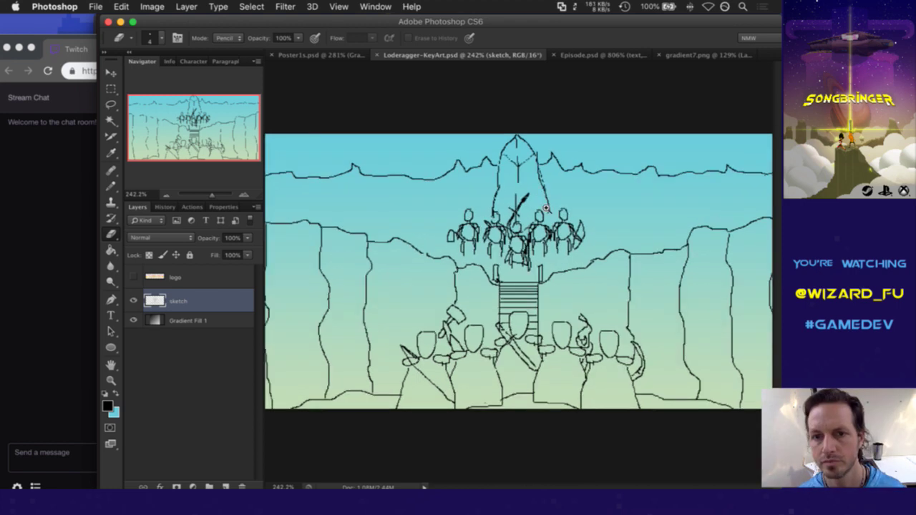
key("b")
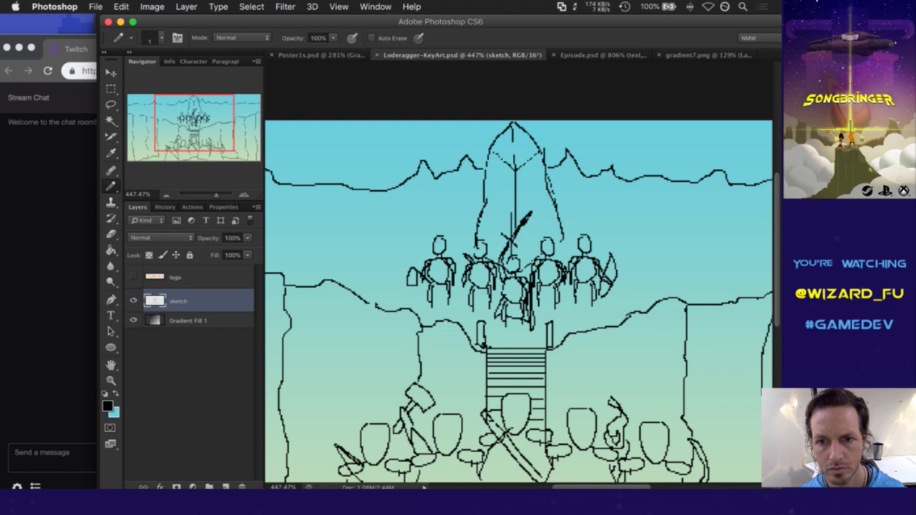
key("e")
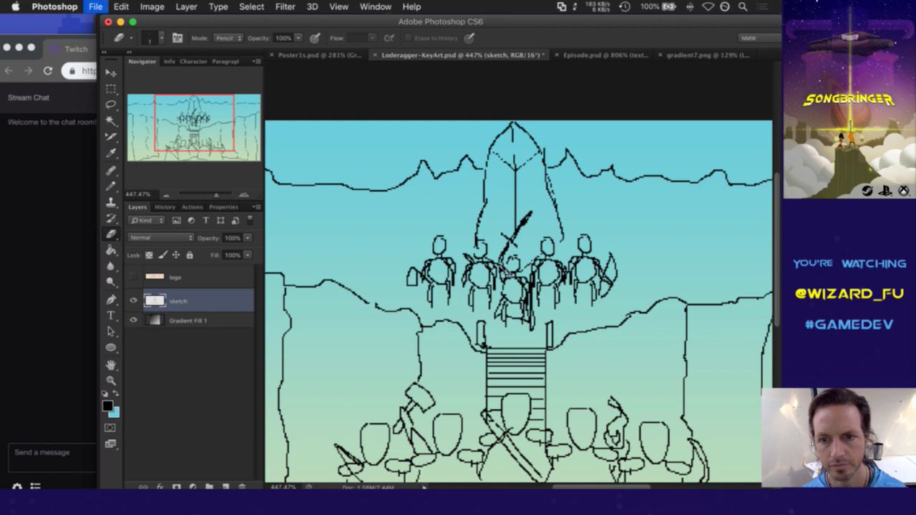
left_click_drag(521, 233, 472, 239)
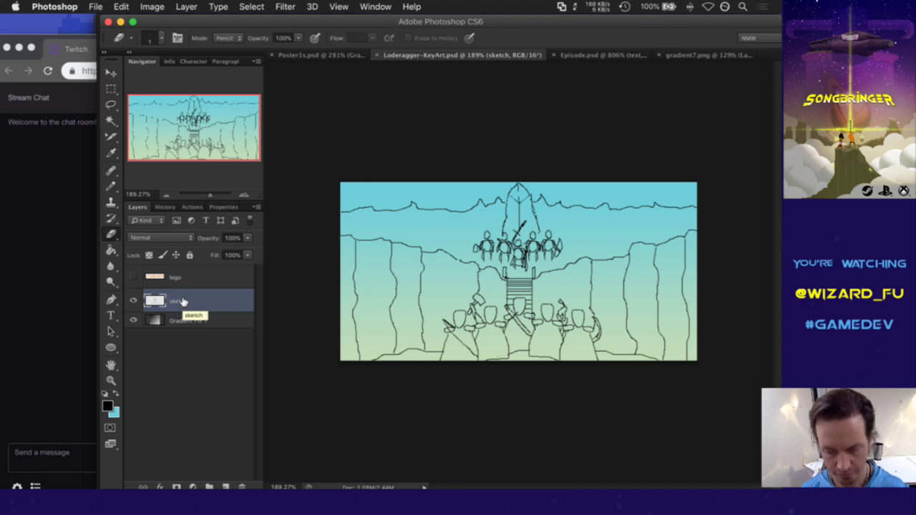
key("super+j")
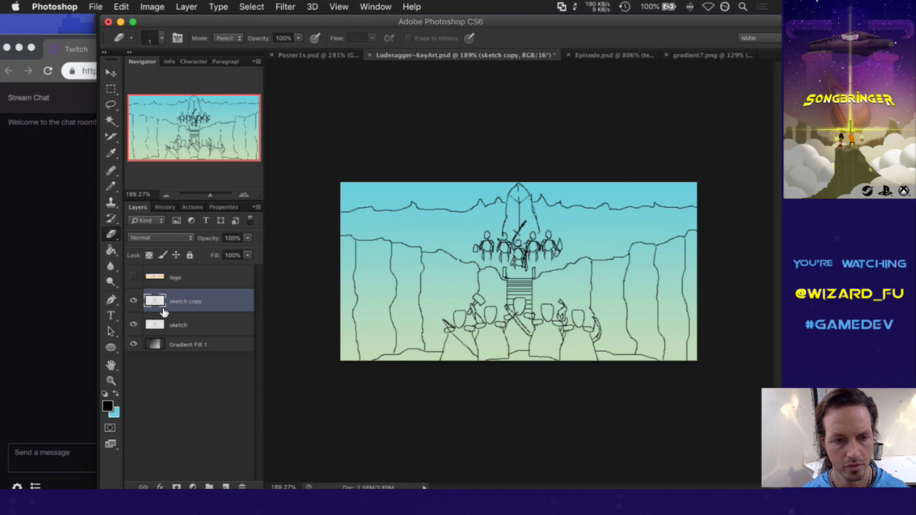
key("Delete")
key("m")
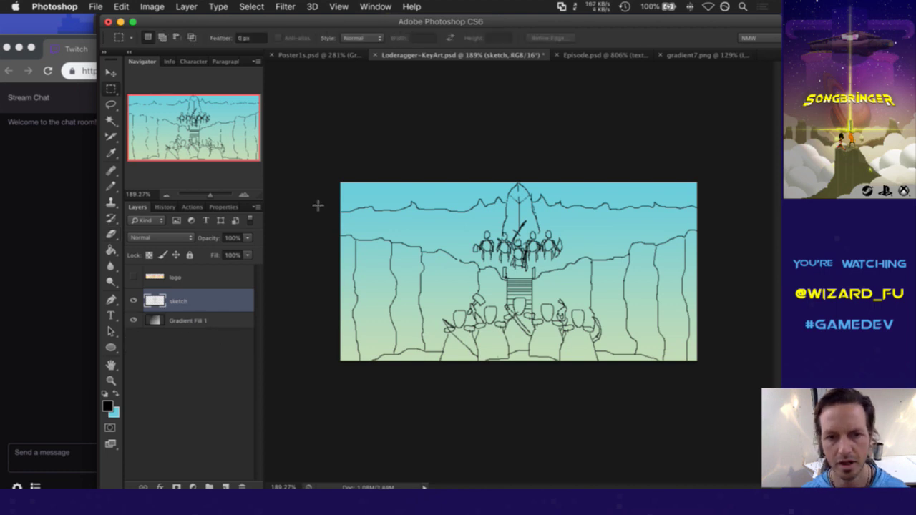
mouse_move(318, 195)
left_mouse_down()
mouse_move(431, 399)
mouse_move(432, 379)
left_mouse_up()
left_click_drag(425, 176, 692, 216)
key("ctrl+d")
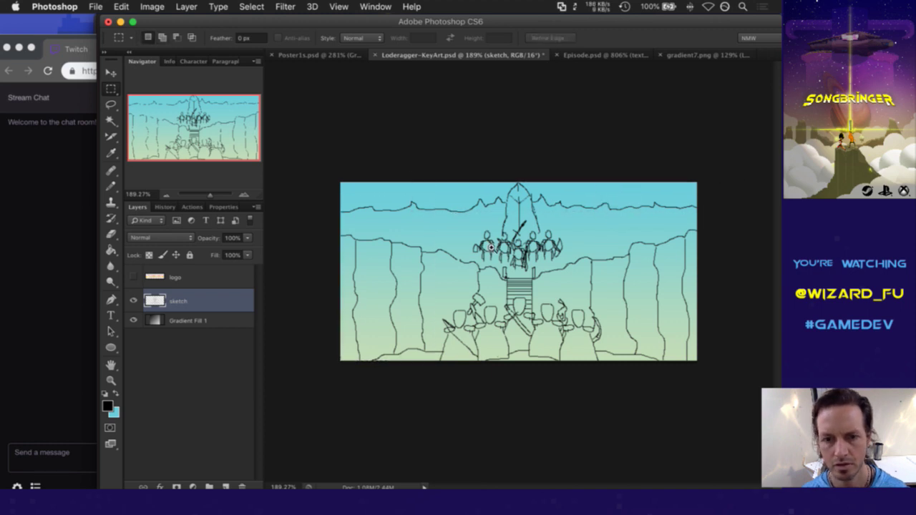
Step: Select the small heroes and the large foreground figures on the sketch layer with two rectangular marquees
scroll(521, 250, "up", 3)
left_click_drag(443, 190, 634, 299)
left_click_drag(380, 324, 701, 462)
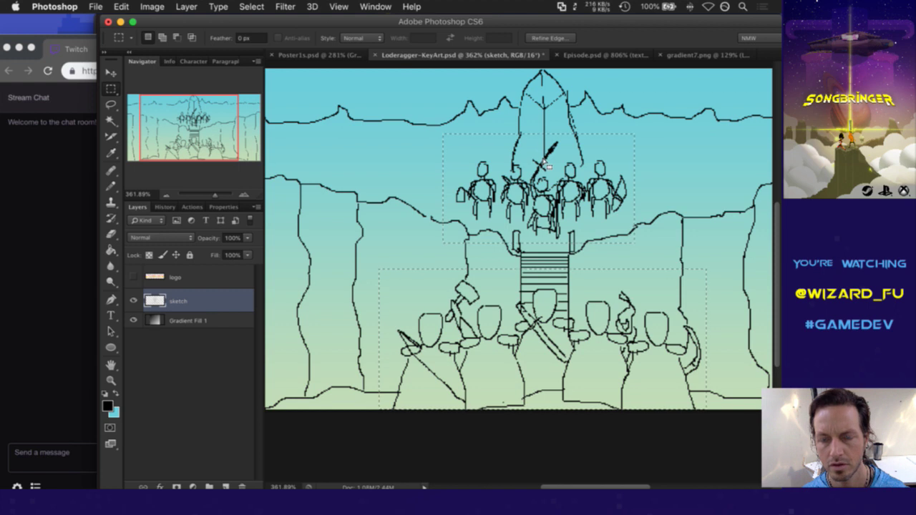
left_click(522, 147)
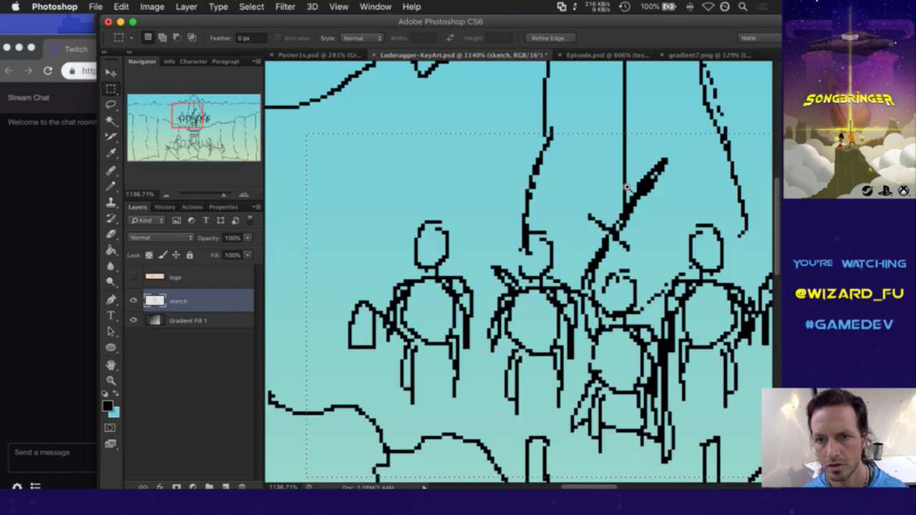
Step: Subtract the central tower's outlines and the stray lines between the upper figures from the rectangular selection around the upper characters
left_click(613, 179, "alt")
left_click_drag(680, 190, 569, 181)
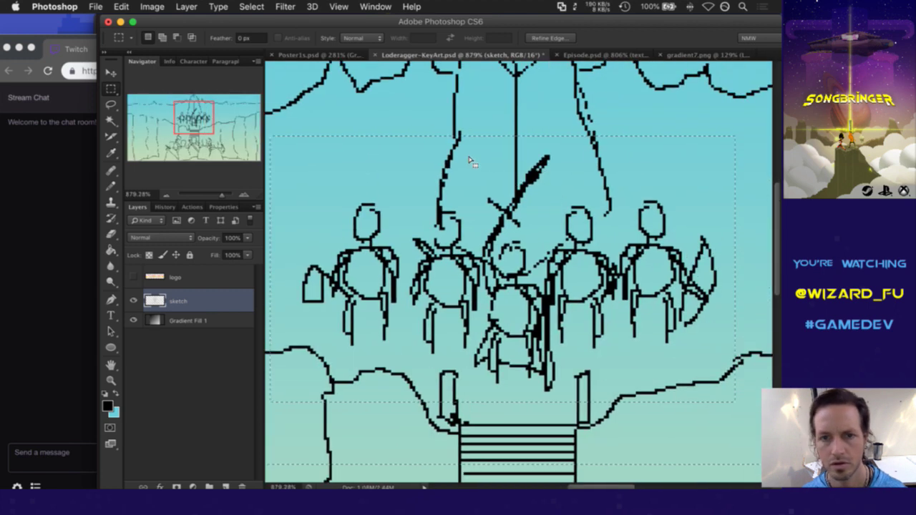
left_click_drag(427, 136, 480, 212)
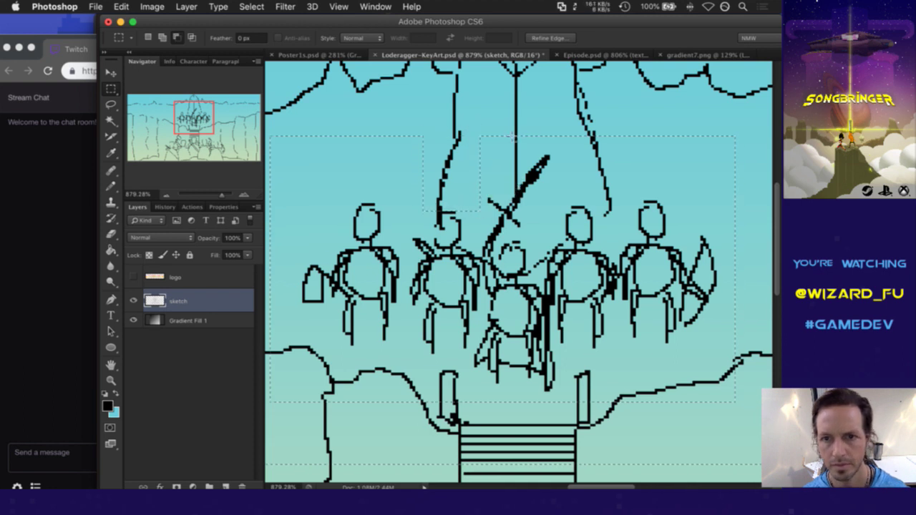
left_click_drag(507, 130, 516, 192)
left_click_drag(579, 125, 617, 224)
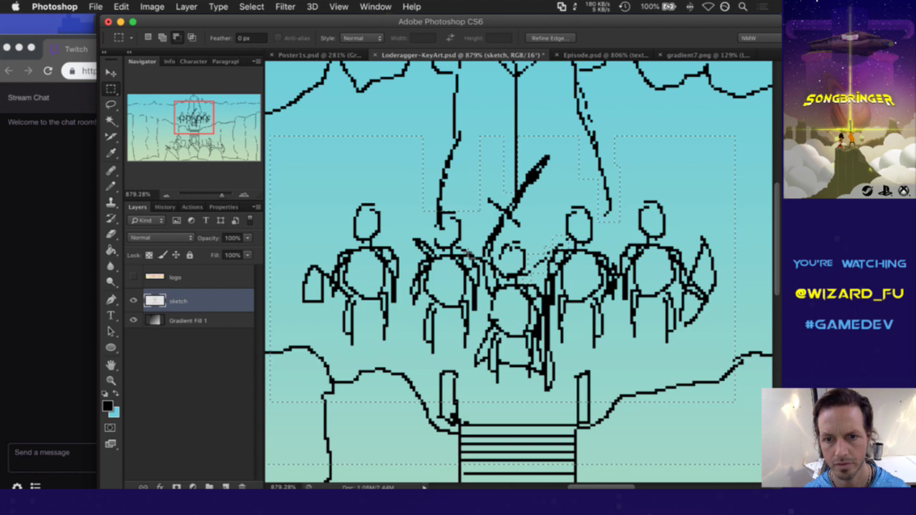
left_click_drag(458, 209, 475, 222)
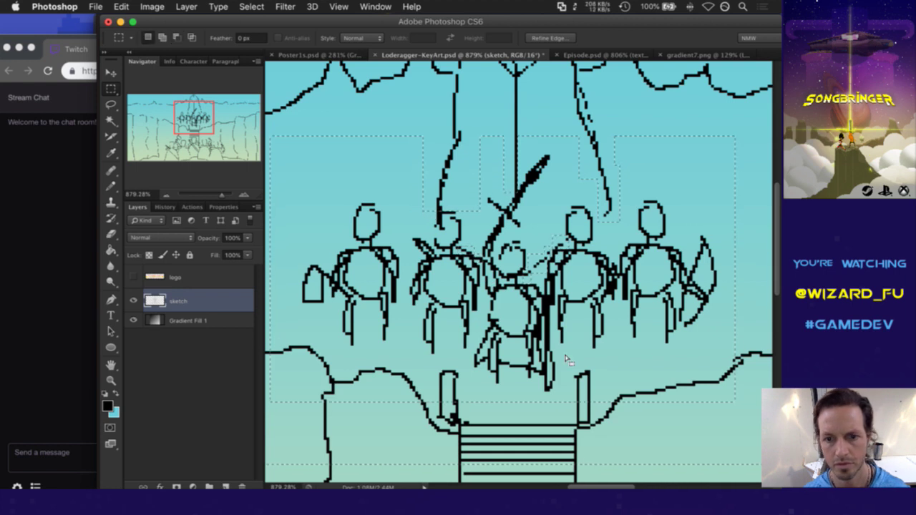
Step: Subtract both stair posts and the cliff-top lines beneath the upper characters from the selection
left_click_drag(435, 371, 461, 430)
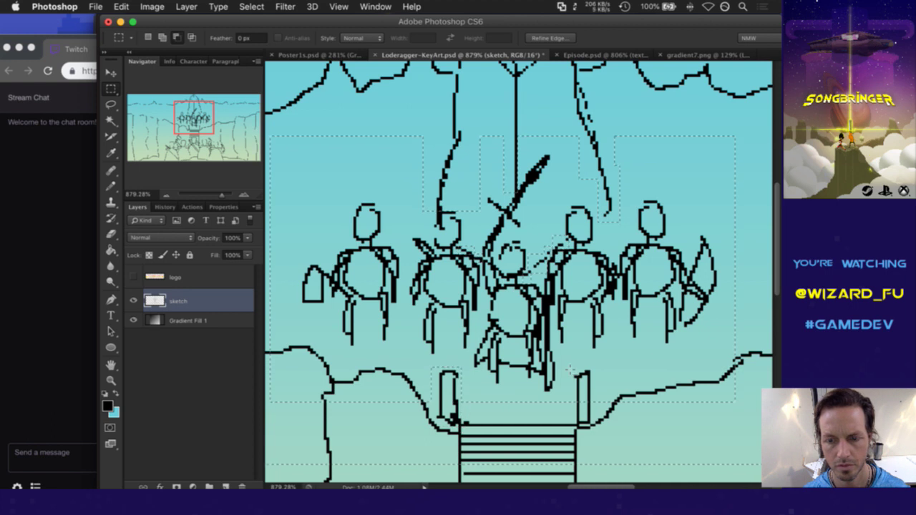
left_click_drag(602, 392, 603, 395)
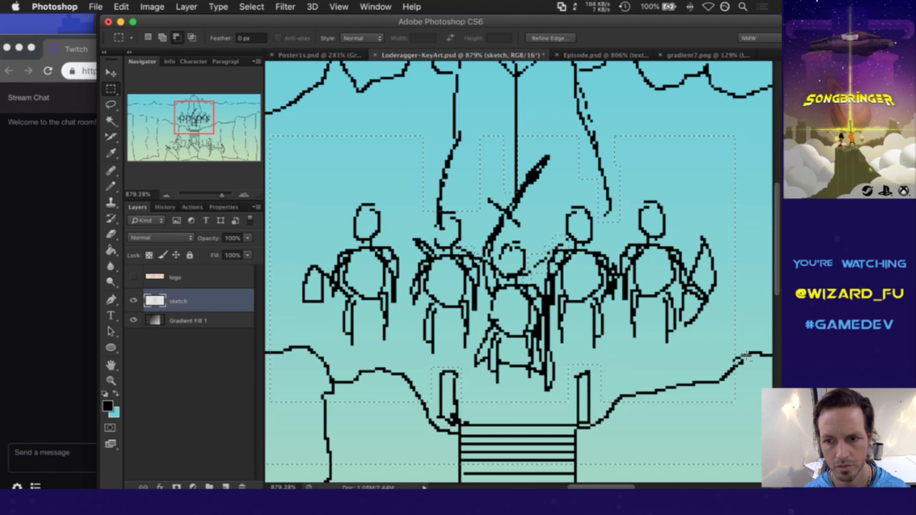
left_click_drag(747, 362, 601, 428)
left_click_drag(430, 415, 270, 354)
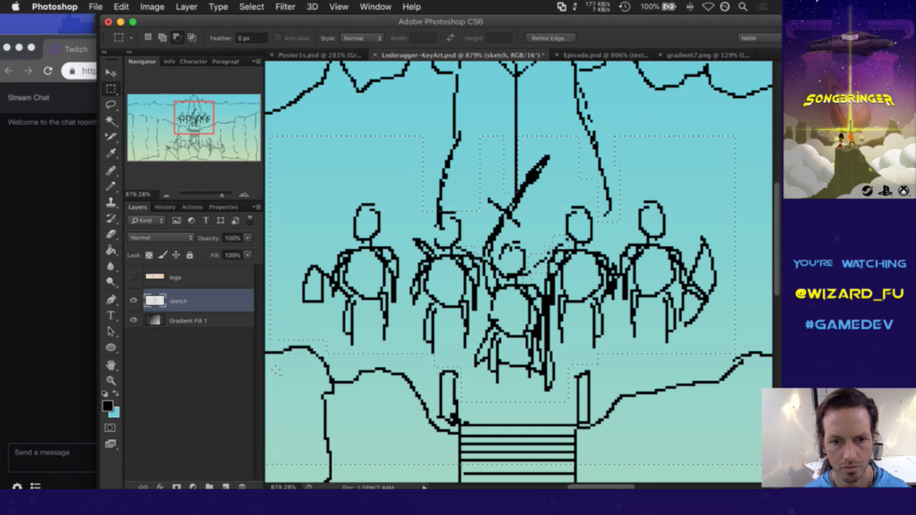
Step: Exclude the cliff edge and ground line beside the leftmost lower figure from the selection around the lower characters
scroll(481, 387, "down", 6)
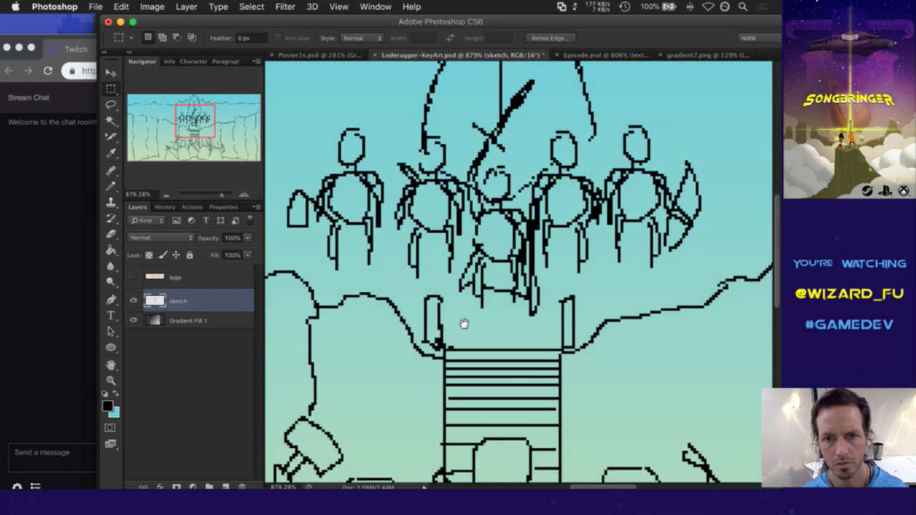
left_click_drag(408, 368, 465, 226)
left_click_drag(344, 327, 436, 204)
left_click_drag(322, 357, 380, 369)
key("super+d")
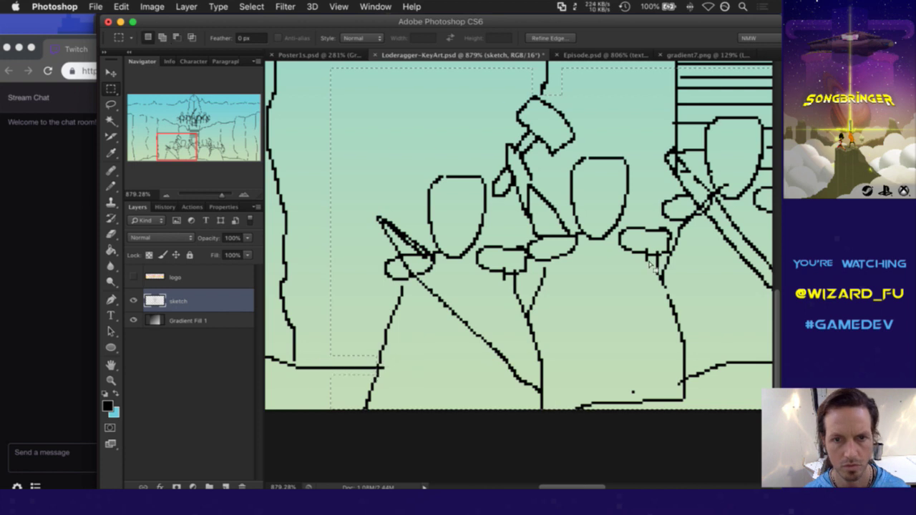
Step: Subtract the cliff wall and ground line around the rightmost lower figure from the selection, keeping its curved weapon selected
left_click_drag(715, 250, 475, 305)
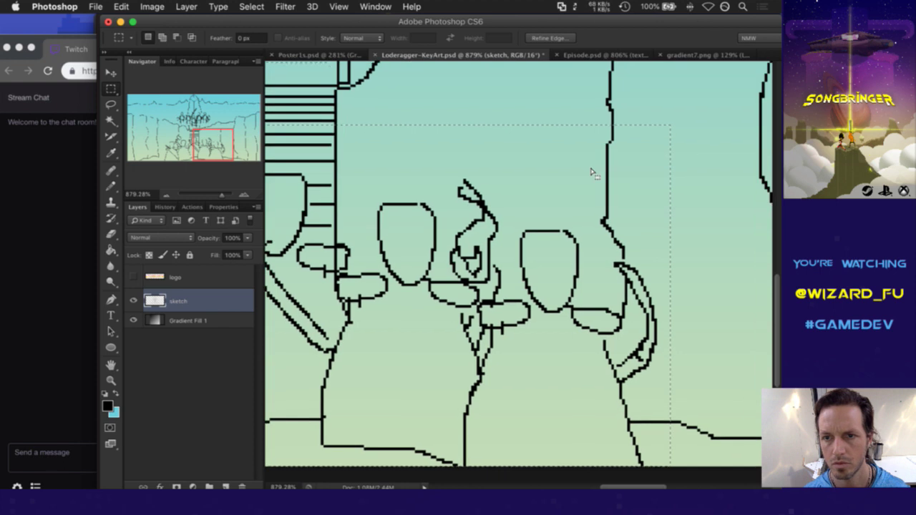
left_click_drag(601, 171, 644, 259)
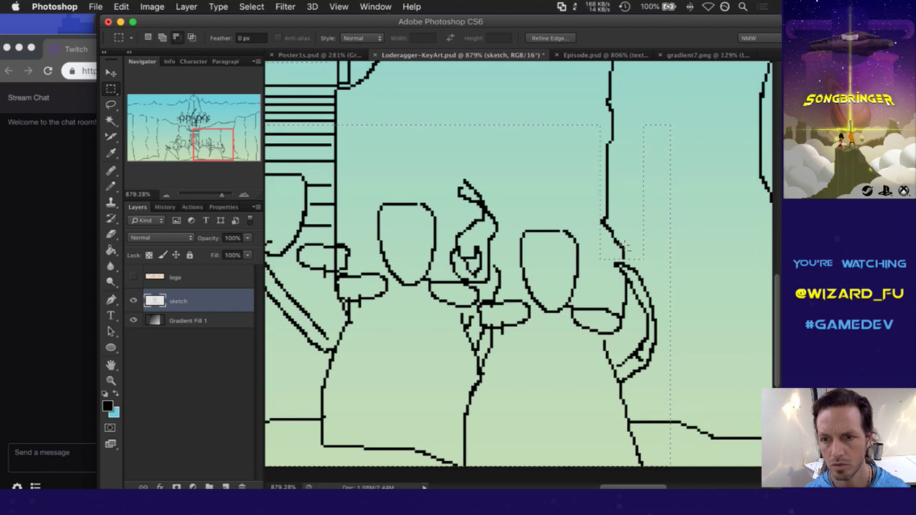
left_click_drag(628, 290, 631, 331)
left_click_drag(683, 410, 630, 428)
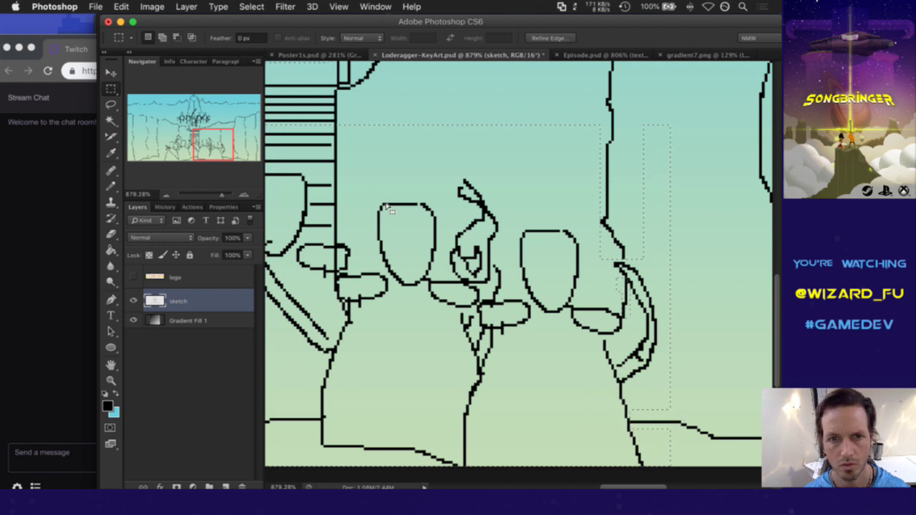
Step: Subtract the staircase lines above and around the central lower figure's head and sword from the selection
scroll(361, 187, "down", 2)
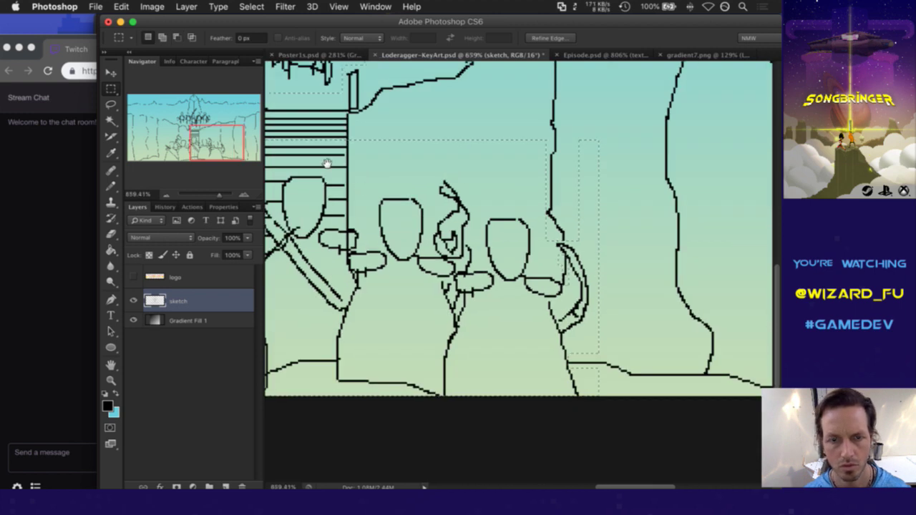
scroll(358, 161, "down", 1)
left_click_drag(389, 160, 453, 165)
left_click_drag(372, 141, 481, 171)
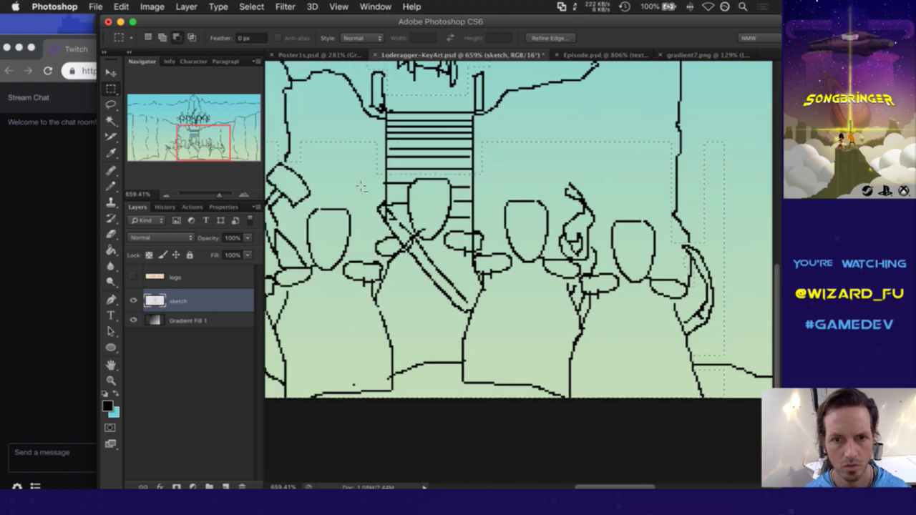
left_click_drag(376, 170, 419, 197)
left_click_drag(464, 223, 485, 239)
left_click(496, 225)
left_click_drag(474, 198, 354, 201)
left_click_drag(321, 156, 334, 185)
left_click_drag(401, 168, 330, 193)
left_click_drag(341, 162, 340, 160)
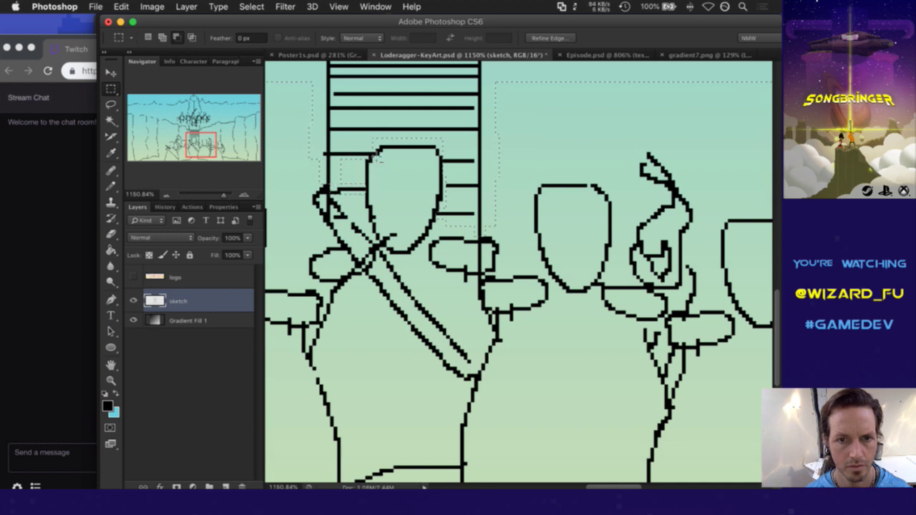
Step: Cut the selected figures onto a new layer and name it "sketch characters"
scroll(384, 242, "down", 5)
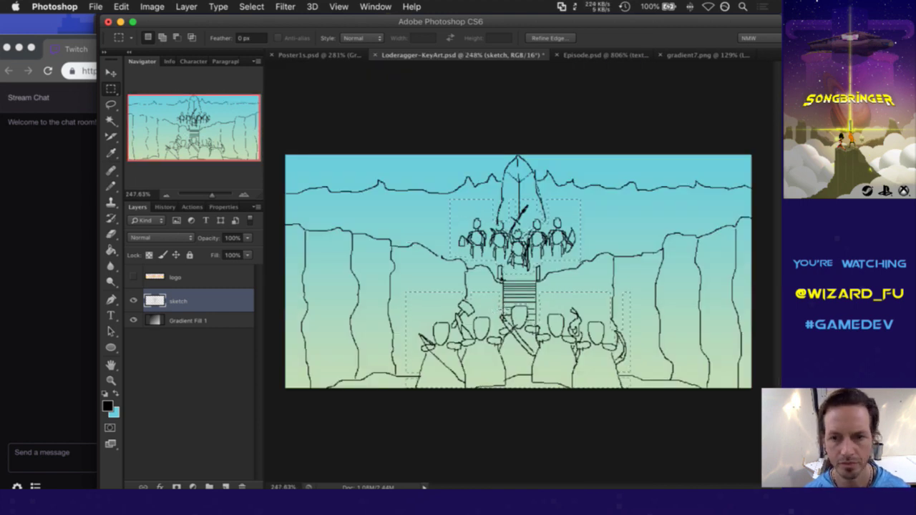
right_click(484, 247)
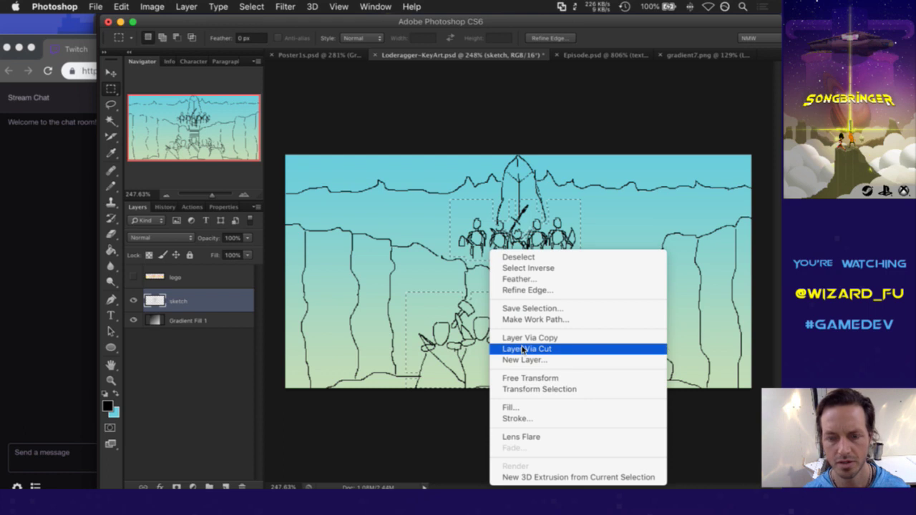
left_click(147, 320)
key("super+j")
double_click(181, 302)
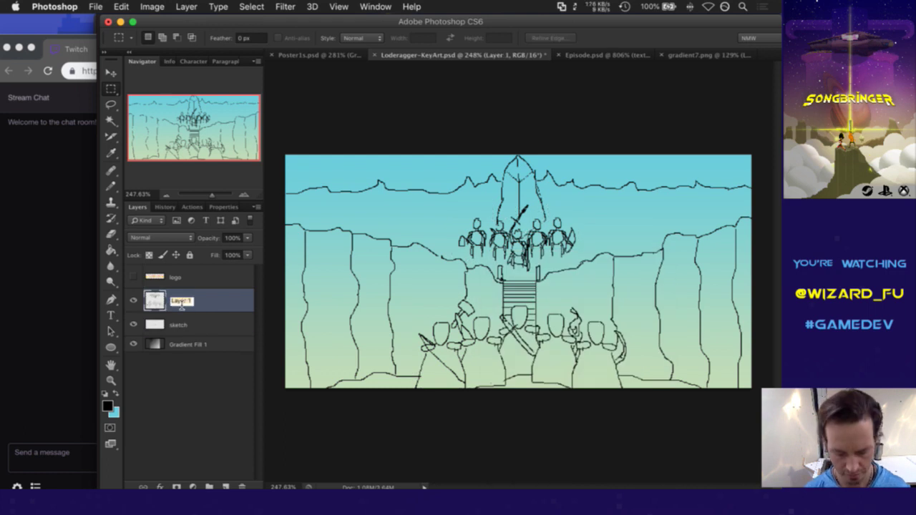
type("stetch characters")
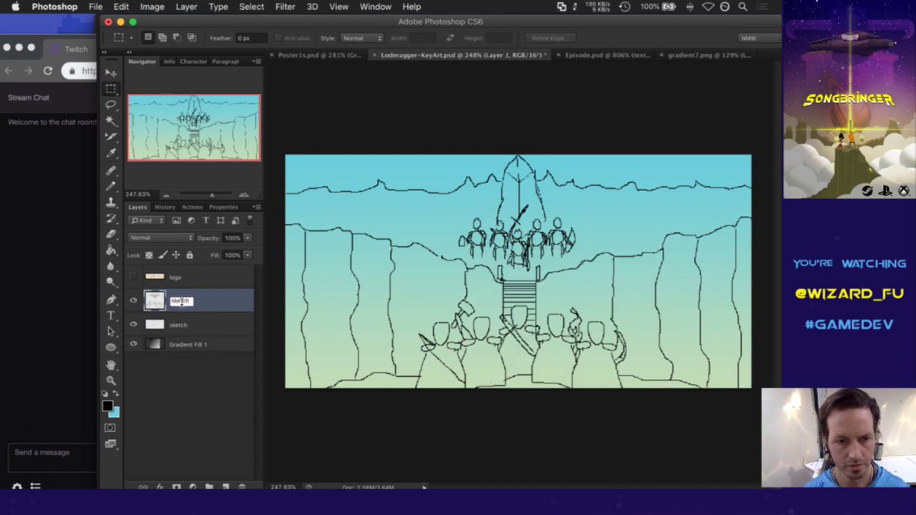
key("Return")
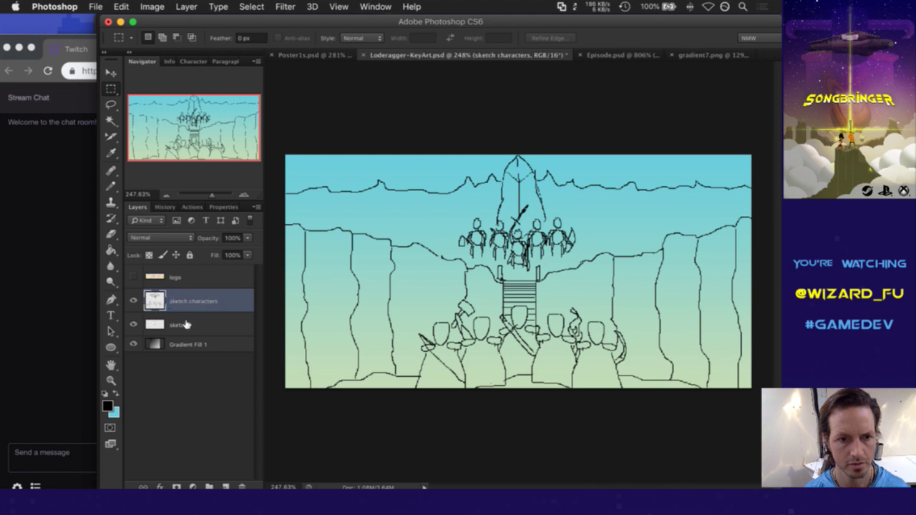
Step: Rename the original sketch layer as "sketch bg" and hide it
double_click(185, 325)
type("bg")
key("Return")
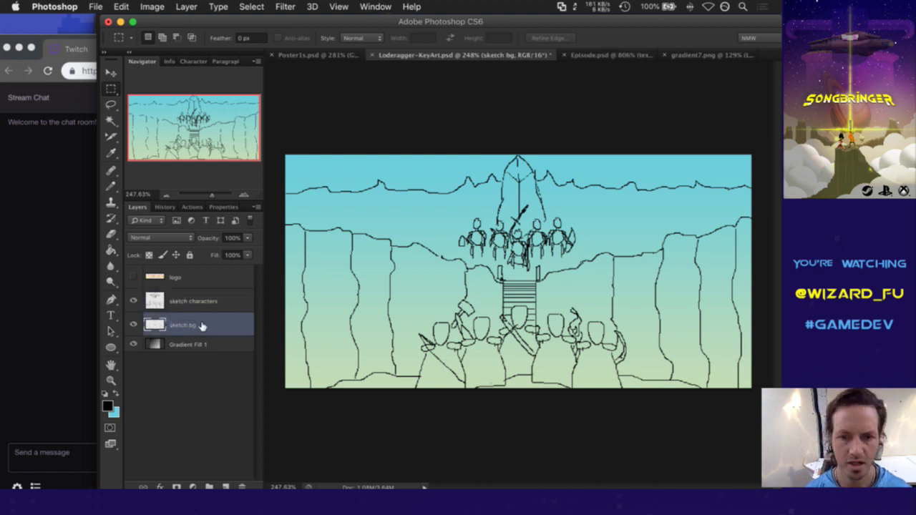
left_click(132, 323)
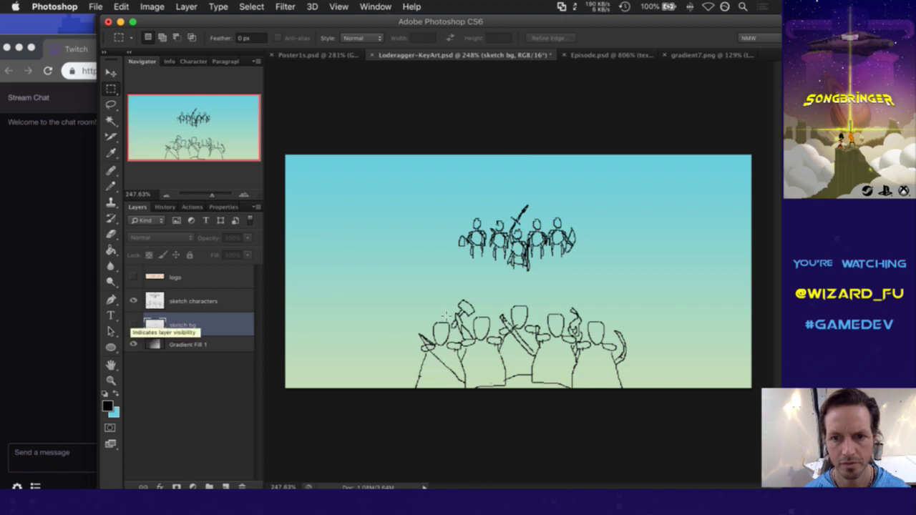
Step: On the sketch characters layer, erase stray pixels on the central lower figure's sword and redraw its crossguard with the Pencil
left_click_drag(480, 360, 544, 358)
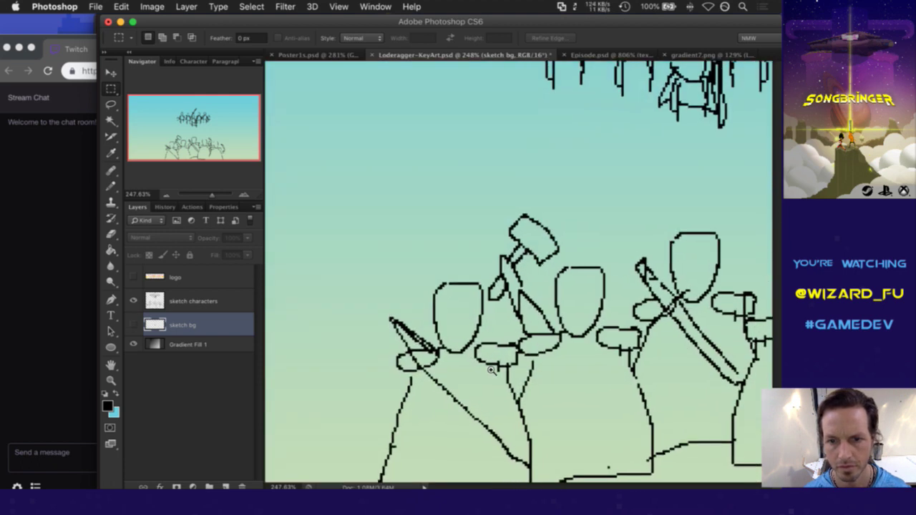
scroll(608, 301, "down", 2)
key("b")
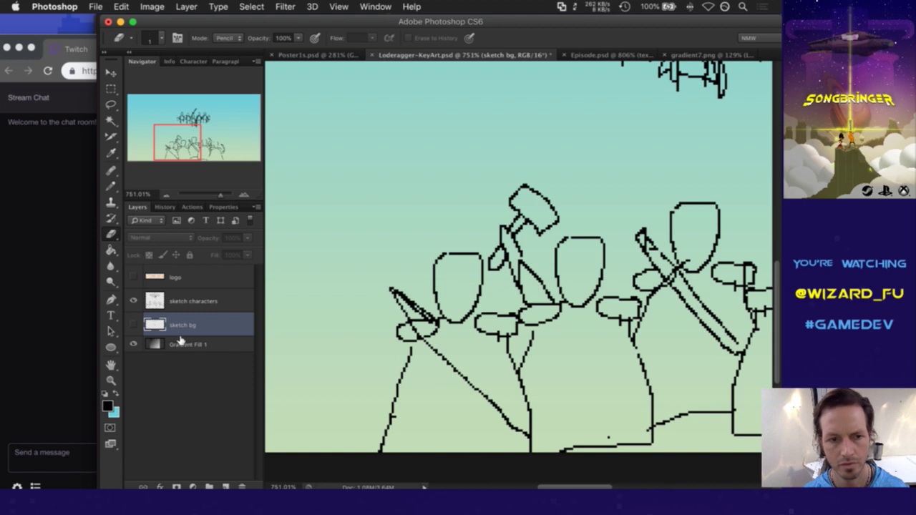
left_click(202, 300)
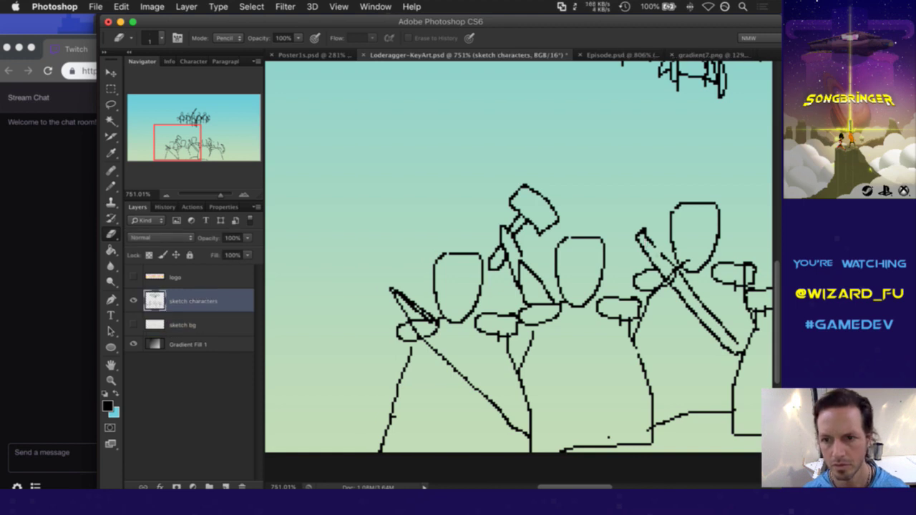
key("b")
key("e")
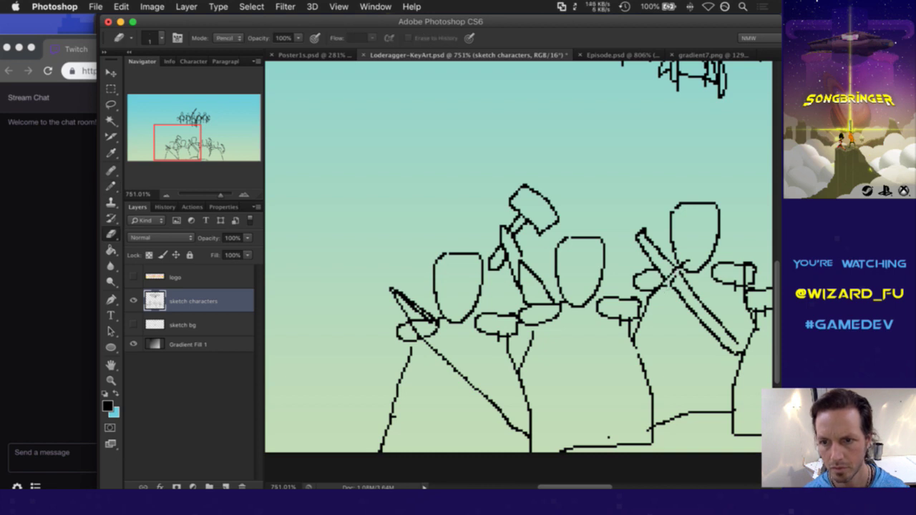
key("b")
left_click_drag(689, 261, 668, 288)
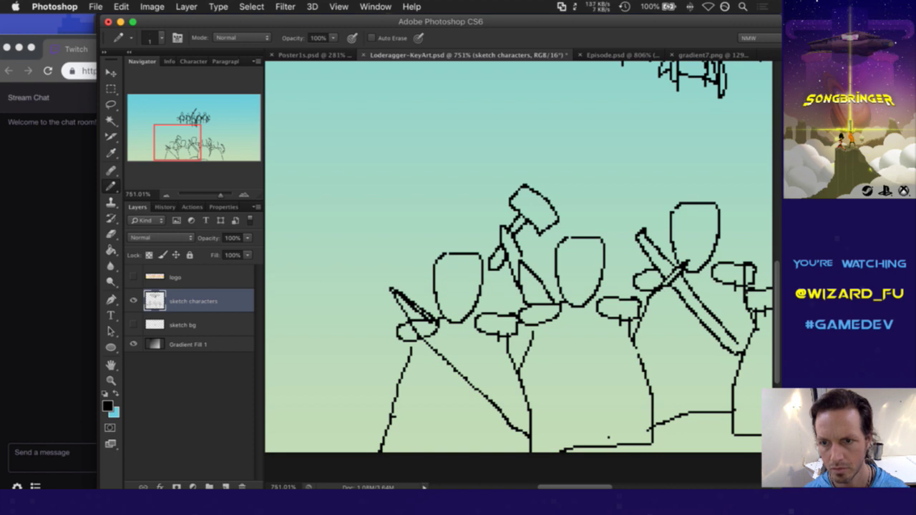
Step: Check the remaining lower figures for leftover background lines and save the document
scroll(748, 287, "right", 5)
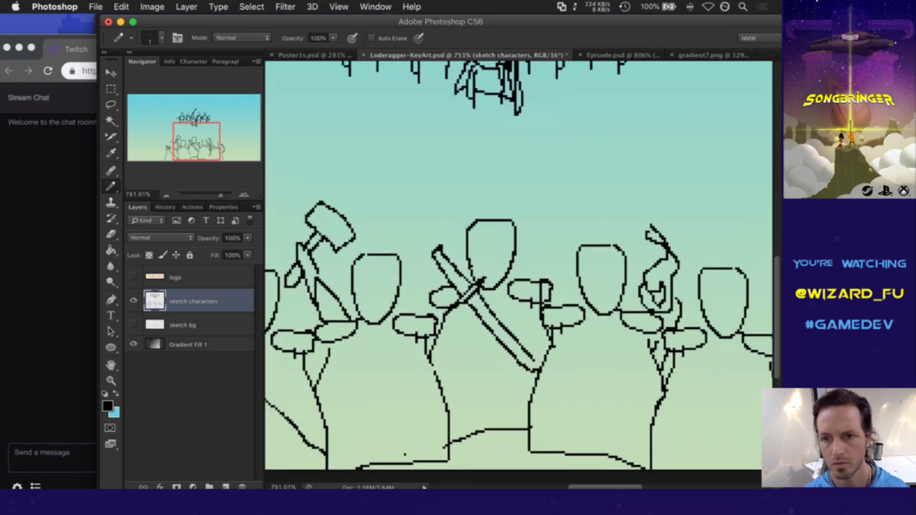
scroll(606, 272, "right", 3)
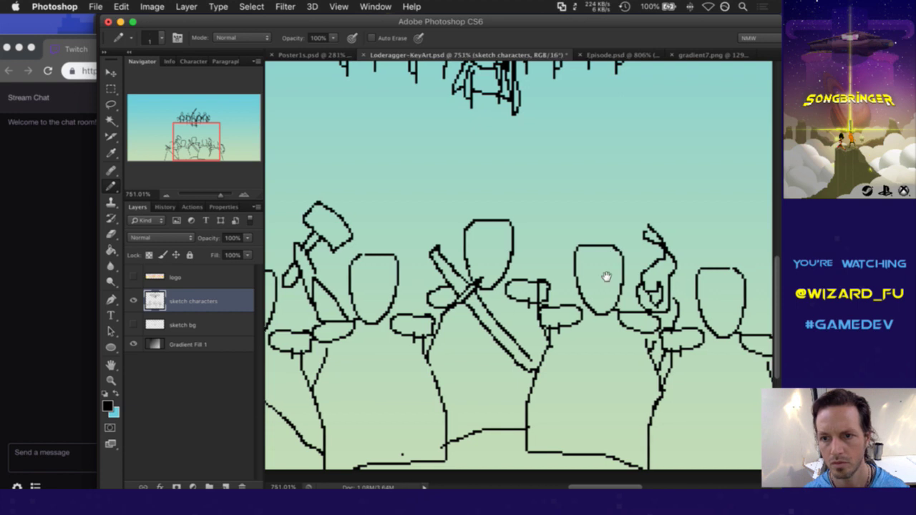
scroll(540, 272, "down", 5)
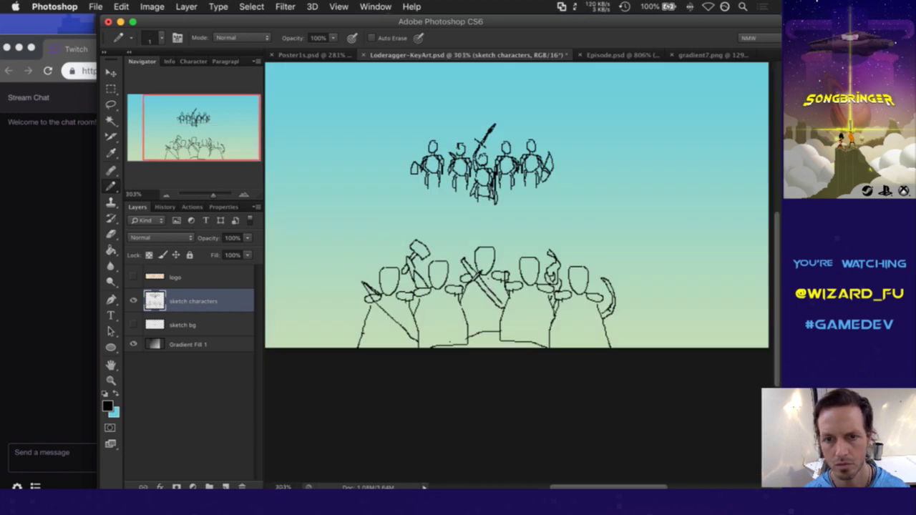
key("super+s")
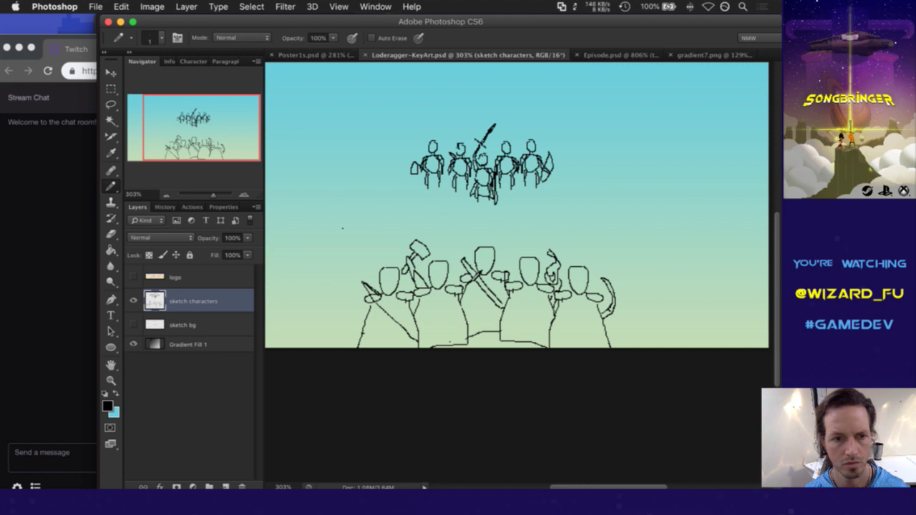
Step: Show the sketch bg layer again, toggle both sketch layers to compare them, and make sketch bg the active layer
left_click(133, 324)
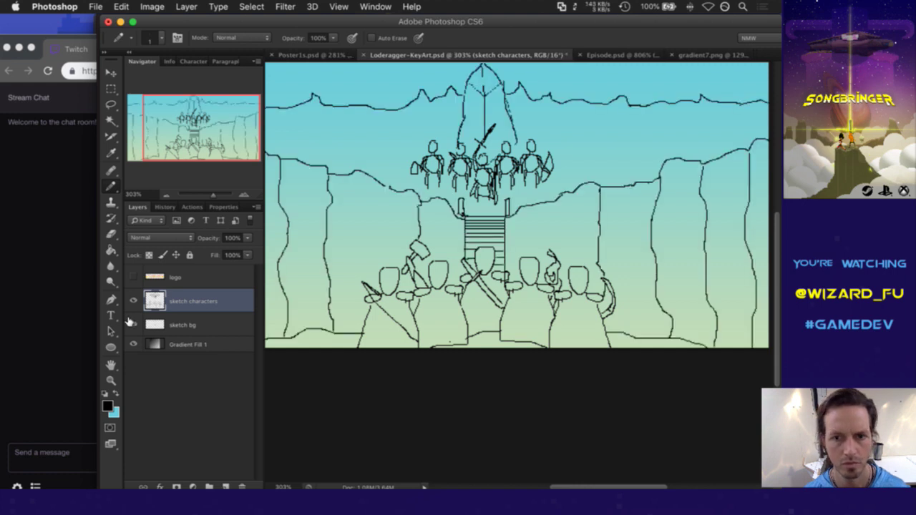
left_click(133, 324)
left_click(133, 324)
left_click(134, 301)
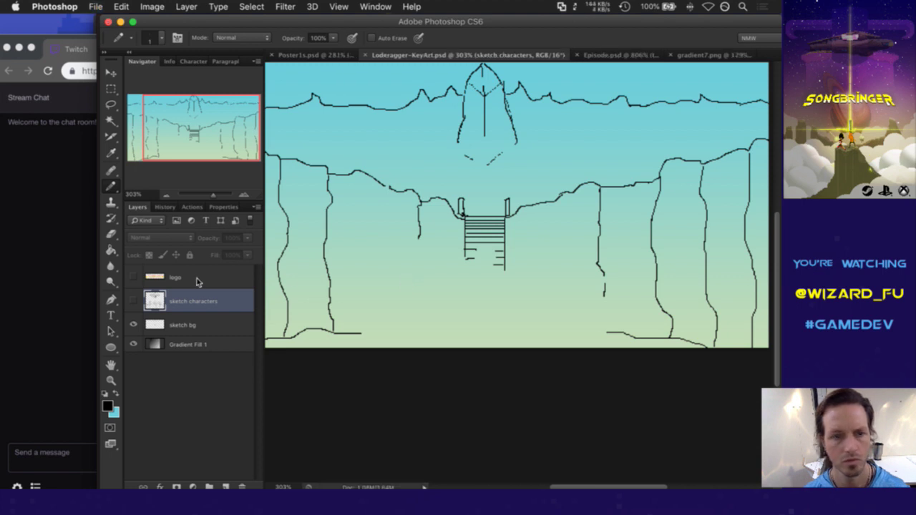
left_click(135, 301)
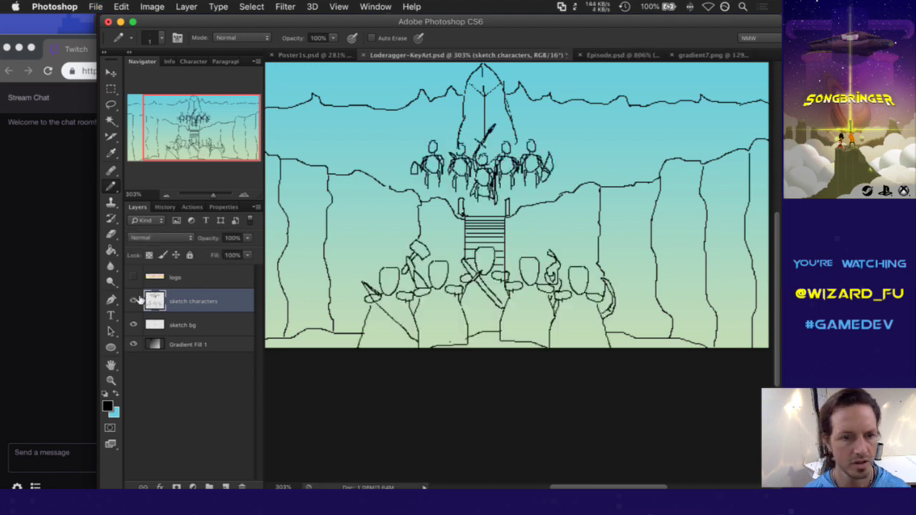
left_click(187, 324)
scroll(439, 227, "down", 4)
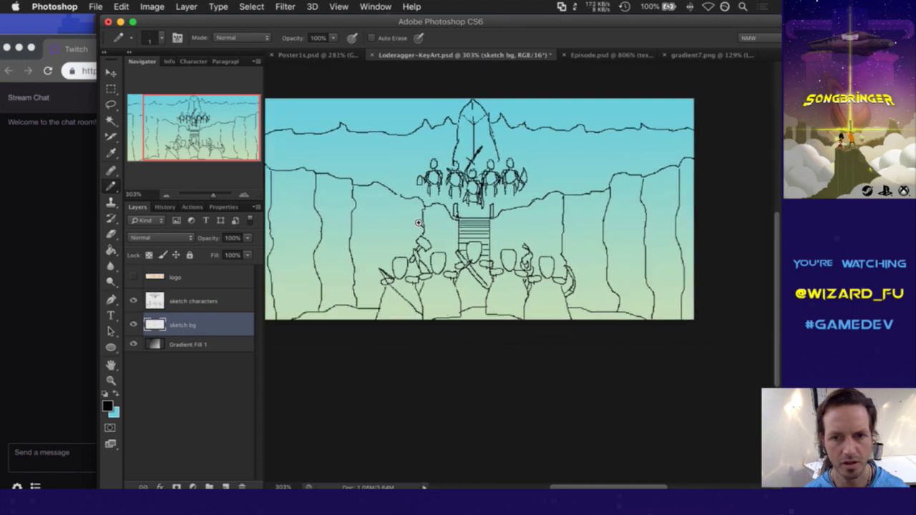
Step: Lower the opacity of the sketch bg layer to 20%
left_click(246, 239)
left_click_drag(249, 251, 207, 252)
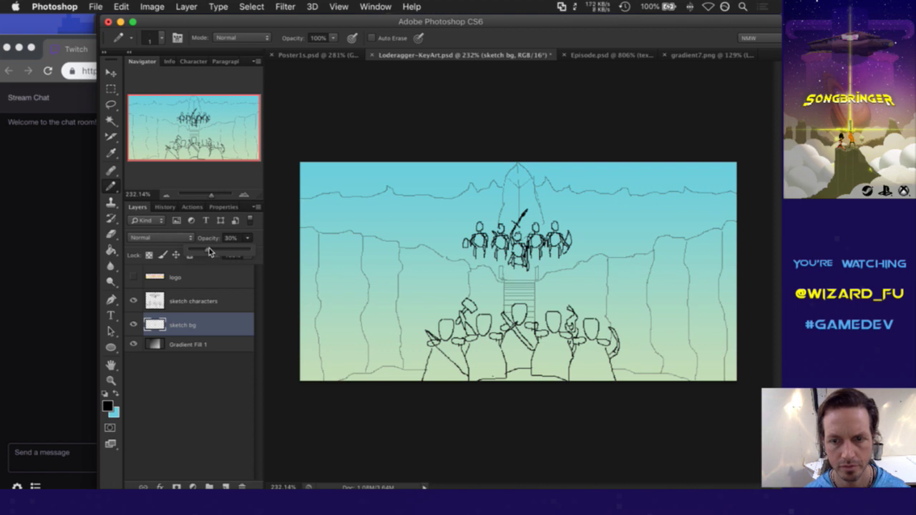
left_click_drag(204, 248, 202, 248)
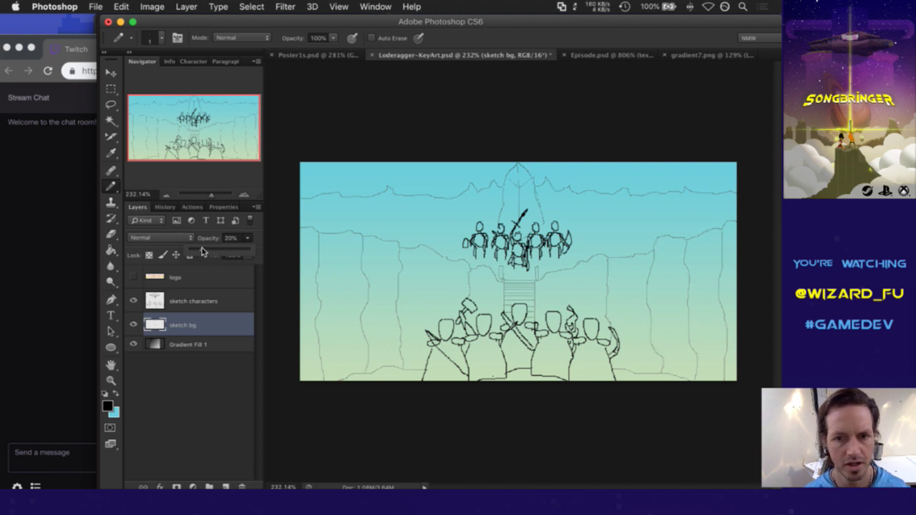
Step: Lower the opacity of the sketch characters layer to 48% and save the document
left_click(193, 300)
left_click(247, 242)
left_click_drag(248, 243, 219, 252)
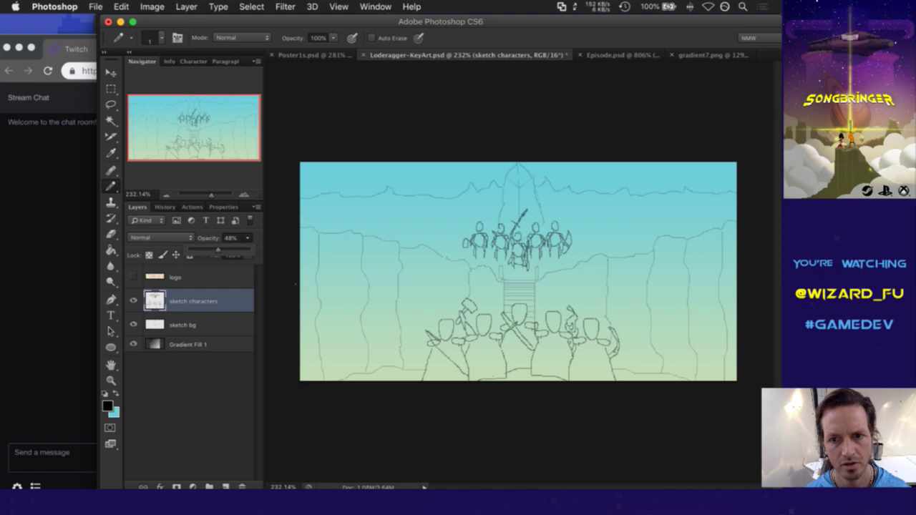
key("m")
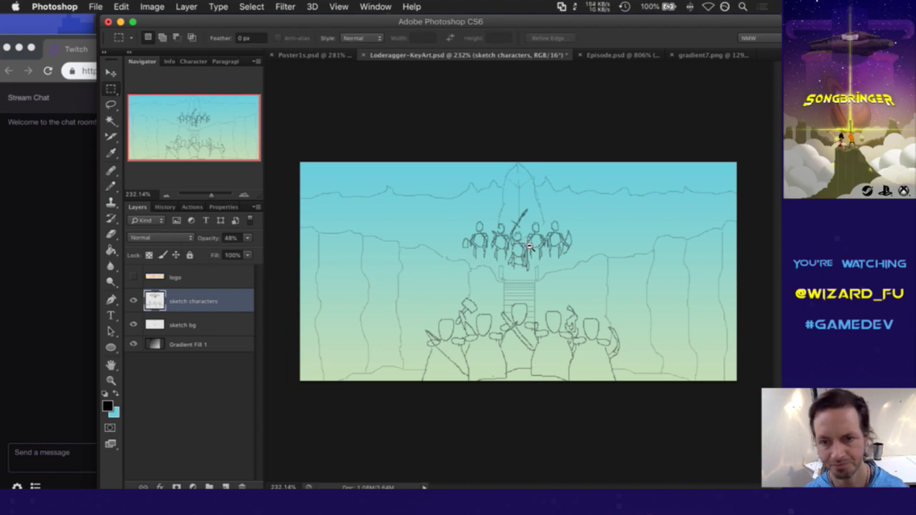
scroll(534, 247, "up", 1)
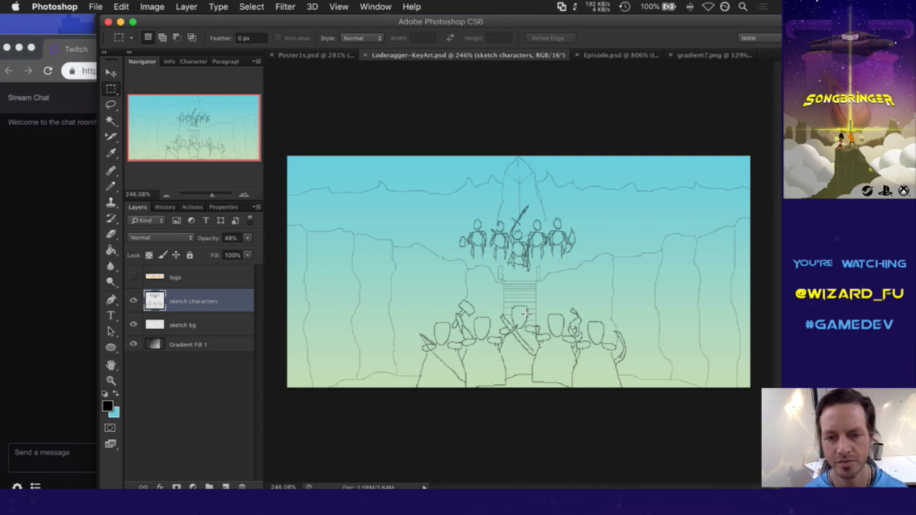
Step: Switch to iTerm, clear the terminal, and check the repository status with the gs alias
key("super+Tab")
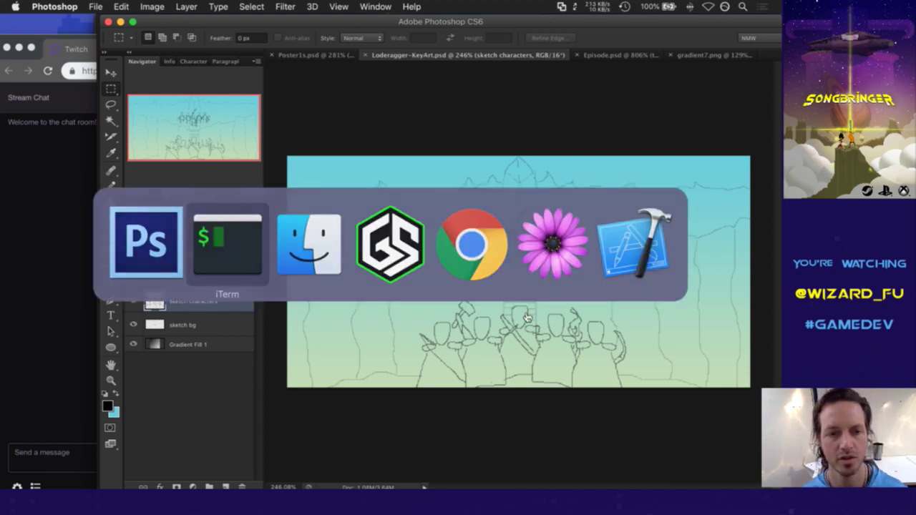
type("clear")
key("Return")
type("gs")
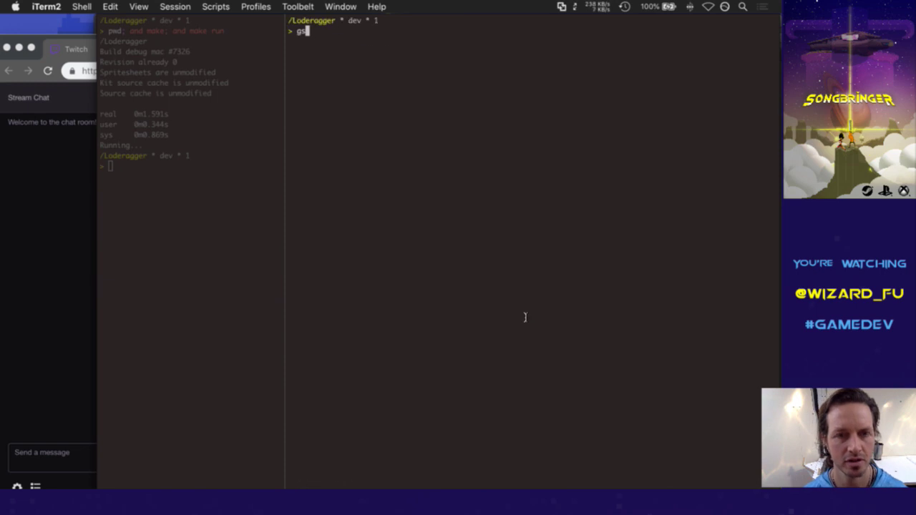
key("Return")
Step: Stage the new Loderagger-KeyArt.psd file with ga and start a commit with gc
type("ga")
key("Return")
type("gc")
key("Return")
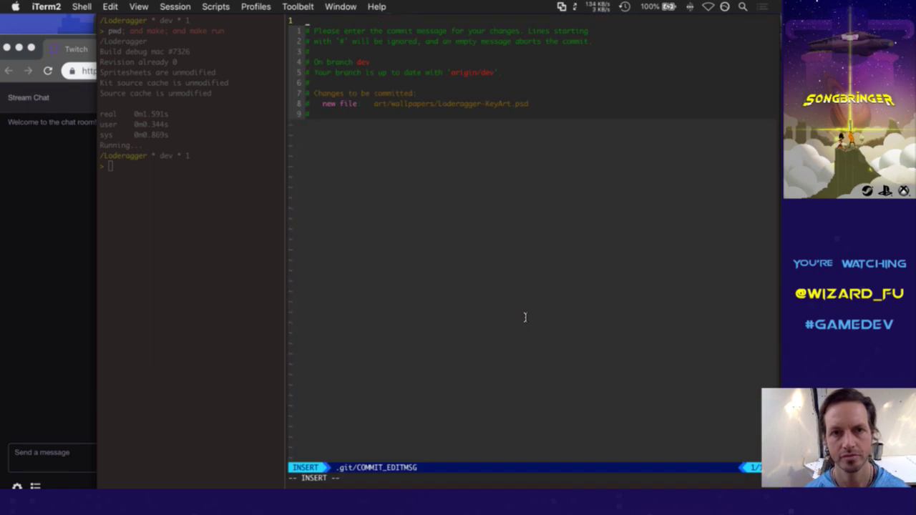
Step: Enter the commit message "Start key art image", then write and quit the editor to complete the commit
type("Start ")
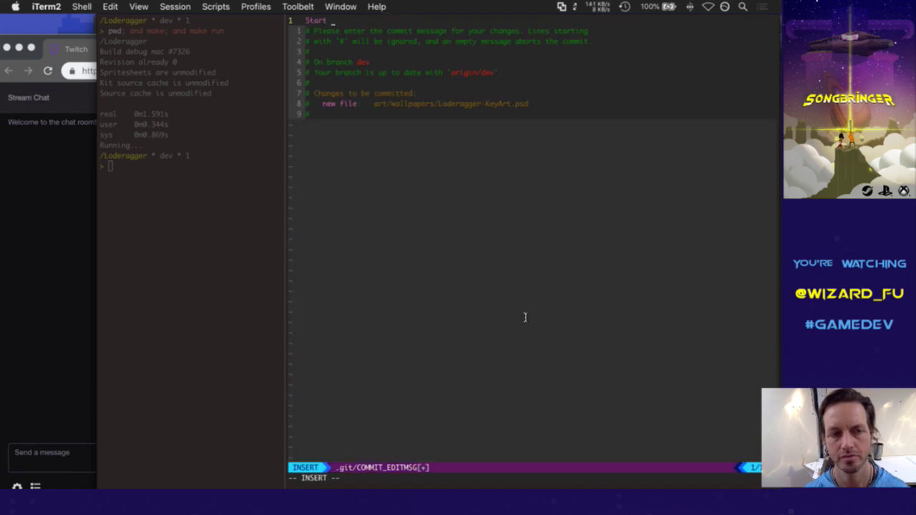
type("Key")
key("BackSpace")
key("BackSpace")
key("BackSpace")
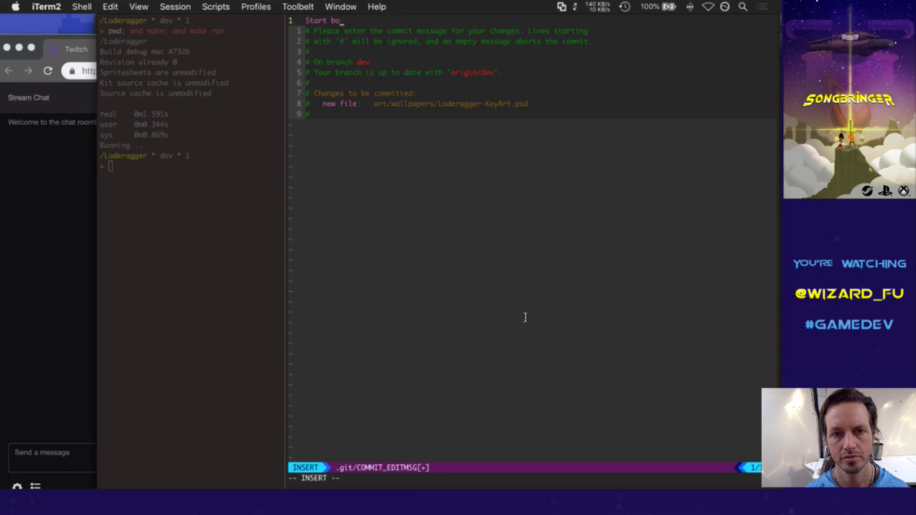
type("key art image")
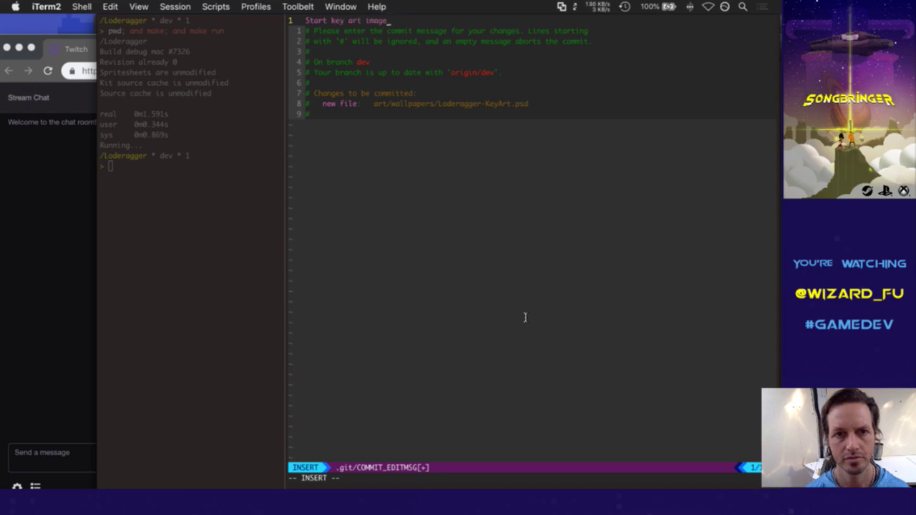
key("Escape")
type(":wq")
key("Return")
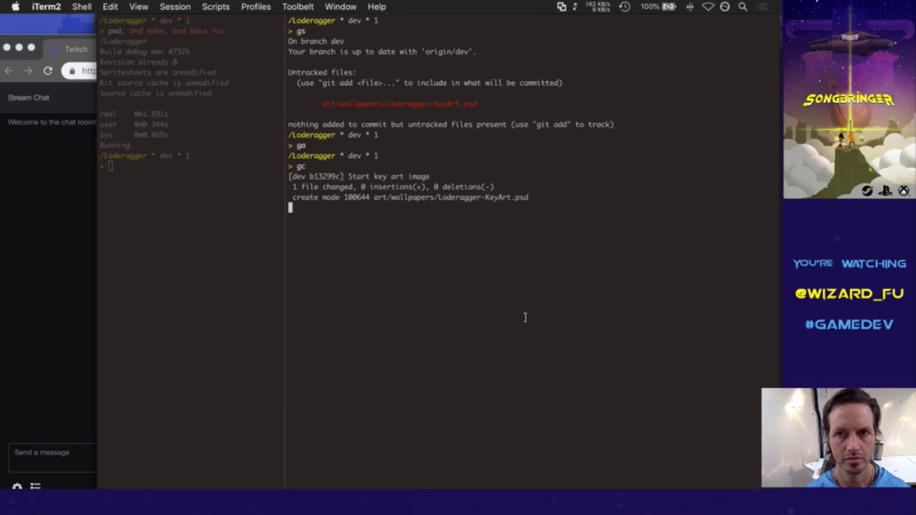
Step: Switch to Photoshop, show the logo layer, and nudge the logo up by about 3 pixels
key("super+Tab")
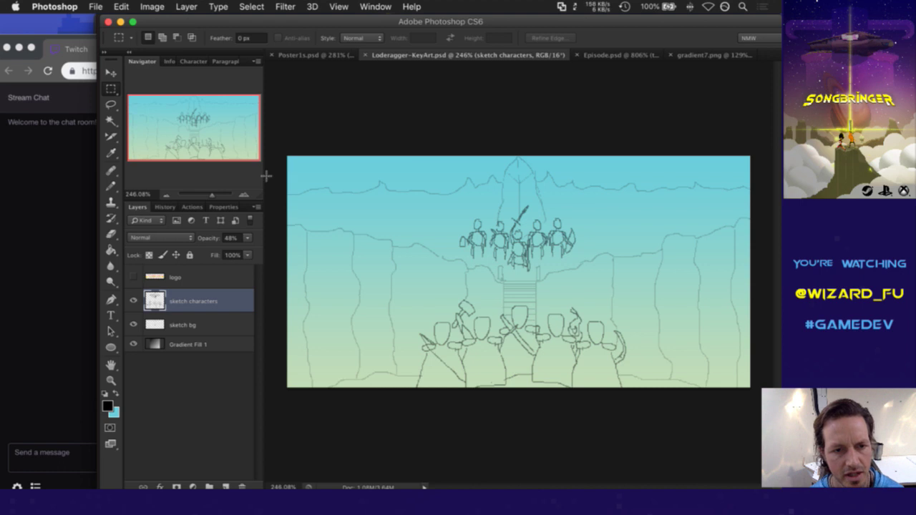
left_click(201, 278)
left_click(132, 277)
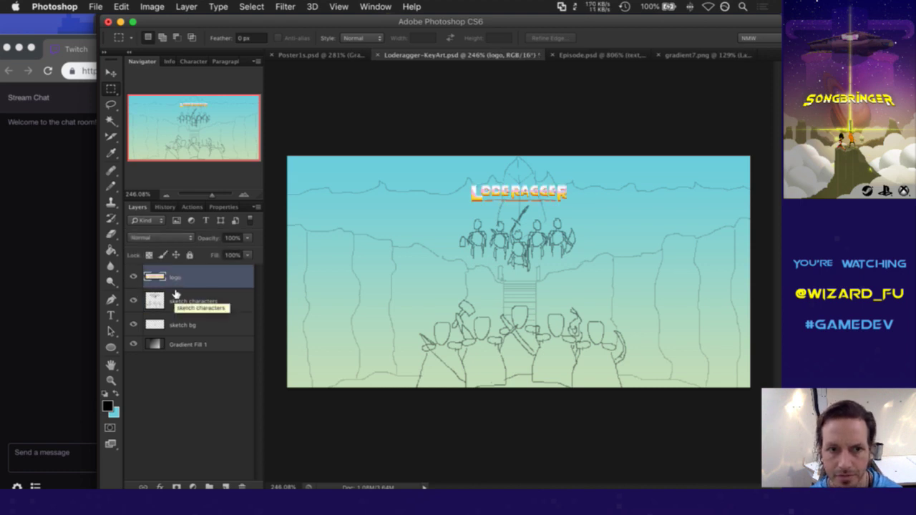
key("v")
key("Up")
key("Up")
key("Up")
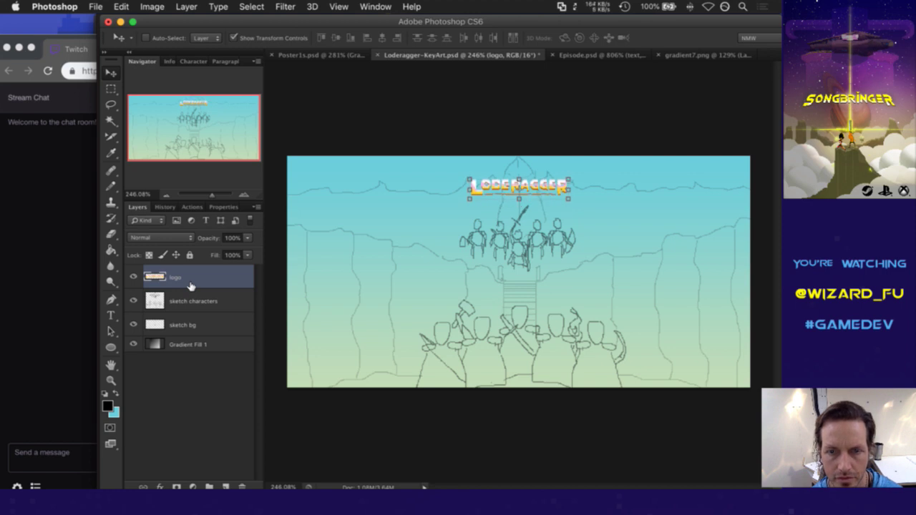
Step: Duplicate the logo layer, hide the original, and scale the copy up to about 136% with Free Transform
key("m")
key("super+j")
left_click(134, 300)
key("super+t")
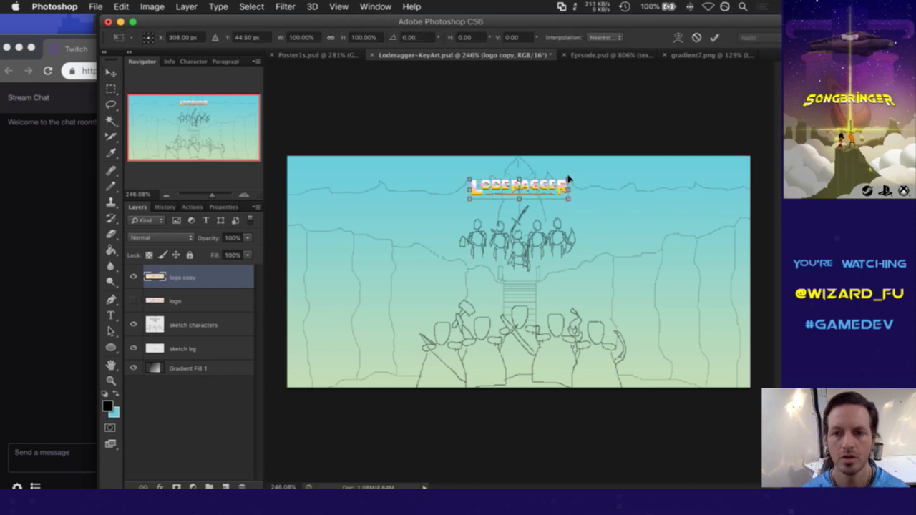
left_click_drag(569, 199, 605, 214)
Step: Switch to the Twitch chat in Chrome and send the message "HeyGuys"
left_click(28, 266)
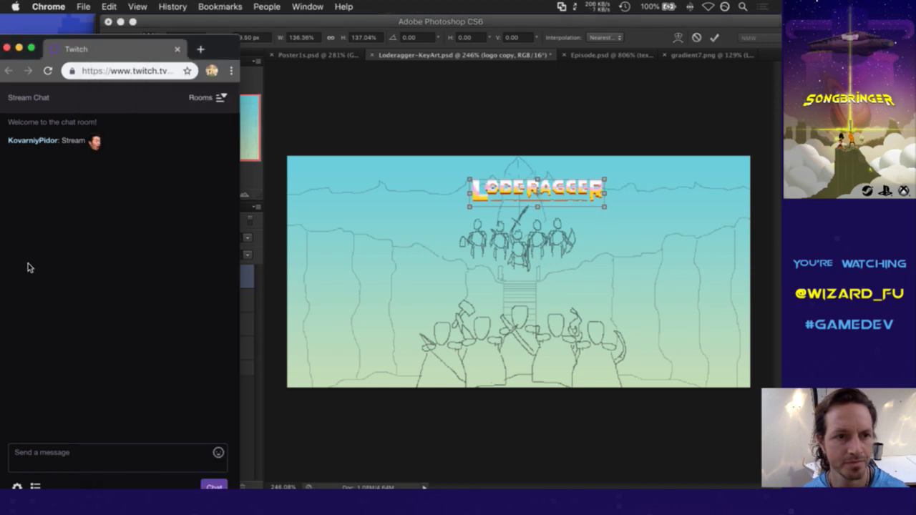
left_click(84, 470)
type("HeyGuys")
key("Return")
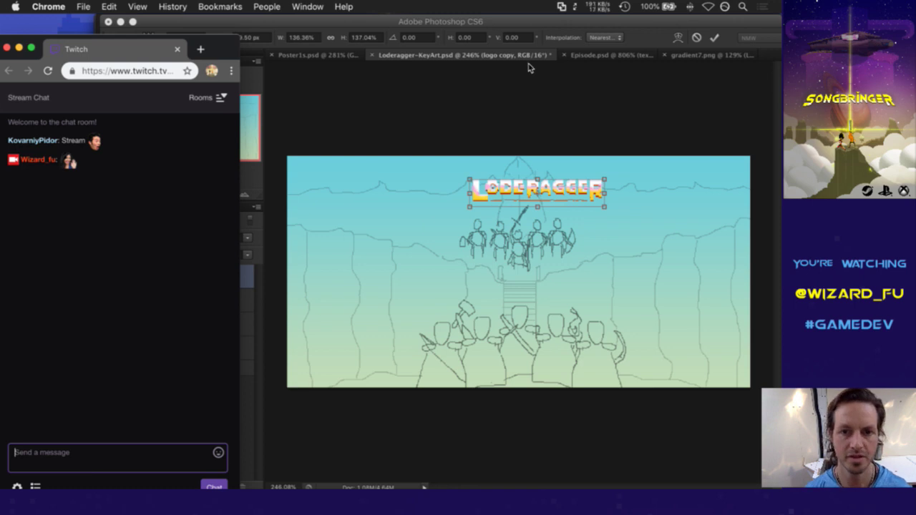
Step: In Photoshop, enlarge the logo copy to about 178%, centre it above the upper figures at X 308, Y 48 px, and apply the transform
left_click(608, 22)
left_click_drag(564, 184, 539, 182)
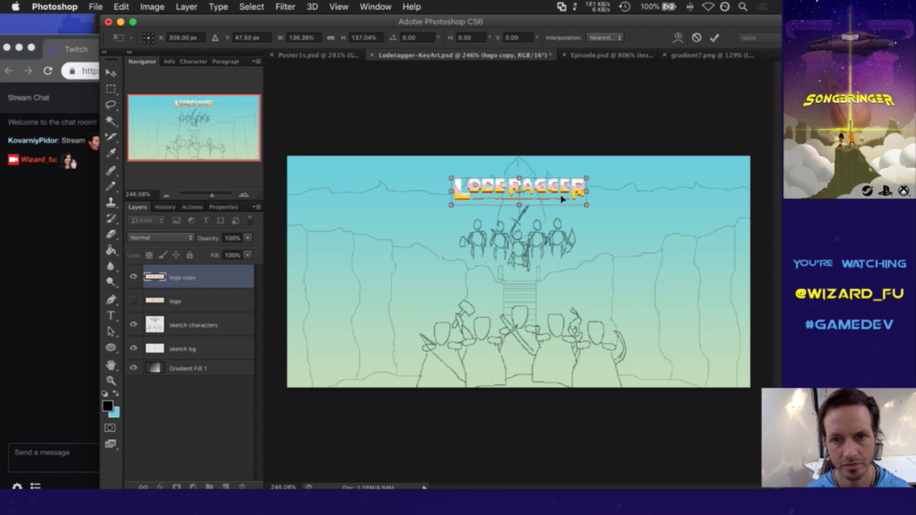
left_click_drag(586, 205, 625, 227)
left_click_drag(597, 192, 576, 189)
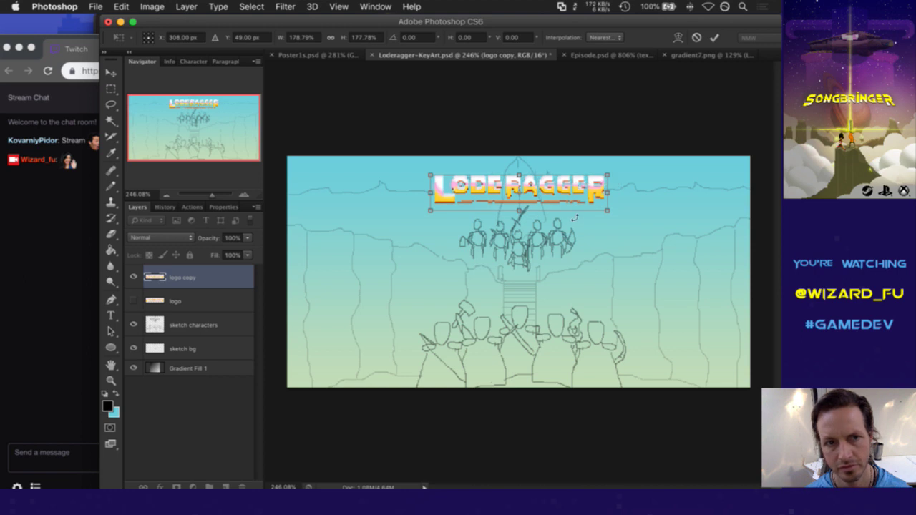
key("Up")
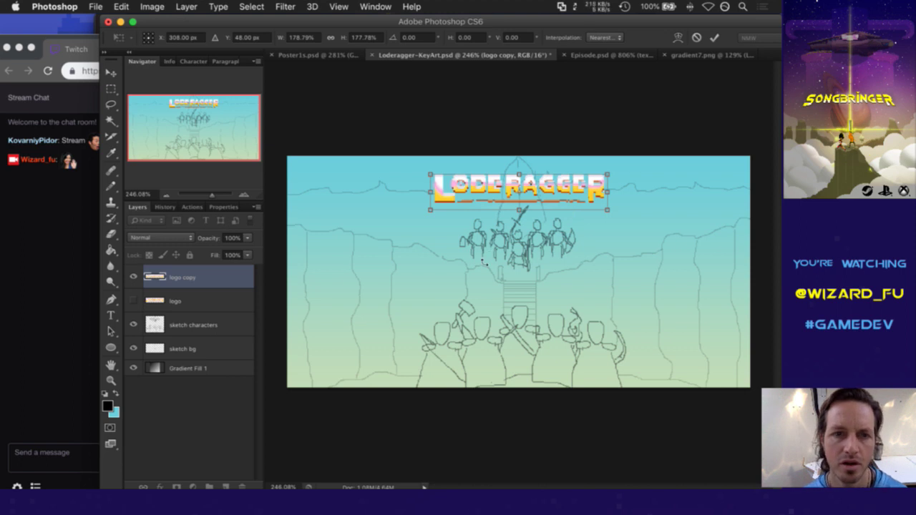
left_click(714, 37)
key("m")
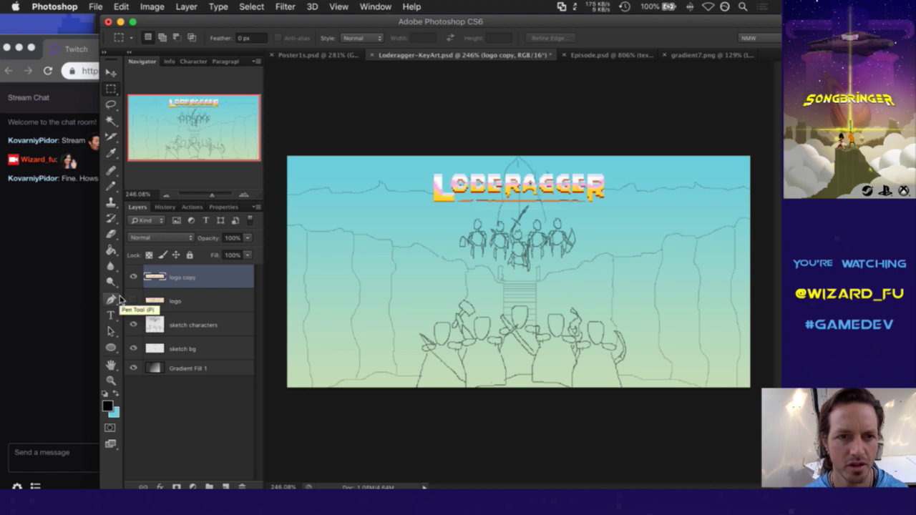
Step: Bring the Twitch chat forward to read the new message, then switch to iTerm and launch the Loderagger game
left_click(32, 227)
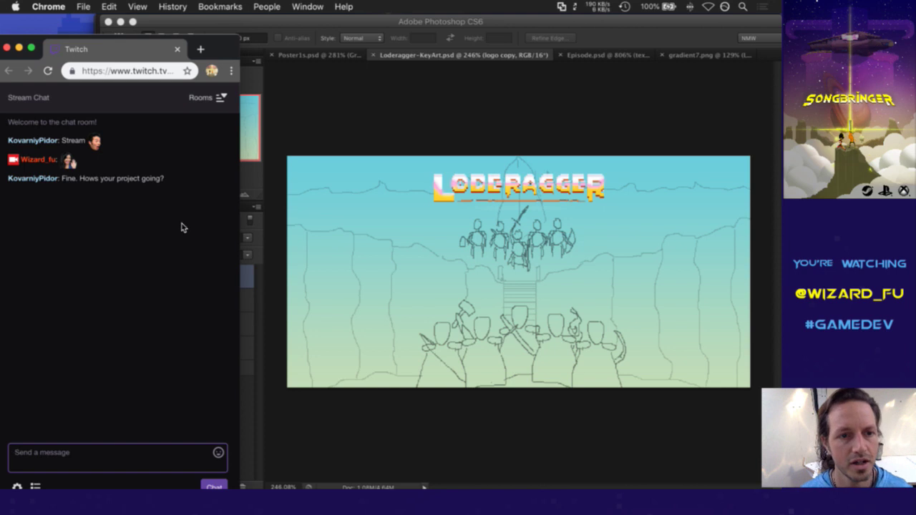
key("super+Tab")
key("super+Tab")
type(";up")
key("Return")
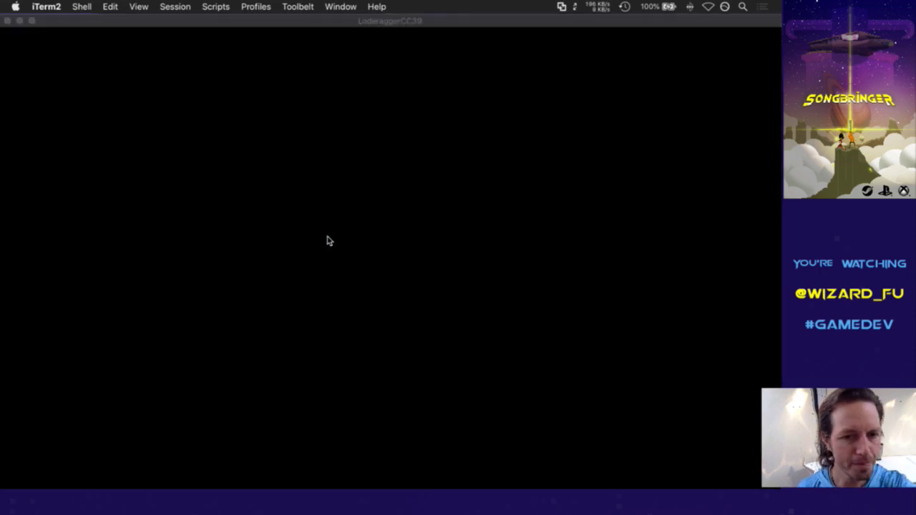
Step: Move the roleless character west to the axe building and take the lumberjack role
key("Right")
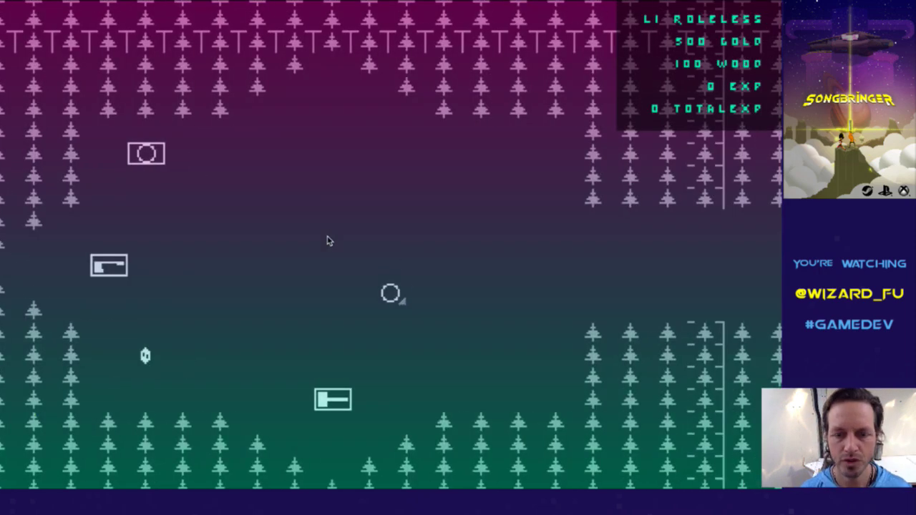
key("Up")
key("Left")
key("Right")
key("Left")
key("Down")
key("Left")
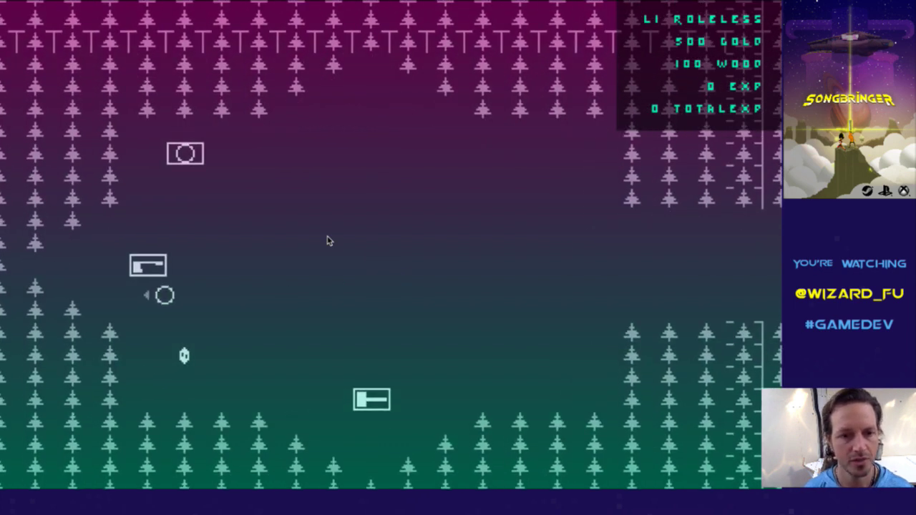
key("Up")
key("Right")
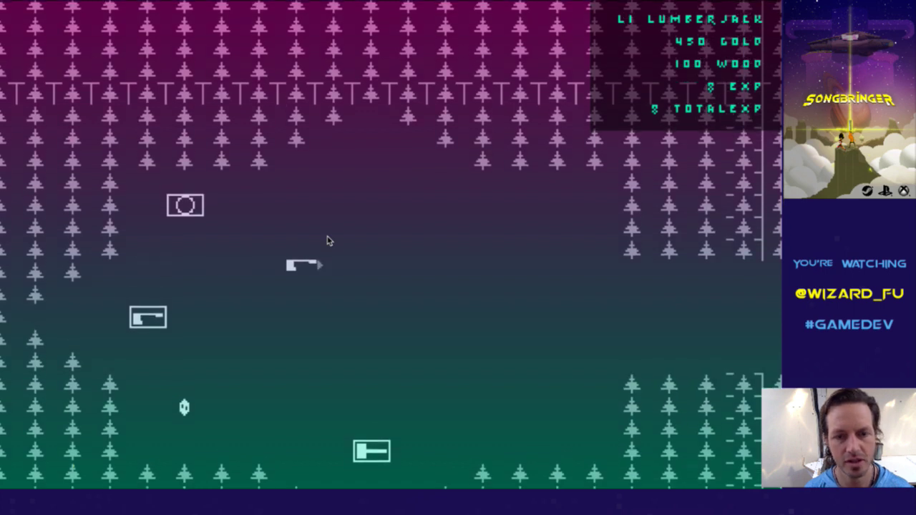
Step: Move the lumberjack east through the forest, cutting a way past the trees toward the skull enemy
key("Up")
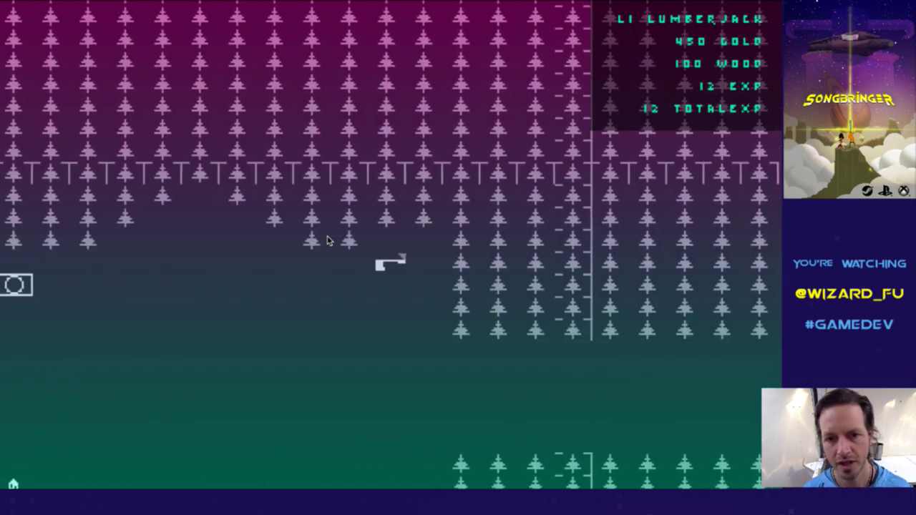
key("Right")
key("Up")
key("Down")
key("Right")
key("Right")
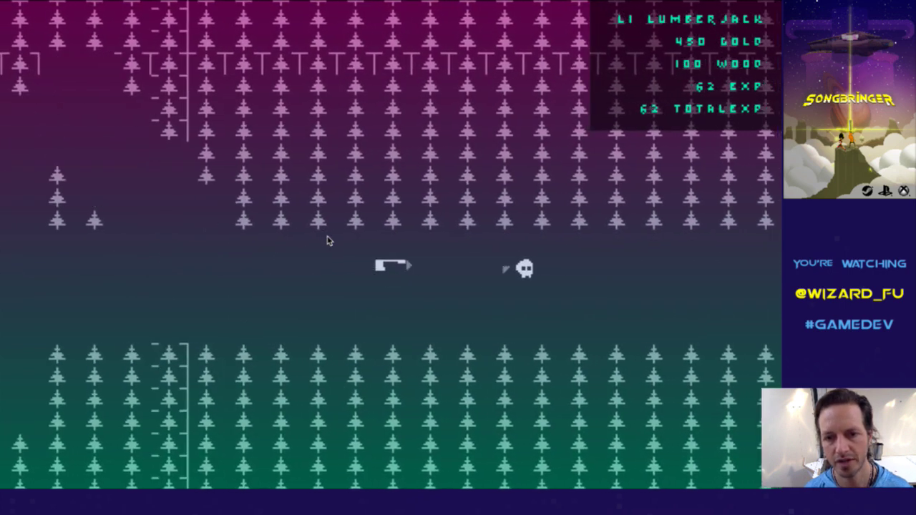
key("Right")
key("Right")
key("Right")
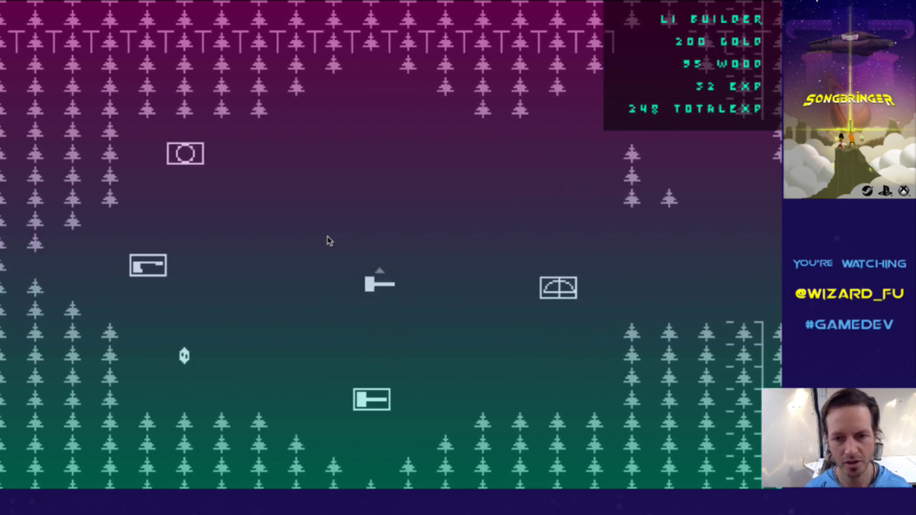
Step: As the builder, cycle through the building options and construct the tower building just above the character
key("space")
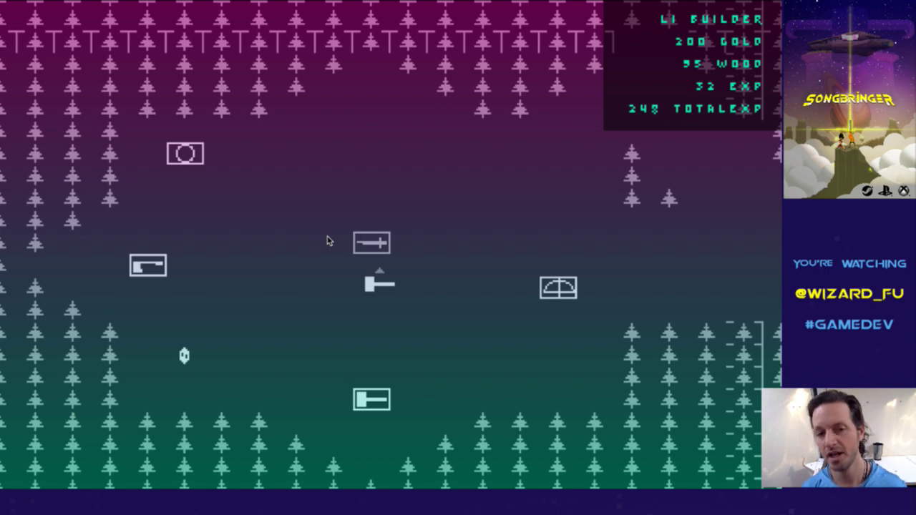
key("space")
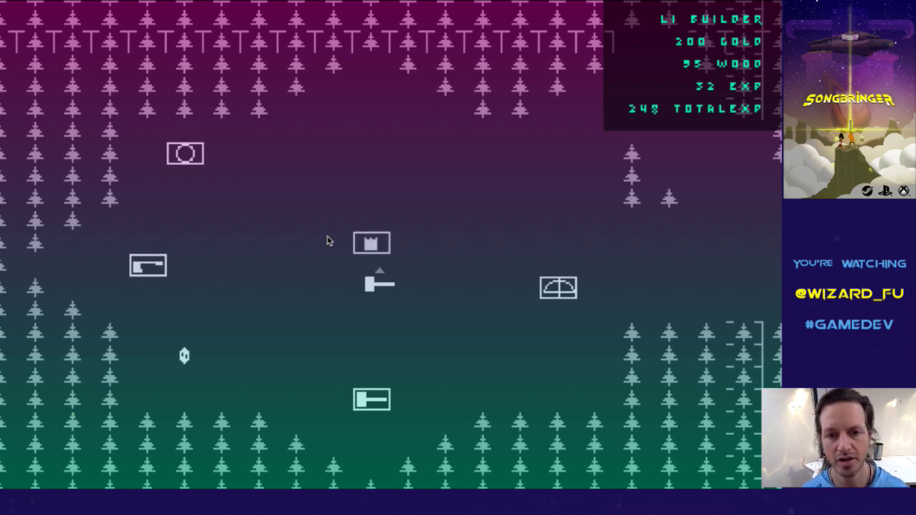
key("space")
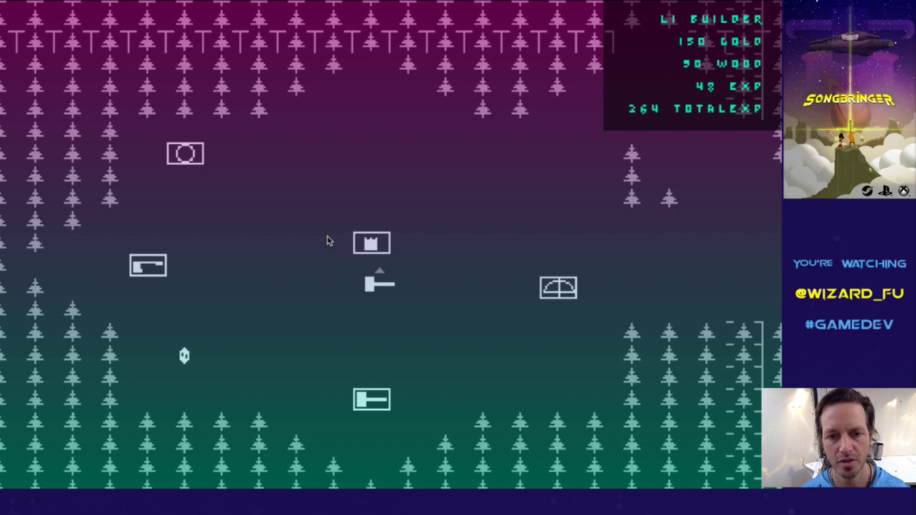
Step: Move to the bow building to take the archer role and enable god mode
key("Right")
key("Right")
key("space")
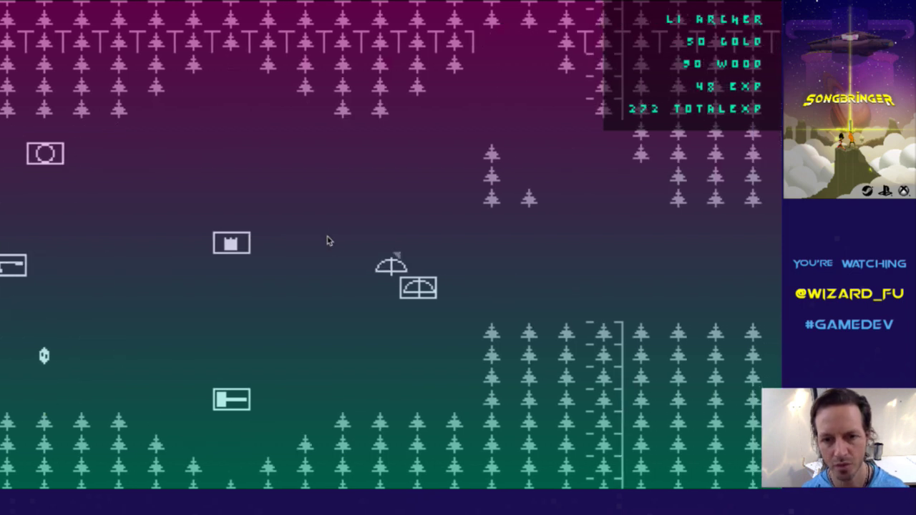
key("g")
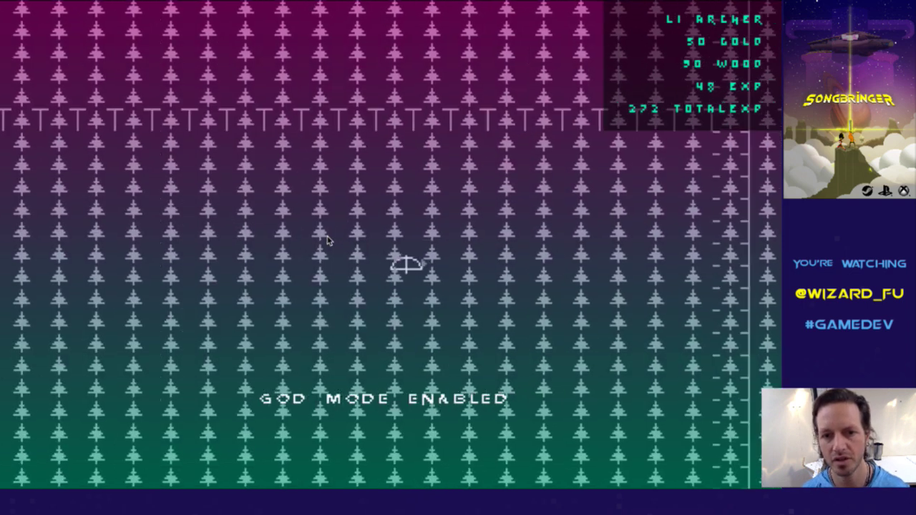
Step: Move the archer east through the forest toward the diagonal river band
key("Right")
key("Down")
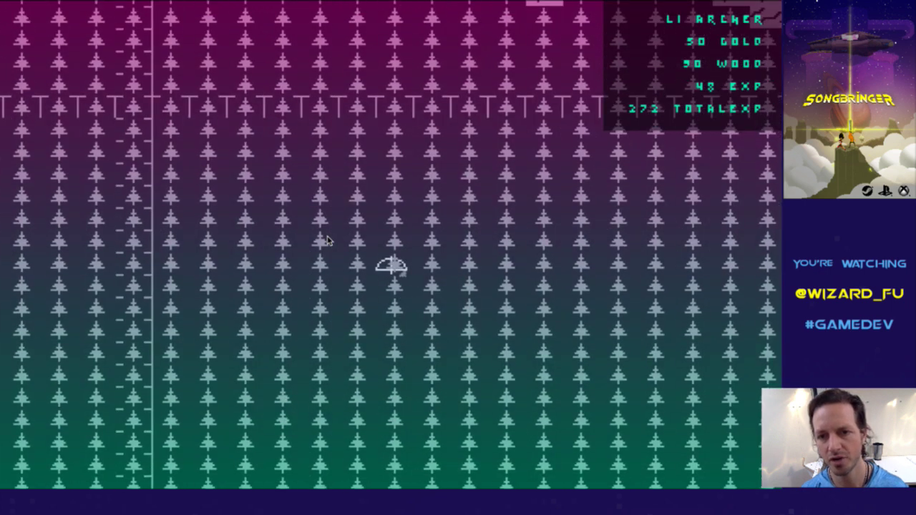
key("Right")
key("Right")
key("Right")
key("Right")
key("Right")
key("Right")
key("Right")
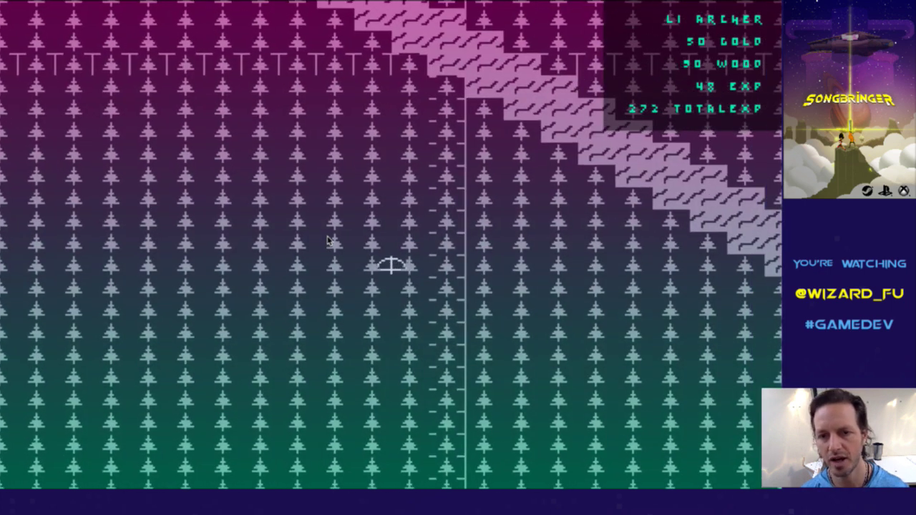
Step: Move the archer north and west through the forest, away from the river
key("Up")
key("Up")
key("Up")
key("Up")
key("Up")
key("Up")
key("Up")
key("Up")
key("Left")
key("Left")
key("Left")
key("Left")
key("Left")
key("Left")
key("Left")
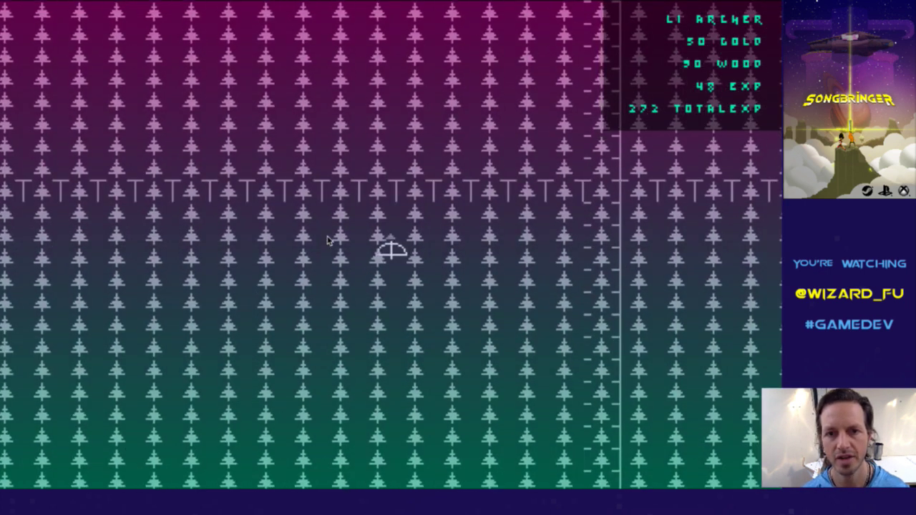
Step: Bring the archer northeast into the northern clearing that holds the circle building
key("Right")
key("Right")
key("Right")
key("Right")
key("Up")
key("Up")
key("Up")
key("Up")
key("Up")
key("Up")
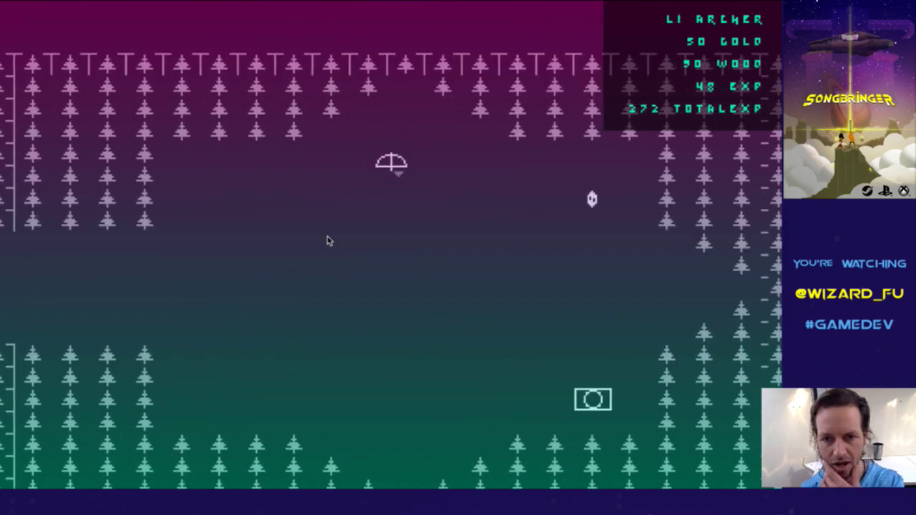
key("Right")
key("Down")
key("Down")
key("Down")
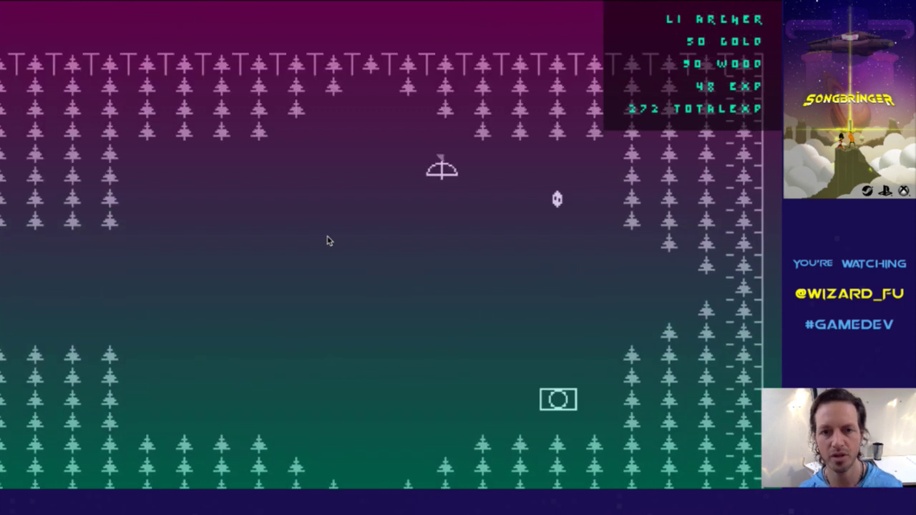
Step: Disable god mode and walk the archer around the clearing to the small figure north of the circle building
key("g")
key("Down")
key("Left")
key("Down")
key("Left")
key("Down")
key("Right")
key("Up")
key("Right")
key("Up")
key("Right")
key("Up")
key("Up")
key("Right")
key("Down")
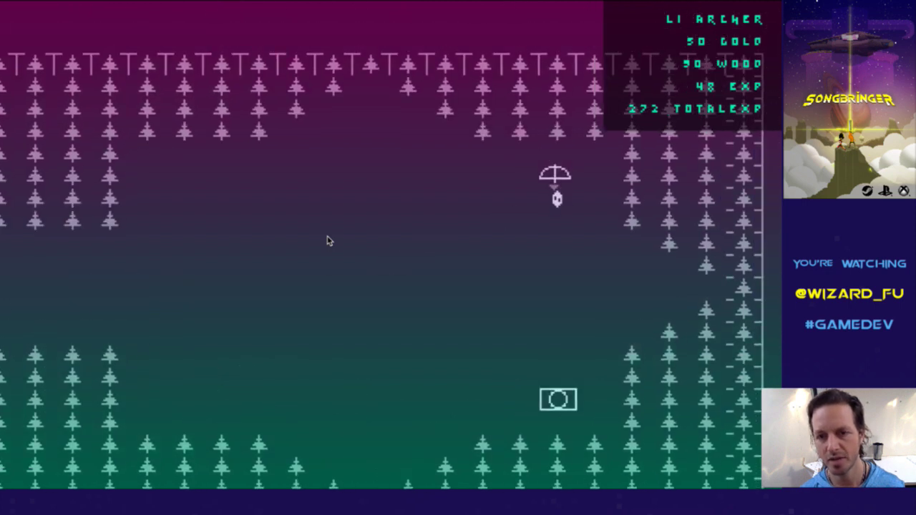
Step: Enable god mode and move the archer southwest through the forest back to the bow building in the village
key("g")
key("Left")
key("Down")
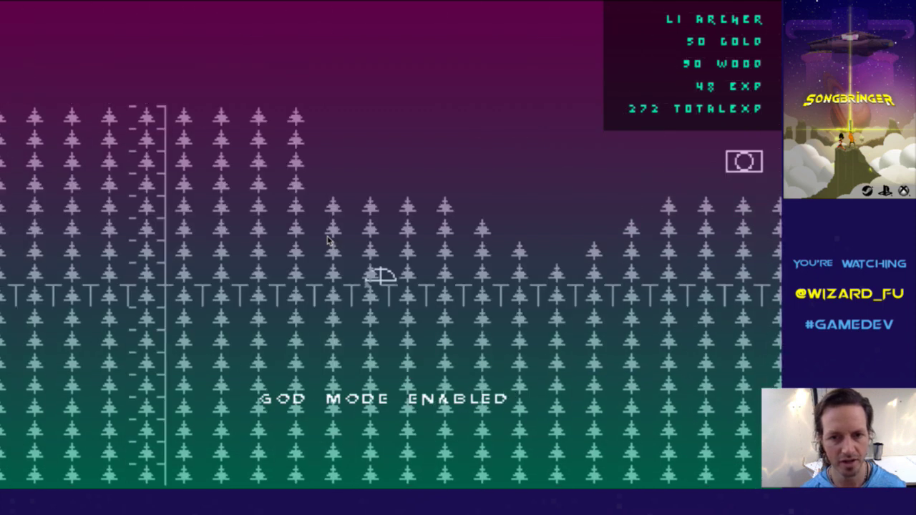
key("Left")
key("Down")
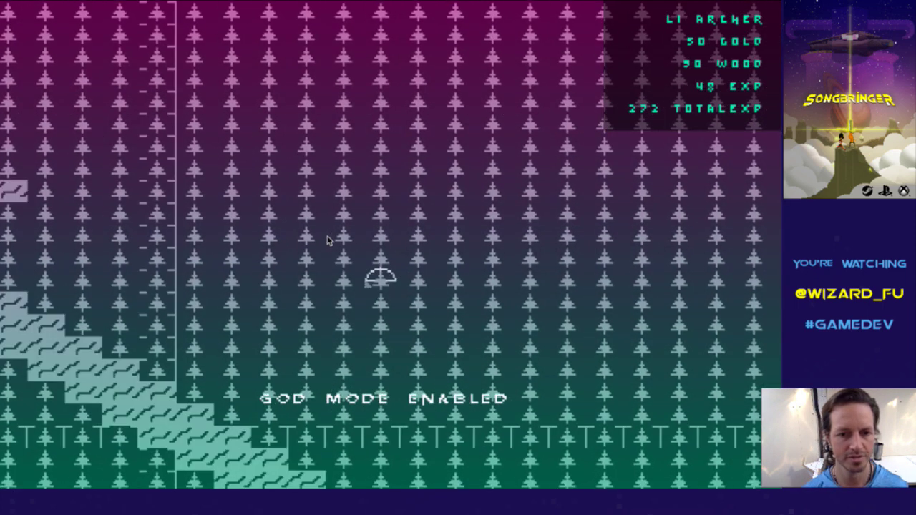
key("Left")
key("Down")
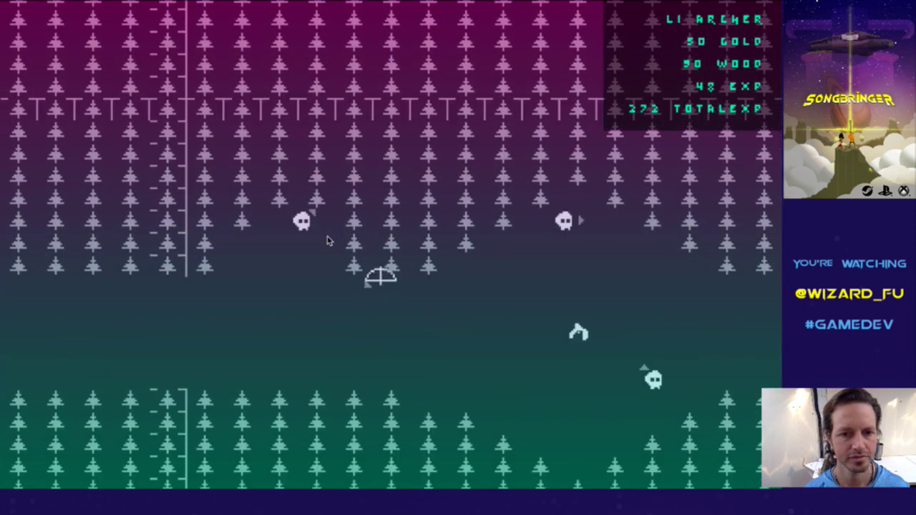
key("Left")
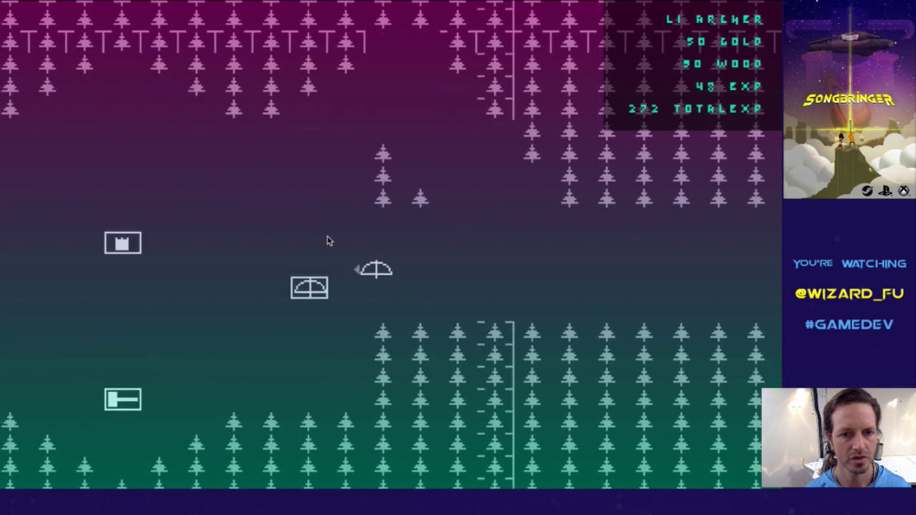
Step: Take the roleless role, move east along the forest corridor, and disable god mode to fight the skull enemies
key("Up")
key("Right")
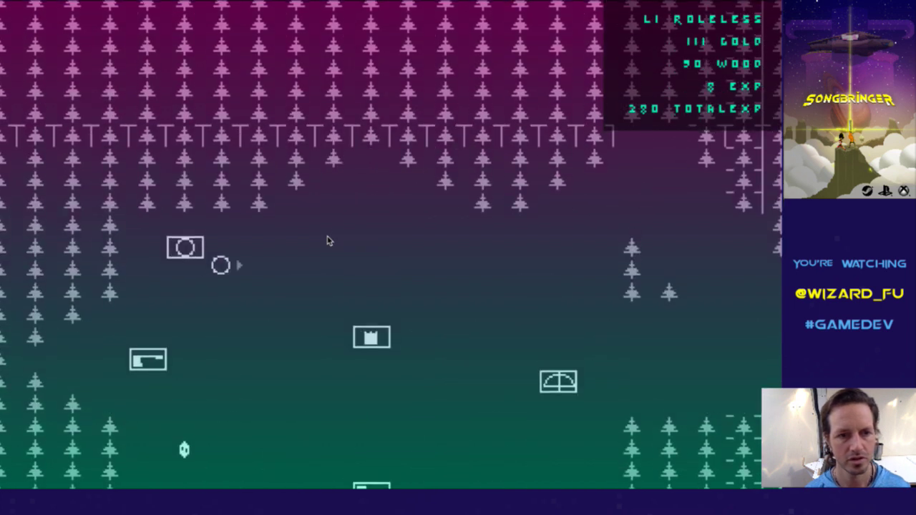
key("Right")
key("g")
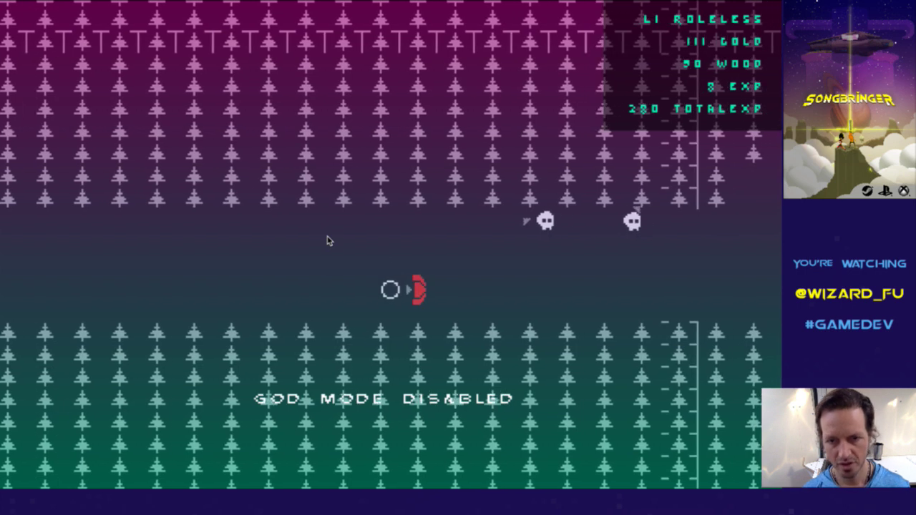
key("Up")
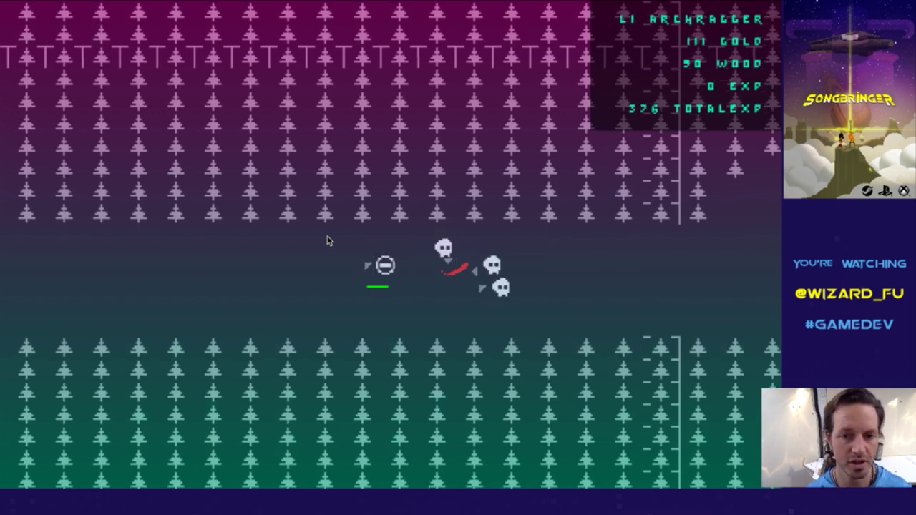
Step: Enable god mode and move the archragger north through the forest to the clearing with the circle building
key("g")
key("Up")
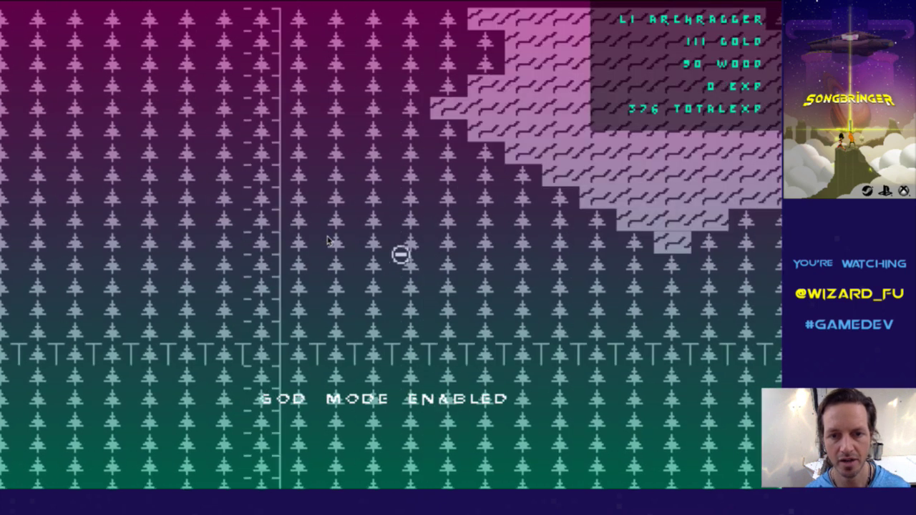
key("Up")
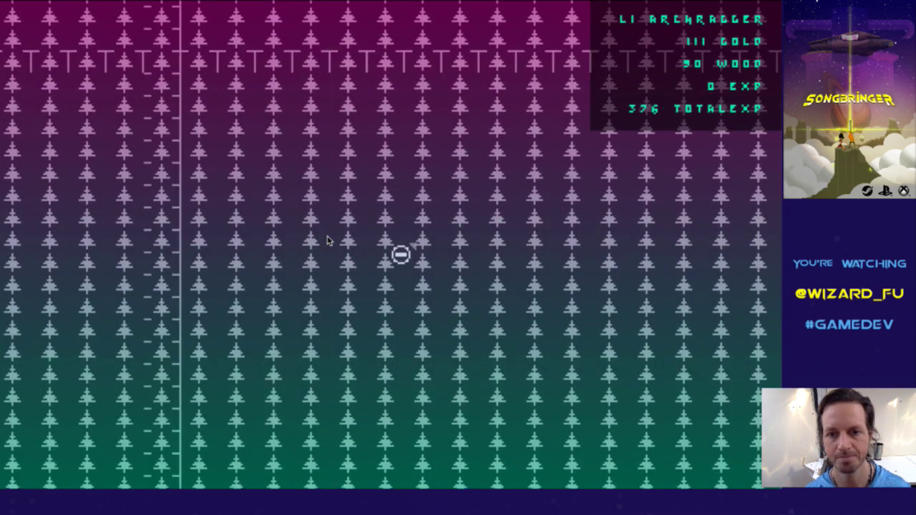
key("Down")
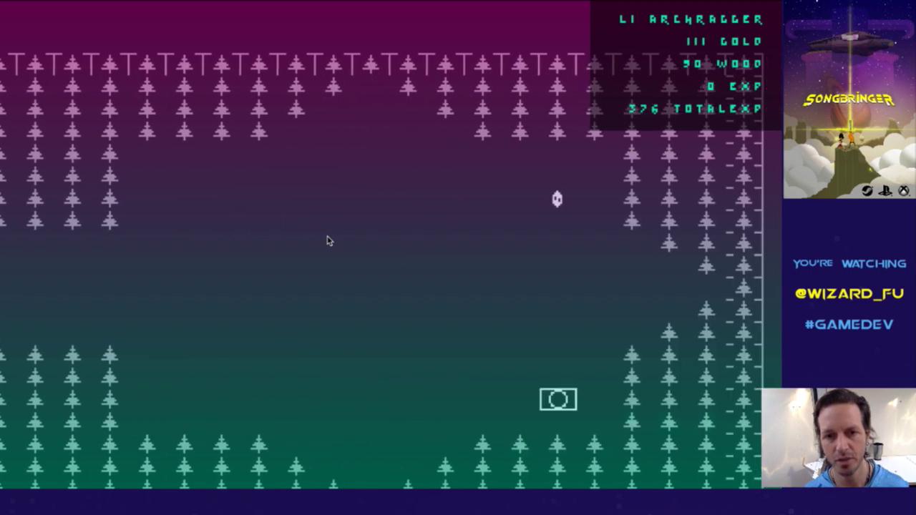
Step: Move the archragger back and forth along the northern forest corridor and disable god mode there
key("Left")
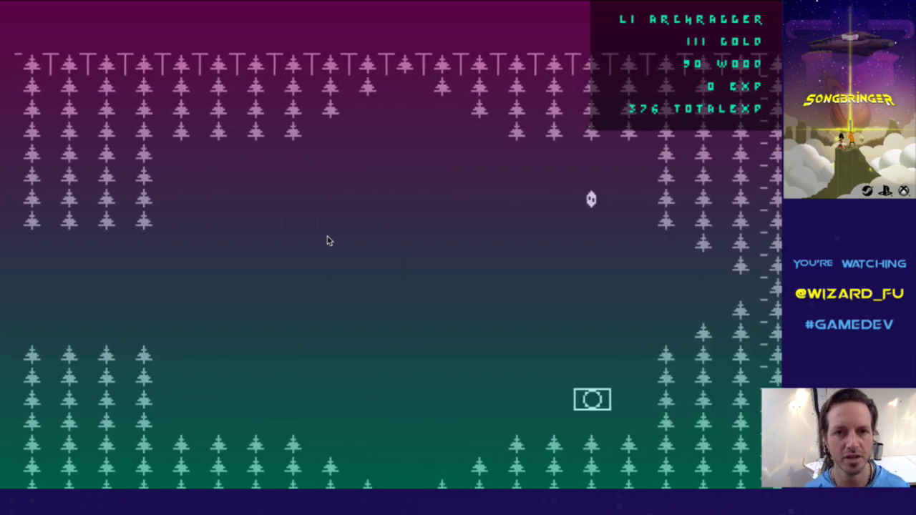
key("Left")
key("Right")
key("Left")
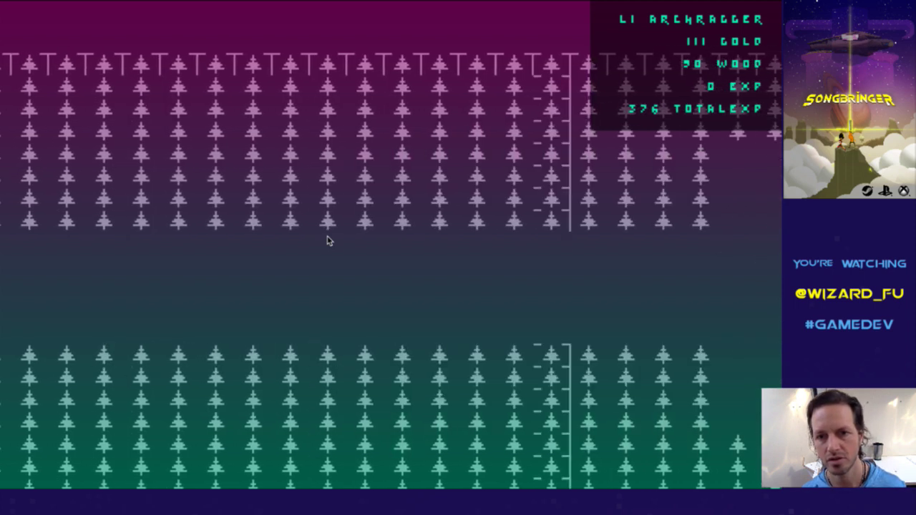
key("Right")
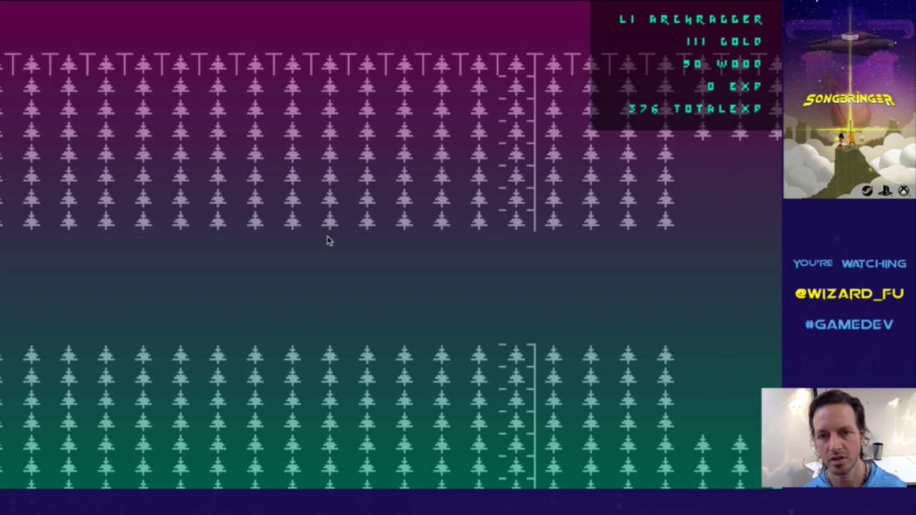
key("Left")
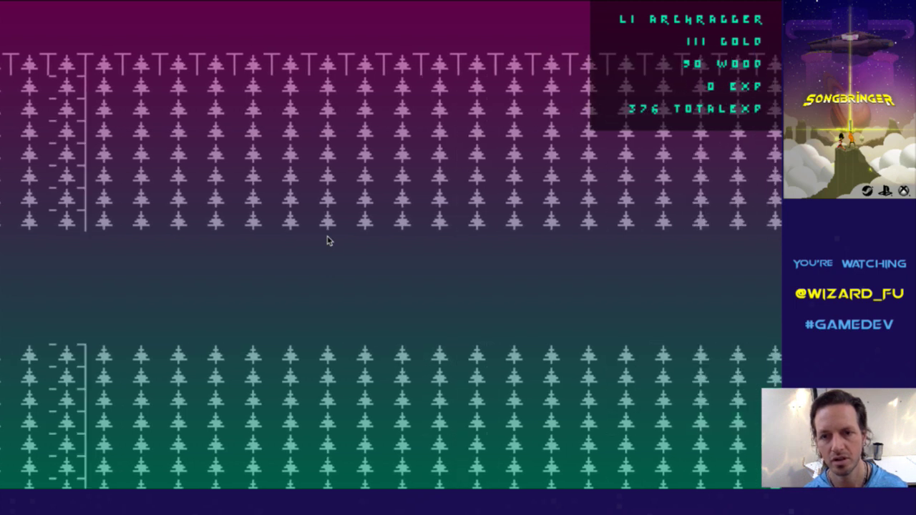
key("Right")
key("g")
key("Left")
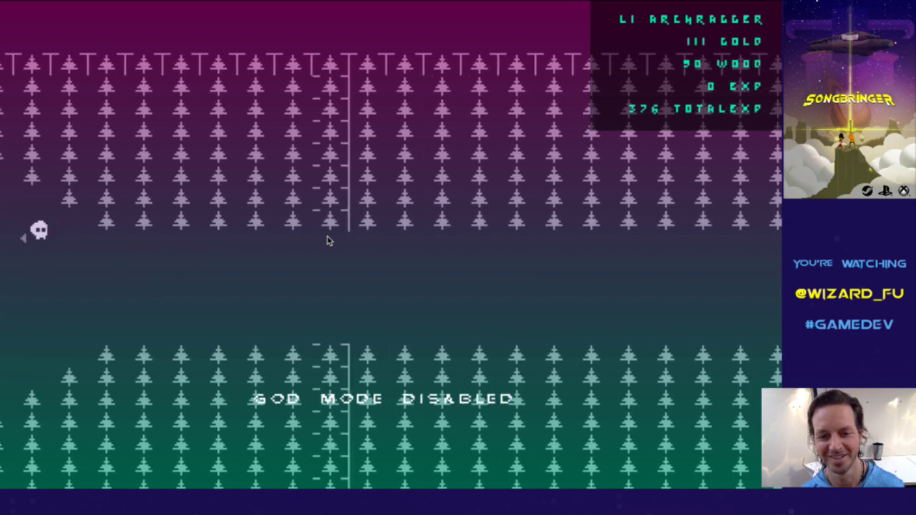
key("Left")
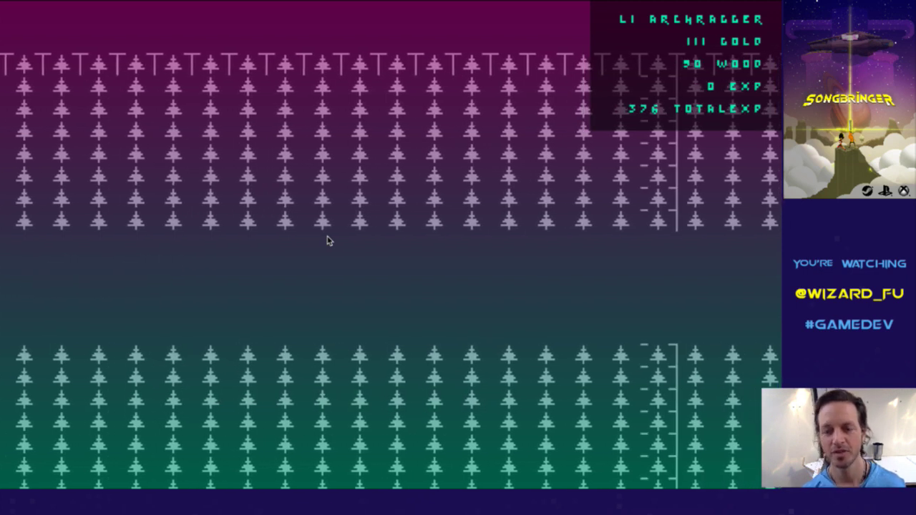
key("Left")
key("Left")
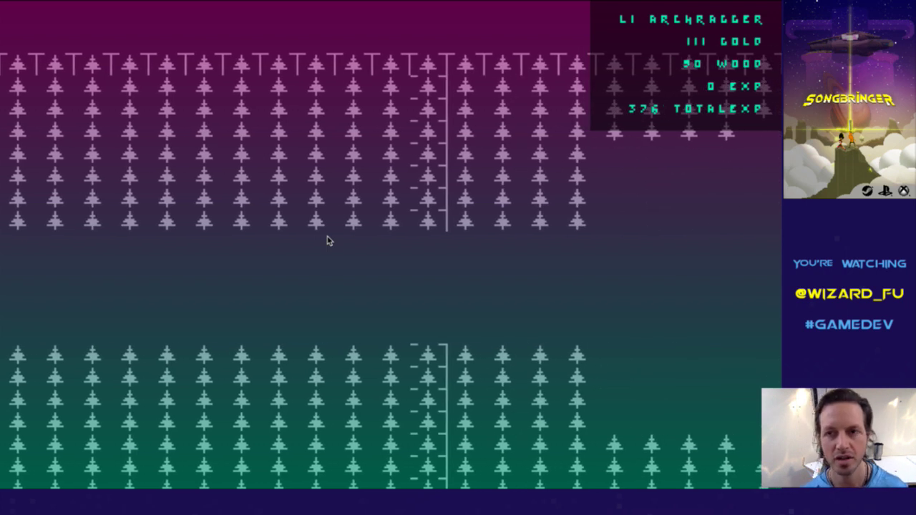
Step: Quit the game and switch to the Twitch stream chat in Chrome
key("Escape")
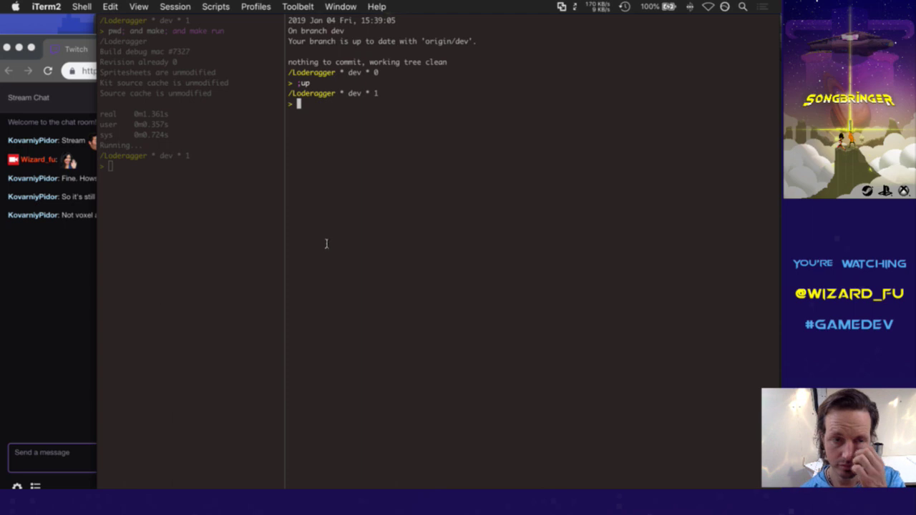
left_click(63, 295)
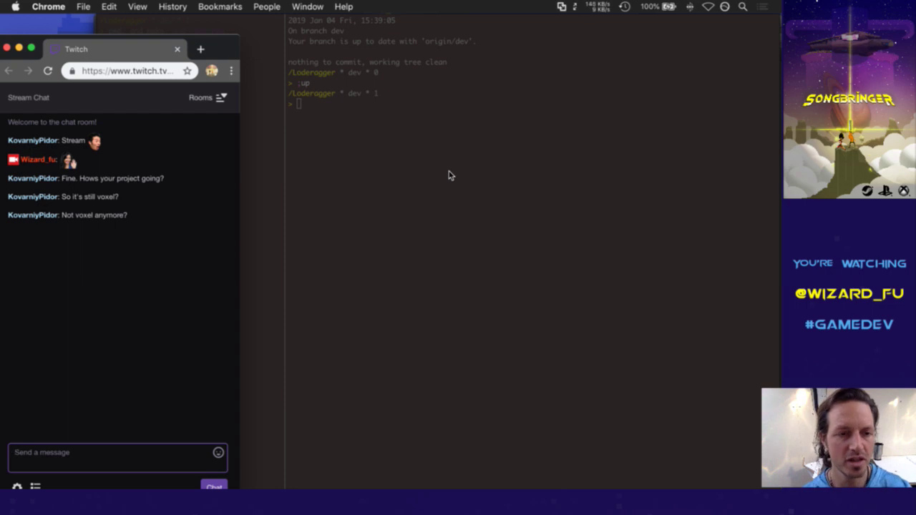
Step: Launch MagicaVoxel and open the MaleRunA0 model
key("F4")
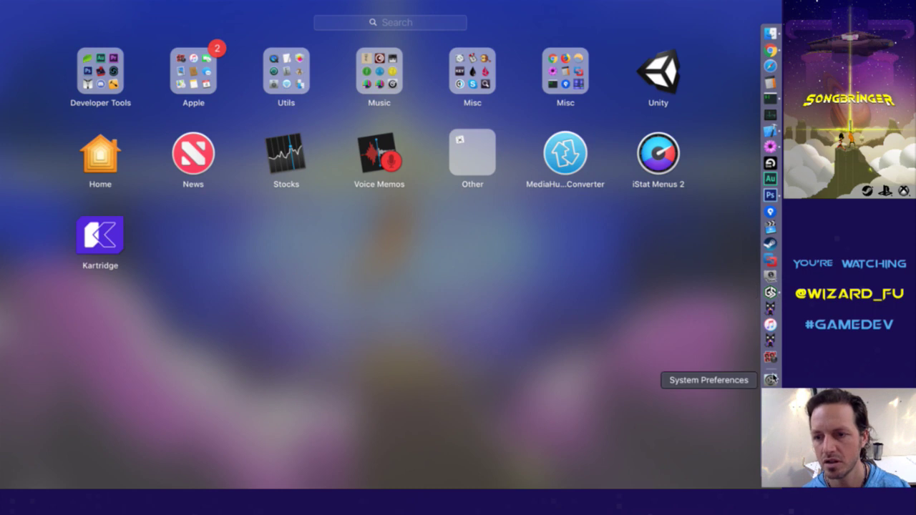
left_click(589, 403)
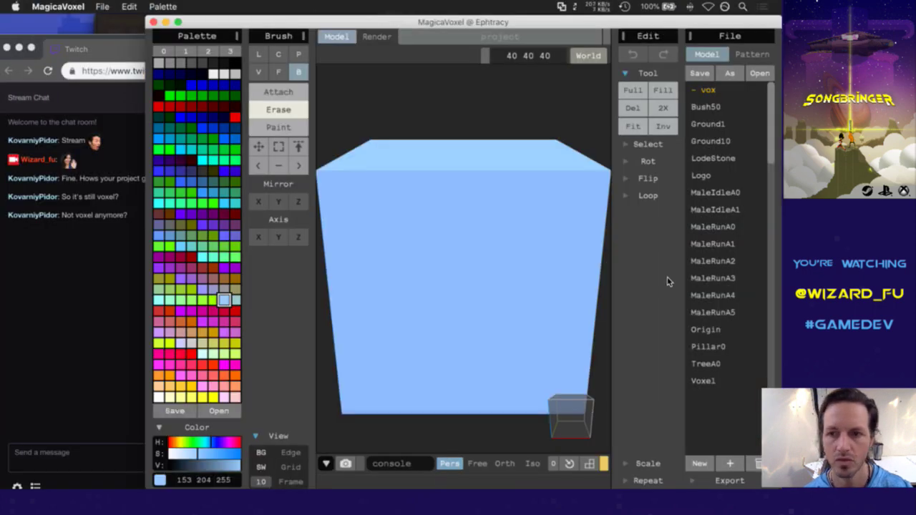
left_click(730, 227)
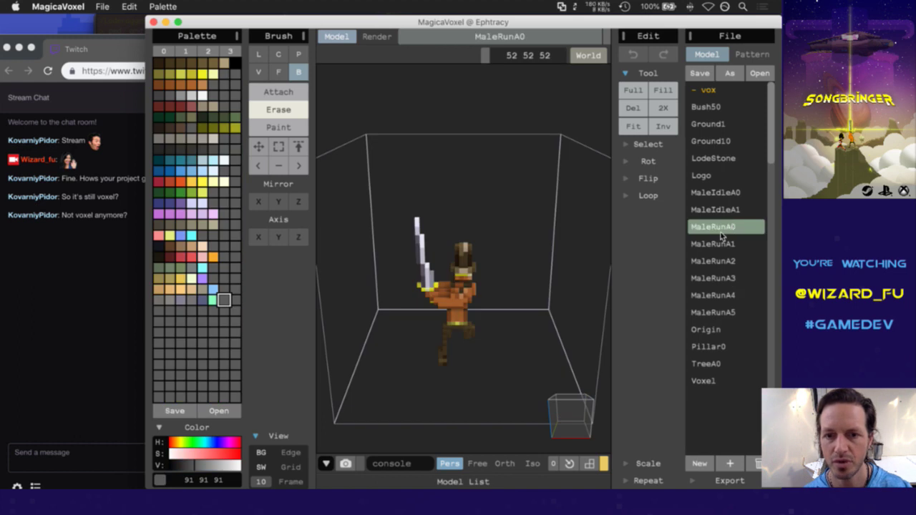
Step: Examine the MaleIdleA0 model from several sides and compare it with the MaleRunA1 and MaleRunA0 frames
left_click(721, 194)
left_click_drag(584, 413, 461, 394)
left_click_drag(581, 413, 562, 431)
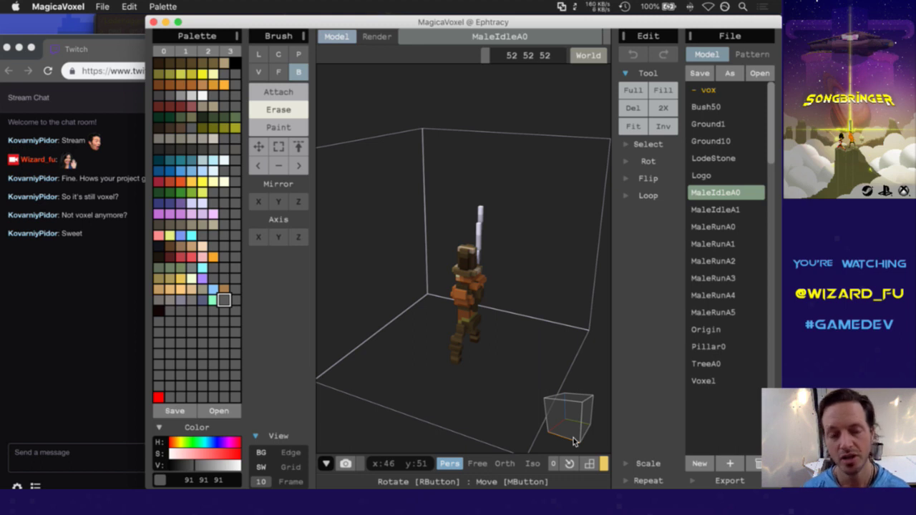
left_click_drag(575, 442, 620, 403)
left_click(579, 415)
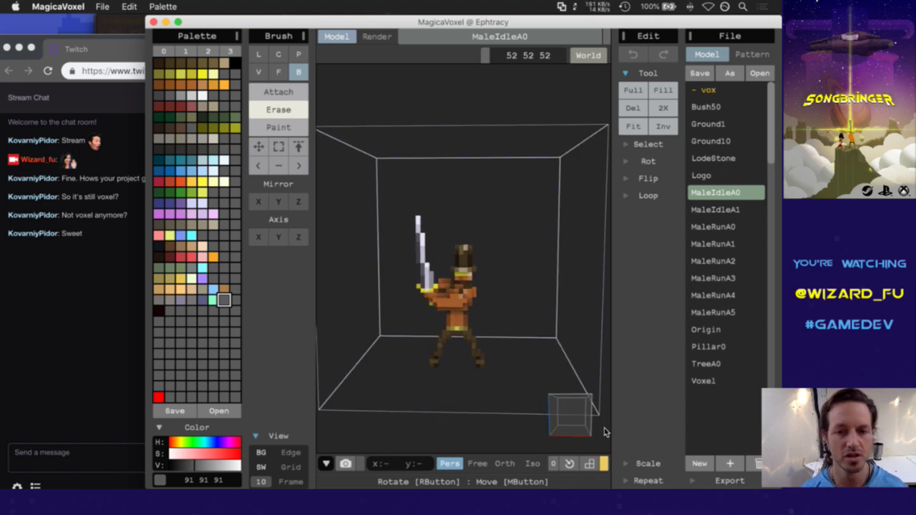
left_click(725, 243)
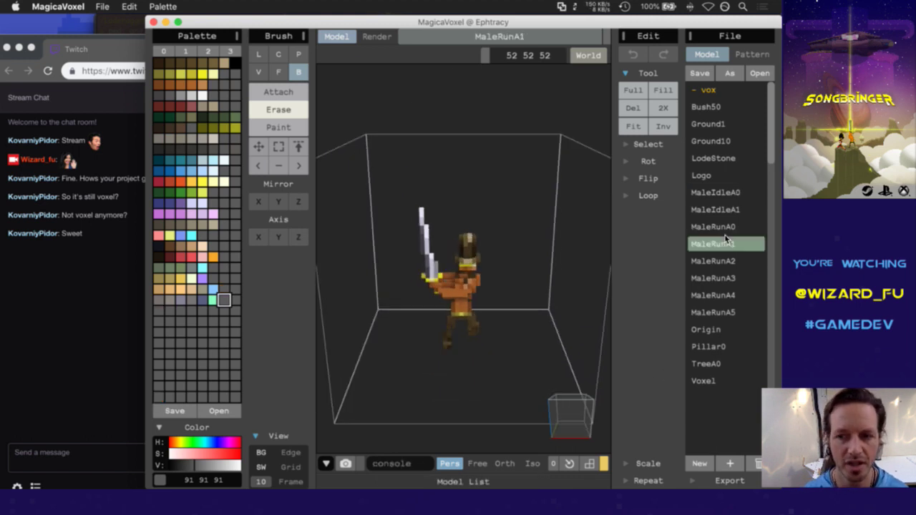
left_click(726, 228)
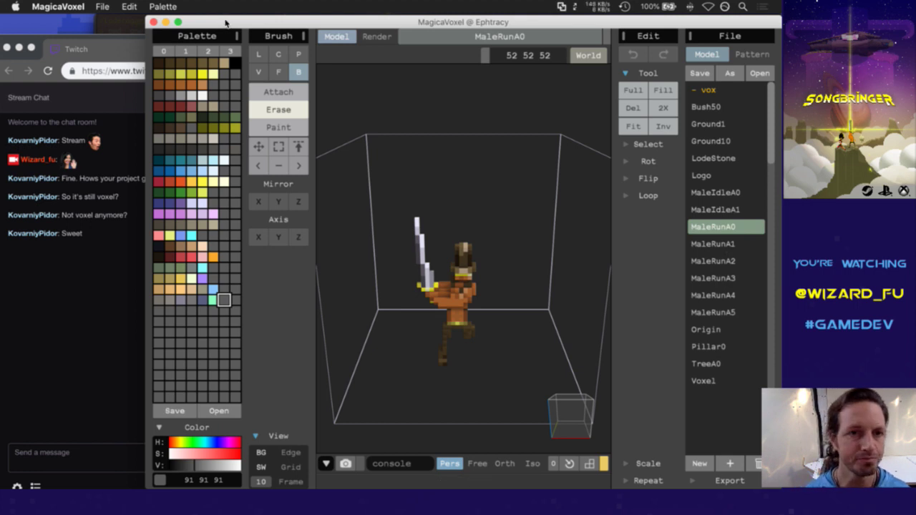
Step: Hide MagicaVoxel and switch to the Loderagger-KeyArt.psd document in Photoshop
key("super+h")
left_click(357, 213)
key("super+Tab")
key("super+Tab")
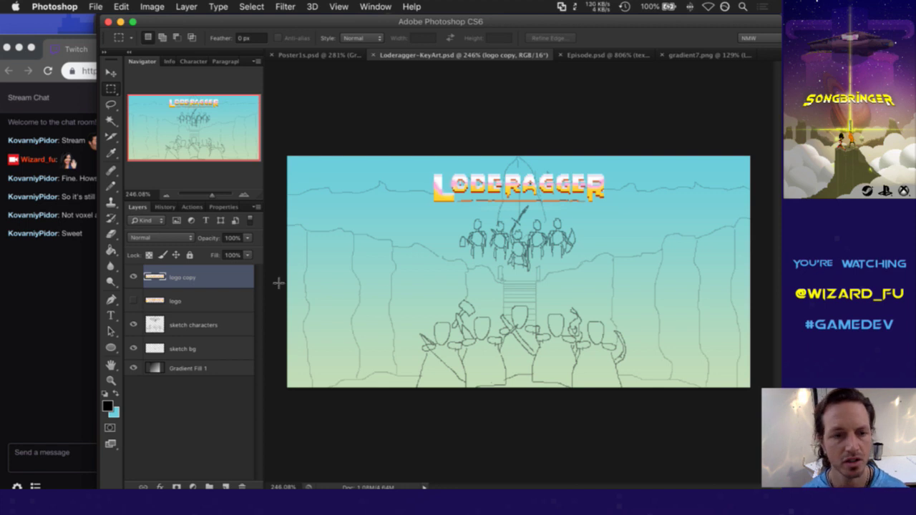
Step: Set the sketch characters layer's opacity to 48% and try a rectangular selection around the upper character group
left_click(206, 318)
key("4")
key("8")
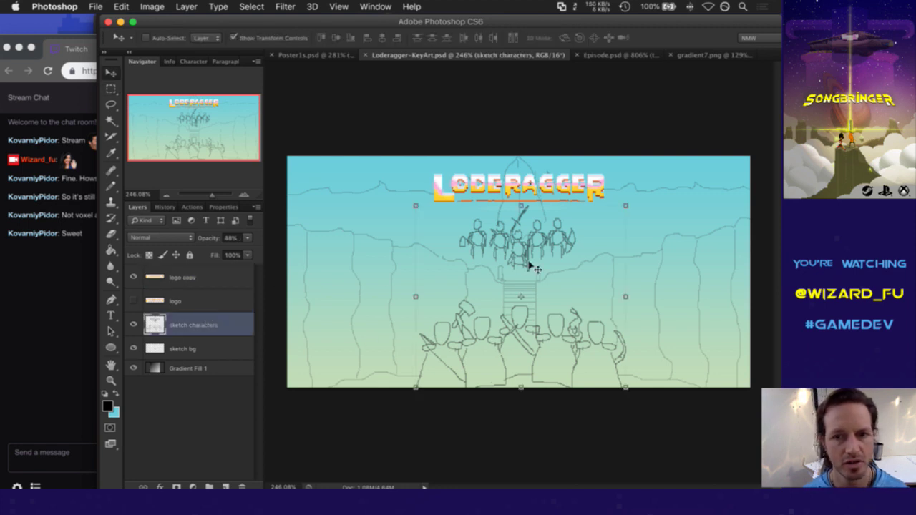
left_click_drag(438, 201, 582, 280)
left_click(592, 277)
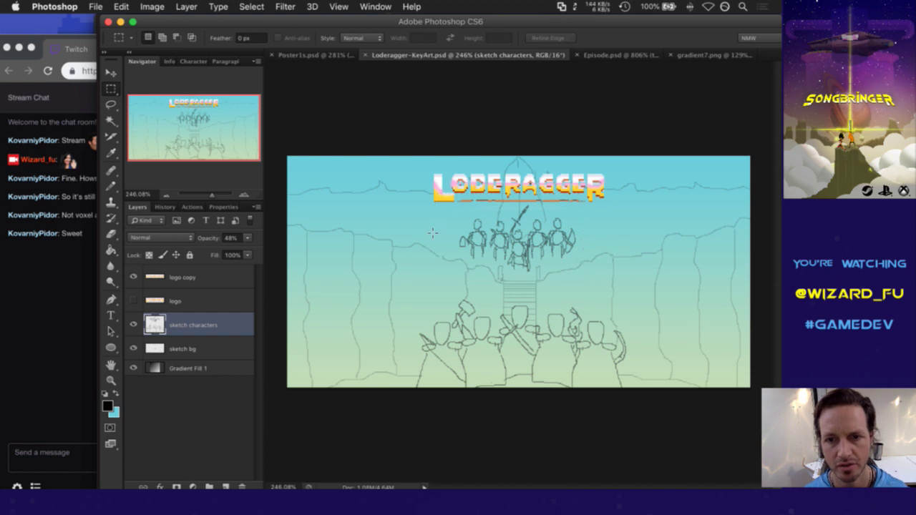
Step: Set the sketch bg layer's opacity to 20%, move the upper part of its drawing down slightly and deselect
left_click(190, 346)
key("2")
left_click_drag(287, 155, 758, 290)
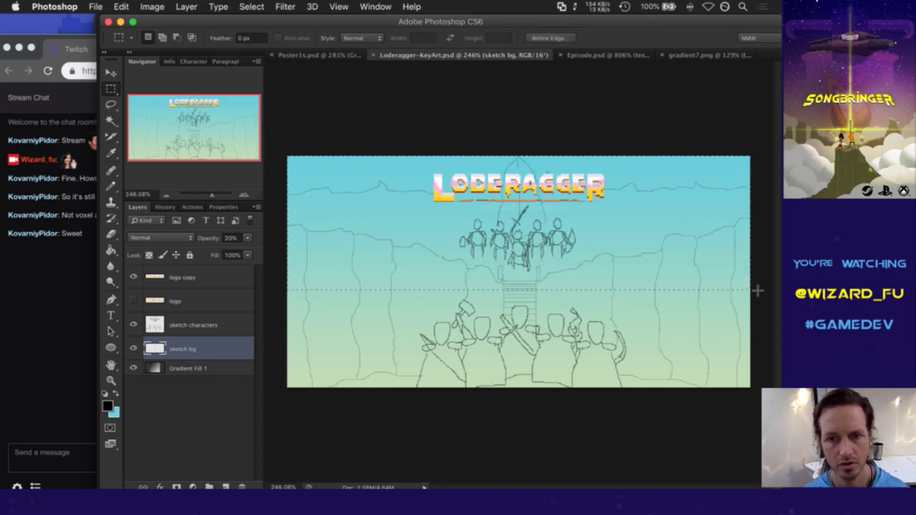
key("v")
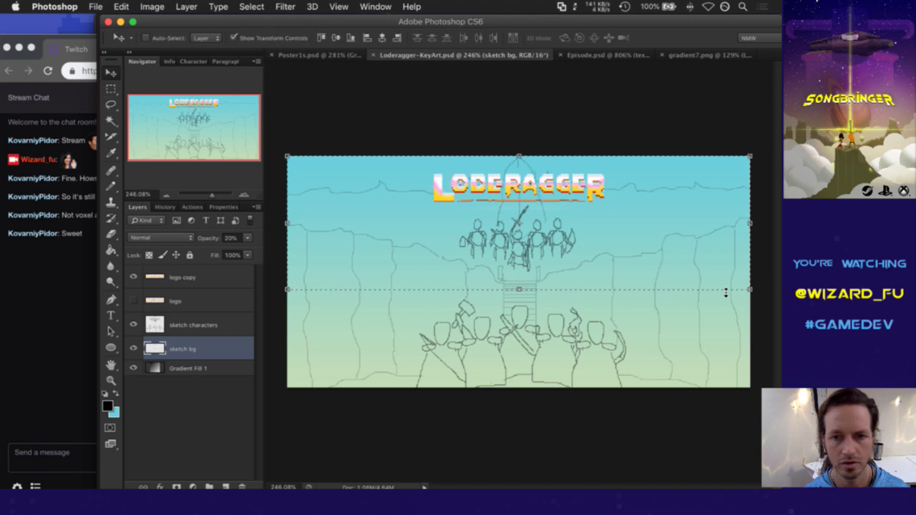
left_click_drag(726, 292, 729, 293)
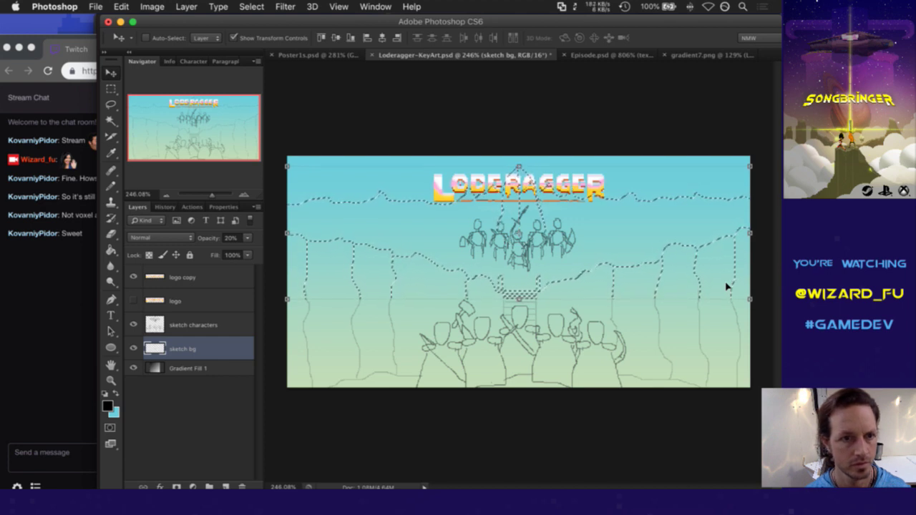
key("m")
key("ctrl+d")
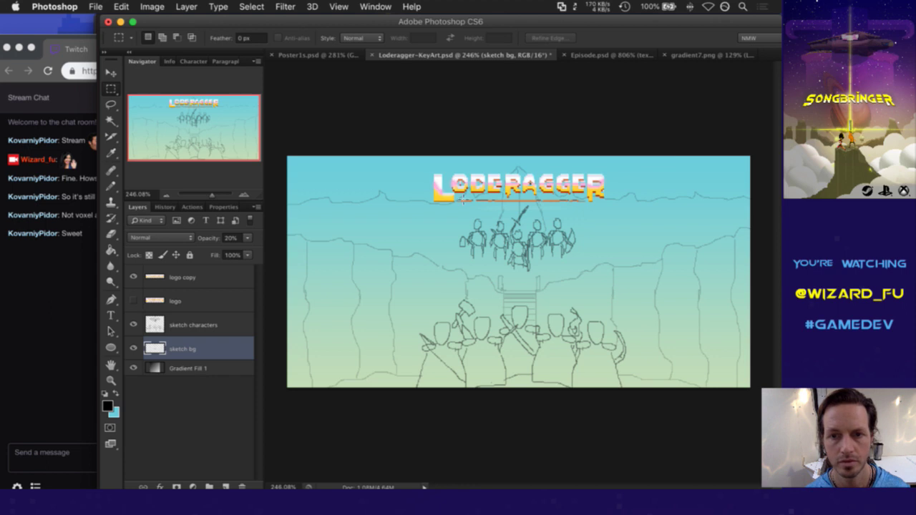
Step: On the sketch characters layer, select the upper character group, nudge it down slightly and deselect
left_click(180, 324)
key("ctrl")
mouse_move(432, 188)
left_mouse_down()
mouse_move(566, 252)
mouse_move(588, 276)
mouse_move(595, 268)
left_mouse_up()
key("ctrl")
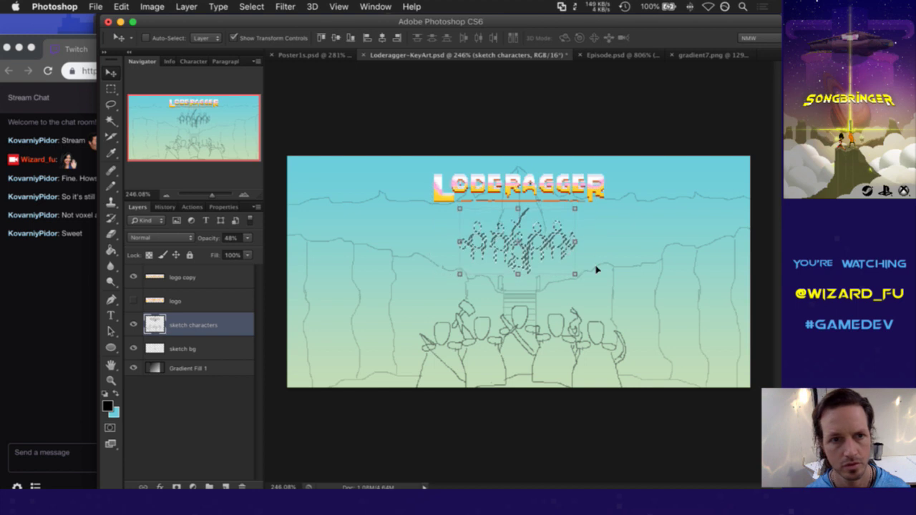
key("Down")
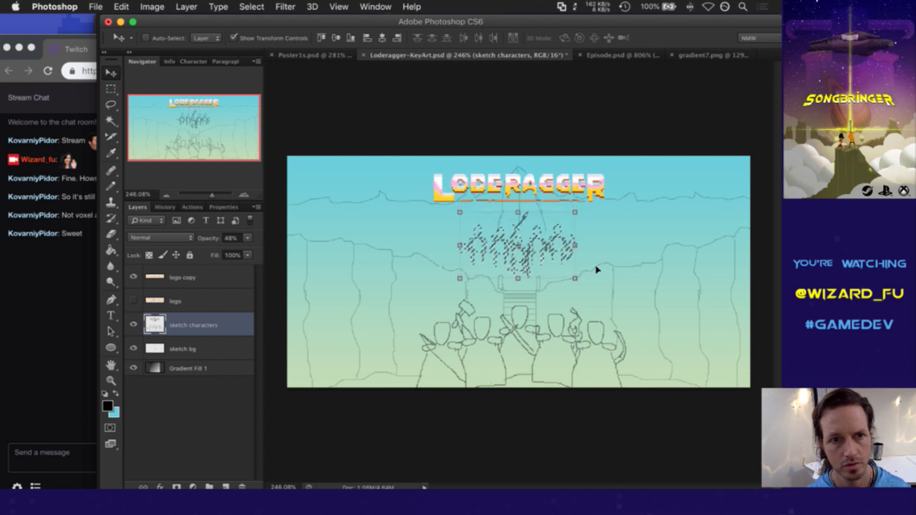
key("Down")
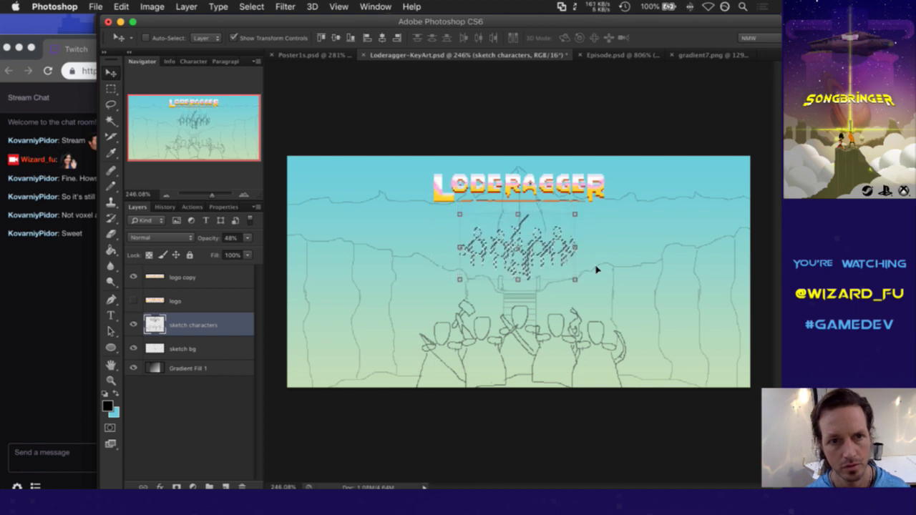
key("m")
key("ctrl+d")
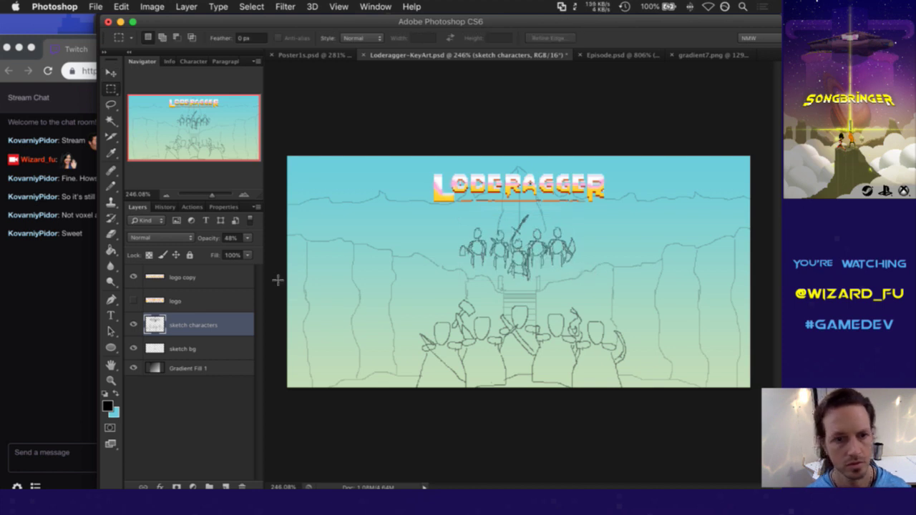
Step: Nudge the logo copy layer down slightly toward the upper character group
left_click(202, 278)
key("v")
key("Down")
key("Down")
key("Down")
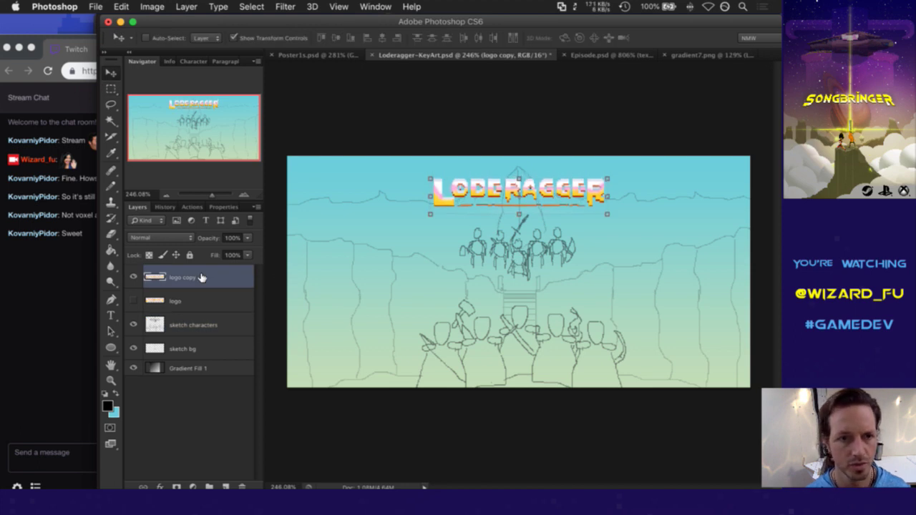
key("Down")
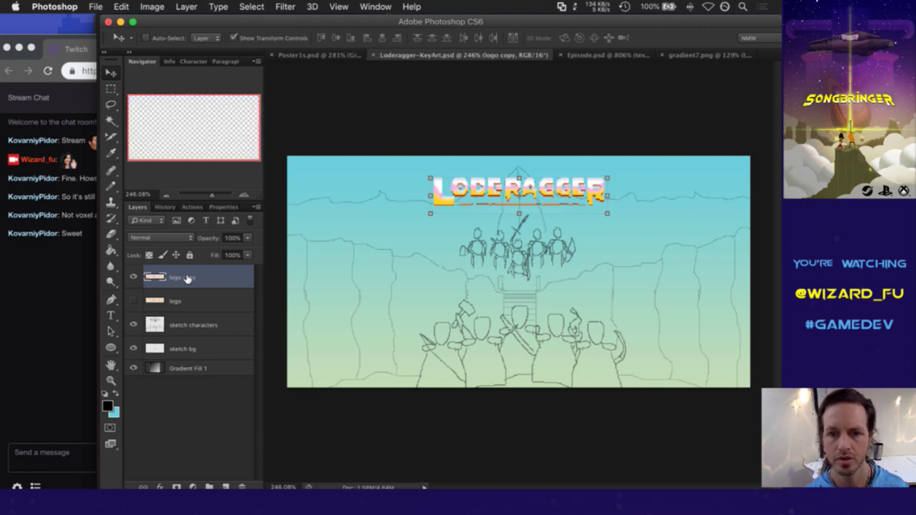
key("m")
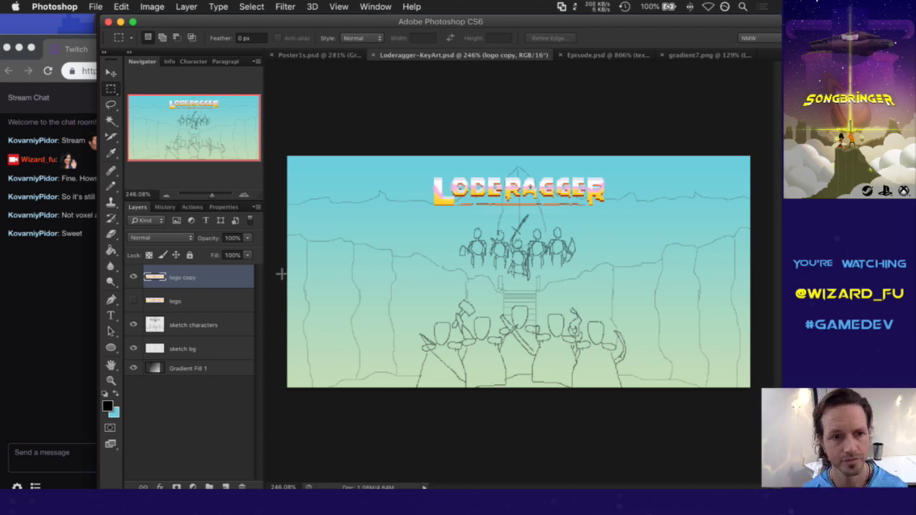
Step: Add a new layer named guides above logo copy and sample the logo's pink as the foreground colour
left_click(62, 342)
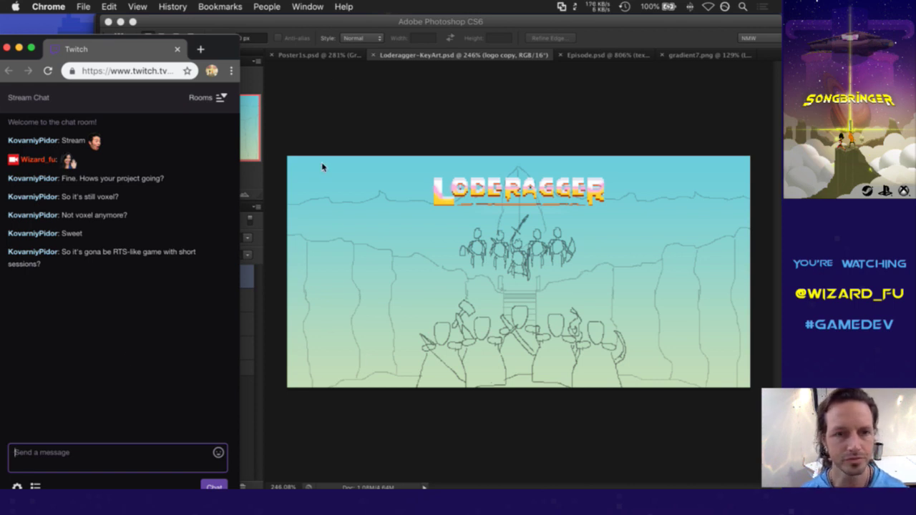
left_click(330, 26)
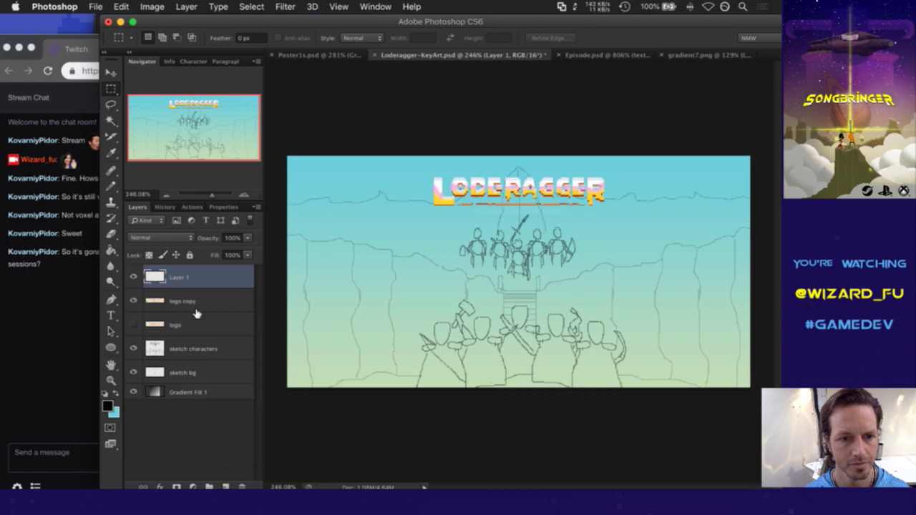
double_click(182, 281)
type("guides")
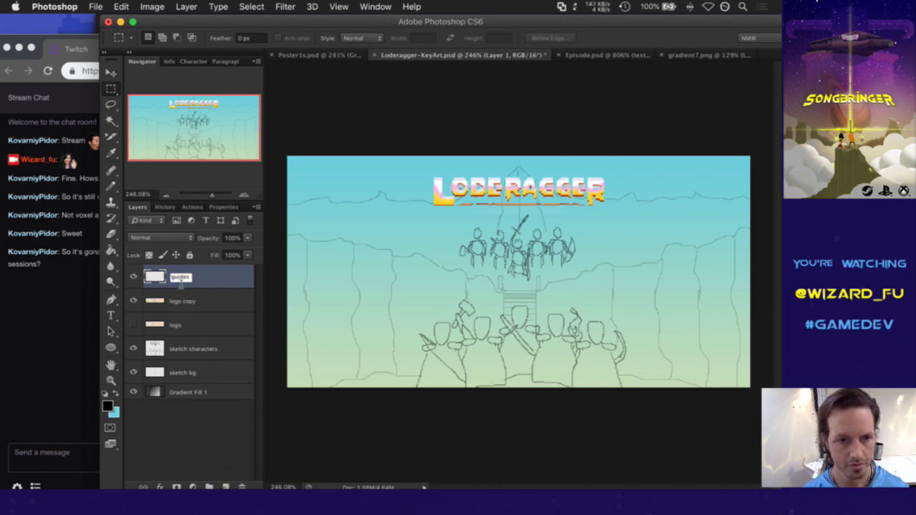
key("Return")
key("b")
left_click(440, 192, "alt")
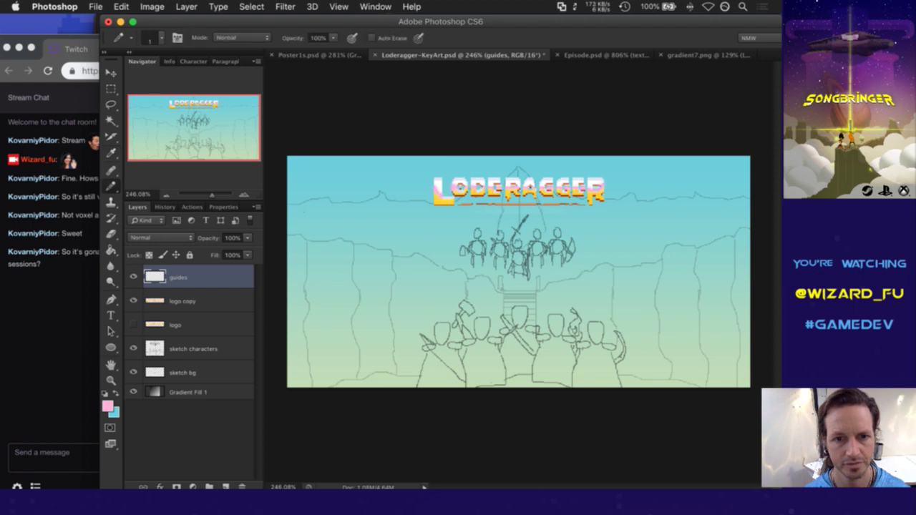
Step: Measure the canvas height with a rectangular selection and divide 308 by 4 in Calculator
key("m")
left_click_drag(306, 150, 373, 426)
left_click(451, 308)
key("F4")
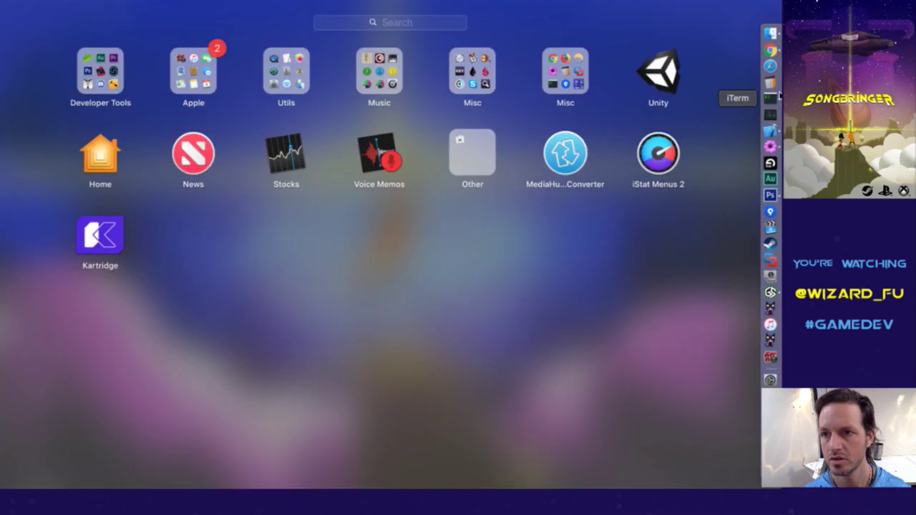
left_click(487, 213)
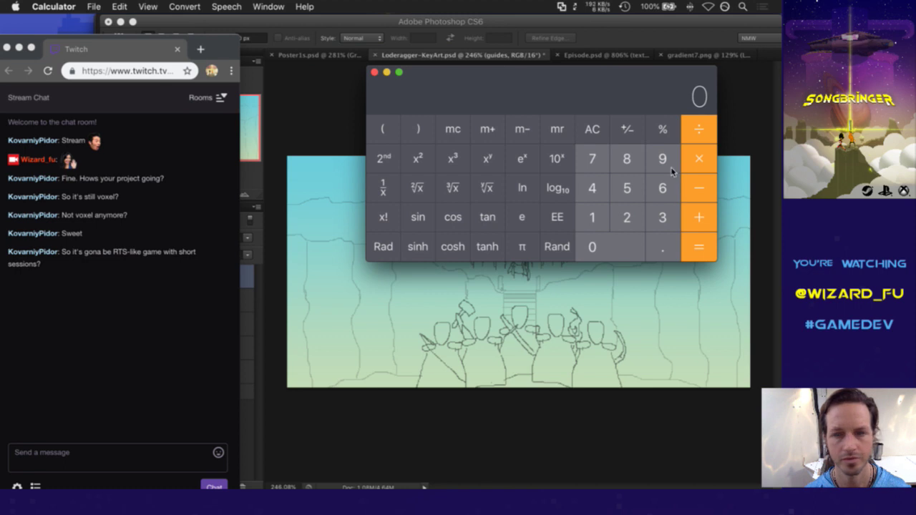
left_click(667, 212)
left_click(612, 251)
left_click(627, 160)
left_click(697, 131)
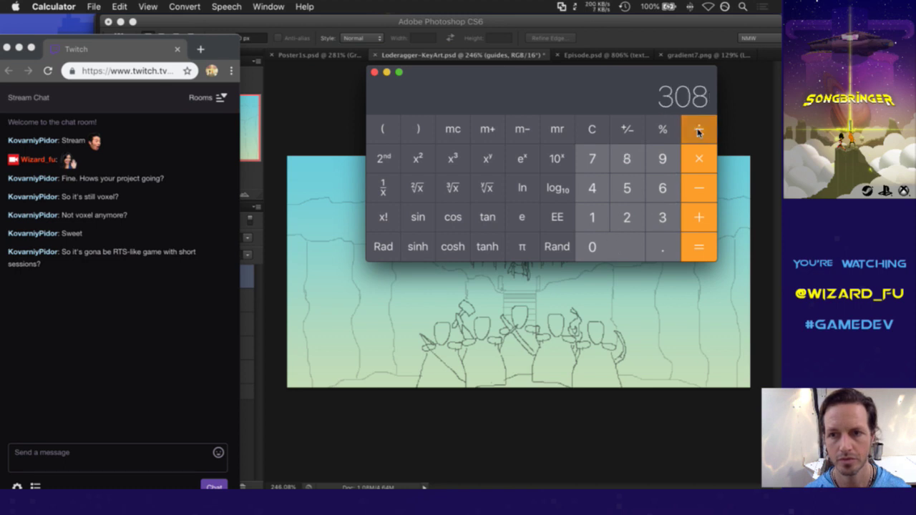
left_click(604, 193)
left_click(699, 247)
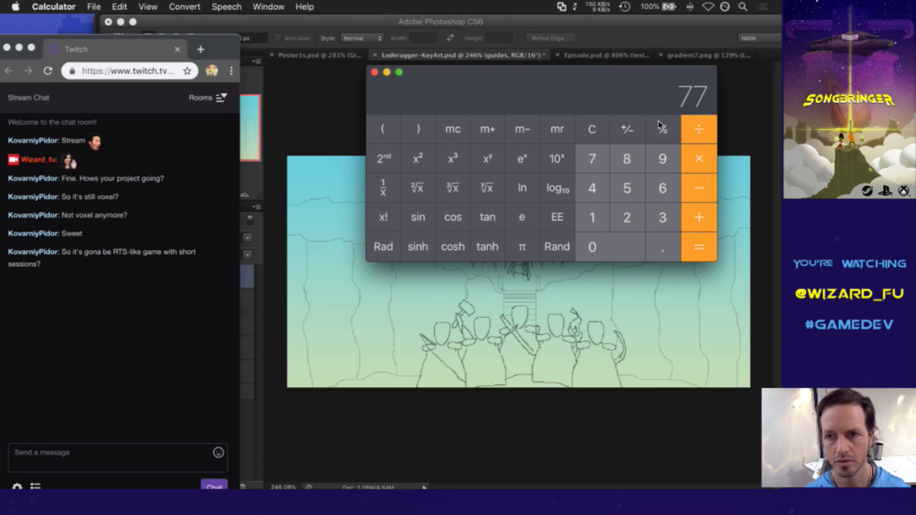
Step: Back in Photoshop, select the bottom quarter of the canvas and draw a full-width pink guide line along its upper edge
left_click(665, 23)
left_click_drag(280, 395, 760, 333)
key("b")
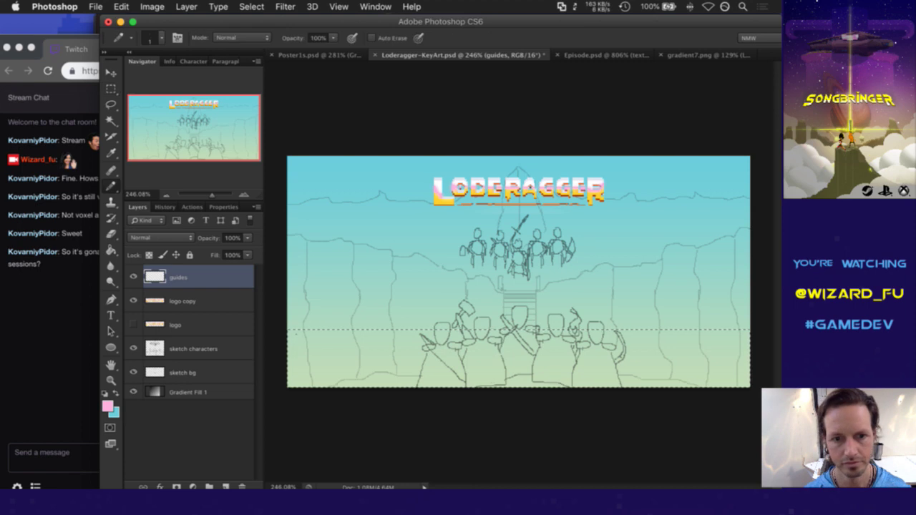
key("bracketright")
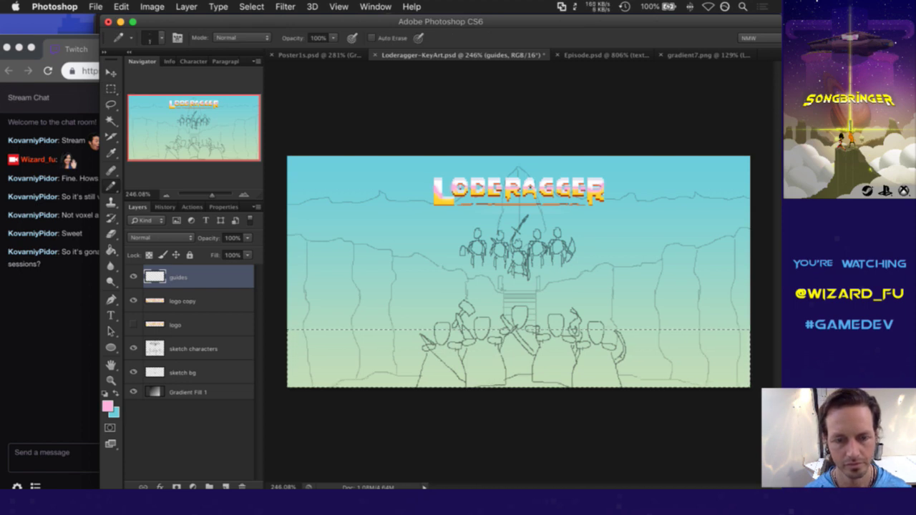
scroll(287, 331, "up", 4)
scroll(307, 333, "down", 3)
scroll(304, 334, "up", 1)
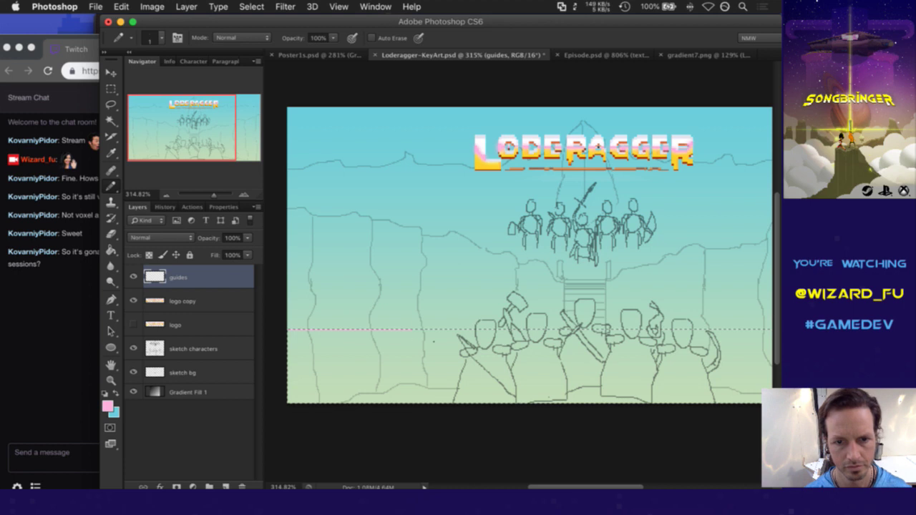
scroll(516, 255, "right", 10)
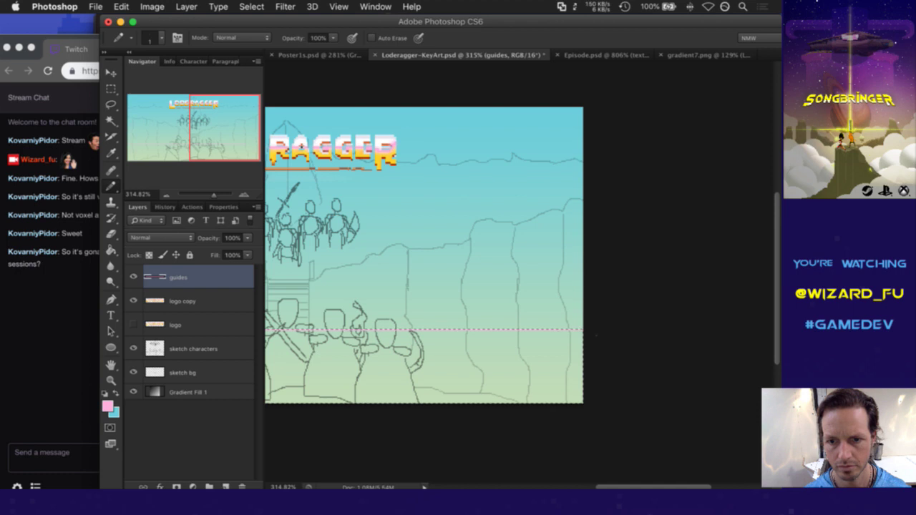
Step: Duplicate the pink horizontal guide line upward to the canvas's mid-height and upper quarter, then deselect
key("m")
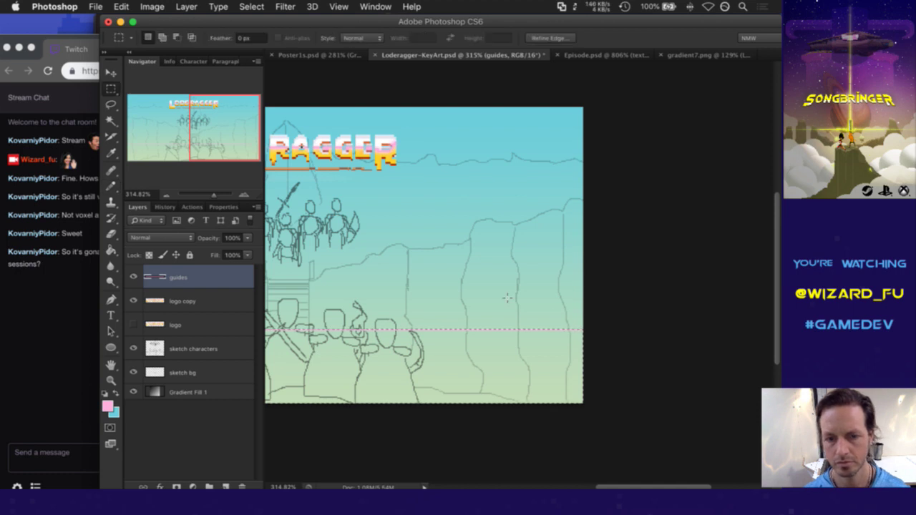
scroll(416, 286, "down", 5)
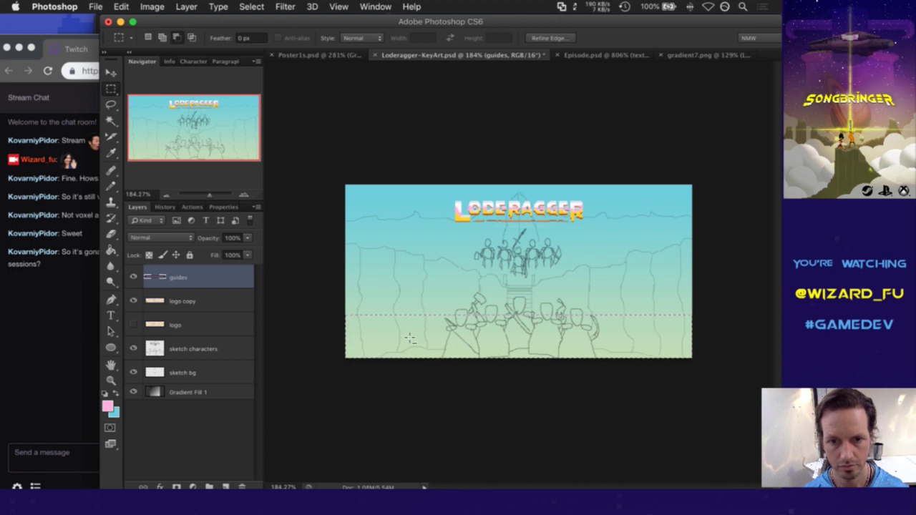
key("v")
left_click_drag(412, 333, 409, 286)
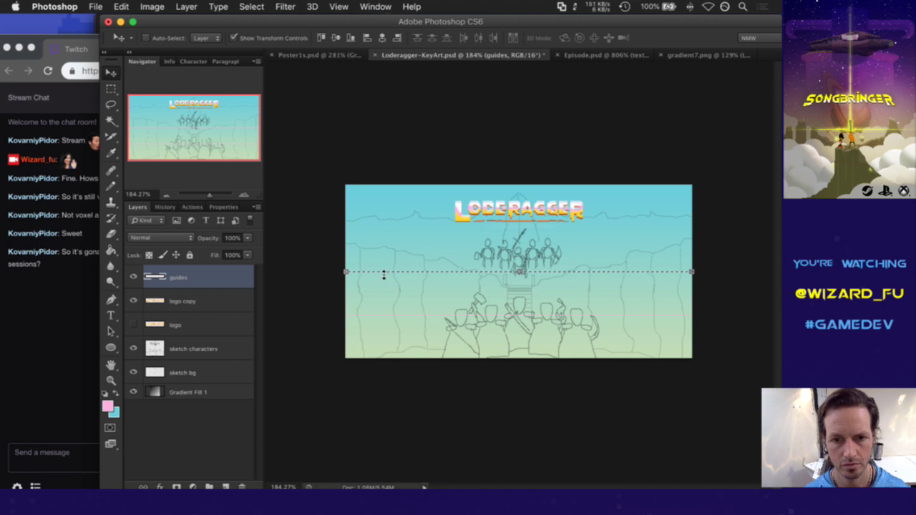
left_click_drag(384, 267, 384, 224)
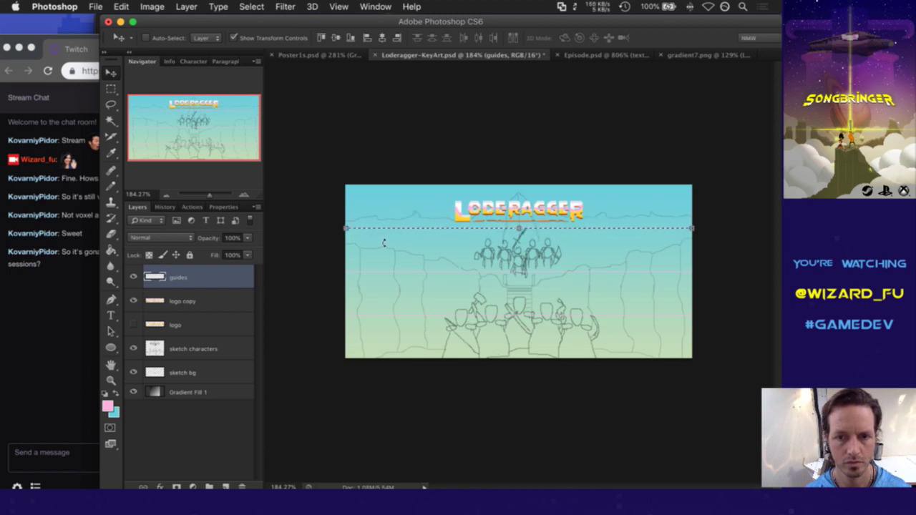
key("m")
left_click(393, 279)
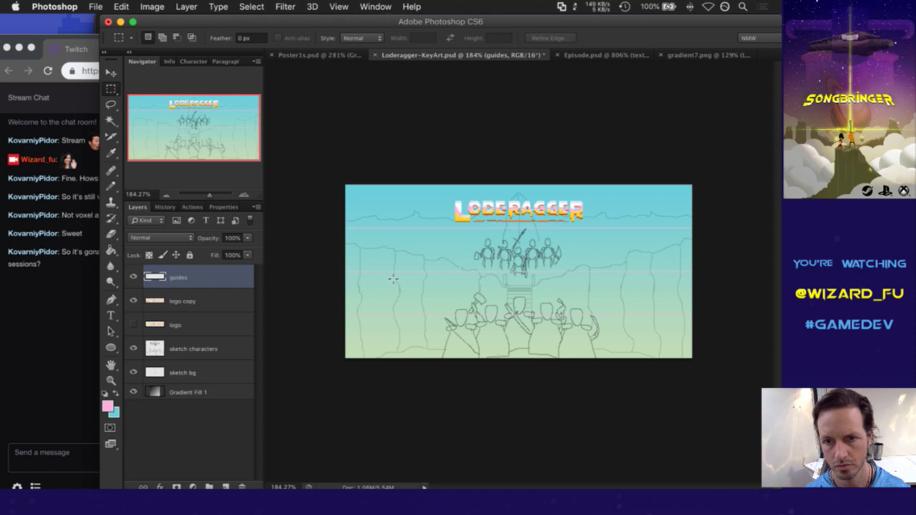
Step: Select the left half of the canvas, draw a pink vertical guide line along its inner edge and deselect
mouse_move(328, 178)
left_mouse_down()
mouse_move(444, 346)
mouse_move(487, 392)
mouse_move(517, 393)
left_mouse_up()
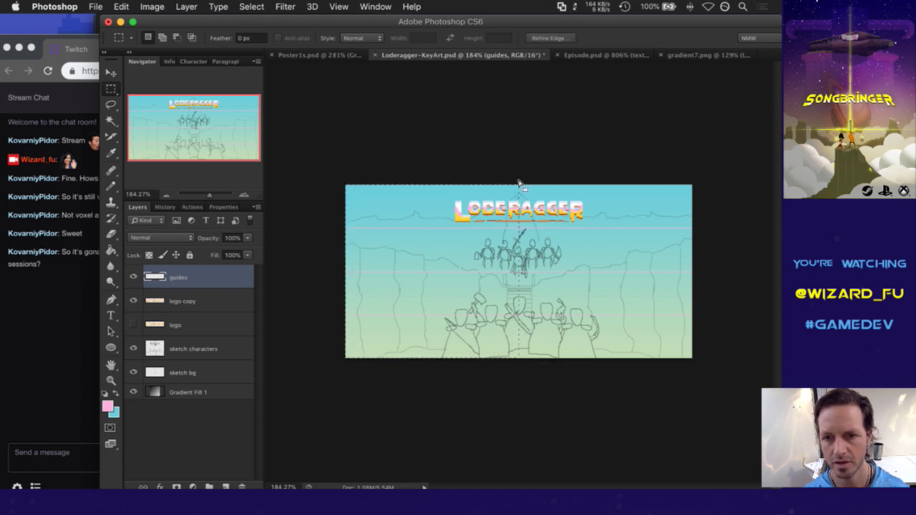
key("b")
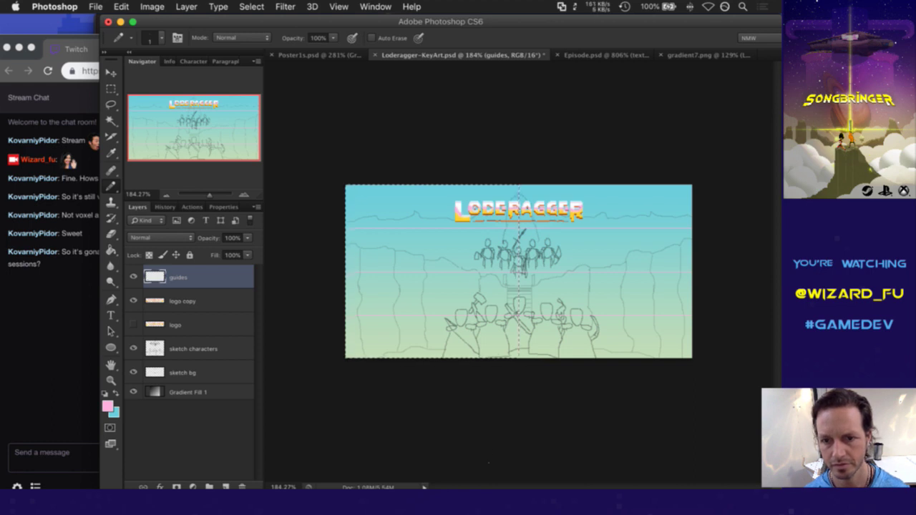
left_click_drag(513, 305, 533, 322)
key("m")
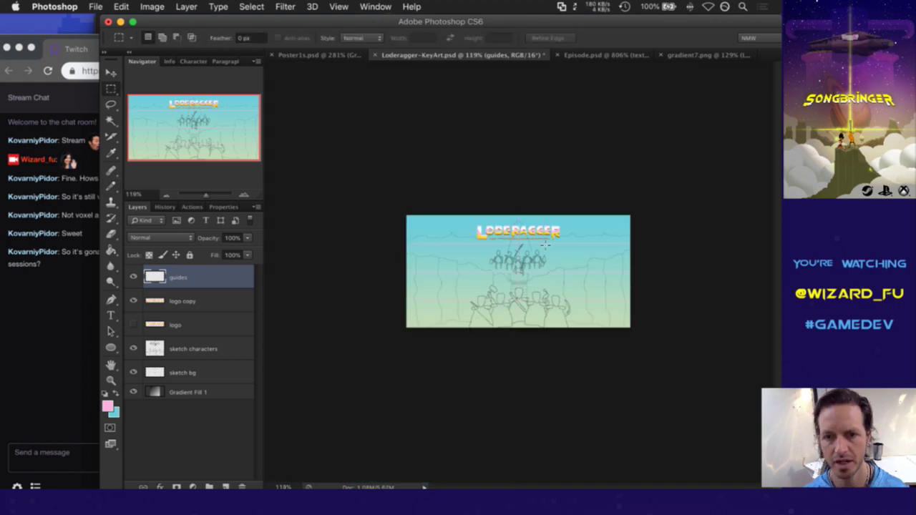
left_click_drag(524, 264, 566, 275)
key("ctrl+s")
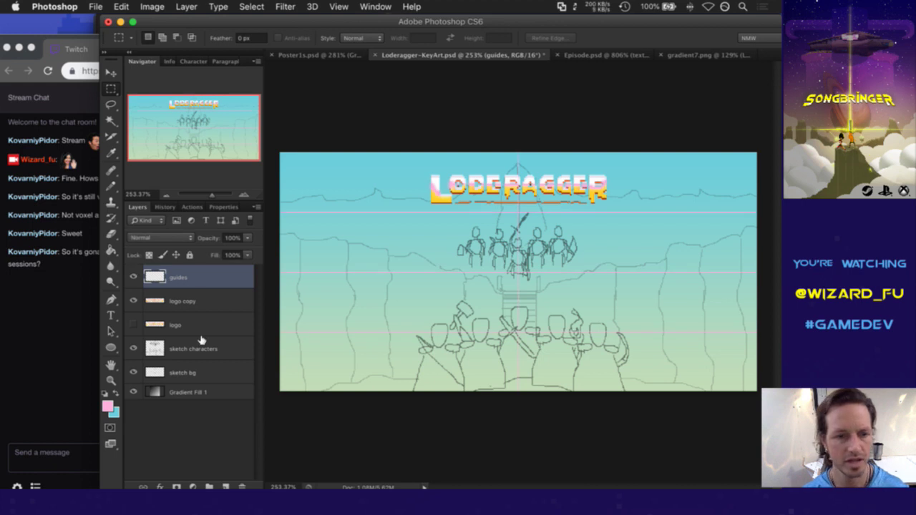
left_click_drag(526, 244, 401, 310)
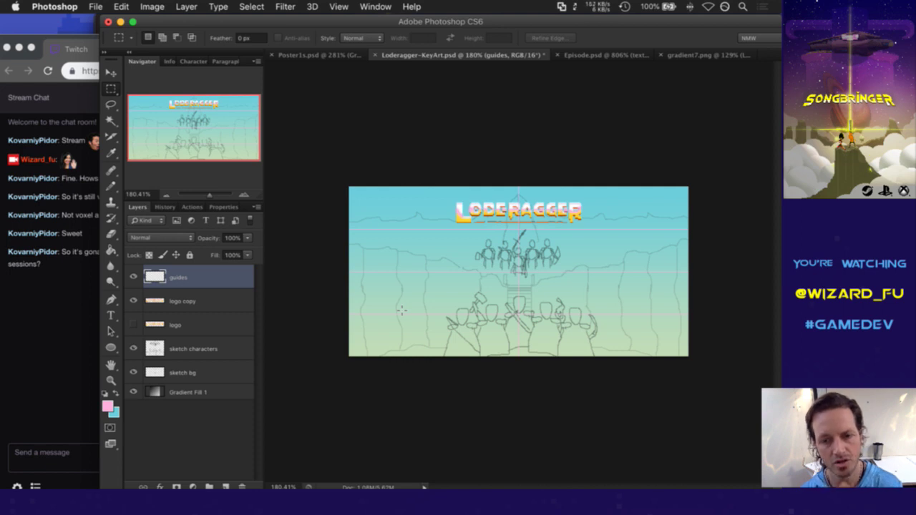
Step: On the sketch characters layer, select the back row of characters and nudge it down slightly toward the mid-height guide line
left_click(201, 348)
left_click_drag(467, 228, 573, 266)
left_click(593, 204)
mouse_move(594, 203)
left_mouse_down()
mouse_move(415, 284)
mouse_move(472, 280)
mouse_move(462, 285)
left_mouse_up()
key("v")
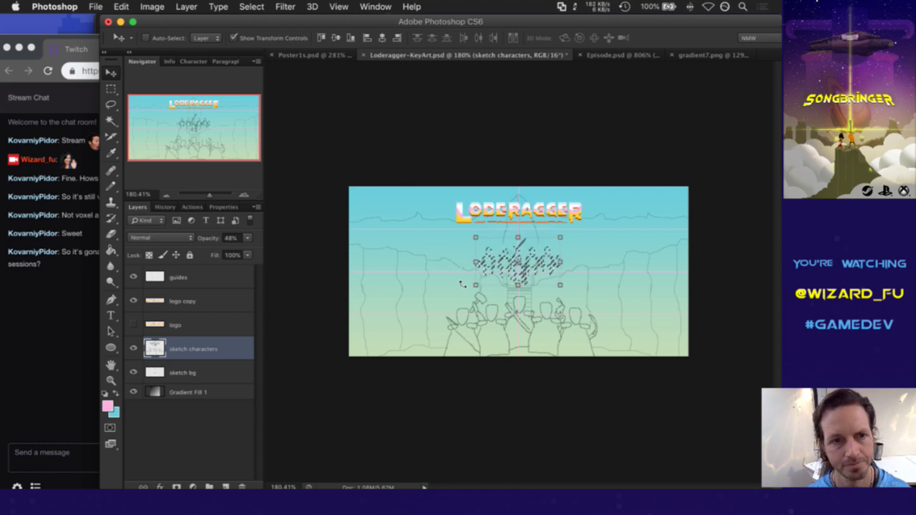
key("Down")
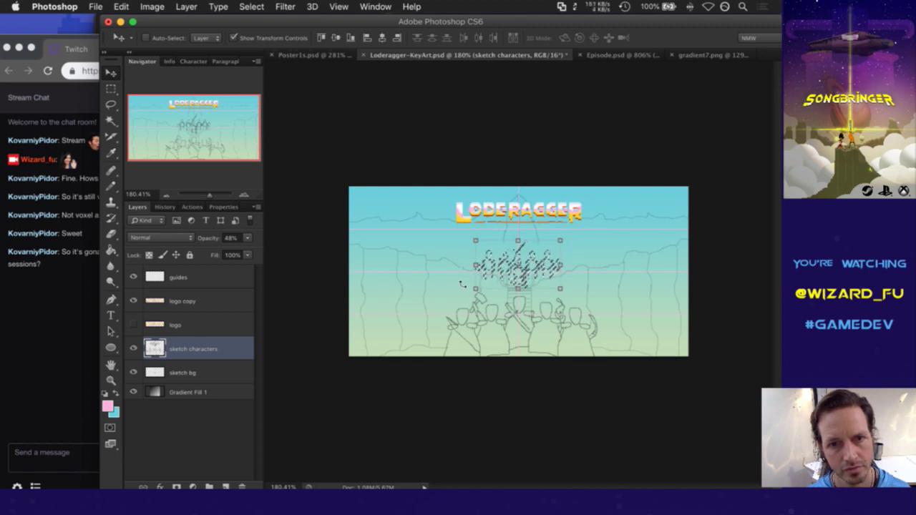
key("m")
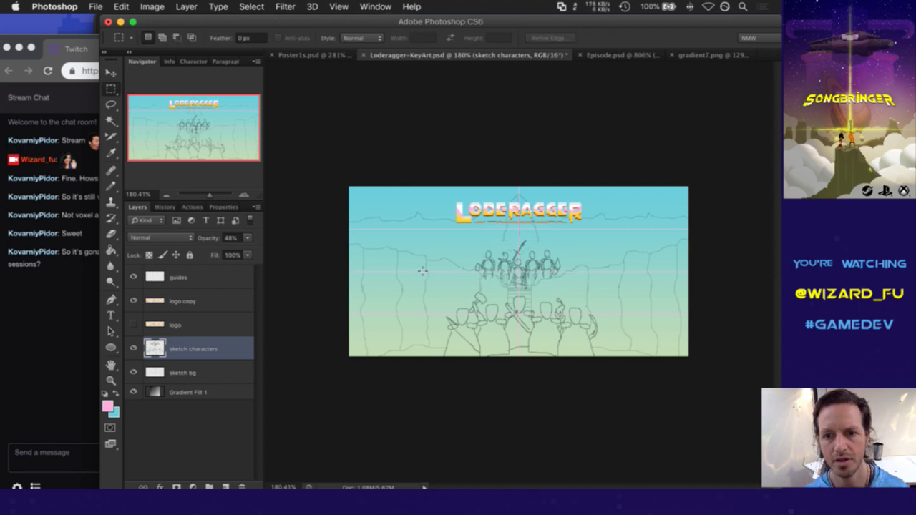
Step: On the sketch bg layer, select the upper part of the background, nudge it down until the horizon meets the upper-quarter guide, and deselect
left_click(180, 373)
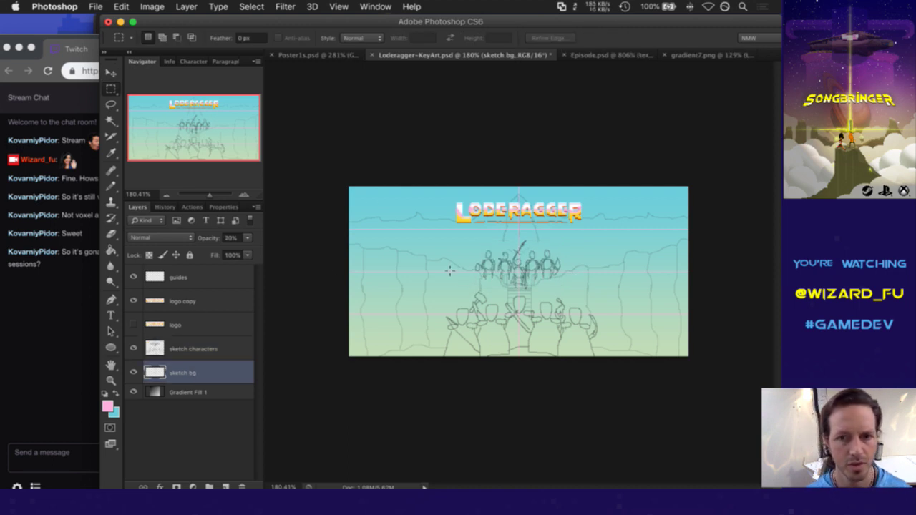
mouse_move(323, 188)
left_mouse_down()
mouse_move(512, 263)
mouse_move(707, 290)
left_mouse_up()
key("v")
key("Down")
key("Down")
key("Down")
key("Down")
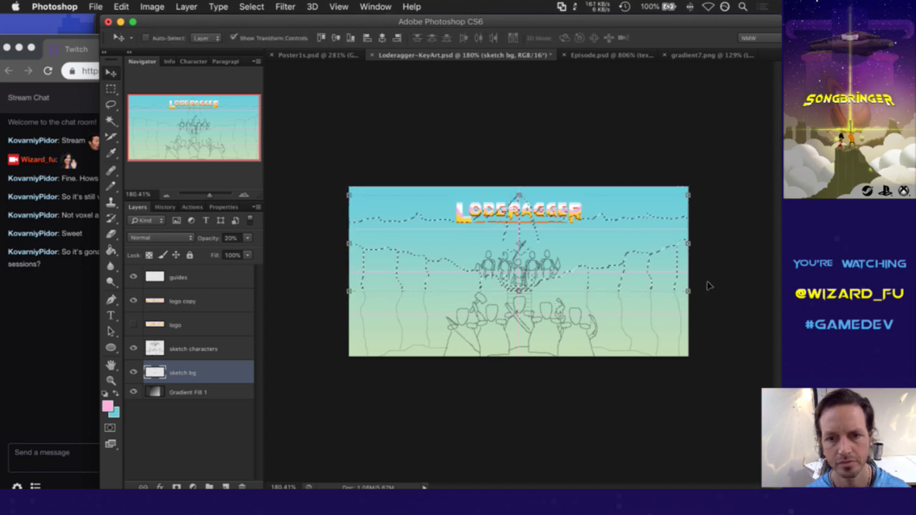
key("Down")
key("Down")
key("Down")
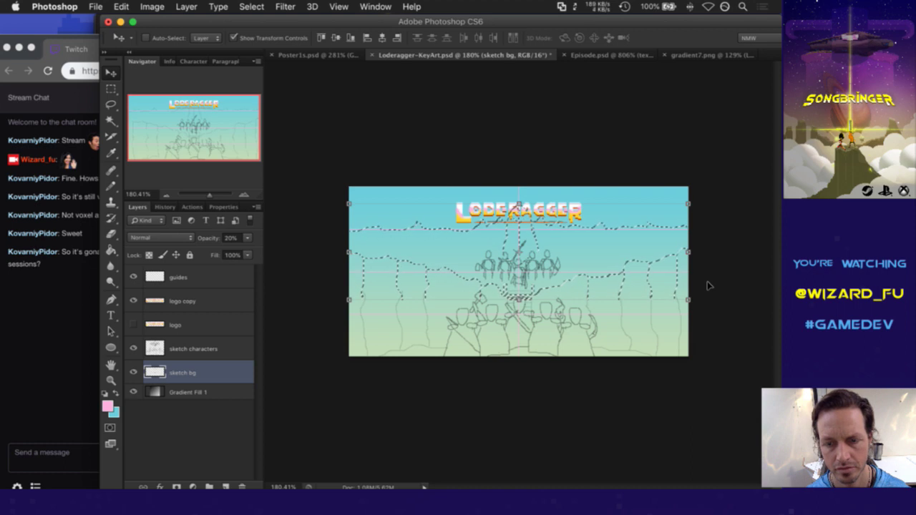
key("m")
key("ctrl+d")
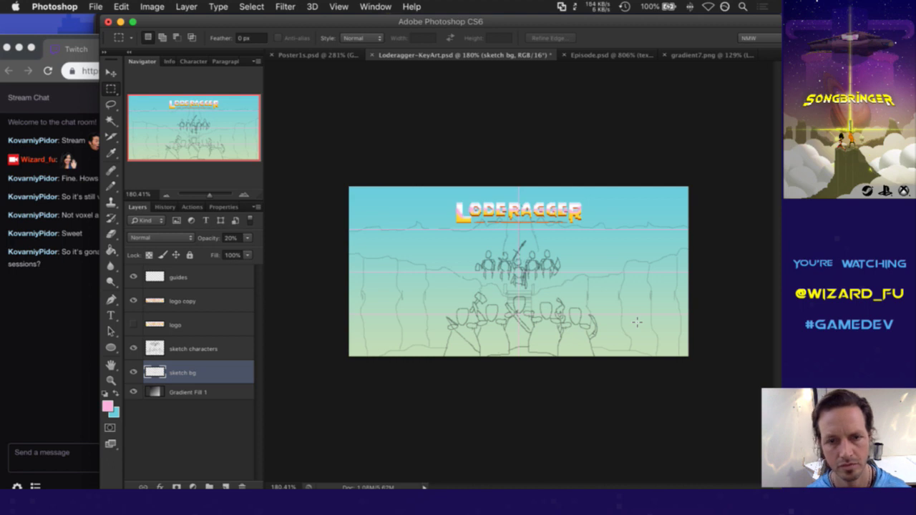
Step: Move the logo copy down onto the upper-quarter guide line and save the document
left_click(211, 300)
key("v")
left_click_drag(550, 202, 557, 221)
key("Down")
key("Down")
key("Down")
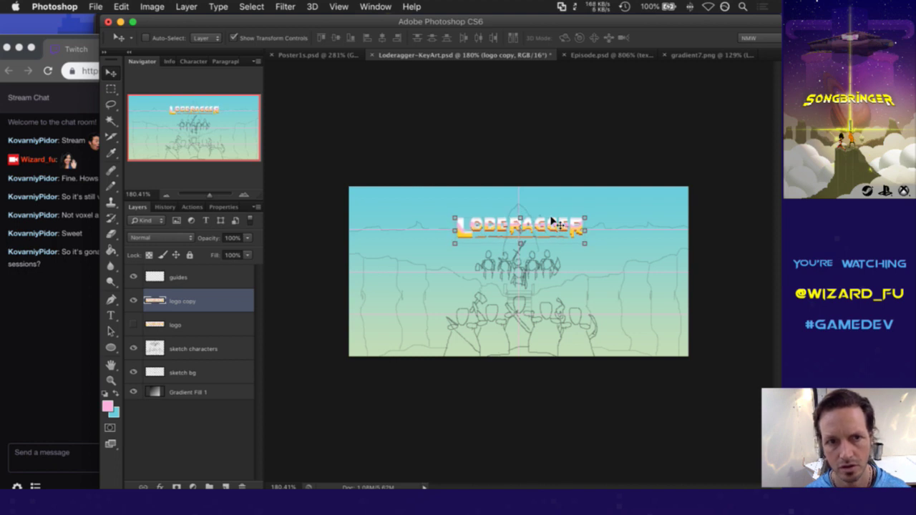
key("m")
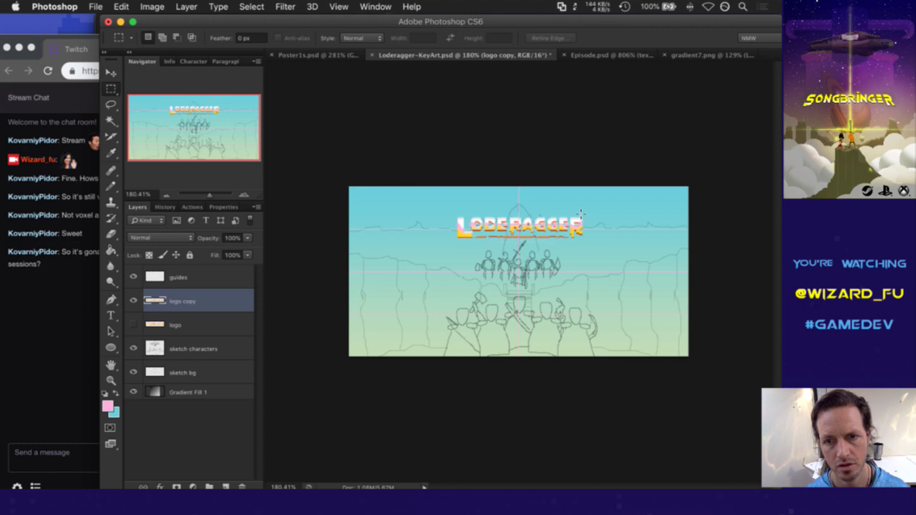
key("super+s")
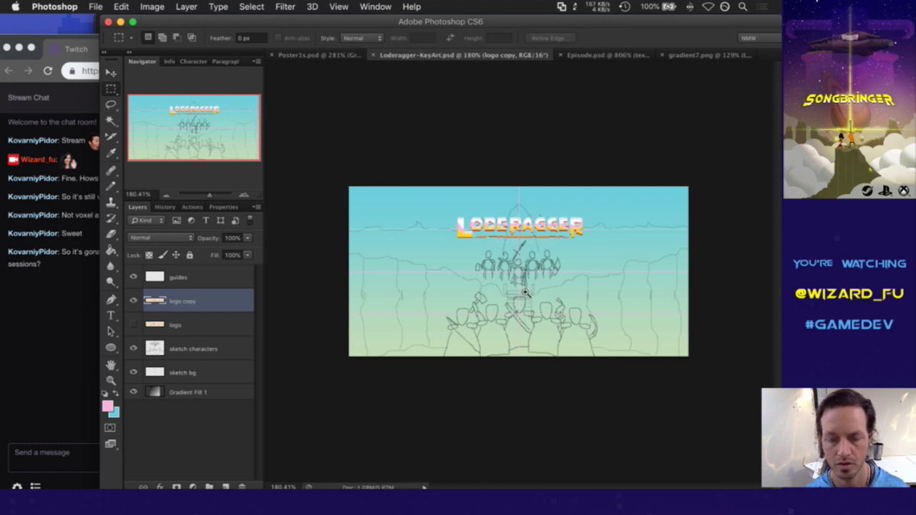
Step: Hide the logo copy and select the central spire on the sketch bg layer, subtracting the mountains on both sides from the selection
left_click(555, 298, "super")
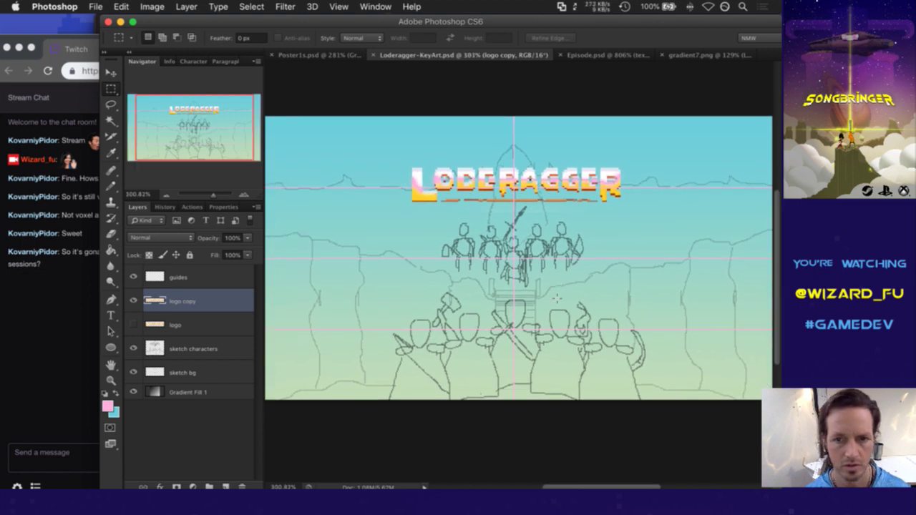
left_click_drag(476, 139, 548, 236)
left_click_drag(559, 228, 559, 228)
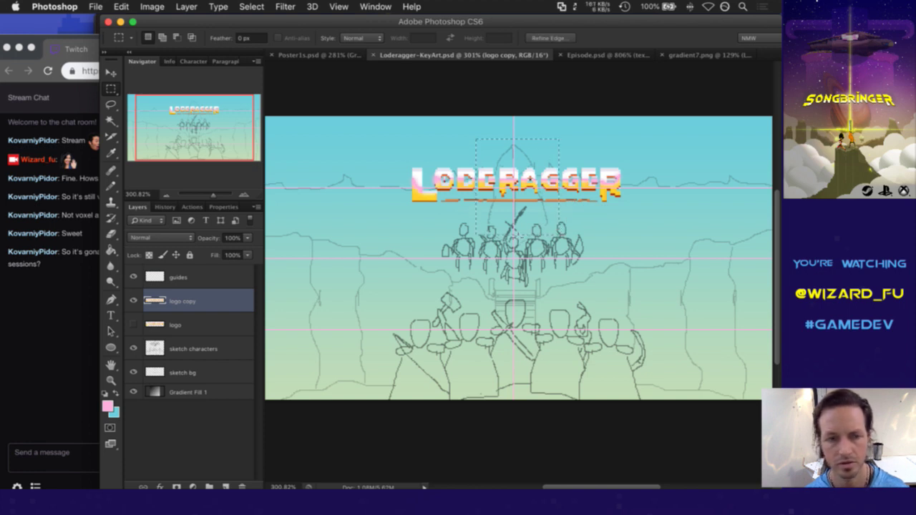
left_click(133, 301)
left_click(180, 369)
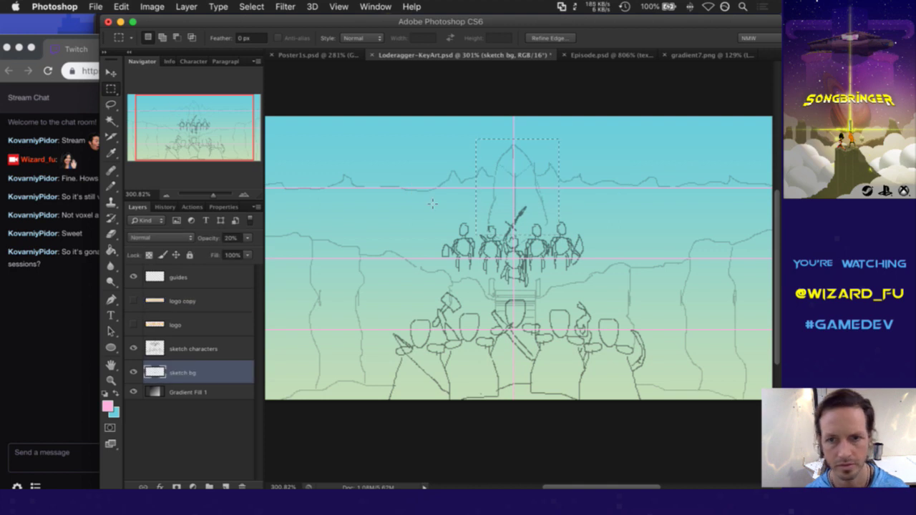
key("alt")
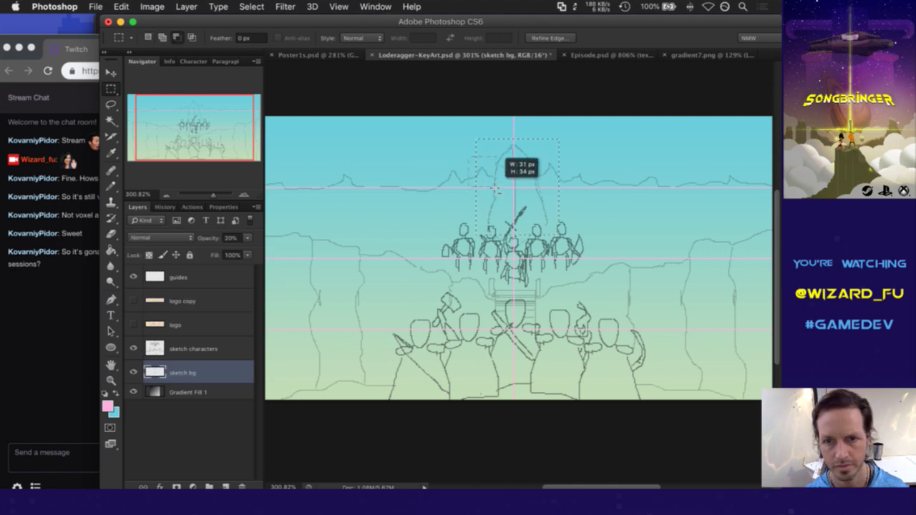
left_click_drag(558, 166, 542, 181)
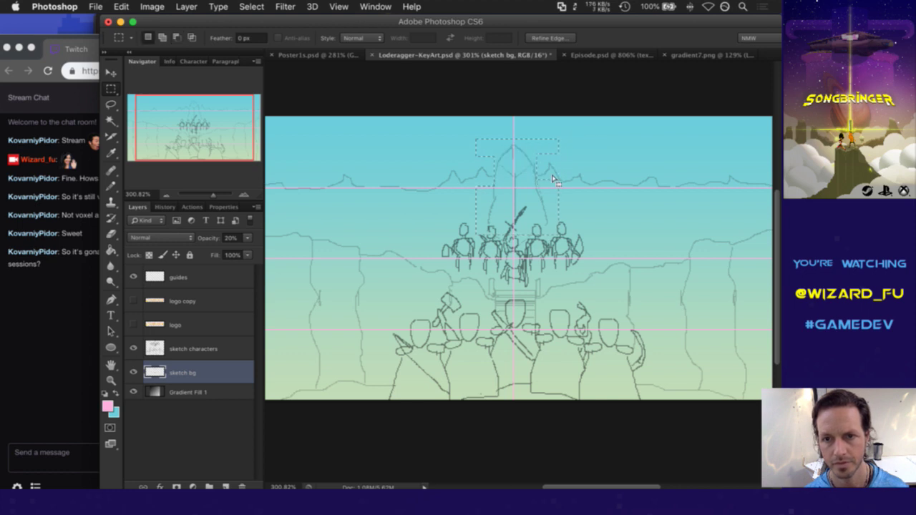
Step: Stretch the selected spire upward to 124.04% height, almost to the canvas's upper edge, and apply the transform
key("v")
left_click(518, 139)
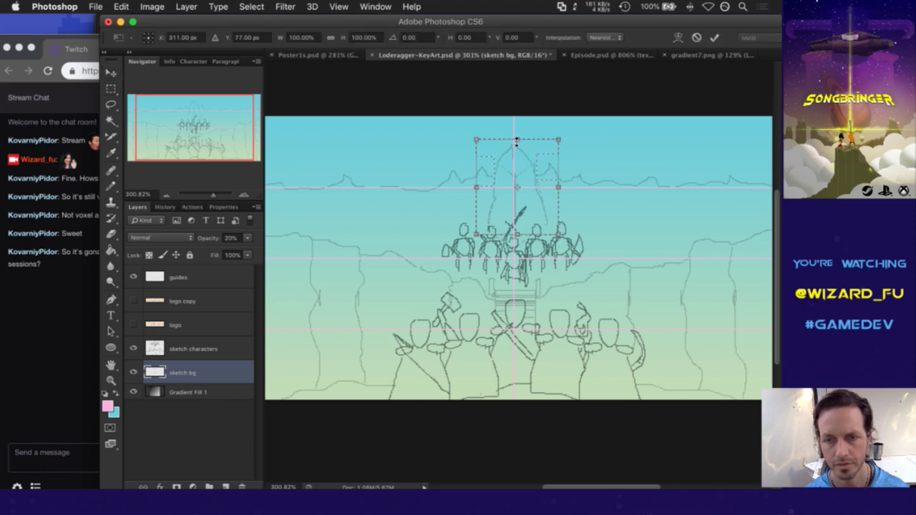
left_click_drag(517, 140, 516, 117)
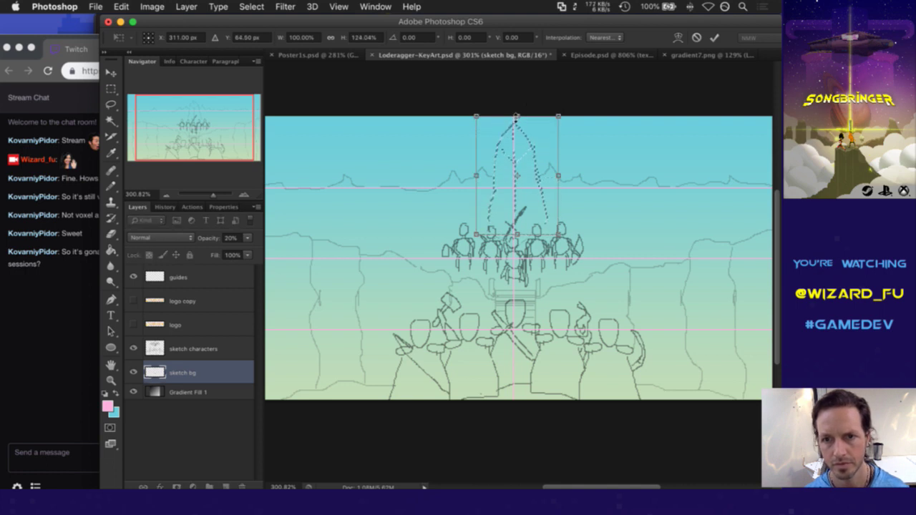
left_click(714, 41)
key("m")
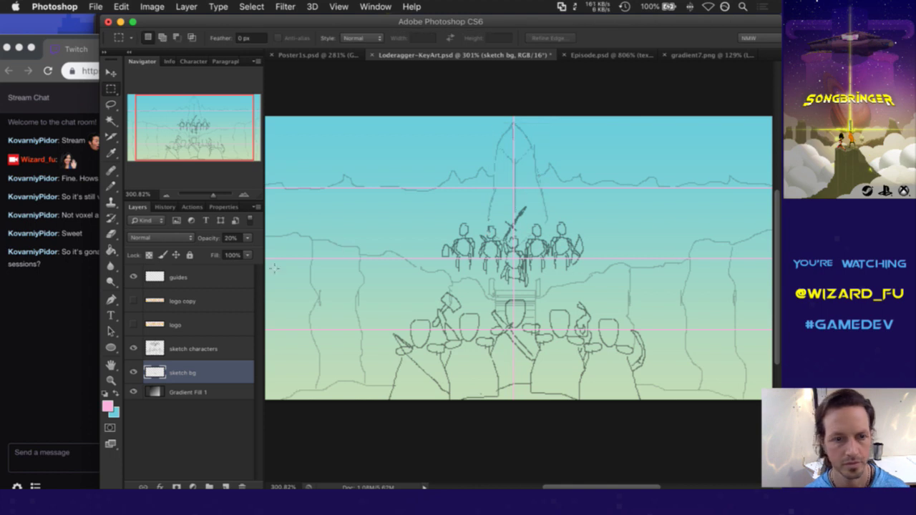
Step: Show the logo copy layer again and save the key art document
left_click(133, 300)
left_click(456, 223, "alt+super")
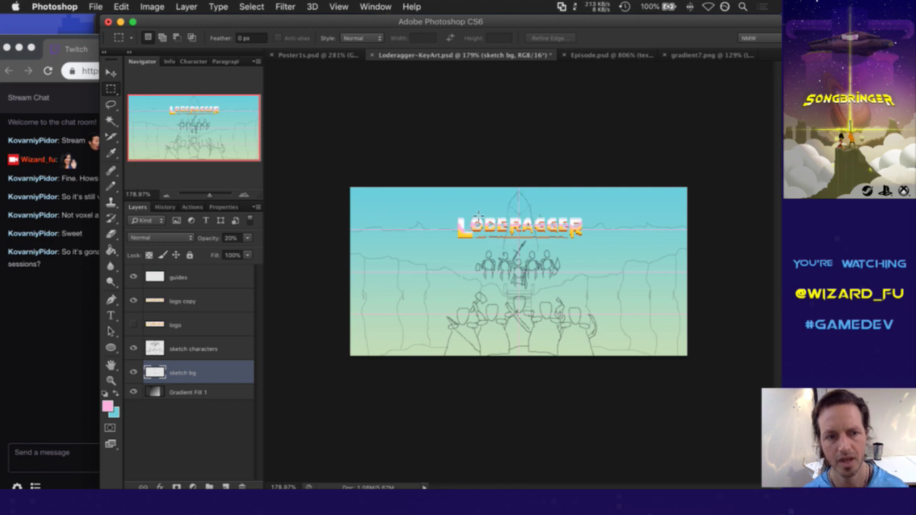
key("super+s")
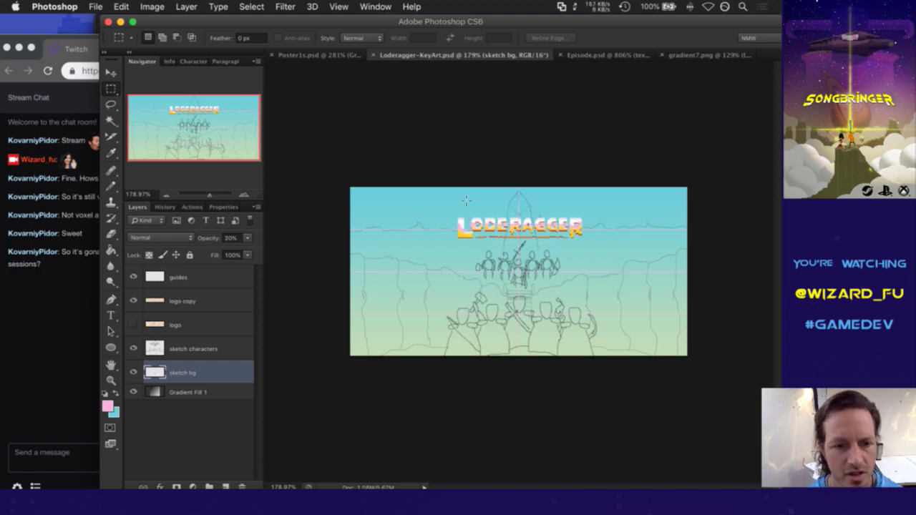
Step: Switch to iTerm2, check the repository status, commit Loderagger-KeyArt.psd with gc using the message ".", and return to Photoshop
key("super+Tab")
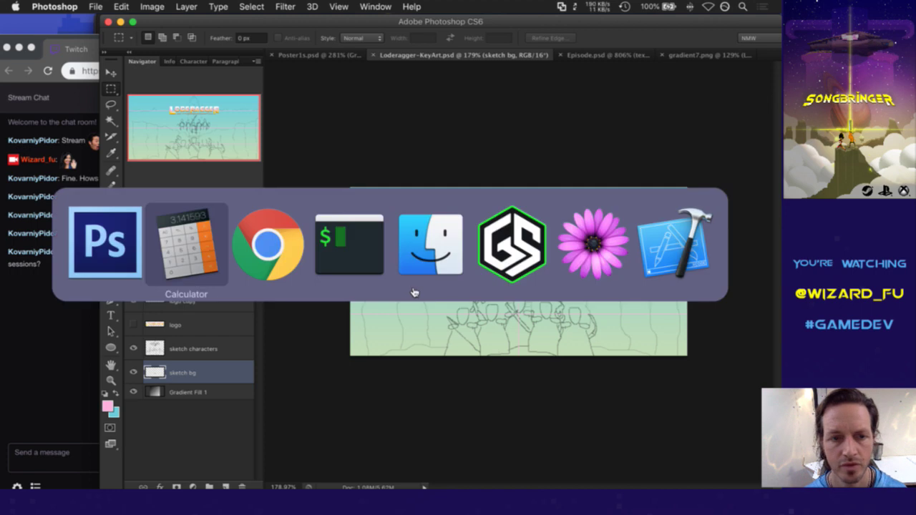
key("super+Tab")
key("super+Tab")
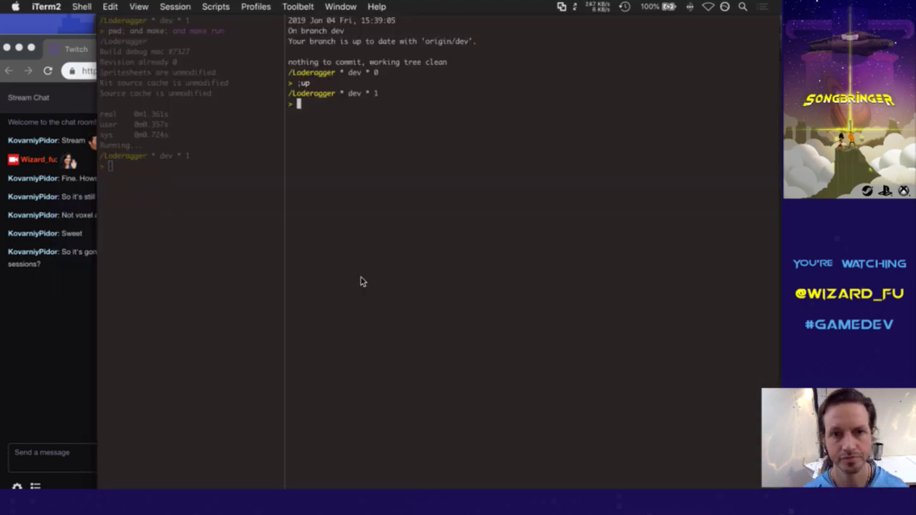
type("go")
key("BackSpace")
type("p")
key("Return")
type("gc")
key("Return")
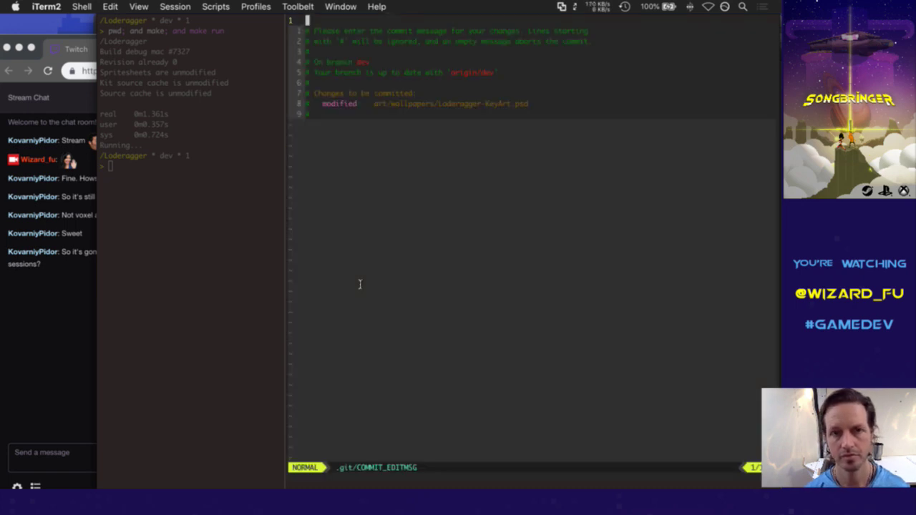
type(":x")
key("Return")
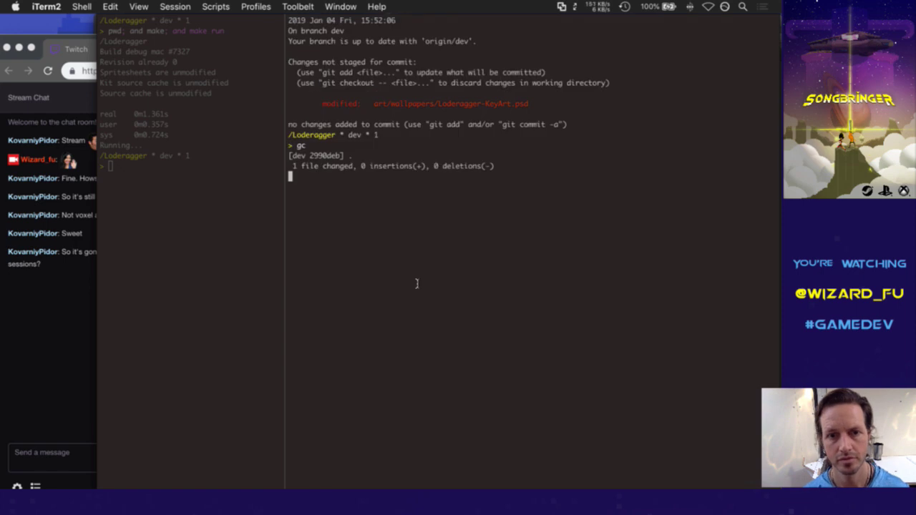
key("super+Tab")
key("super+shift+Tab")
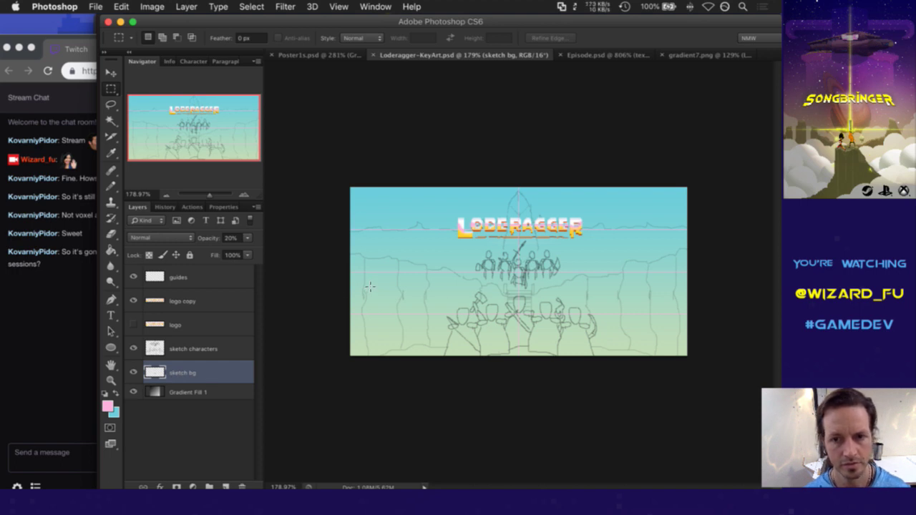
Step: Undo the spire stretch and the logo, background and back-row character moves, back to the finished guide lines, and deselect
key("super+alt+z")
key("super+alt+z")
key("super+alt+z")
key("super+alt+z")
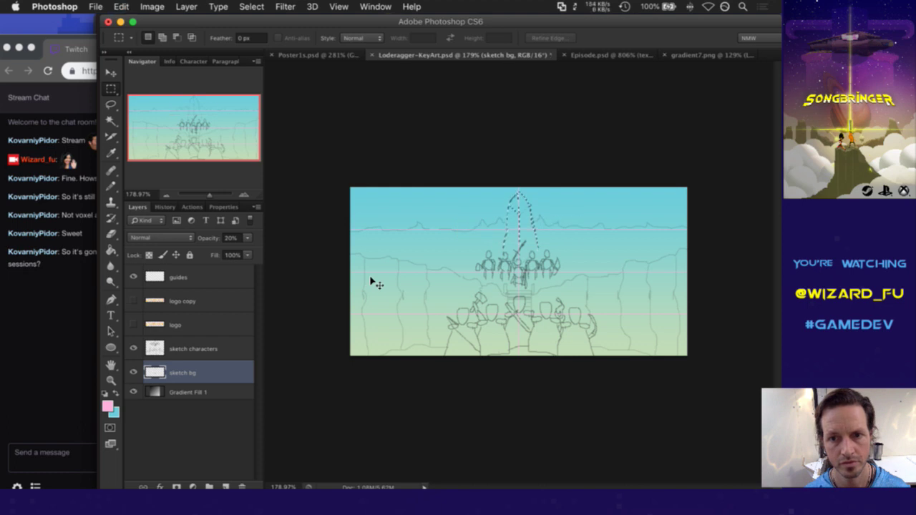
key("super+shift+z")
key("super+shift+z")
key("super+shift+z")
key("super+shift+z")
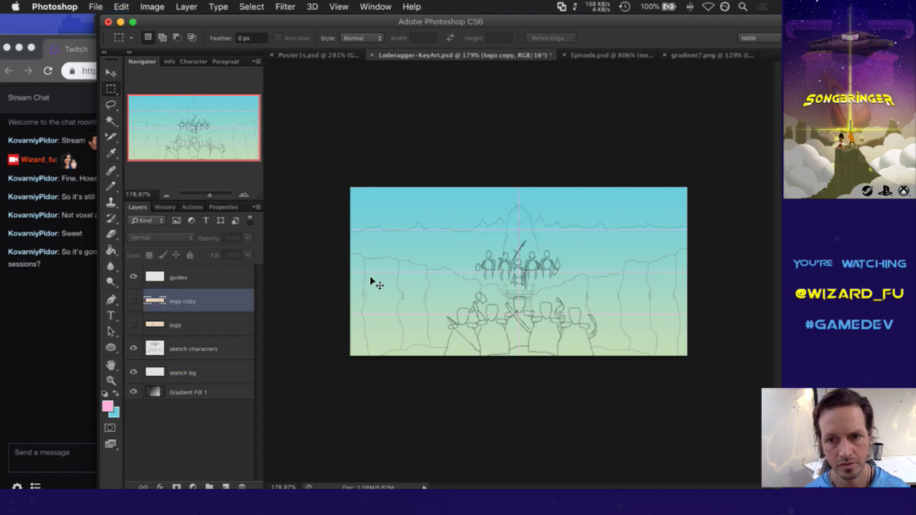
key("super+shift+z")
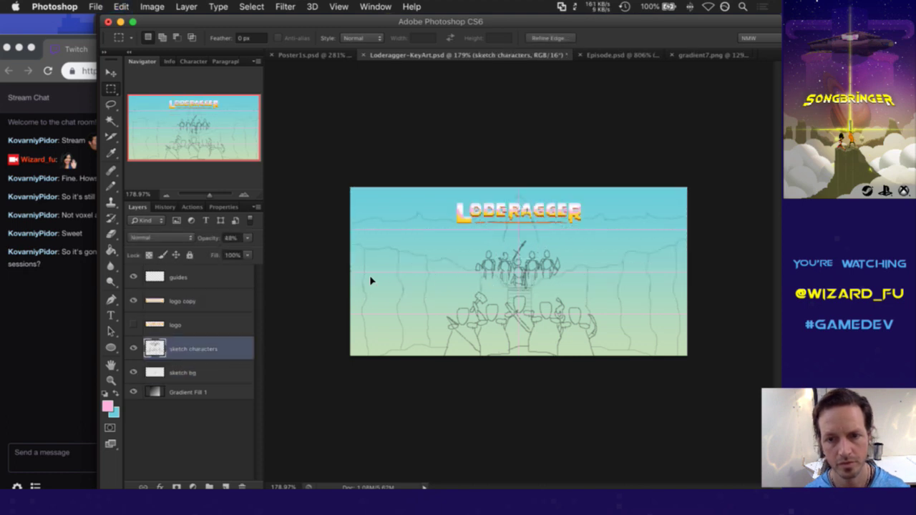
key("super+shift+z")
key("super+shift+z")
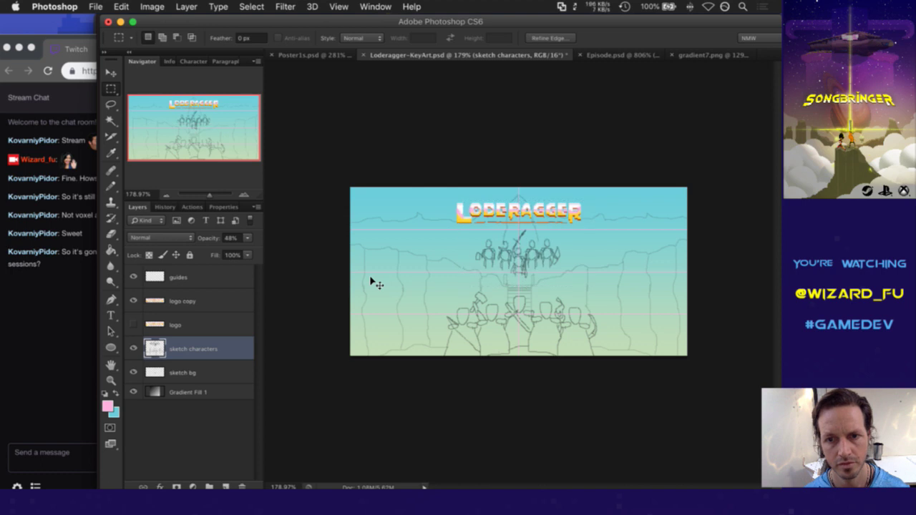
key("super+shift+z")
key("super+shift+z")
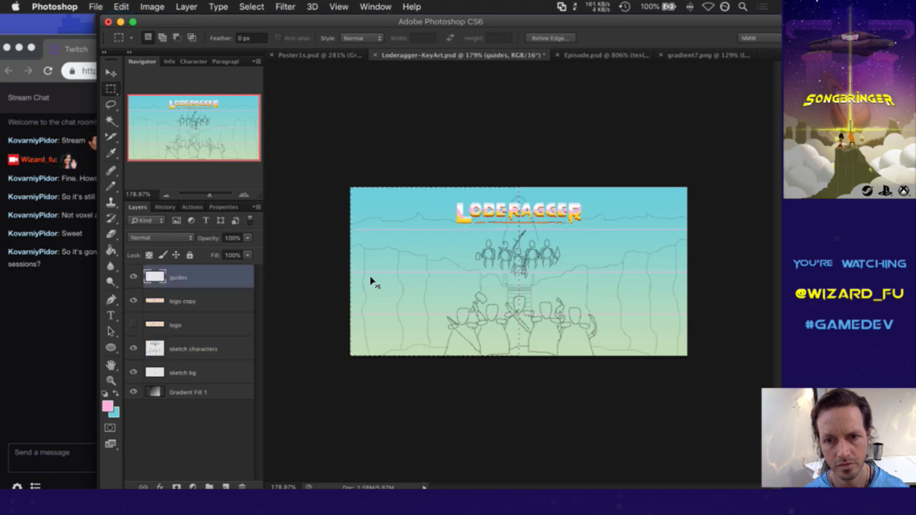
key("super+shift+z")
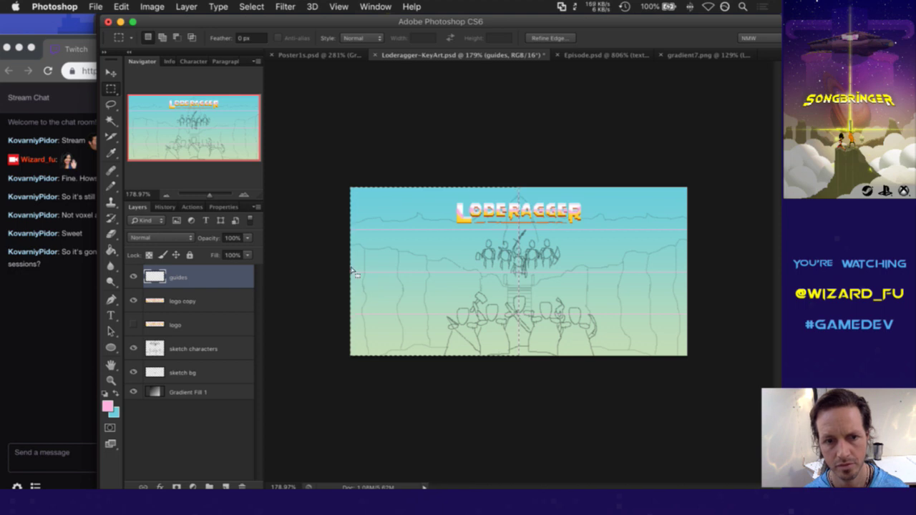
left_click(319, 270)
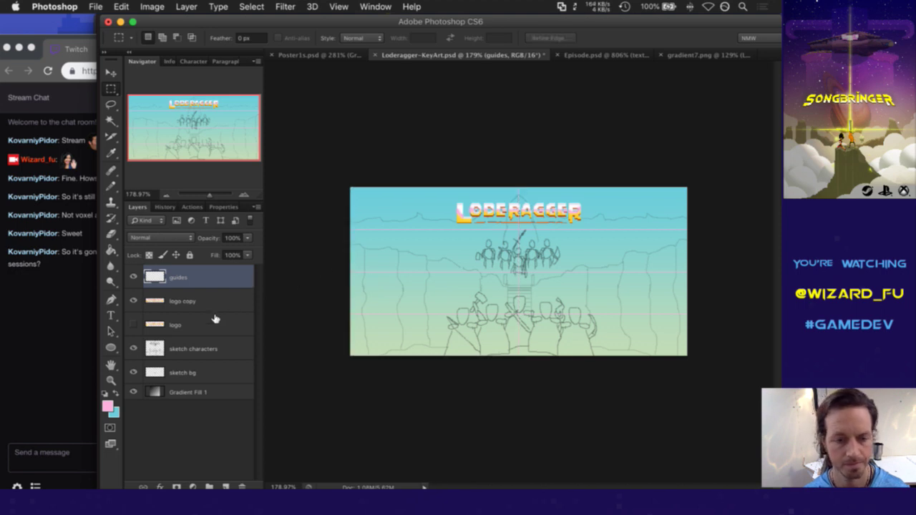
Step: Hide the logo copy layer and make the sketch characters layer active
left_click(186, 349)
left_click(133, 301)
left_click(134, 301)
key("v")
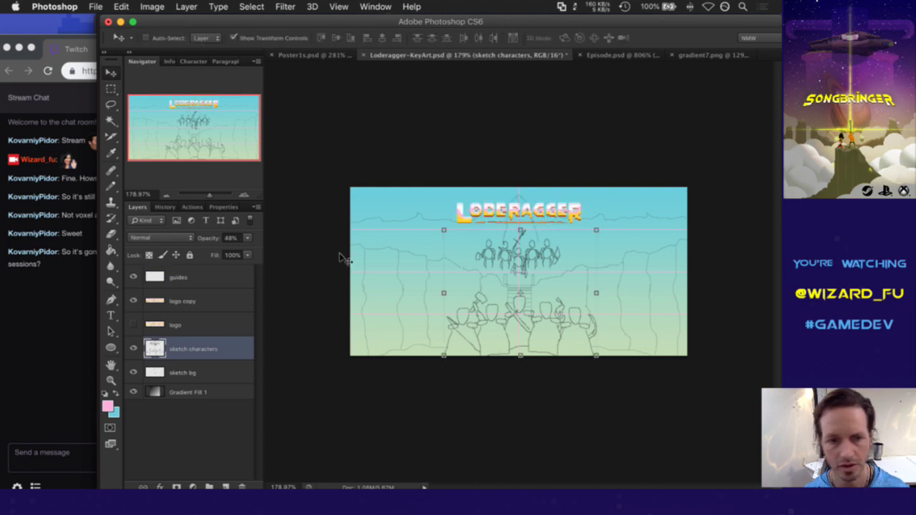
left_click(192, 303)
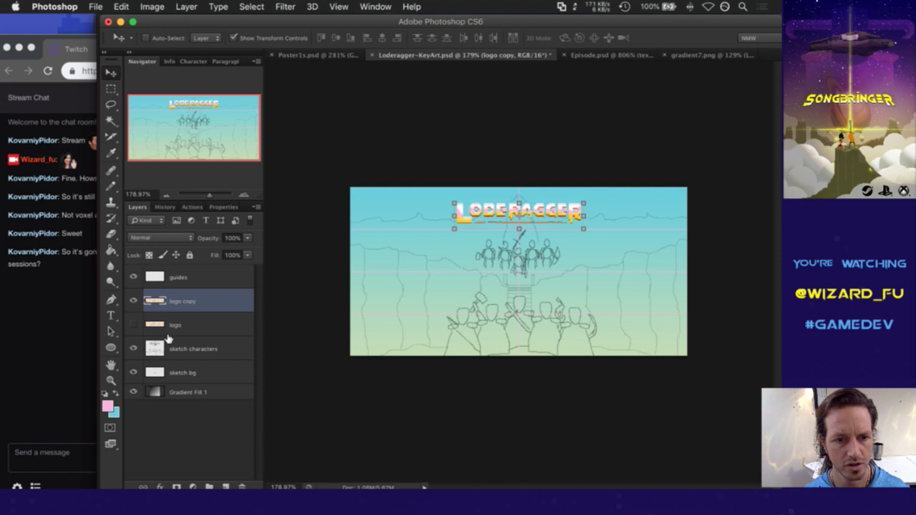
left_click(133, 301)
left_click(186, 348)
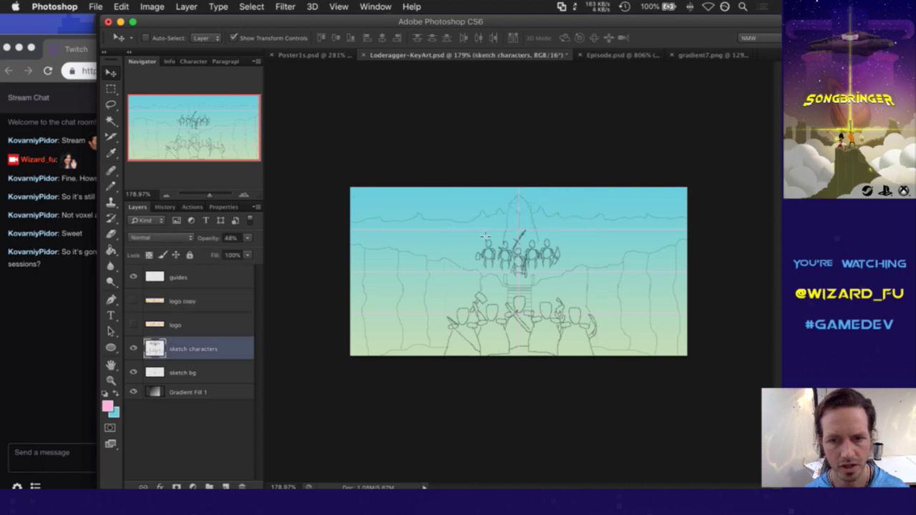
Step: Select the back row of characters on the sketch characters layer, move it up onto the upper quarter guide line, and deselect
key("m")
mouse_move(467, 225)
left_mouse_down()
mouse_move(570, 293)
mouse_move(556, 226)
left_mouse_up()
key("v")
key("m")
key("ctrl+d")
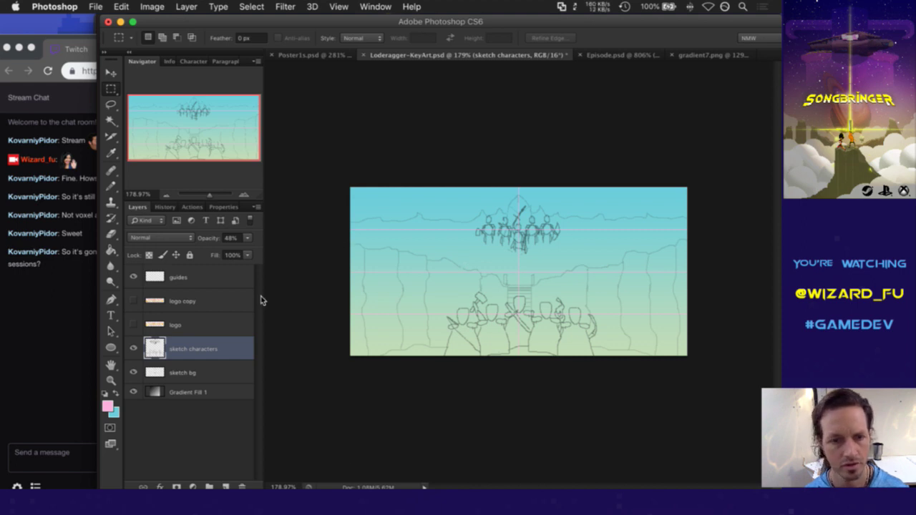
Step: Select the central spire on the sketch bg layer, subtract the neighbouring mountain areas from the selection, and move the spire up
left_click(191, 372)
left_click_drag(505, 189, 542, 259)
left_click(544, 247, "ctrl")
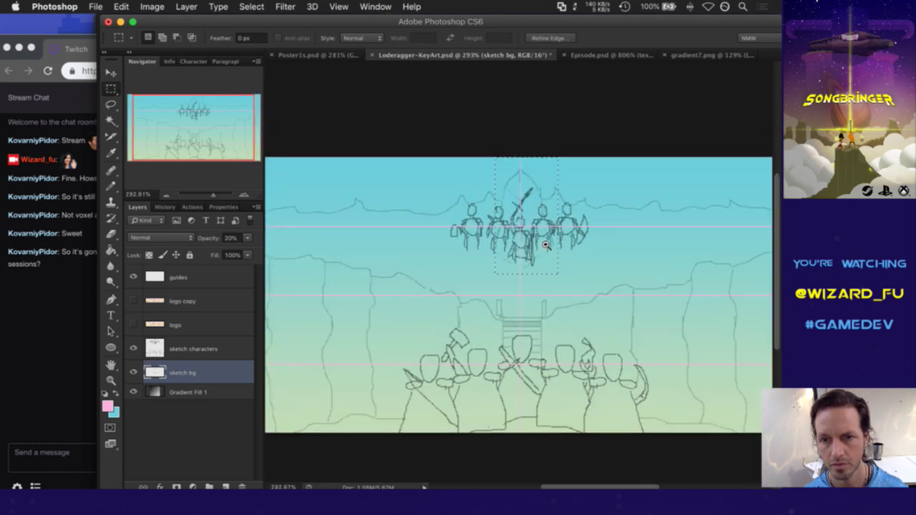
left_click_drag(501, 194, 497, 206)
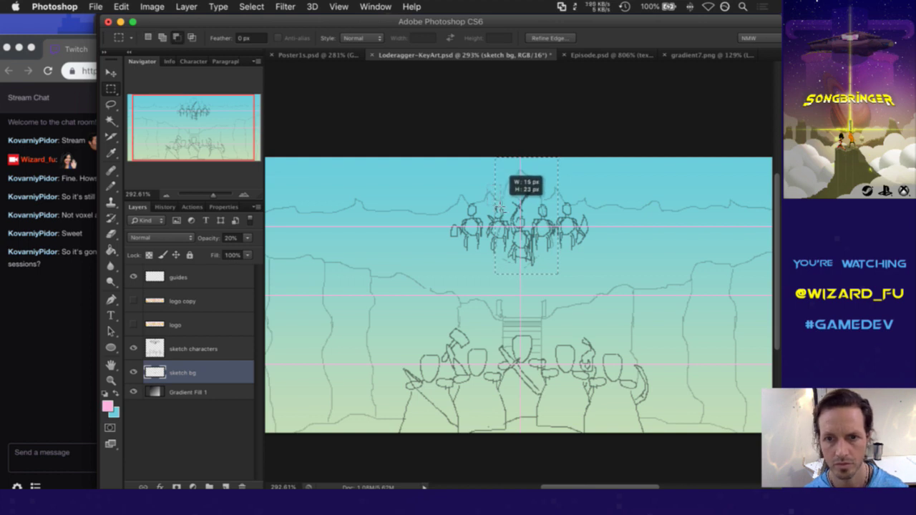
left_click_drag(567, 182, 543, 206)
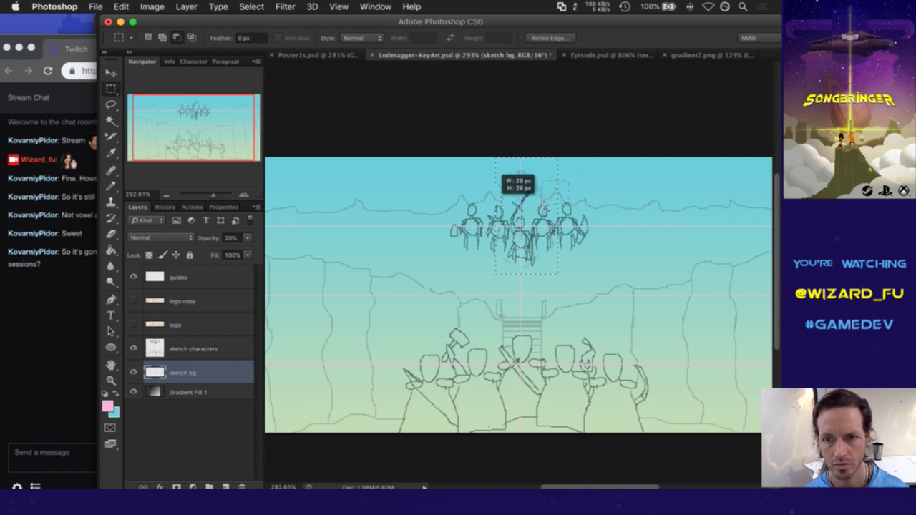
key("v")
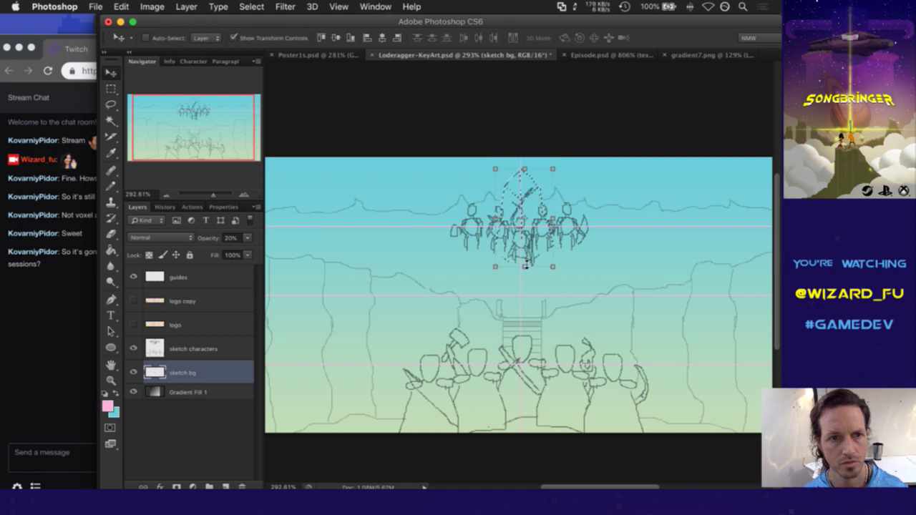
left_click_drag(526, 266, 528, 261)
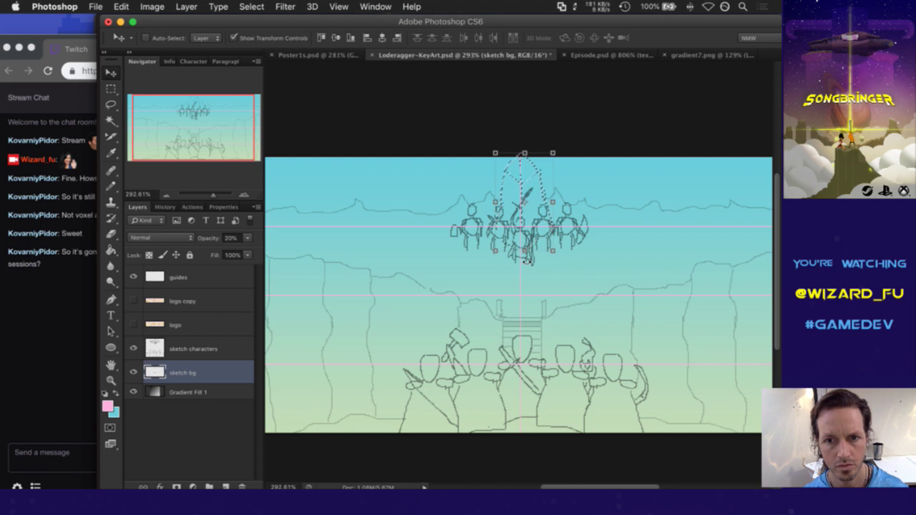
Step: Squash the selected spire vertically to about 104 px high so its tip fits inside the canvas, and deselect
key("m")
left_click(556, 291)
key("super+shift+d")
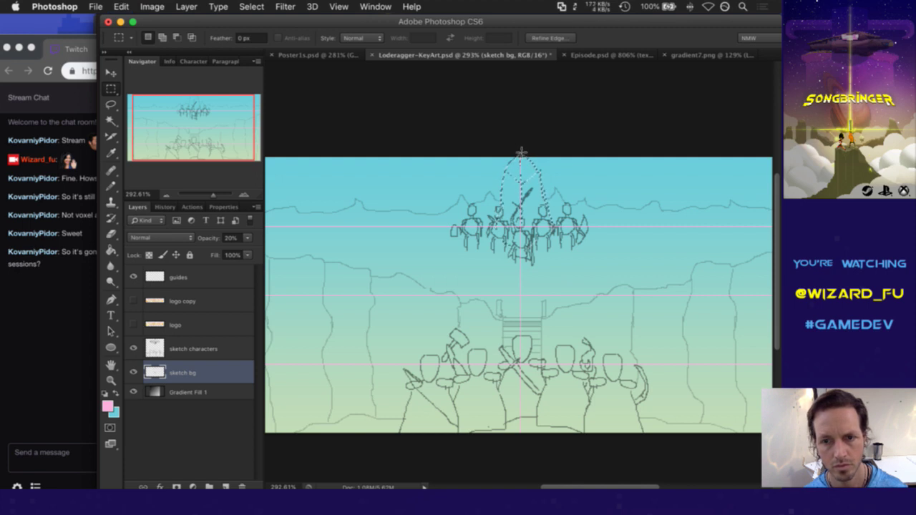
key("v")
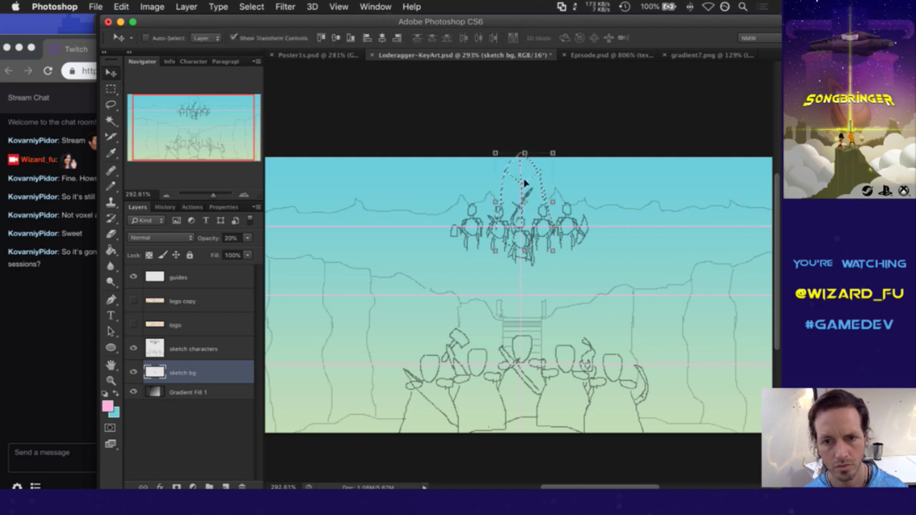
left_click_drag(525, 151, 525, 158)
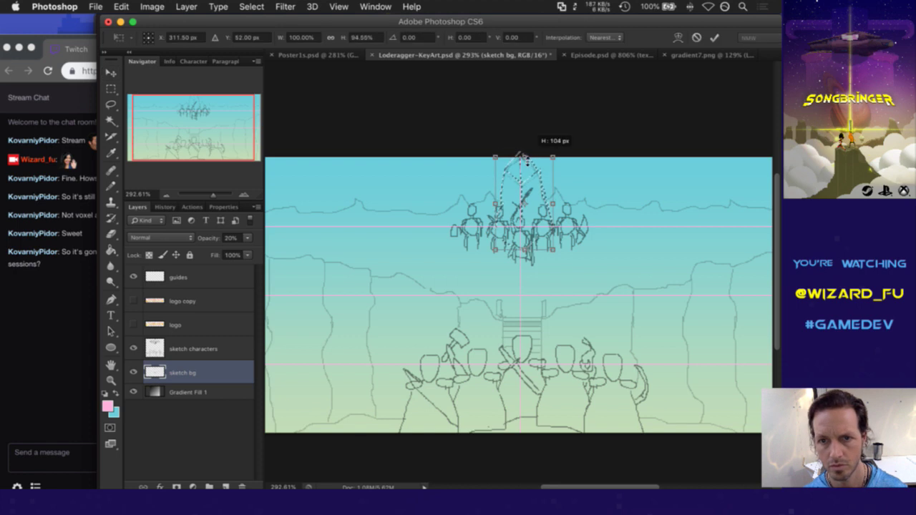
left_click(715, 37)
key("m")
key("ctrl+d")
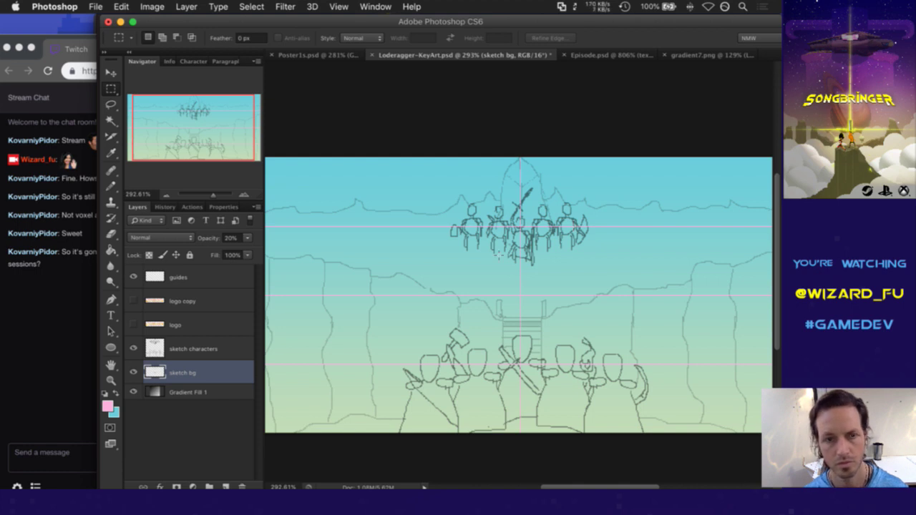
Step: Select the full-width band containing the cliff tops on the sketch bg layer, nudge it up several pixels, and deselect
left_click_drag(520, 290, 441, 272)
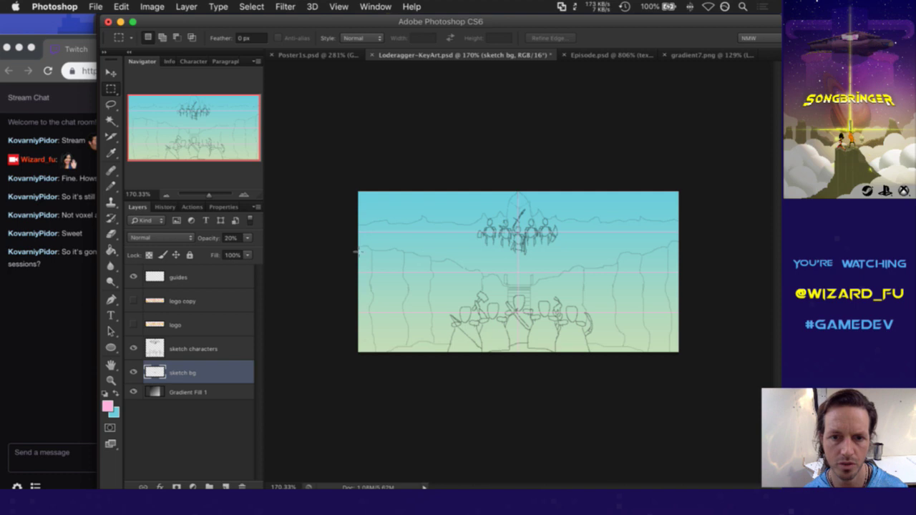
left_click_drag(344, 236, 692, 288)
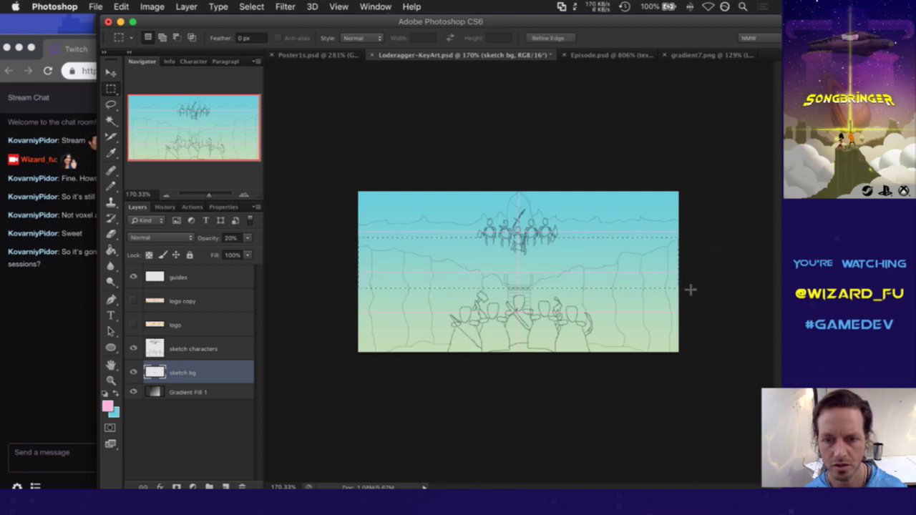
key("v")
key("Up")
key("Up")
key("Up")
key("Up")
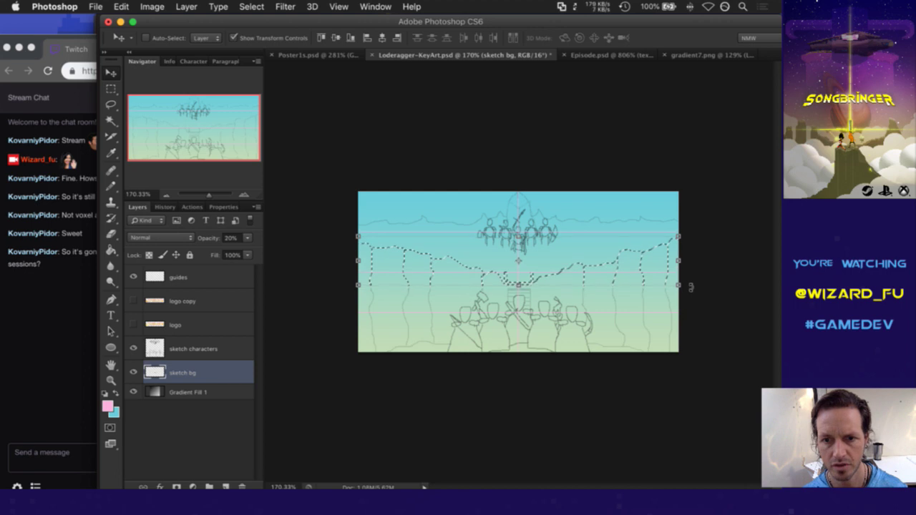
key("Up")
key("Up")
key("Up")
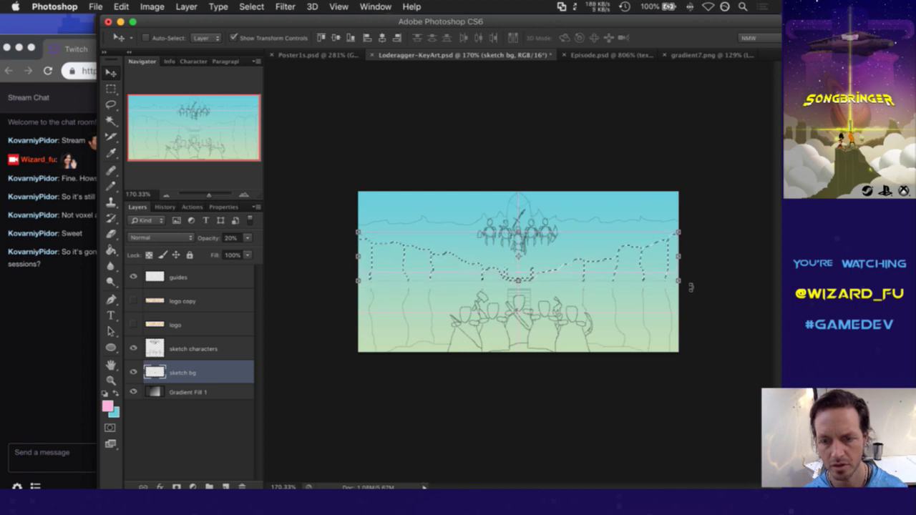
key("Up")
key("Up")
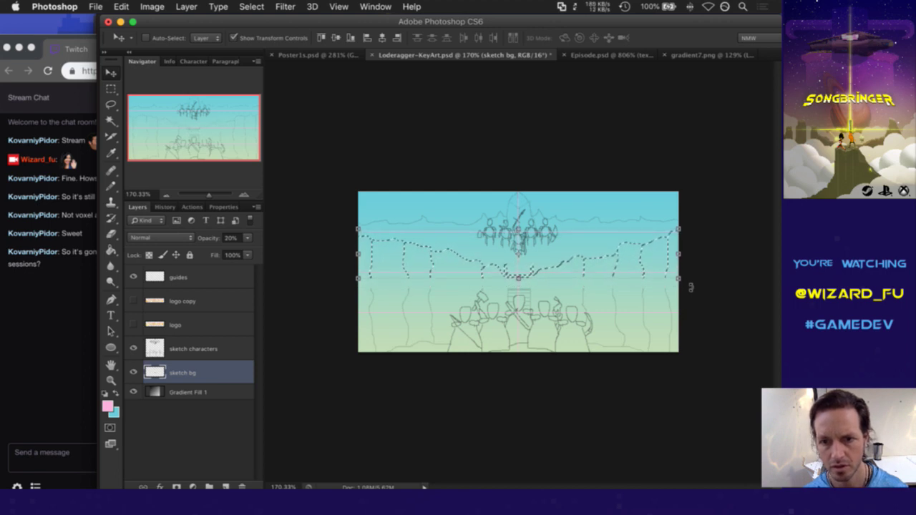
key("m")
key("super+d")
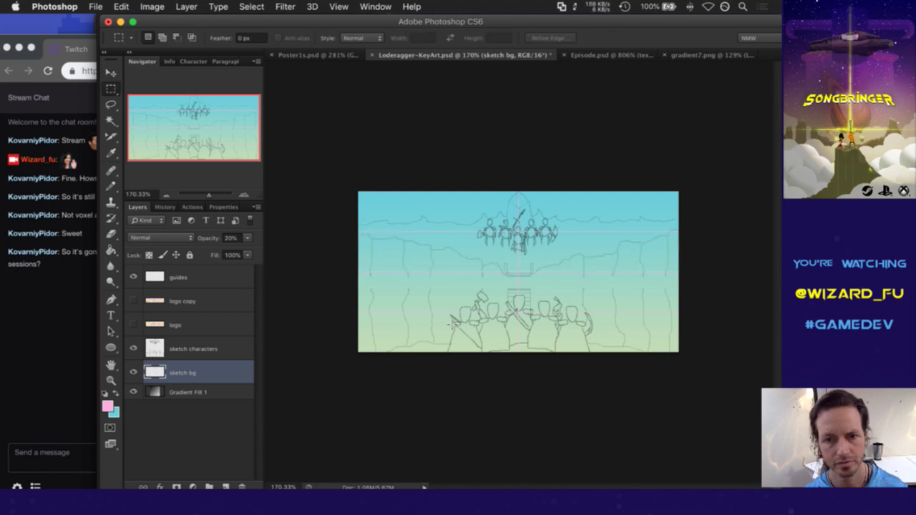
Step: Show the logo copy layer, move the logo straight down onto the horizontal centre guide line, and save the document
left_click(134, 301)
left_click(175, 293)
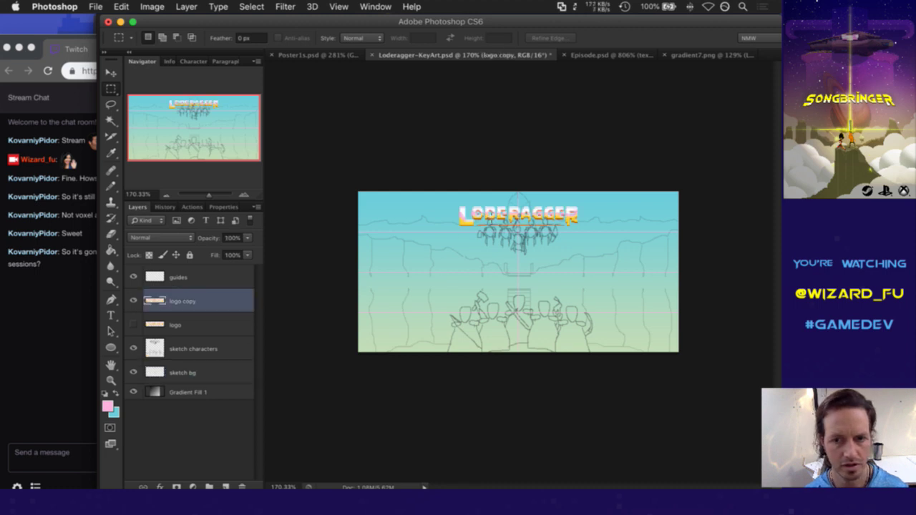
key("v")
left_click_drag(492, 207, 492, 266)
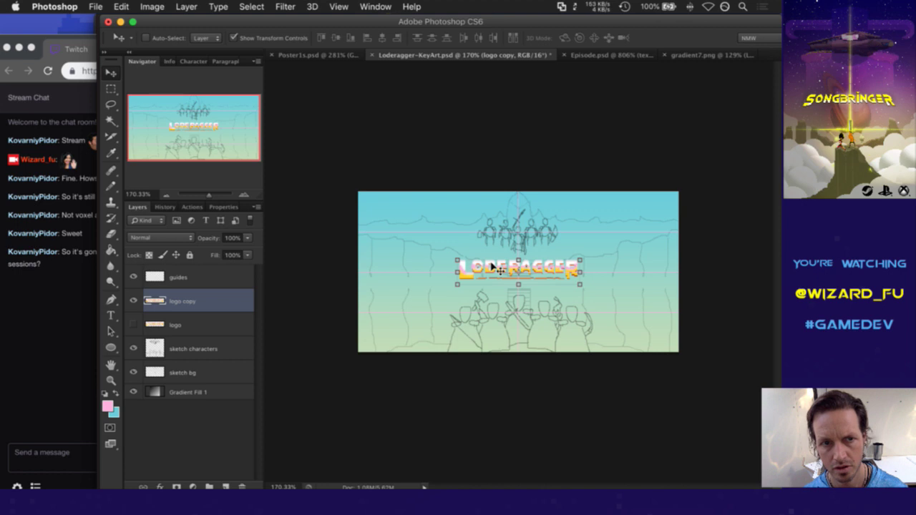
key("m")
key("ctrl+s")
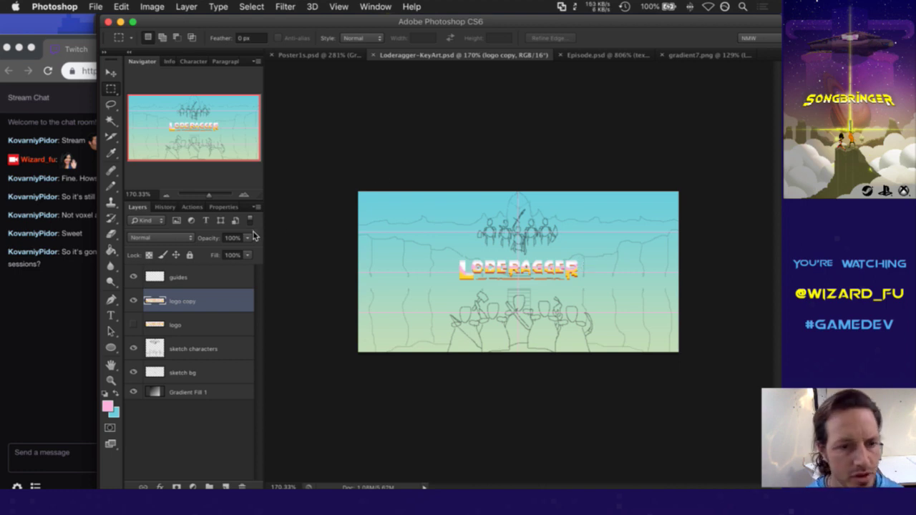
Step: Hide the guides layer and make the sketch bg layer active with the Pencil tool, close in on the left cliffs
left_click(133, 276)
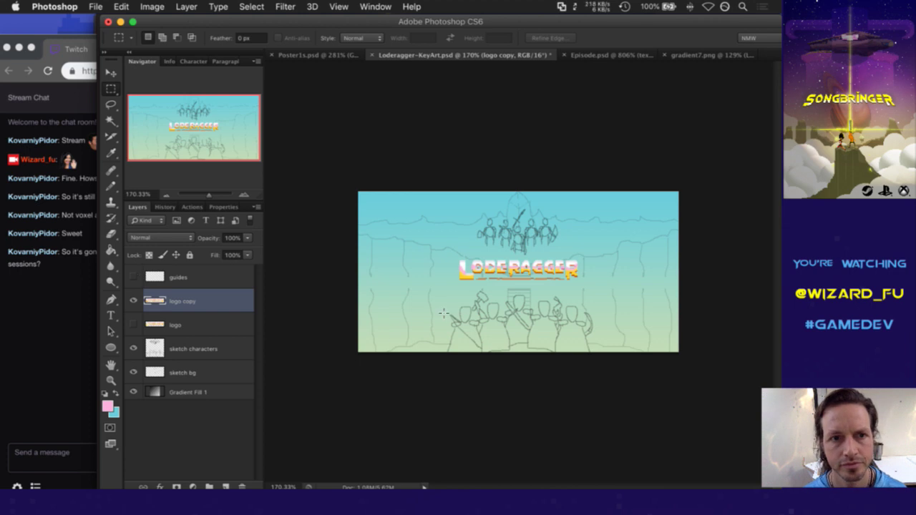
key("super+equal")
left_click_drag(401, 302, 411, 302)
left_click(190, 371)
key("b")
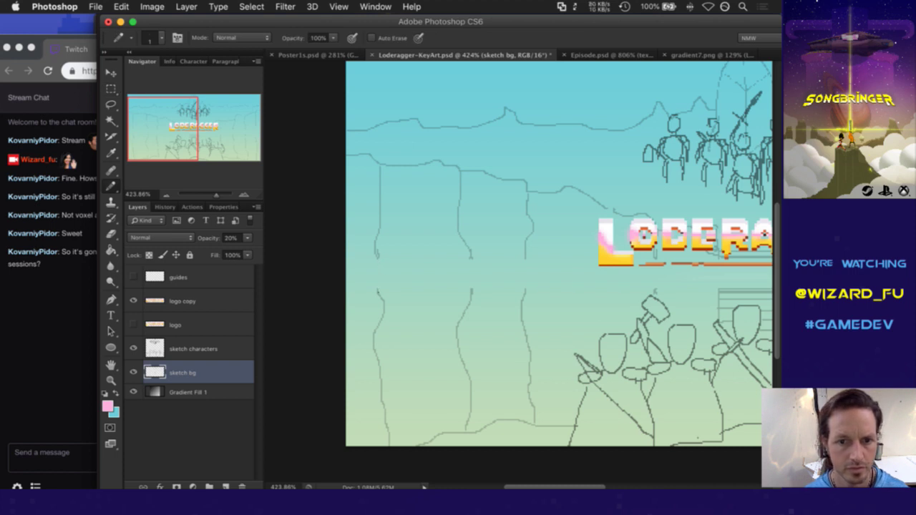
Step: Make the logo copy layer active and set the foreground colour to black (000000)
key("i")
left_click(183, 300)
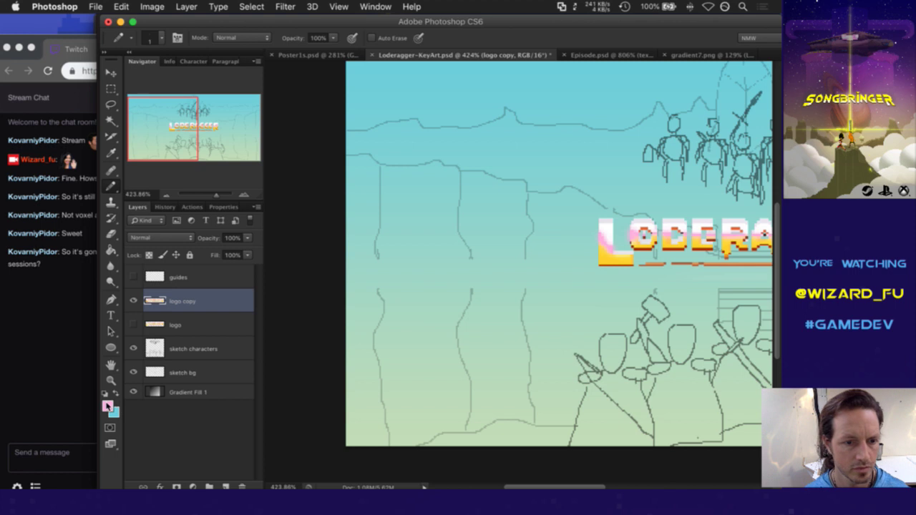
left_click(107, 406)
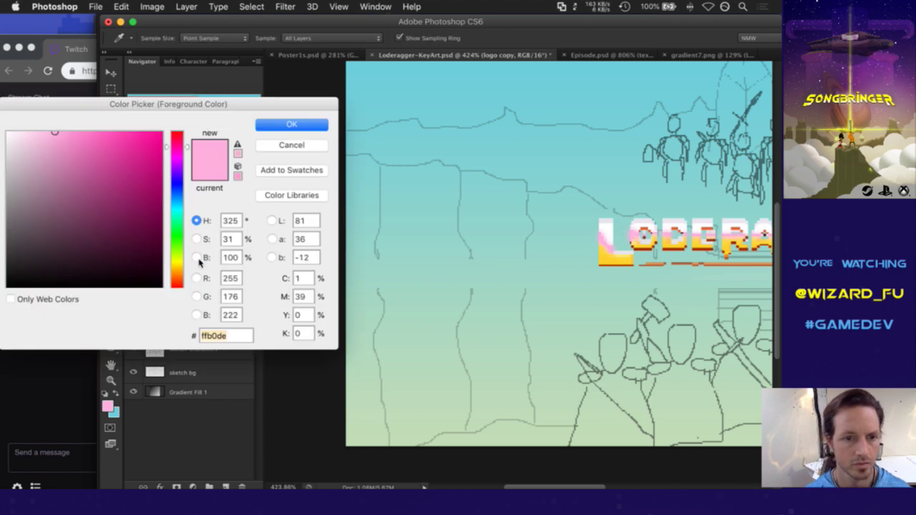
left_click(197, 259)
left_click_drag(176, 281, 179, 293)
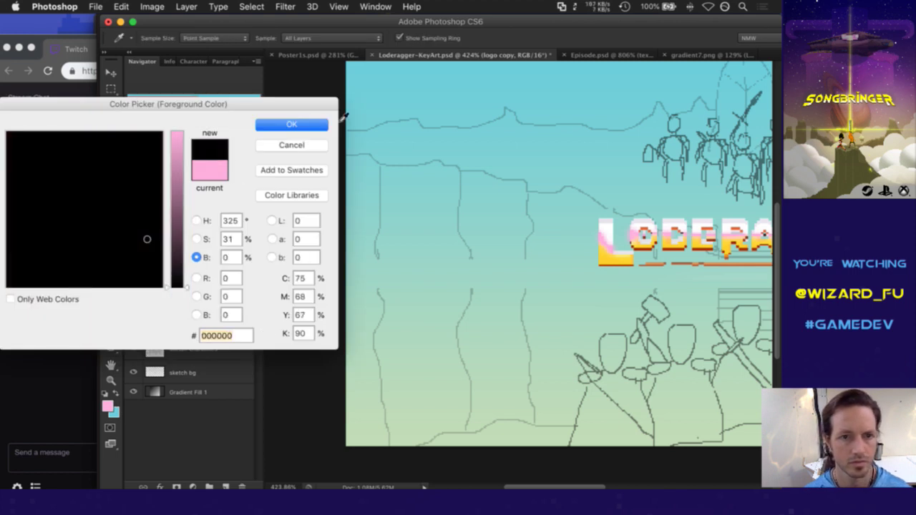
left_click(291, 125)
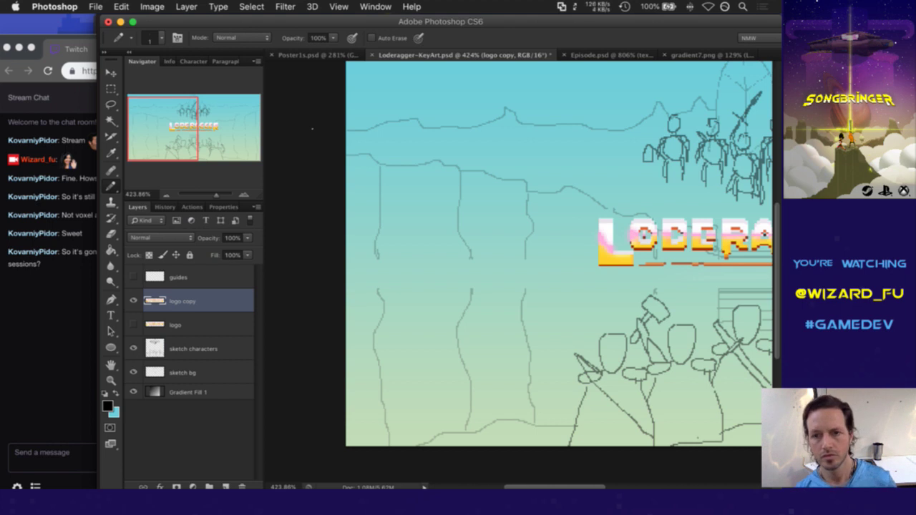
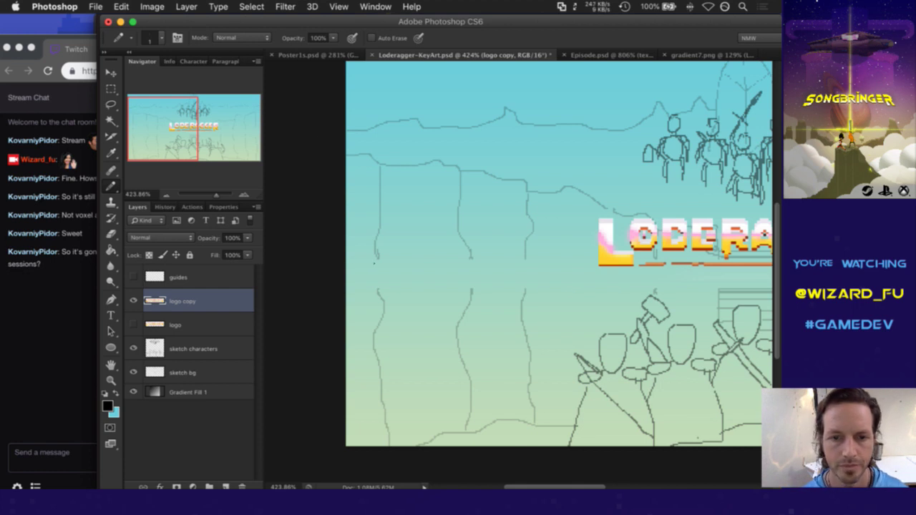
Step: Reconnect the three broken vertical lines of the left cliffs on the sketch bg layer with black Pencil strokes, cleaning up stray pixels
left_click_drag(379, 259, 379, 288)
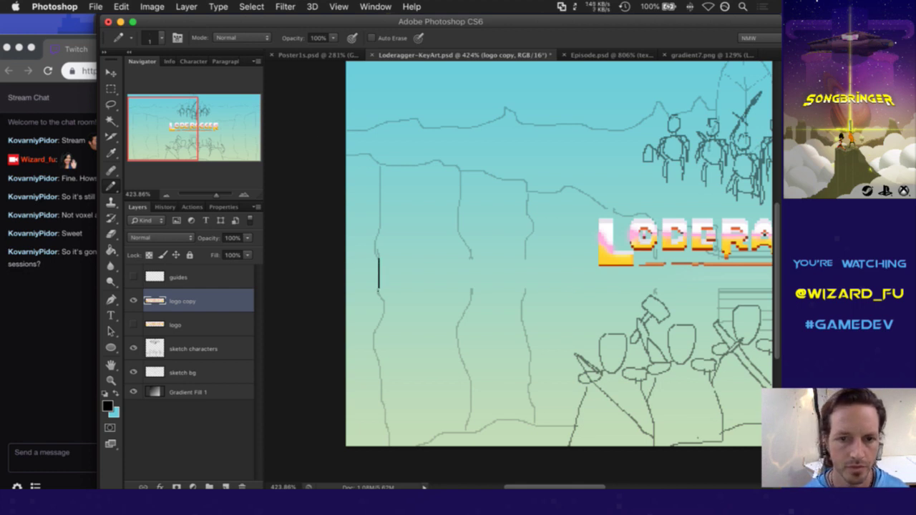
key("super+z")
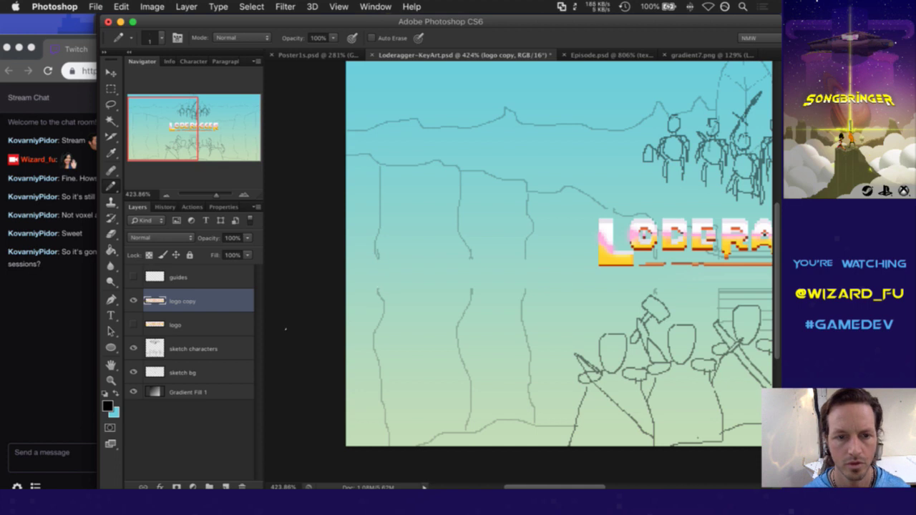
left_click(196, 373)
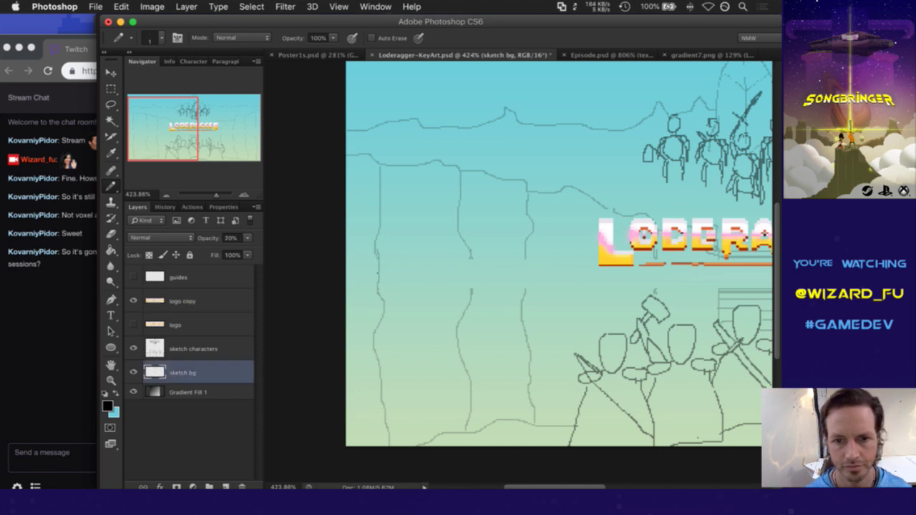
key("e")
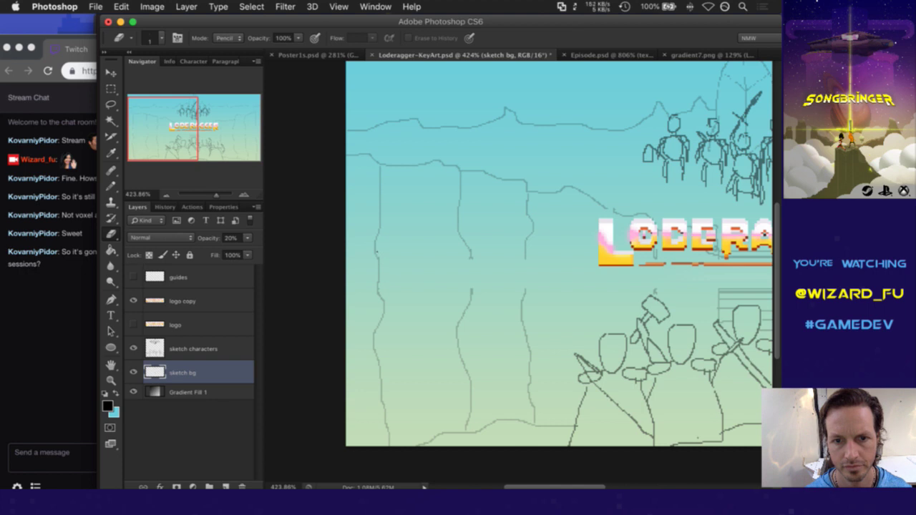
key("b")
left_click_drag(471, 267, 472, 292)
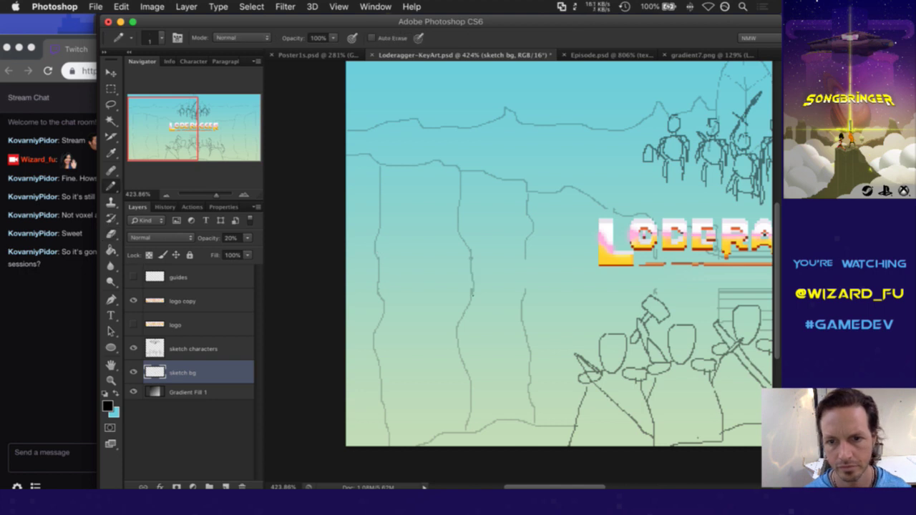
key("e")
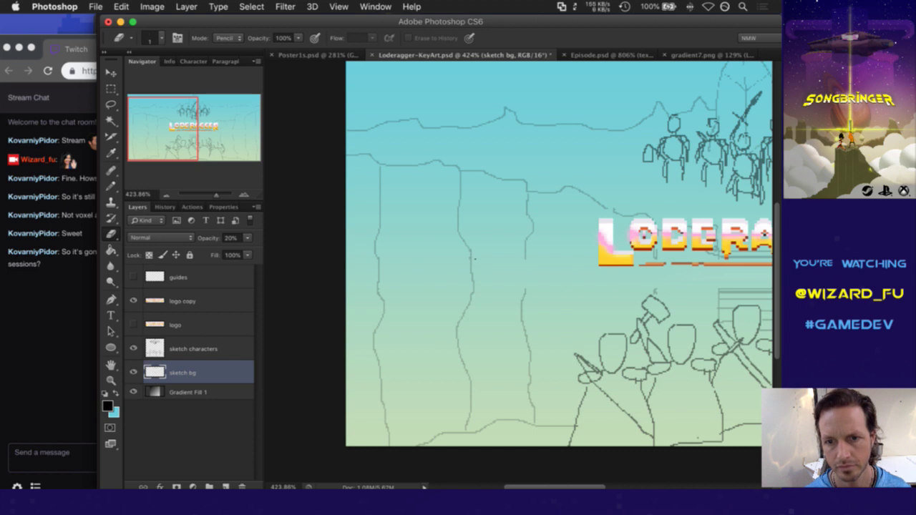
key("b")
left_click_drag(526, 271, 527, 290)
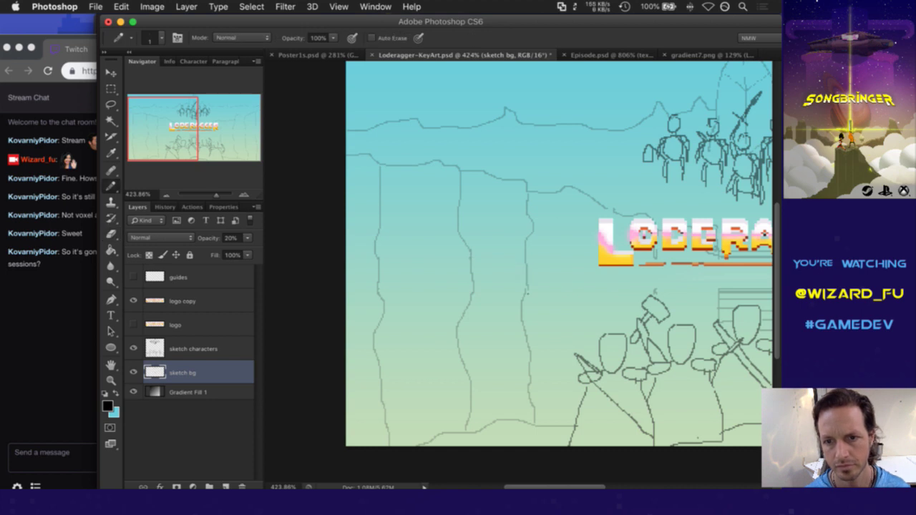
key("e")
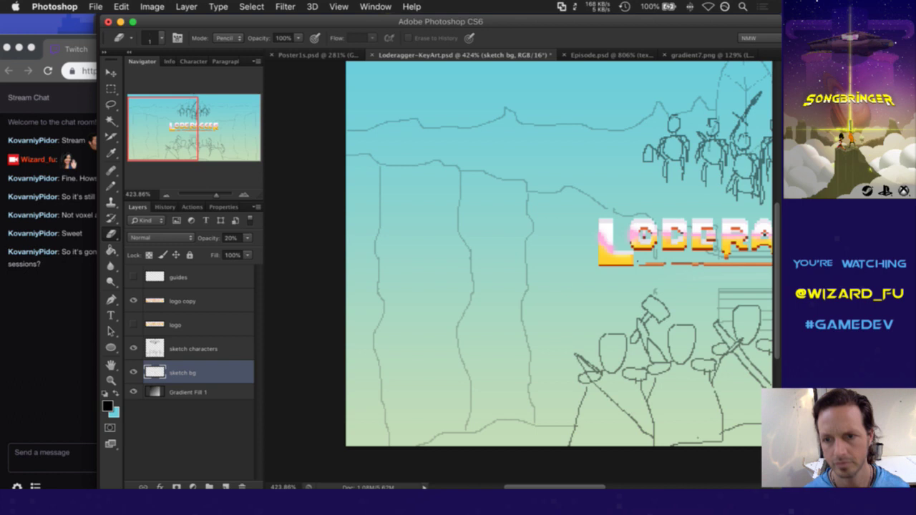
Step: Hide the logo copy layer and extend both side rails of the central ladder across the gap with Pencil strokes on the sketch bg layer
left_click_drag(669, 283, 338, 284)
left_click(133, 301)
key("b")
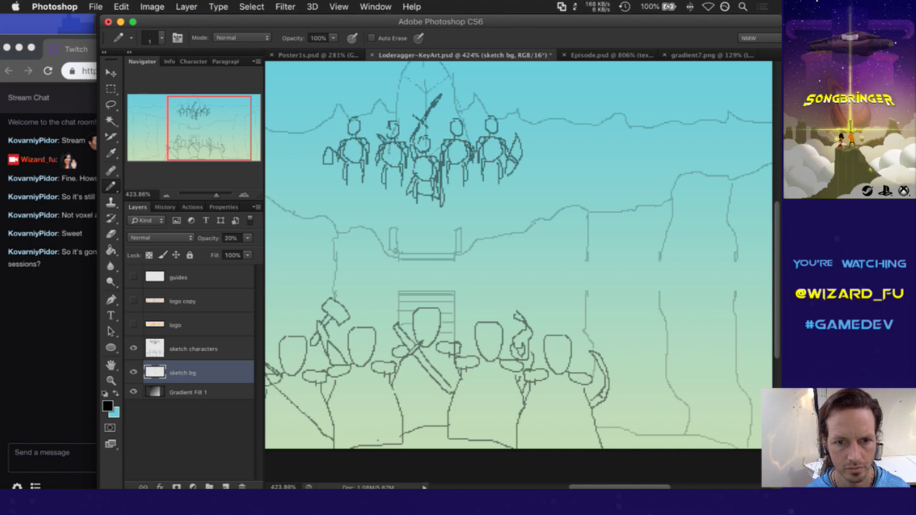
key("e")
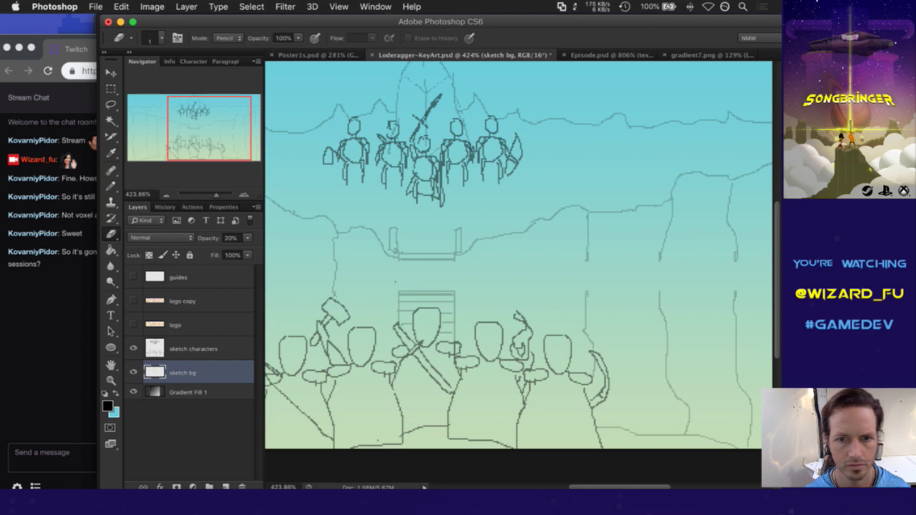
key("b")
left_click_drag(398, 265, 399, 291)
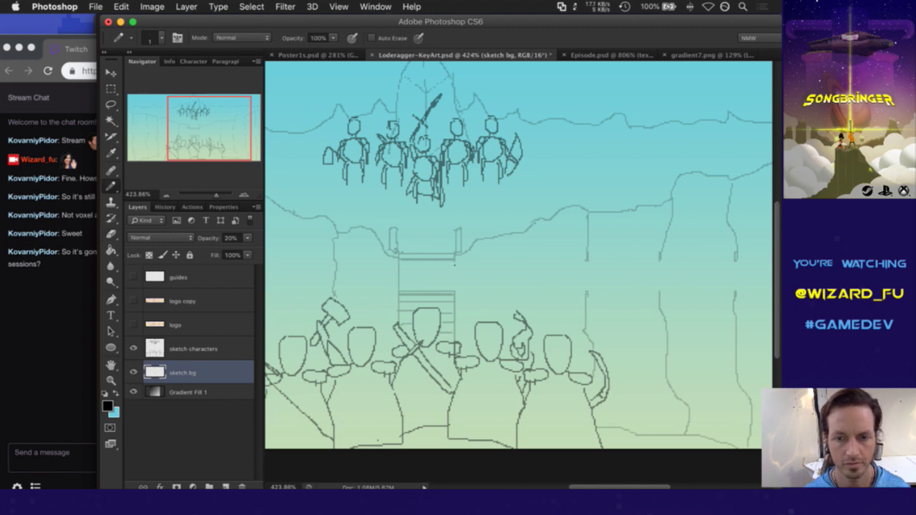
mouse_move(454, 269)
left_mouse_down()
mouse_move(452, 295)
mouse_move(397, 286)
mouse_move(450, 288)
left_mouse_up()
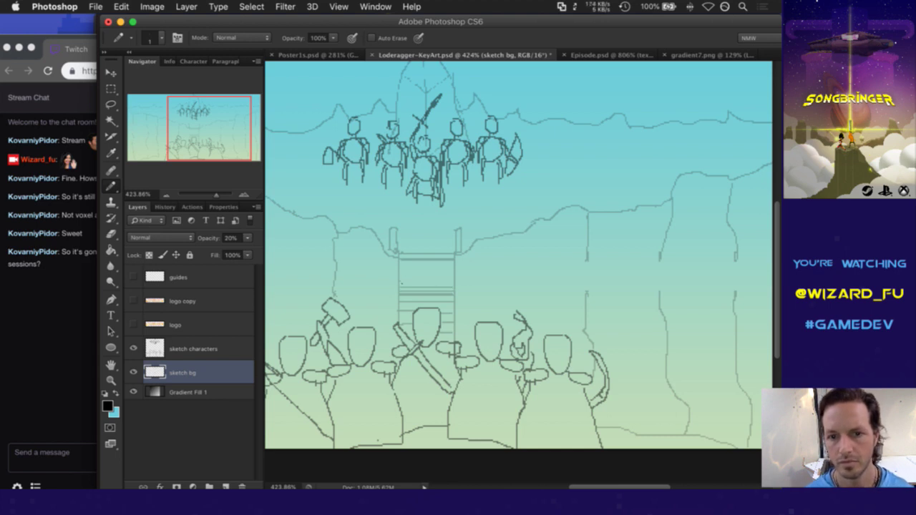
Step: Fill the gap in the central ladder with evenly spaced horizontal Pencil rungs, redoing any misplaced stroke
left_click_drag(425, 283, 453, 283)
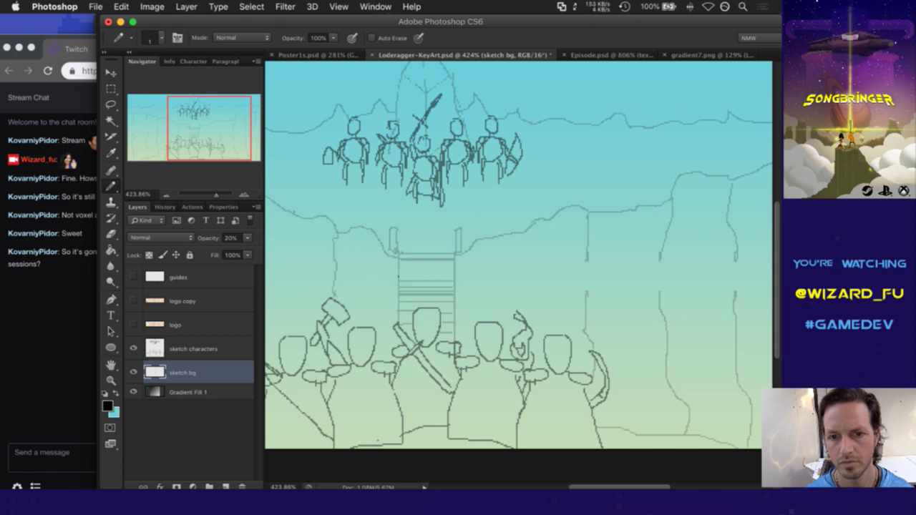
key("super+z")
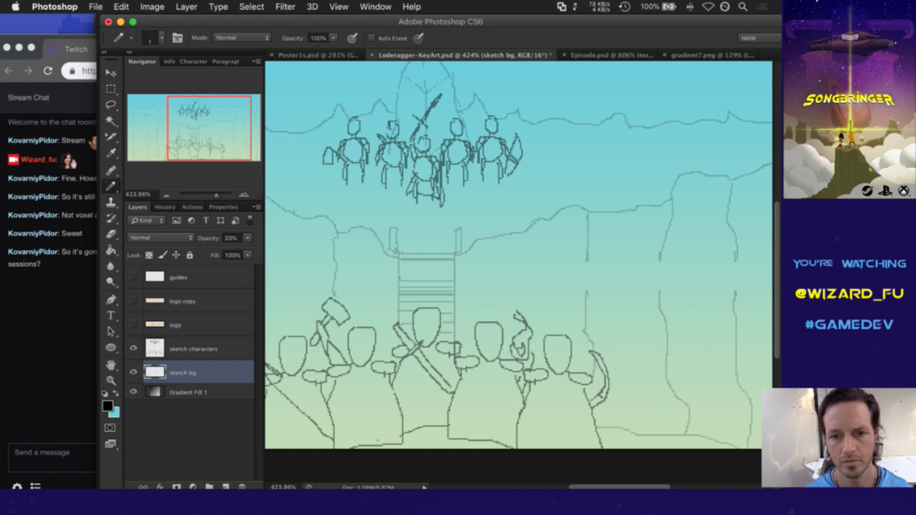
left_click_drag(410, 275, 445, 275)
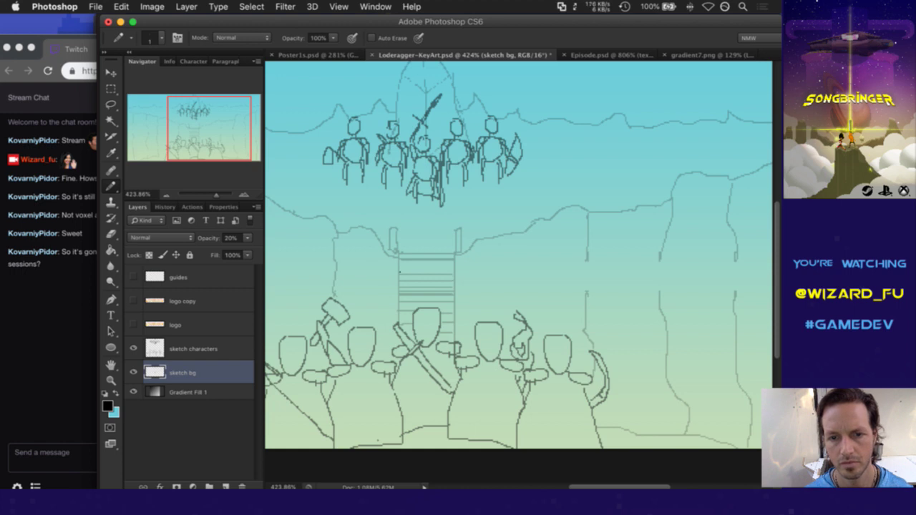
left_click_drag(402, 268, 446, 268)
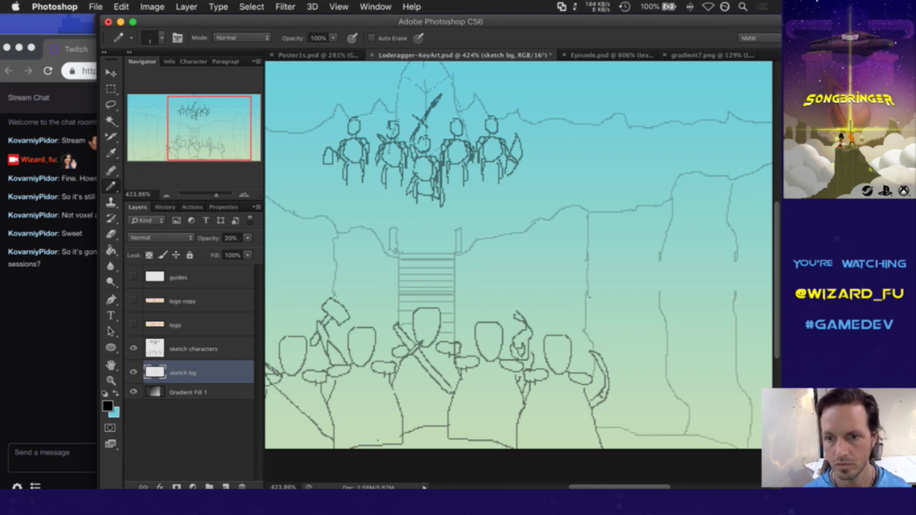
Step: Reconnect the broken vertical lines of the right cliffs on the sketch bg layer with Pencil strokes, erasing stray pixels along them
key("e")
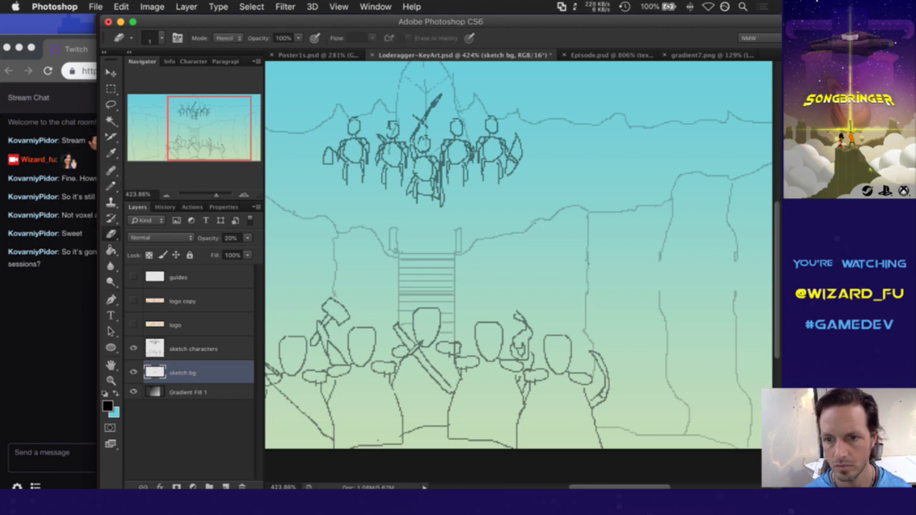
key("b")
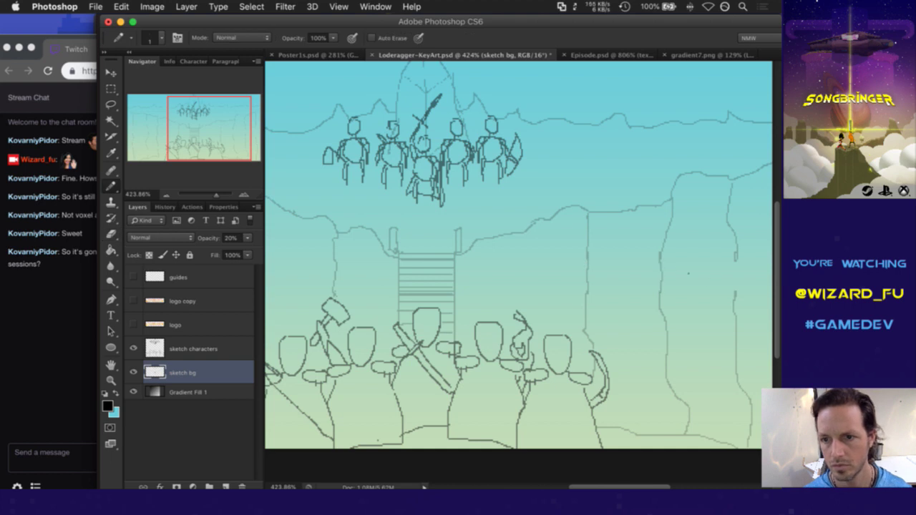
key("e")
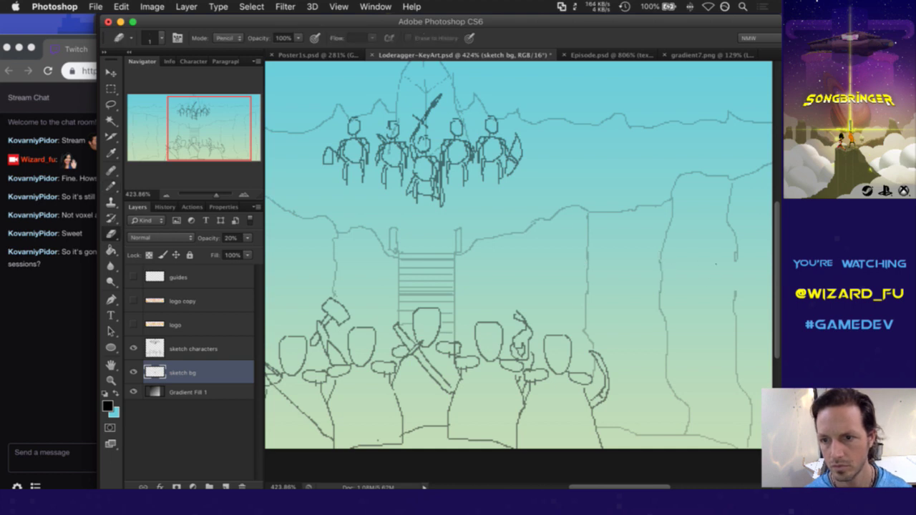
key("b")
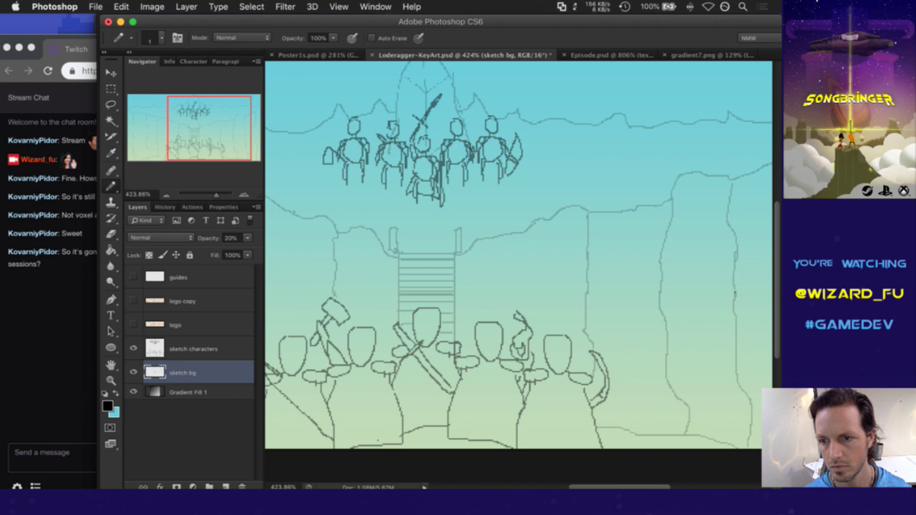
key("e")
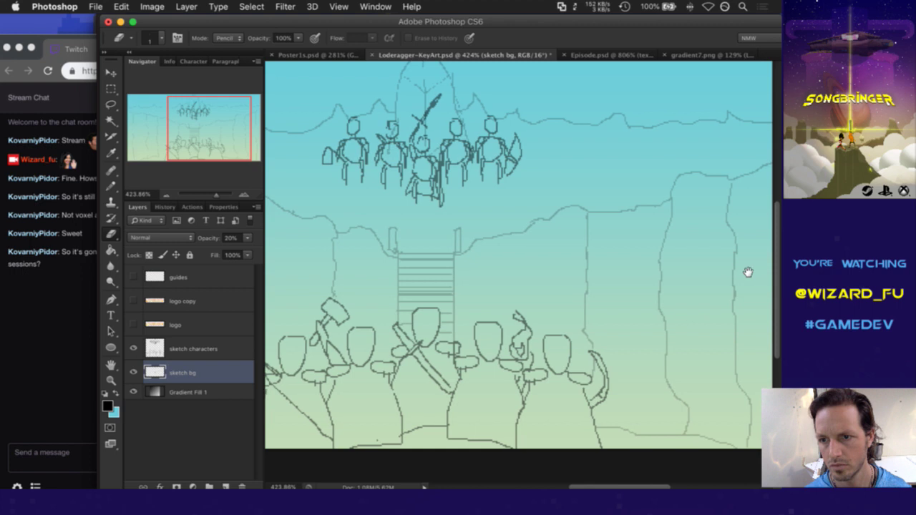
scroll(750, 272, "right", 5)
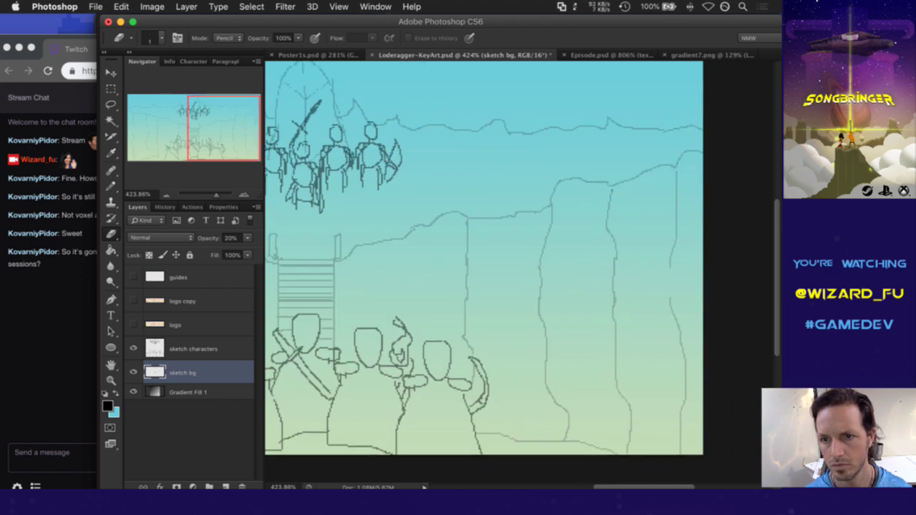
key("b")
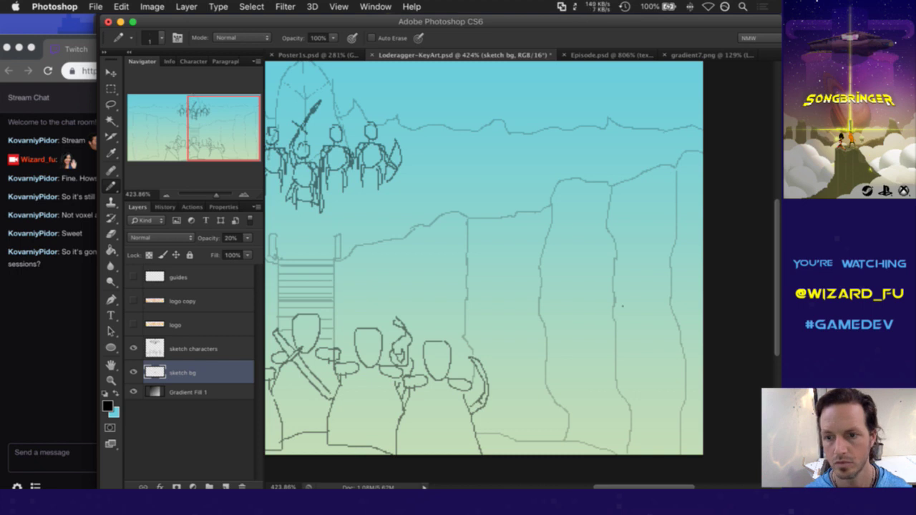
Step: Clean up stray sketch pixels with the 3-pixel Eraser around the front characters, make the sketch characters layer active, and save the document
scroll(470, 280, "down", 3)
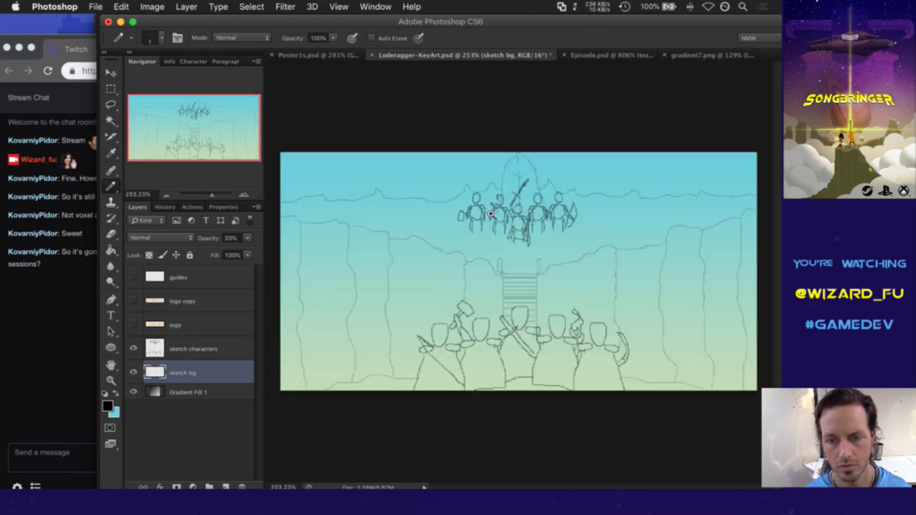
scroll(494, 216, "up", 3)
key("e")
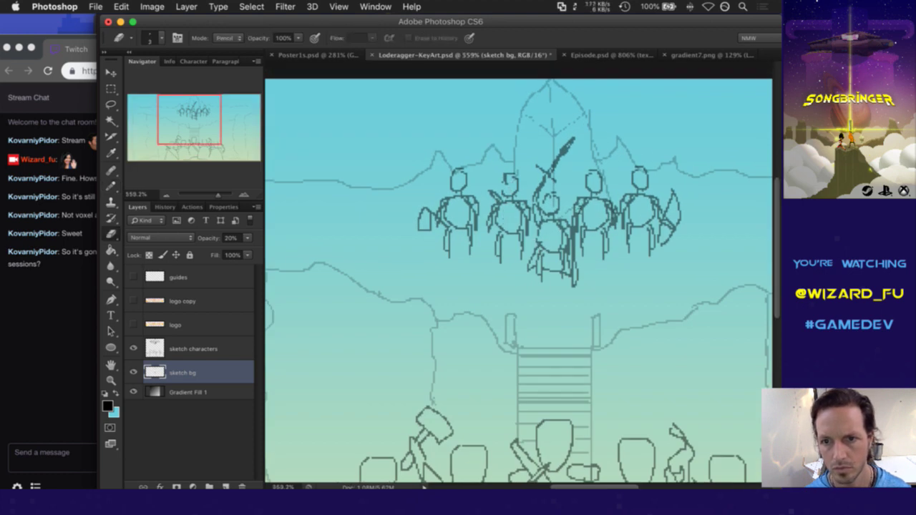
scroll(591, 369, "down", 6)
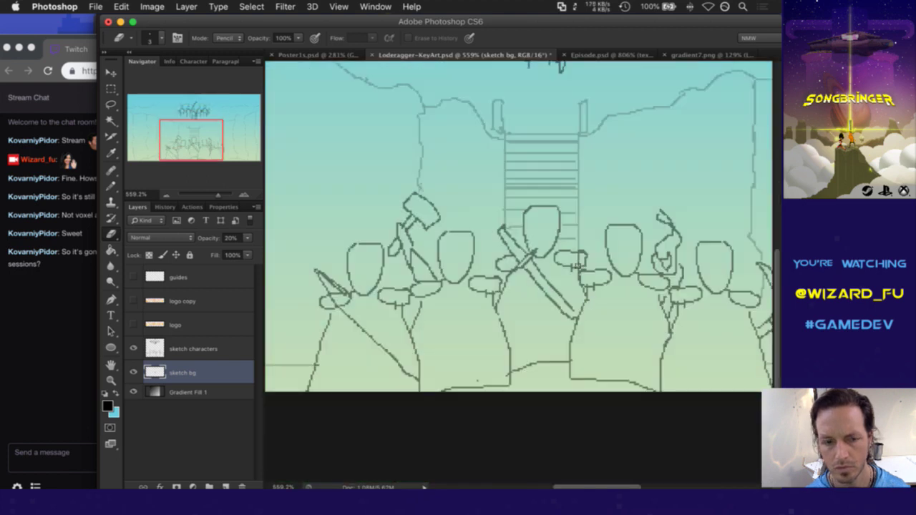
key("alt+bracketright")
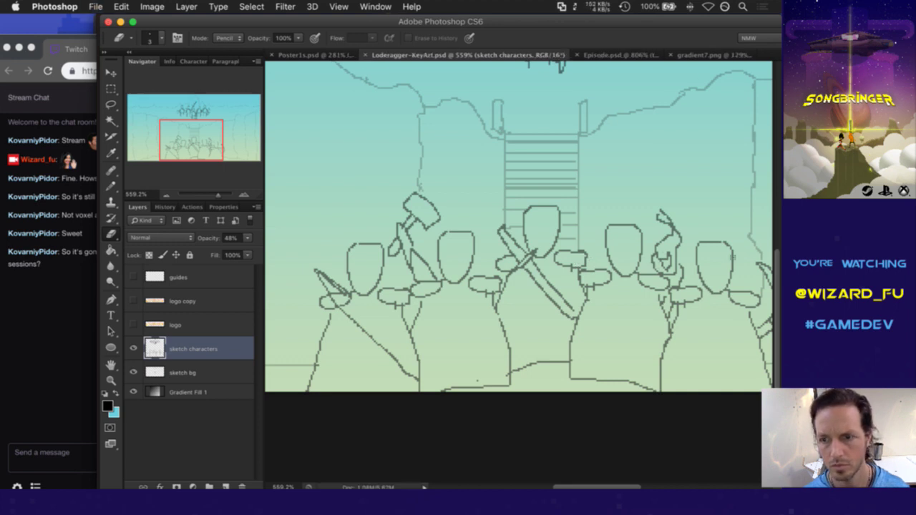
scroll(736, 260, "right", 3)
left_click(594, 244)
left_click_drag(594, 244, 537, 246)
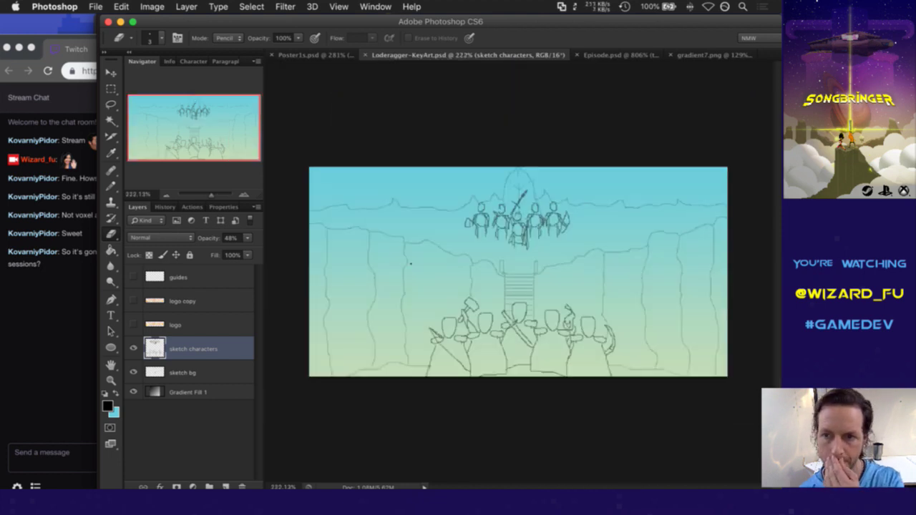
Step: Show the logo copy and guides layers and nudge the logo down a few pixels to centre it on the horizontal guide line
left_click(133, 301)
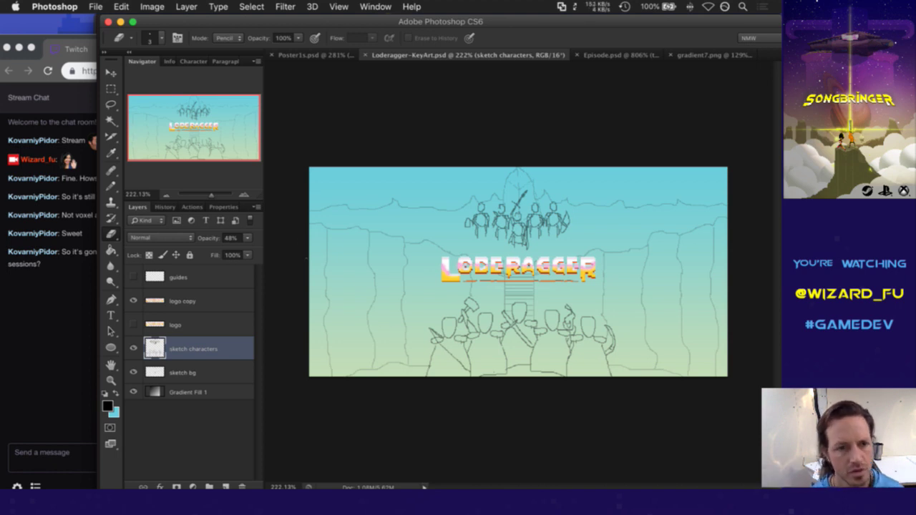
left_click(134, 277)
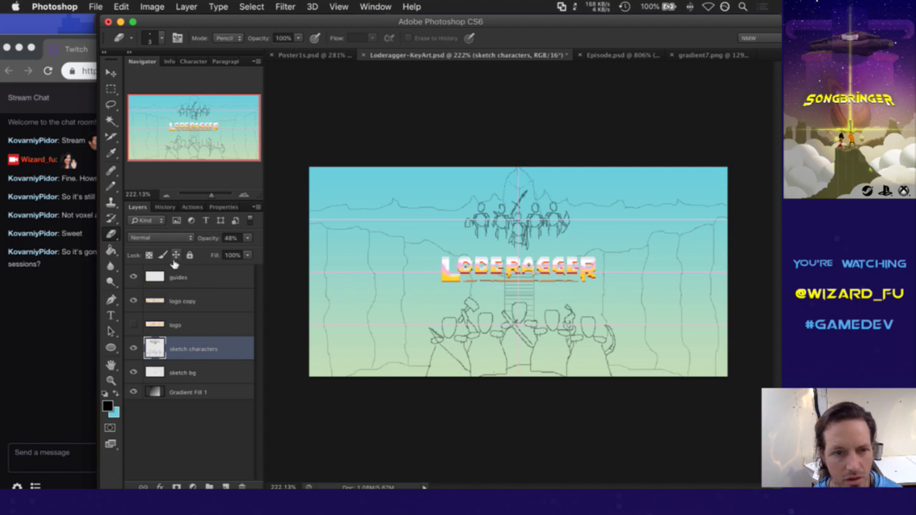
left_click(182, 299)
key("v")
key("Down")
key("Down")
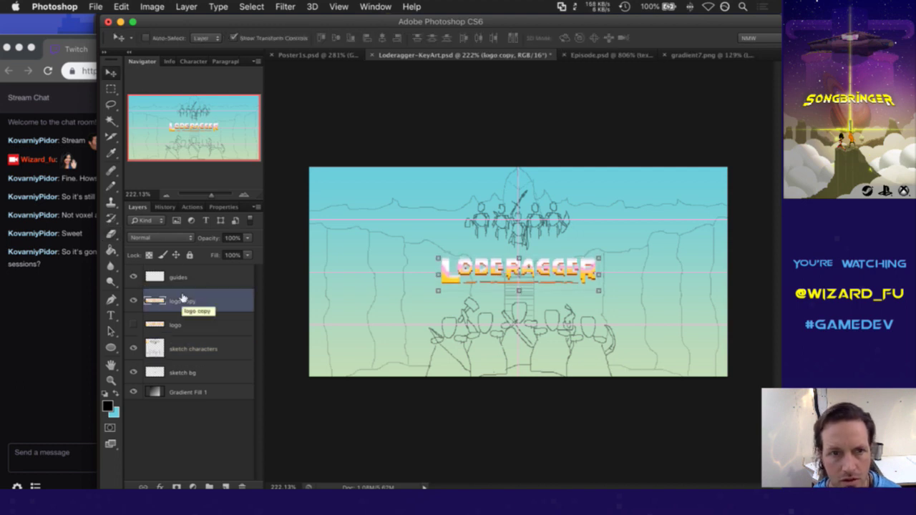
key("Down")
key("Down")
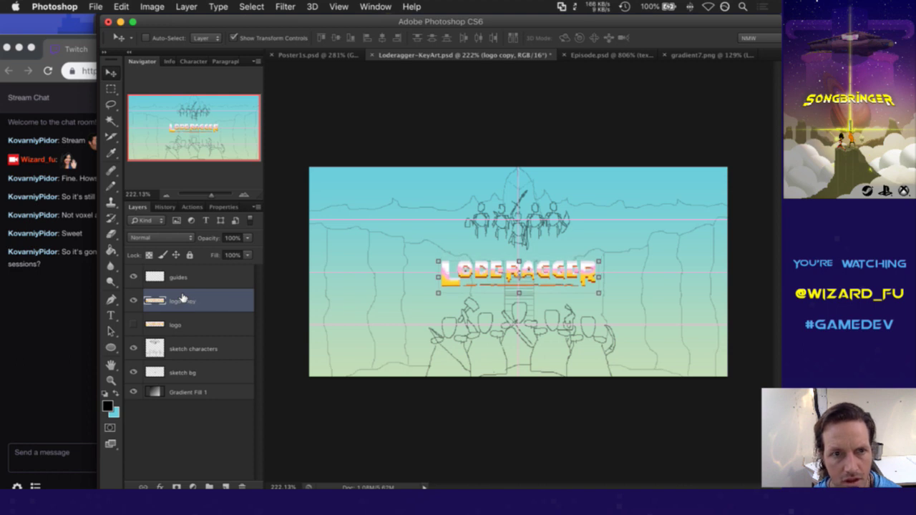
key("Up")
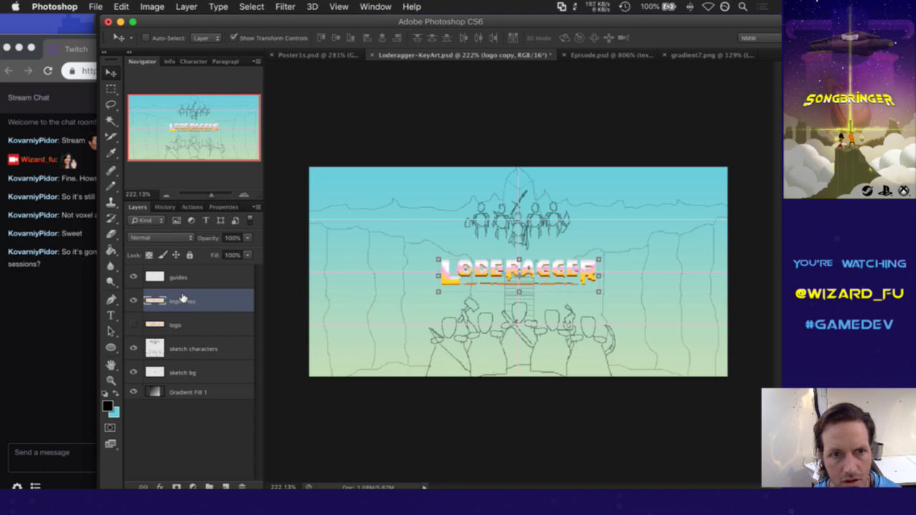
key("m")
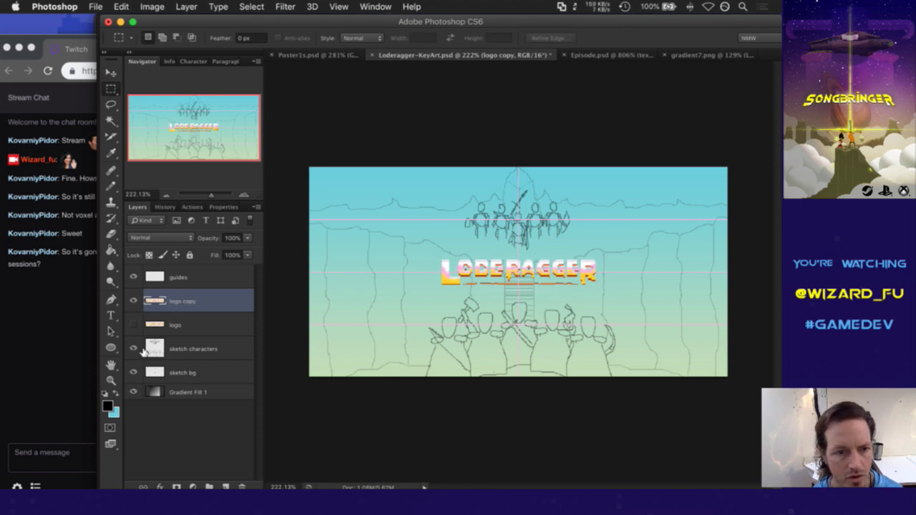
Step: Hide the guides layer, comparing the composition with and without it, and save the document
left_click(134, 277)
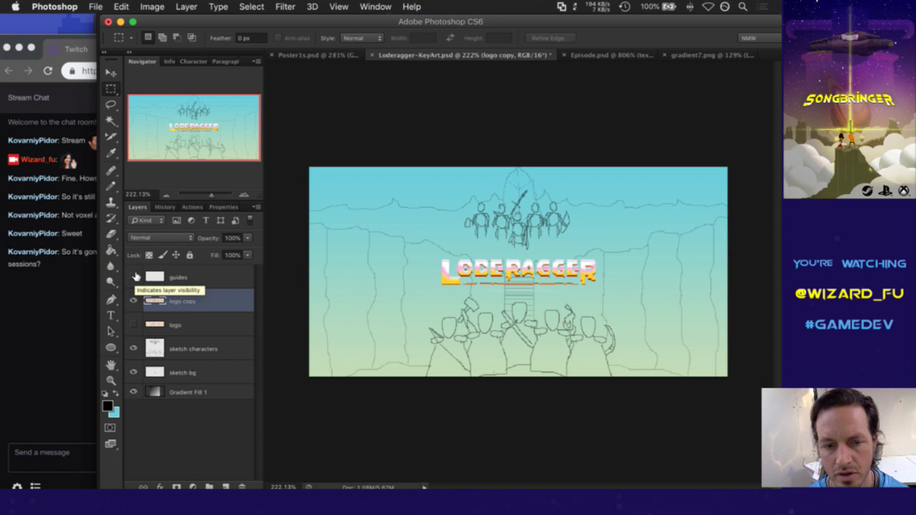
left_click(135, 277)
left_click(135, 277)
key("ctrl+s")
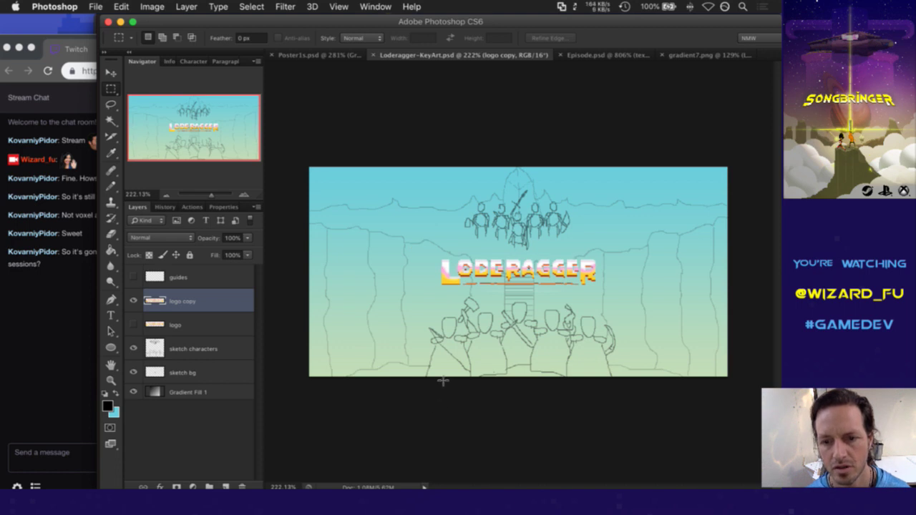
Step: Erase leftover line bits around the front characters on the sketch bg and sketch characters layers, and save the document
scroll(429, 371, "up", 3)
left_click(216, 376)
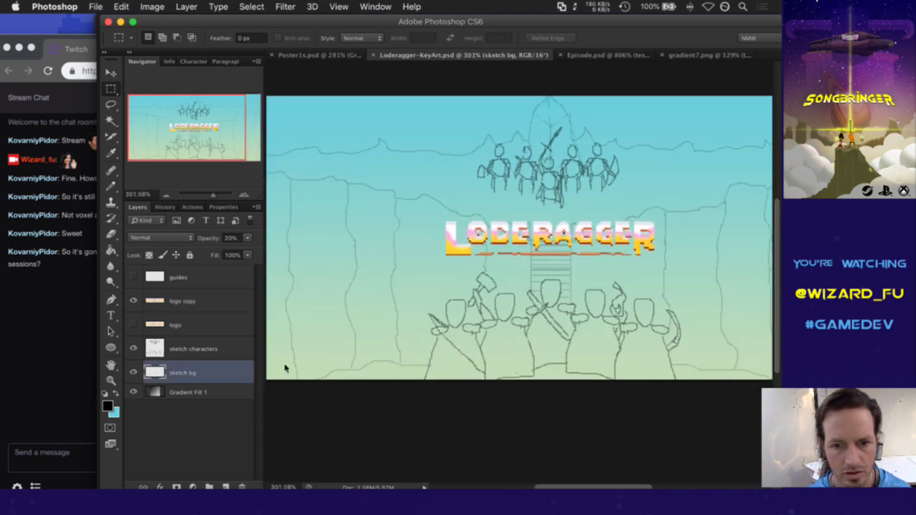
key("e")
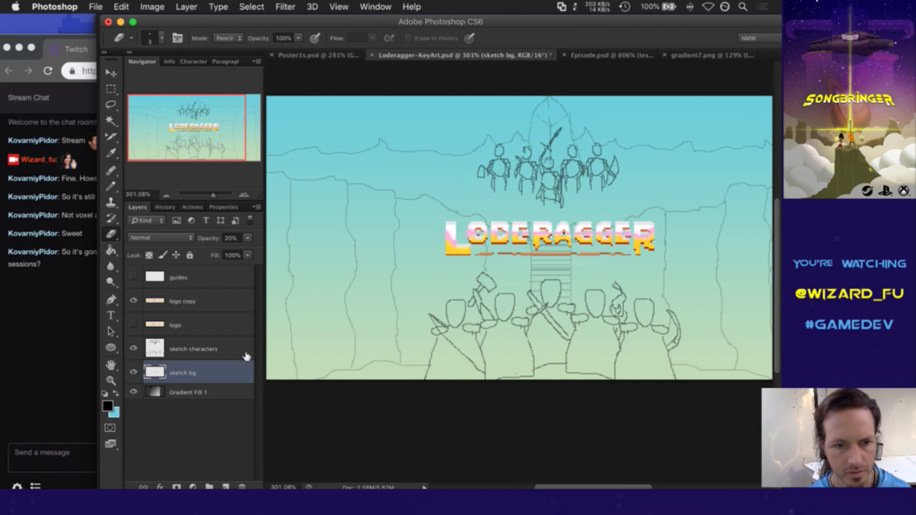
left_click(229, 346)
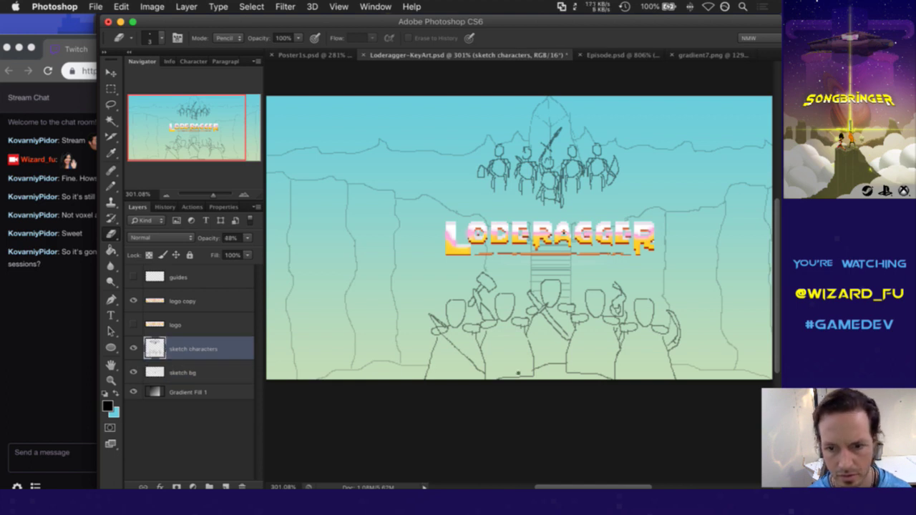
scroll(545, 329, "down", 2)
scroll(517, 330, "up", 6)
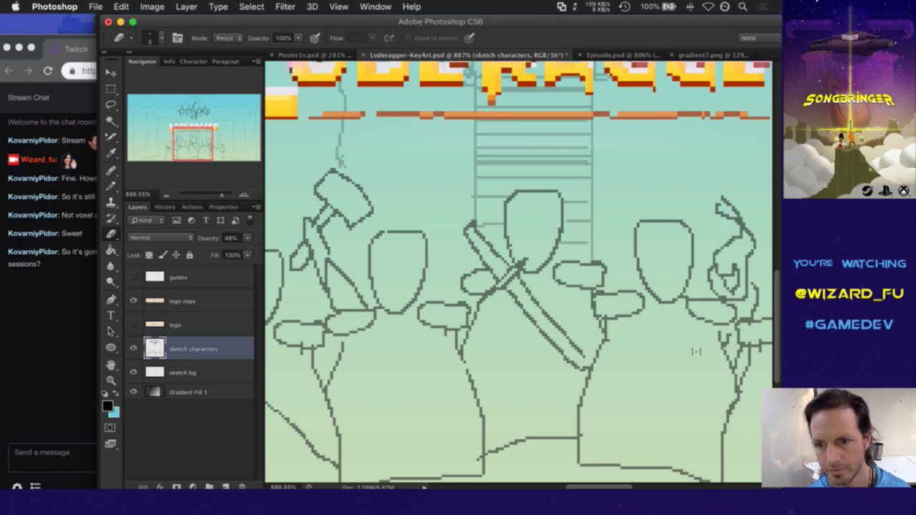
left_click_drag(747, 361, 621, 329)
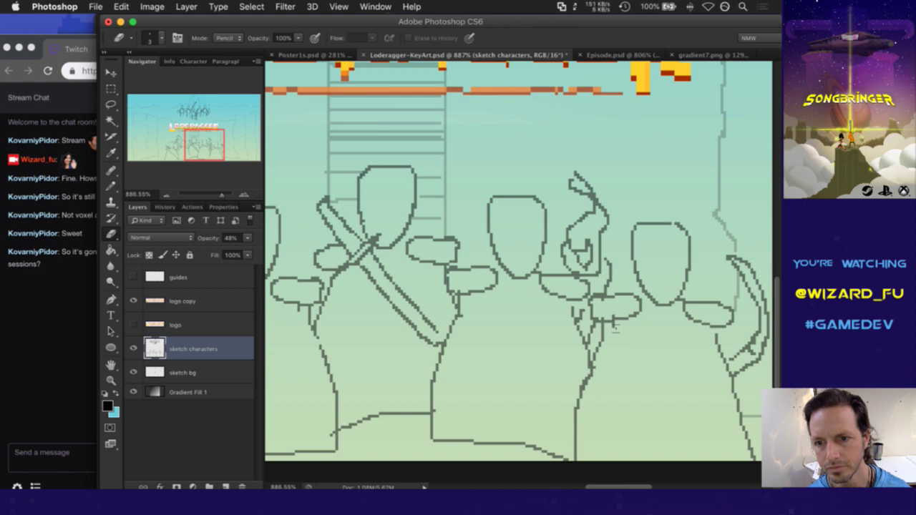
left_click(518, 307, "alt")
left_click_drag(518, 307, 451, 312)
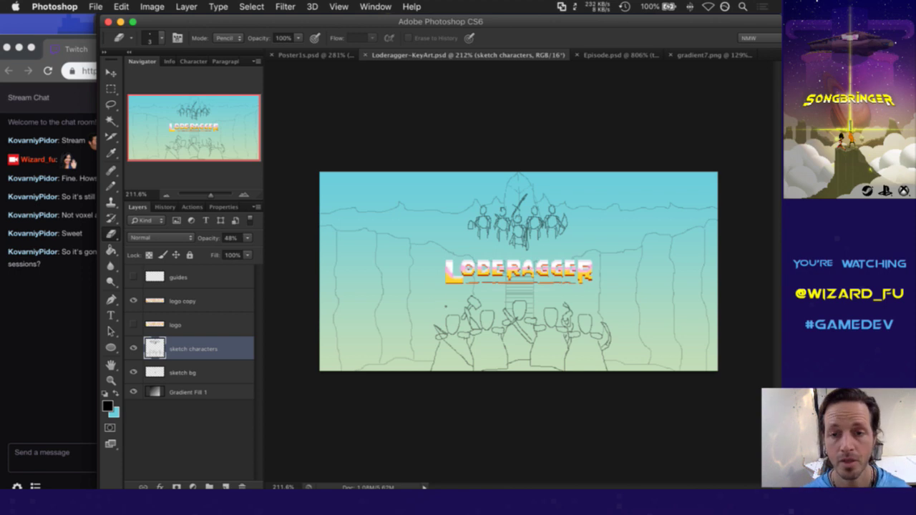
Step: Switch to iTerm2 and commit the modified Loderagger-KeyArt.psd using the gc command with "." as the commit message
key("super+Tab")
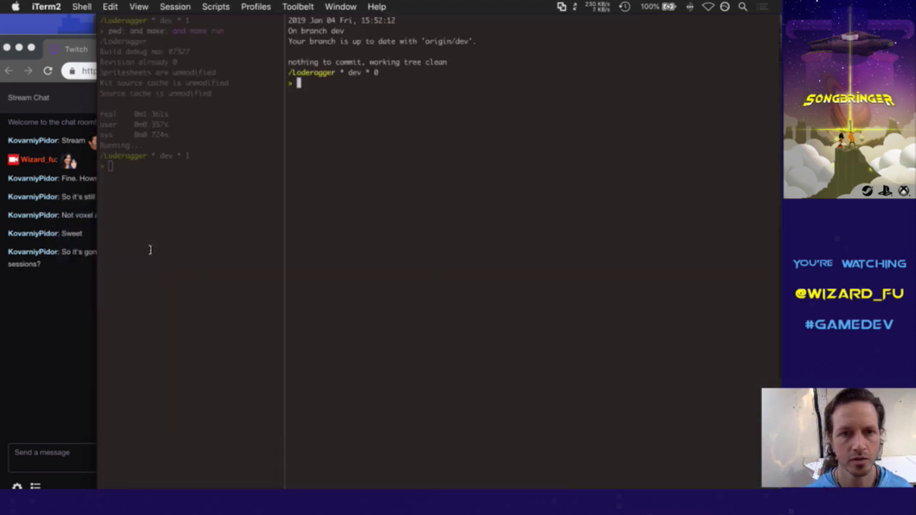
type("go")
key("Return")
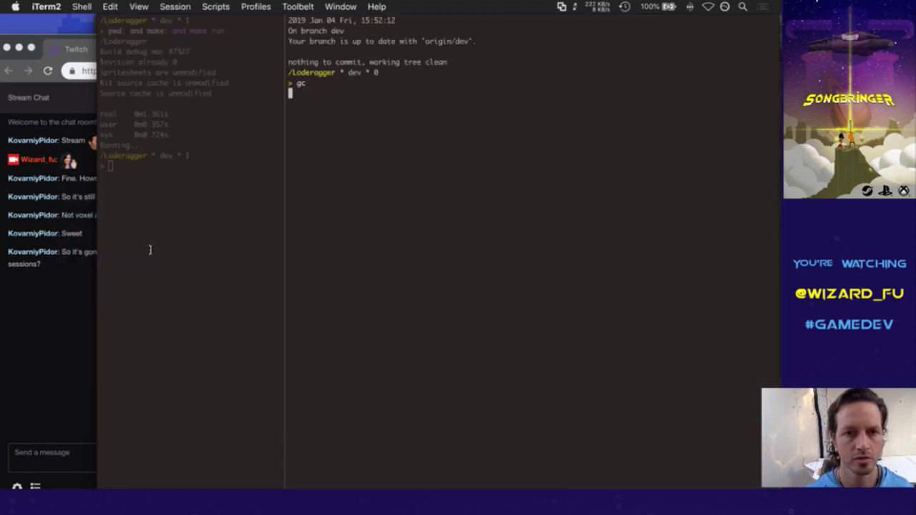
type("i.")
key("Escape")
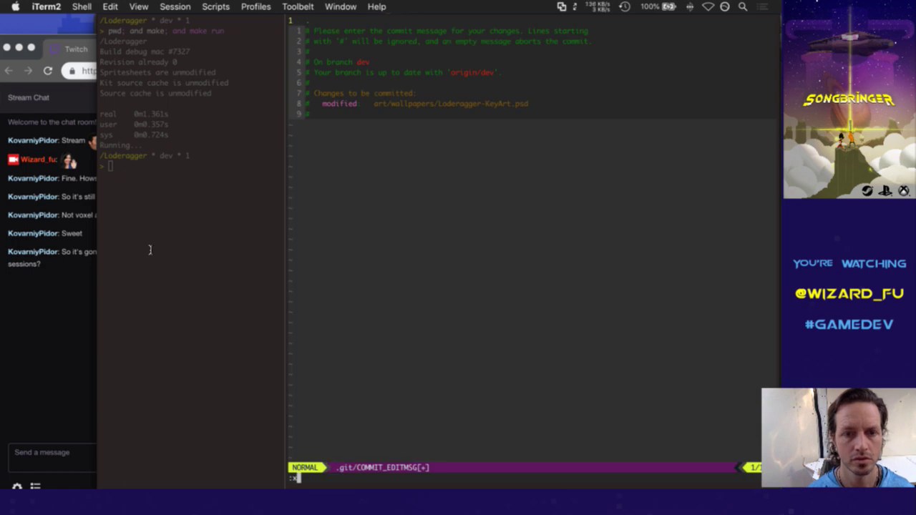
type(":wq")
key("Return")
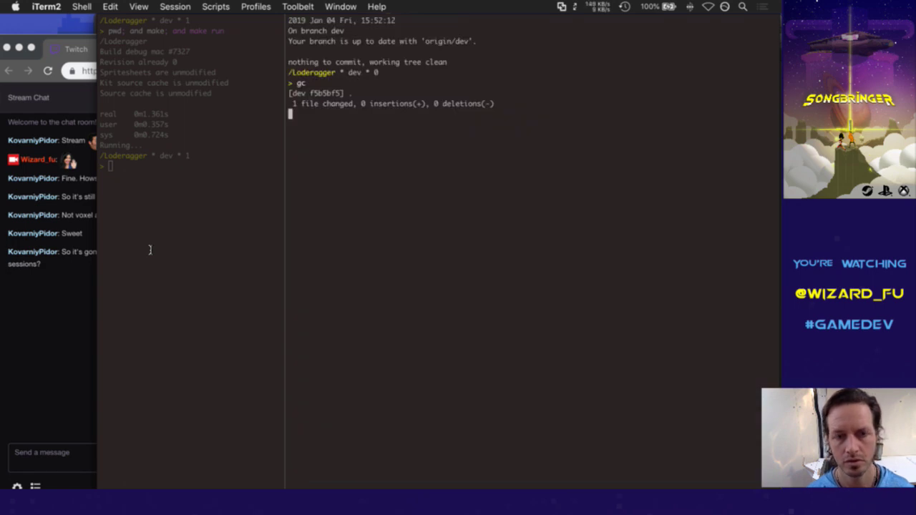
Step: Copy art/wallpapers/Loderagger-KeyArt.psd to ~/Desktop/ with the cp command
key("F11")
key("F11")
type("cp")
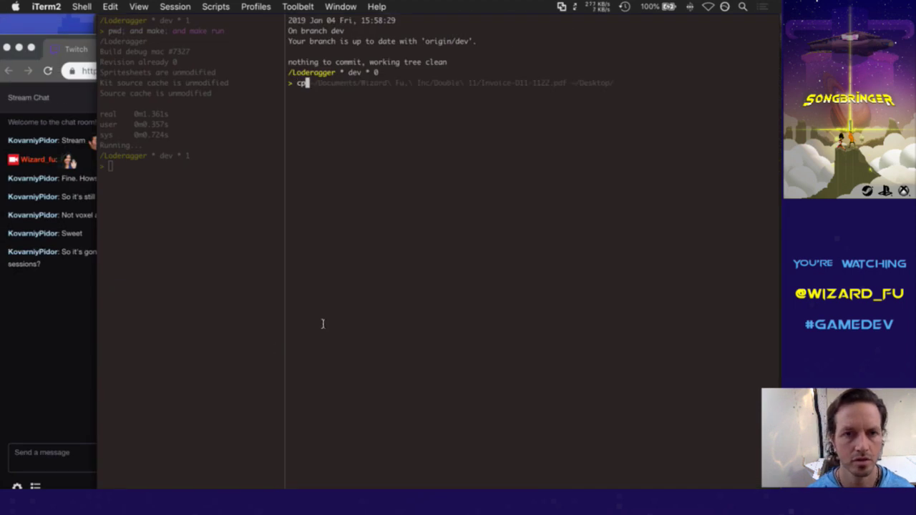
type(" art/")
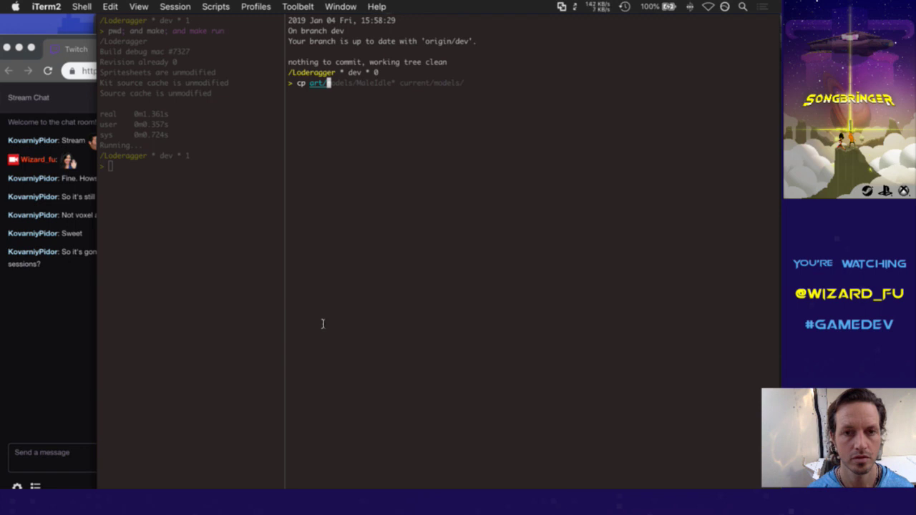
key("Tab")
type("w")
key("Tab")
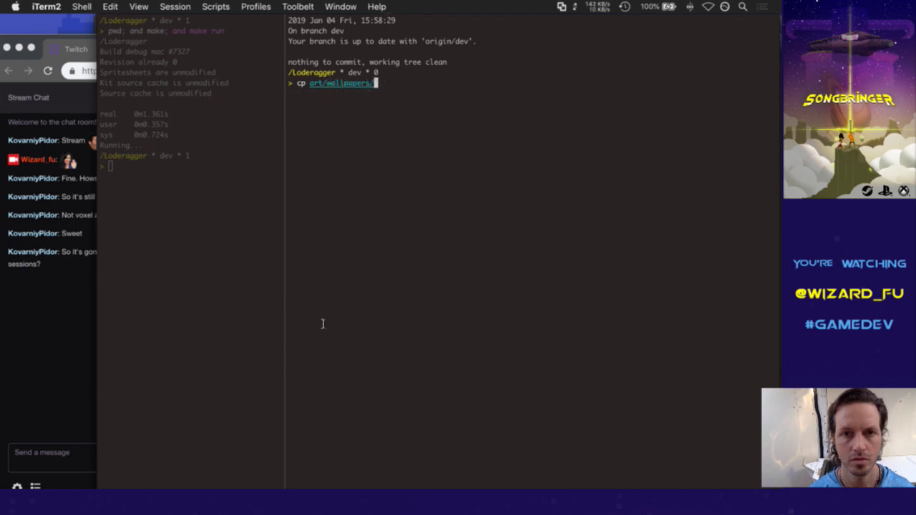
key("Tab")
type("~/Desktop/")
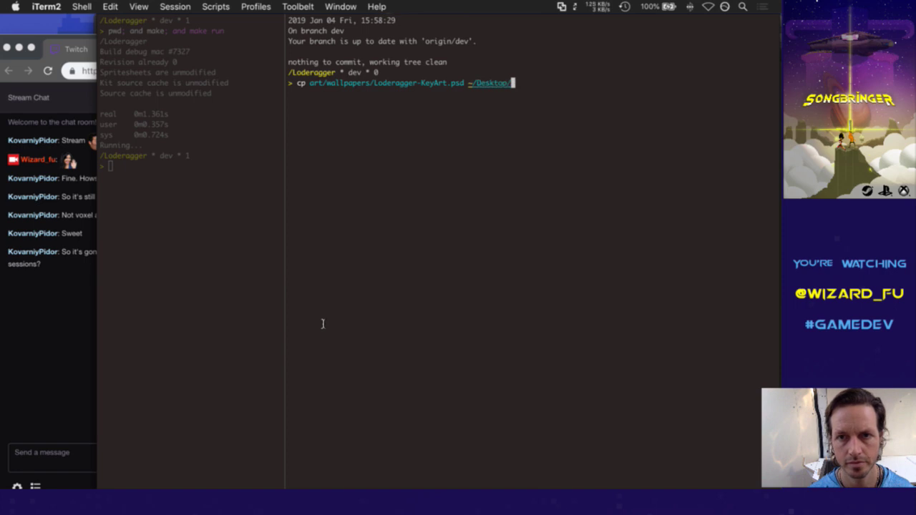
key("Return")
Step: Rename the desktop copy of Loderagger-KeyArt.psd to mark it as the centered version
key("F11")
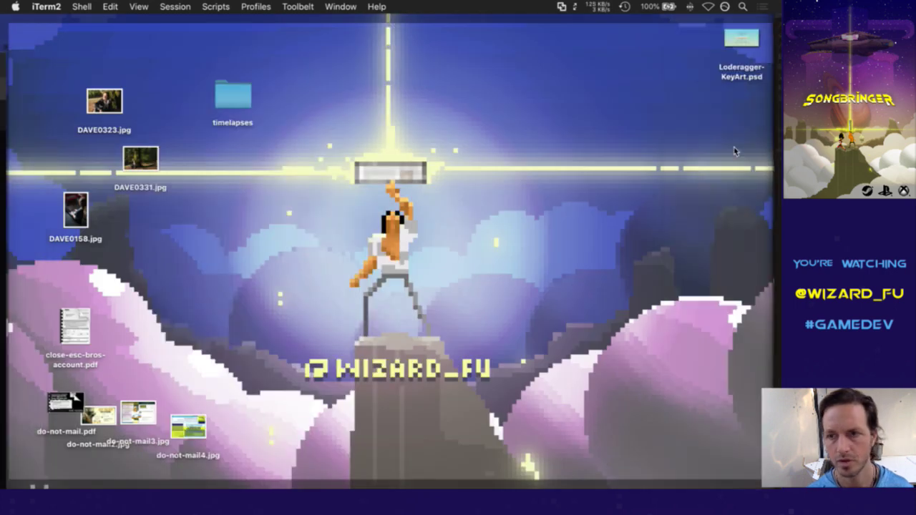
left_click(747, 40)
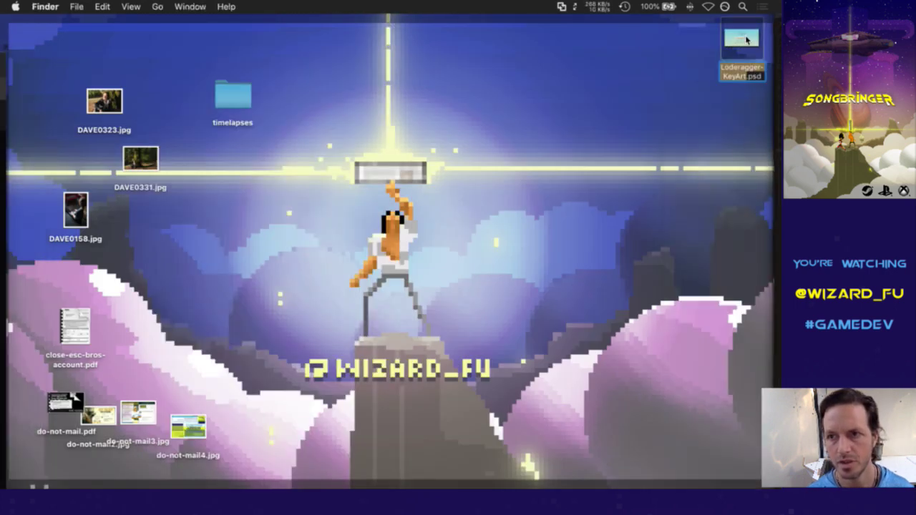
left_click(704, 225)
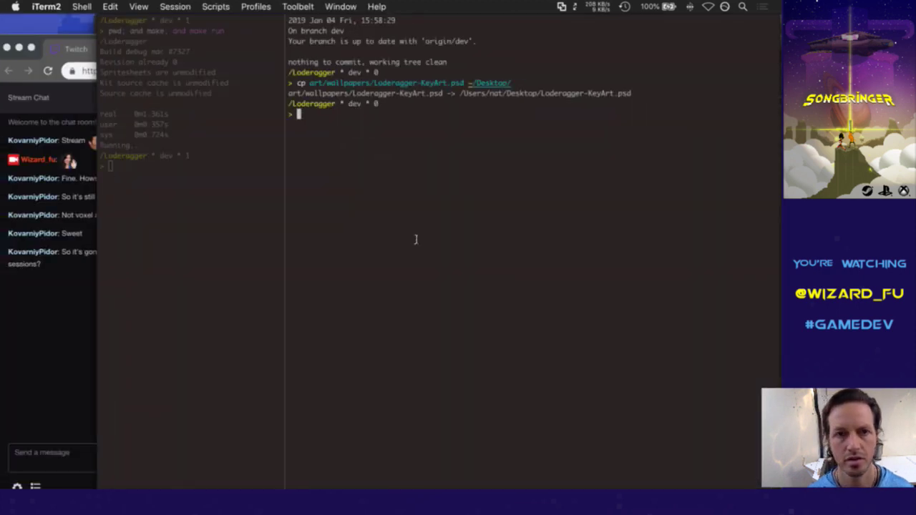
Step: Switch to Photoshop and close the Loderagger-KeyArt.psd document
key("super+Tab")
left_click(239, 272)
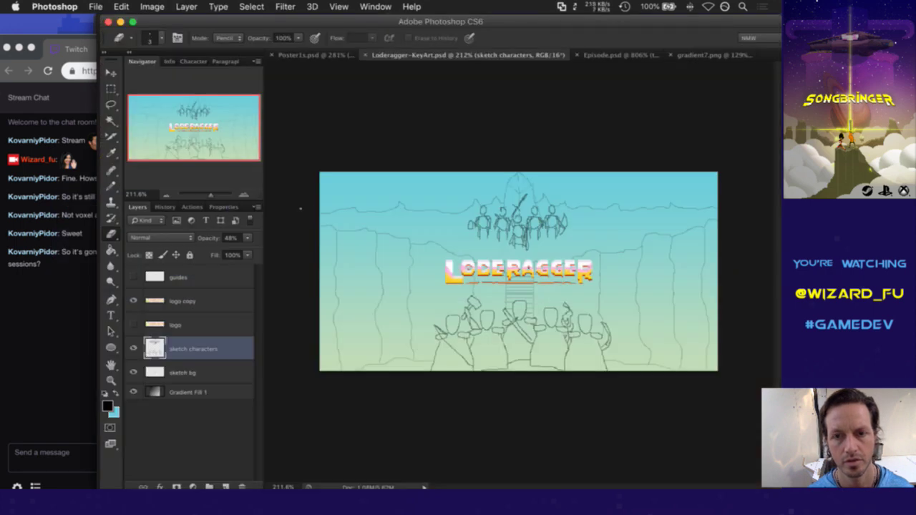
key("super+Tab")
left_click(151, 245)
key("super+Tab")
key("super+w")
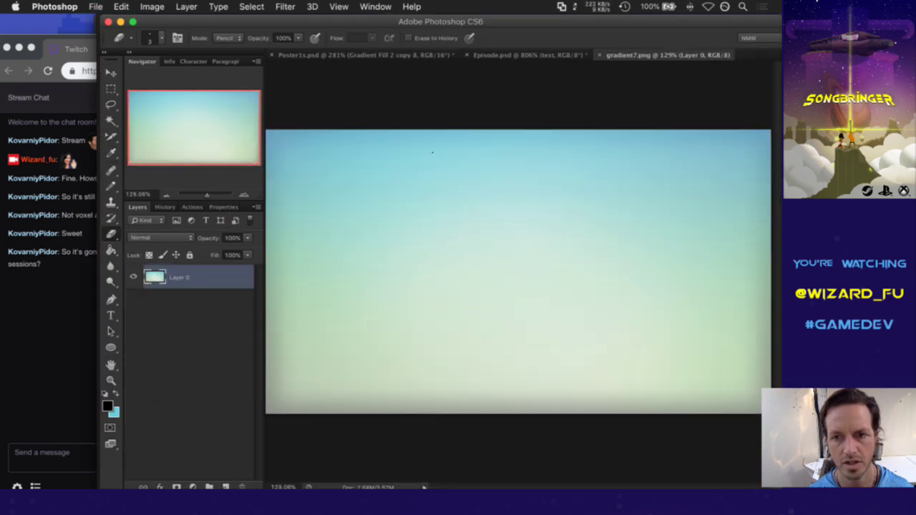
Step: Close gradient7.png and reopen it from the recent files
key("super+w")
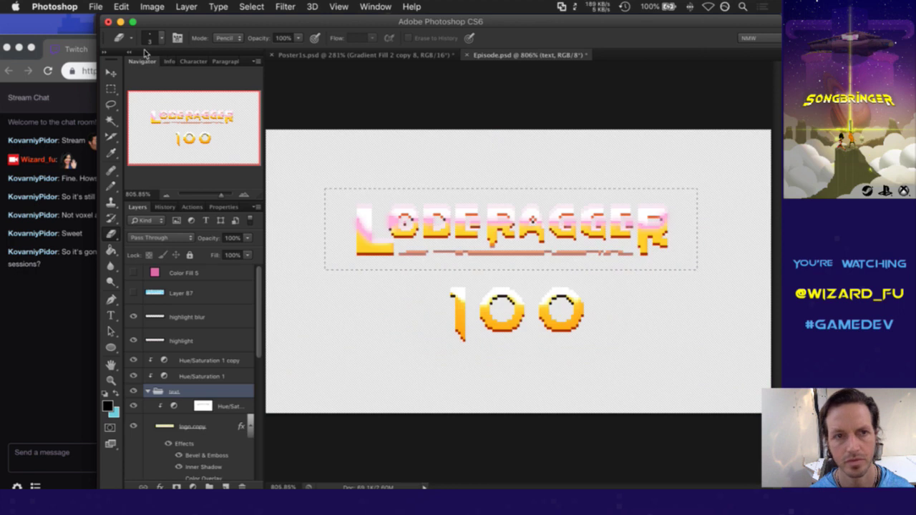
left_click(95, 7)
mouse_move(157, 79)
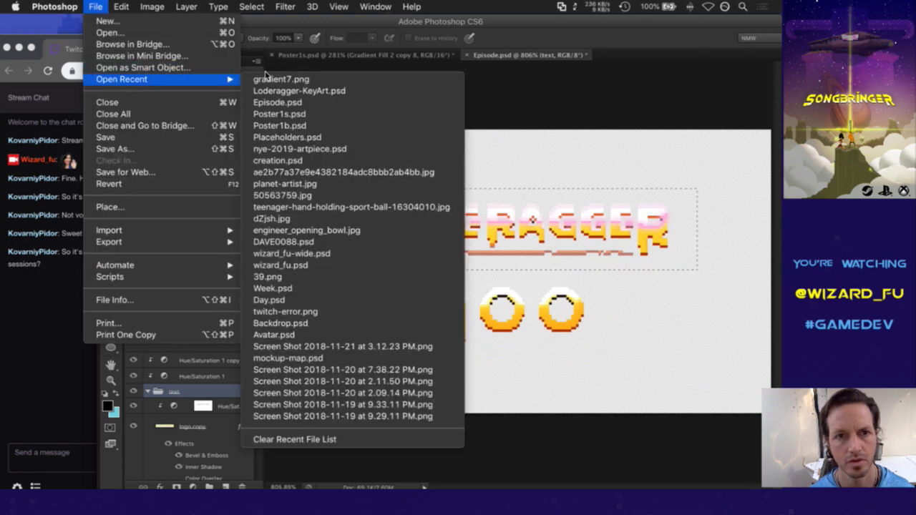
left_click(269, 82)
key("super+0")
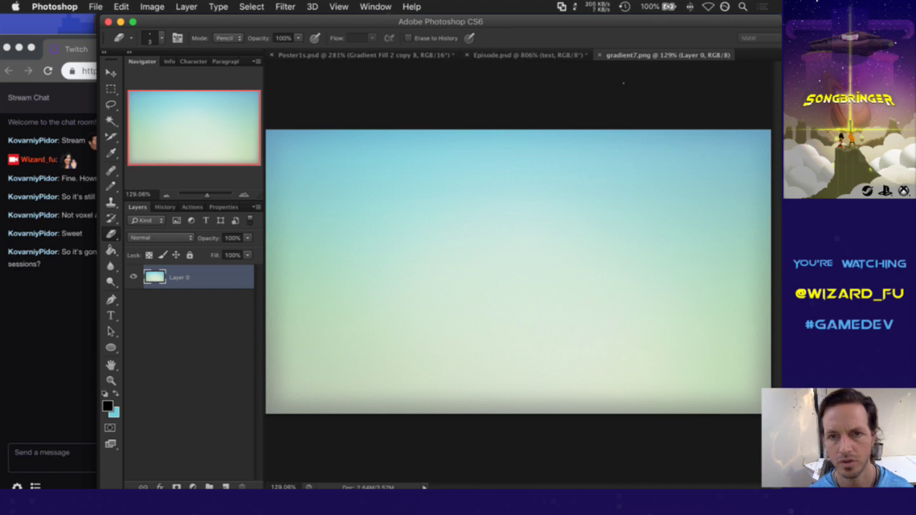
Step: Switch to iTerm2 and examine the commit history with git log to find the earlier key art commits
key("super+Tab")
key("super+Tab")
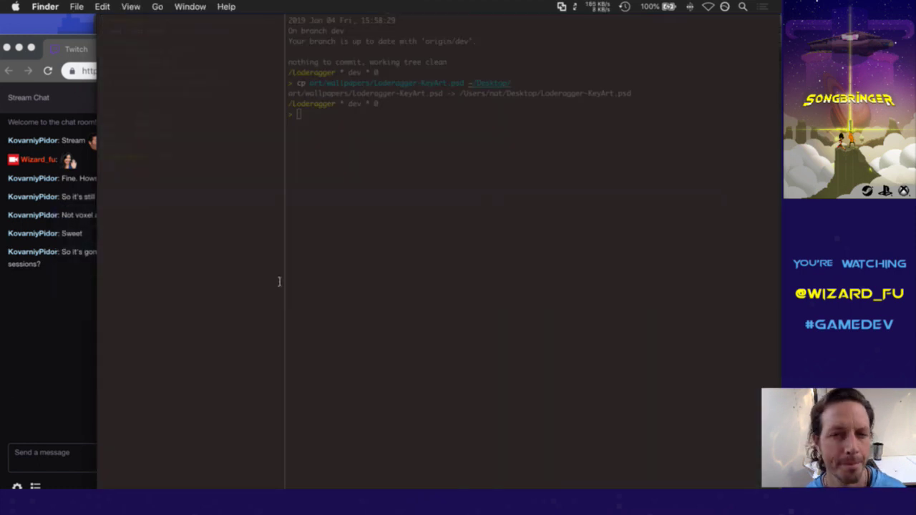
left_click(409, 265)
type("git ")
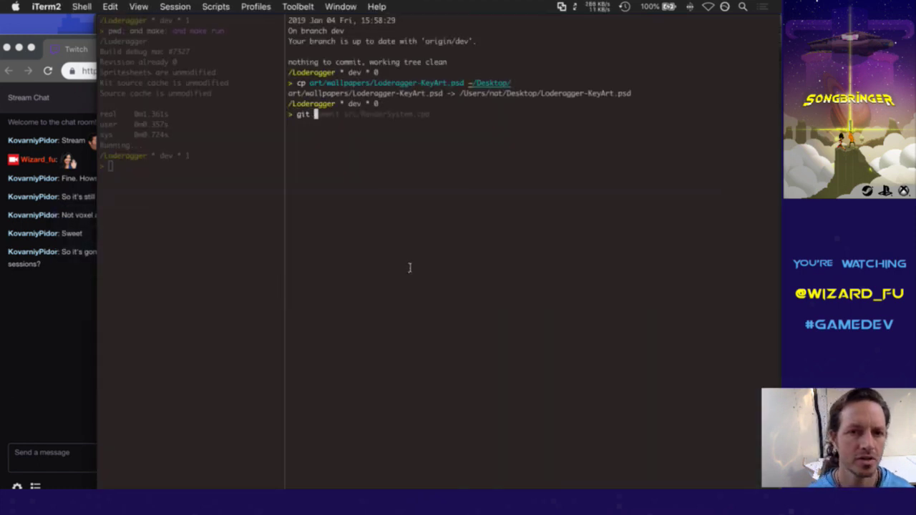
type("log")
key("Return")
key("q")
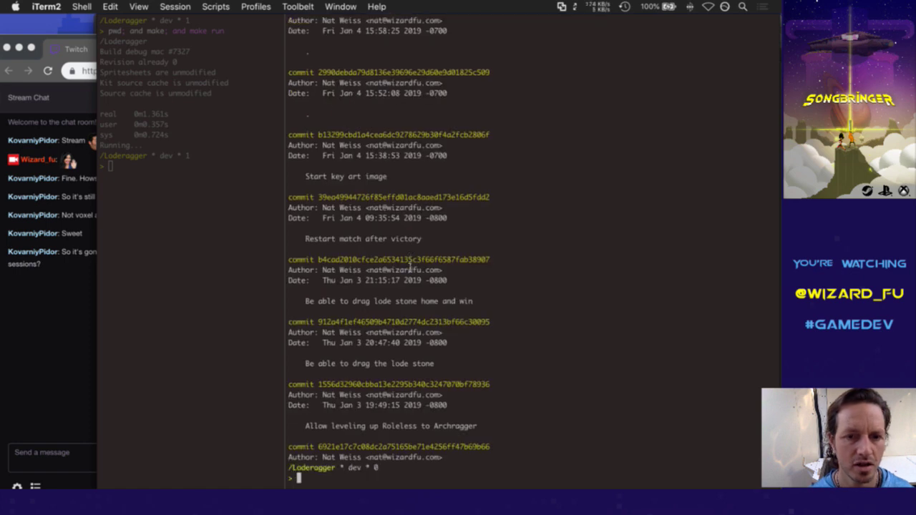
scroll(411, 267, "up", 3)
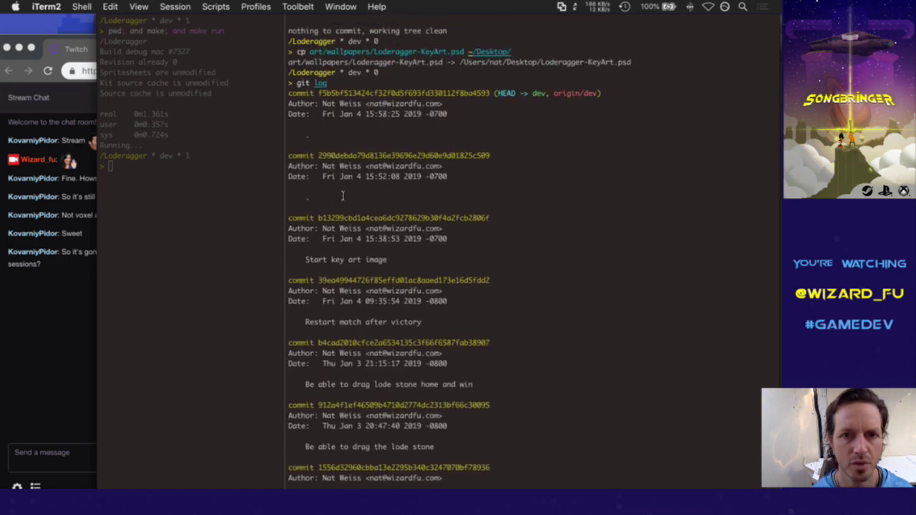
scroll(317, 159, "down", 3)
scroll(328, 140, "up", 2)
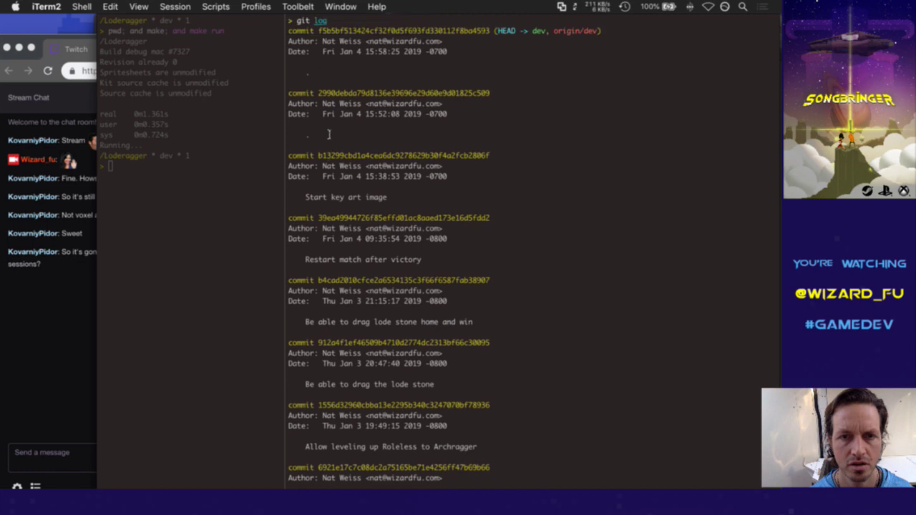
Step: Restore art/wallpapers/Loderagger-KeyArt.psd from commit 2990debda79d8 with git checkout
left_click_drag(318, 126, 373, 129)
key("super+c")
type("git checkout")
key("super+v")
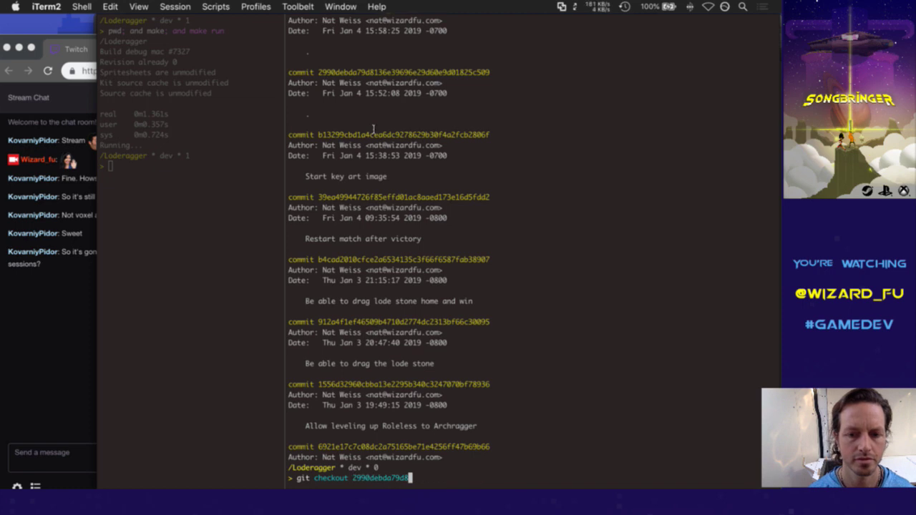
type("ar")
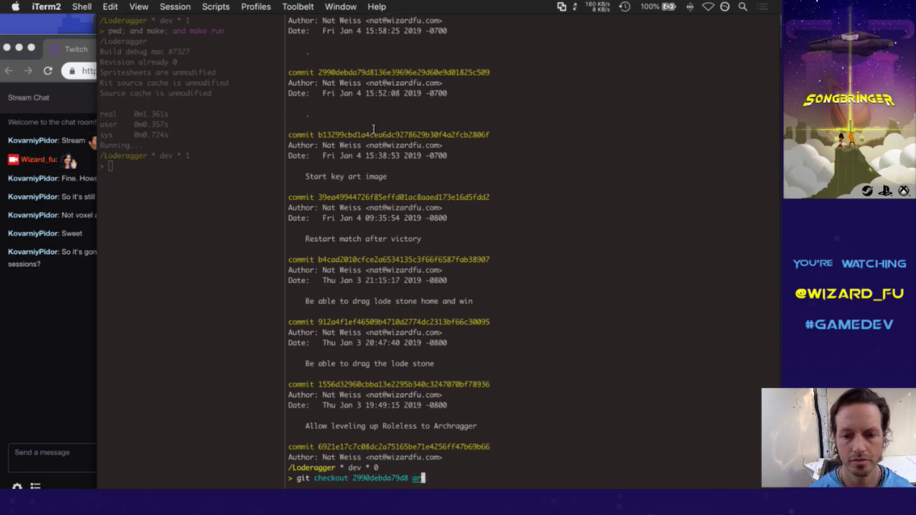
key("Tab")
type("t/wa")
key("Tab")
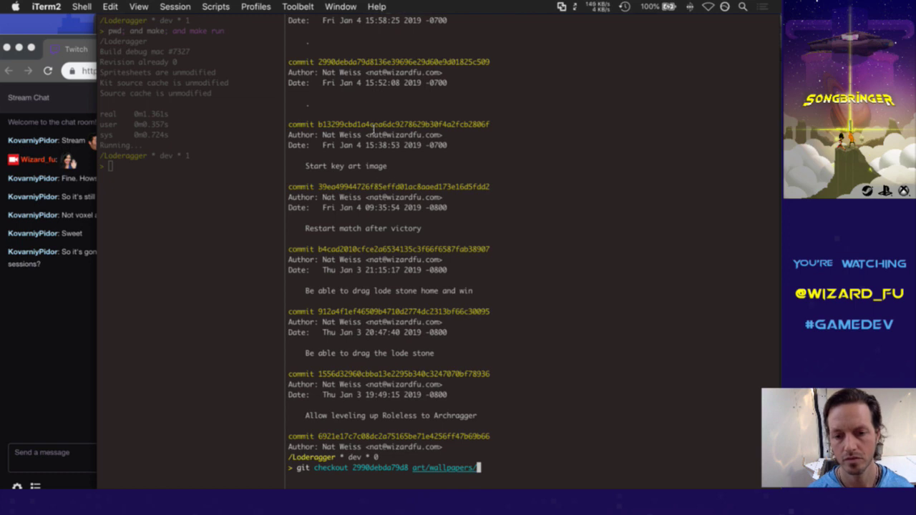
type("L")
key("Tab")
key("Return")
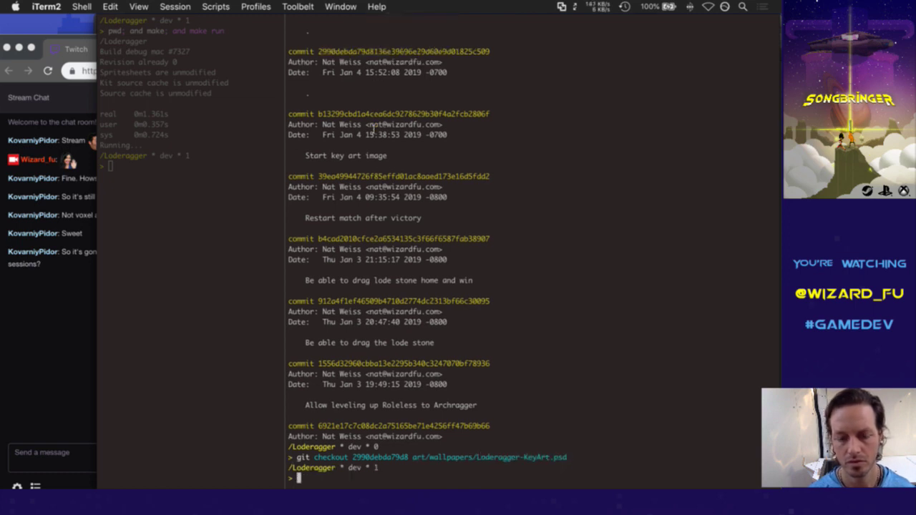
Step: Copy the restored older art/wallpapers/Loderagger-KeyArt.psd to ~/Desktop/
type("cp")
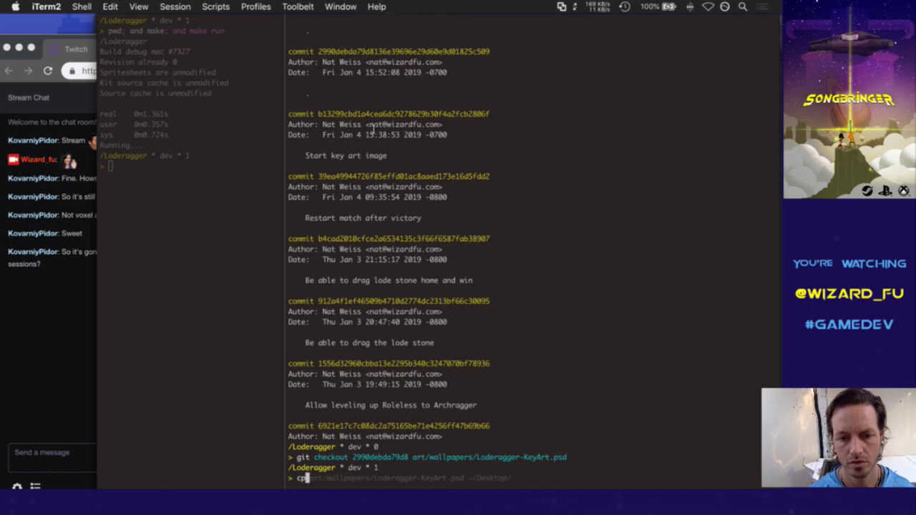
key("Right")
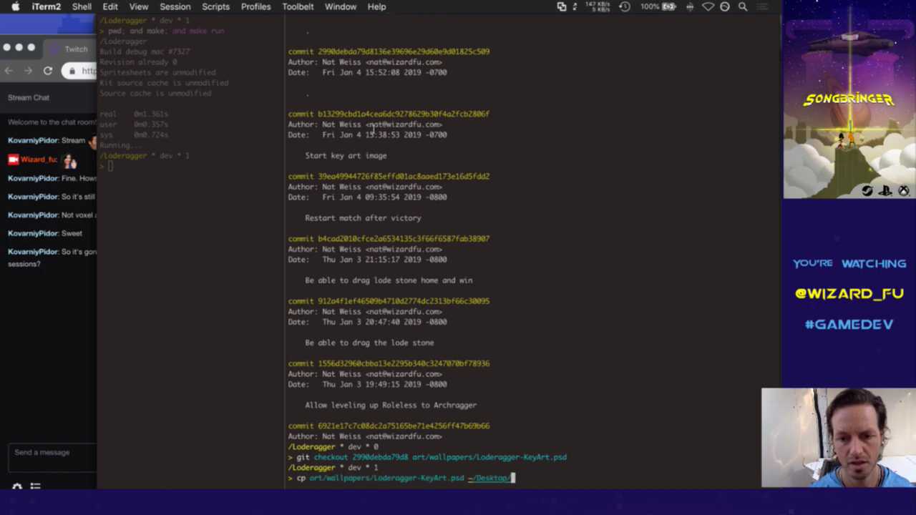
key("Return")
Step: Rename the newly copied Loderagger-KeyArt.psd on the desktop to Loderagger-KeyArt-top.psd
key("F11")
left_click(699, 86)
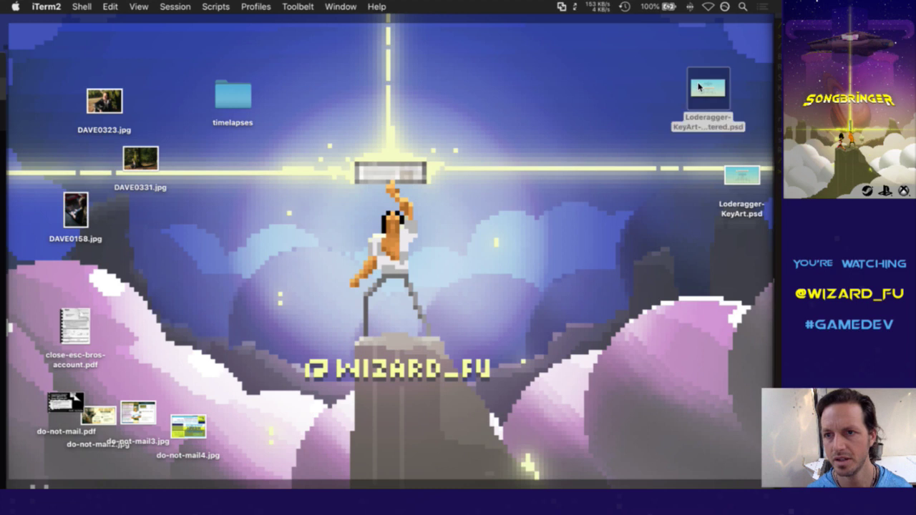
left_click(729, 181)
key("Return")
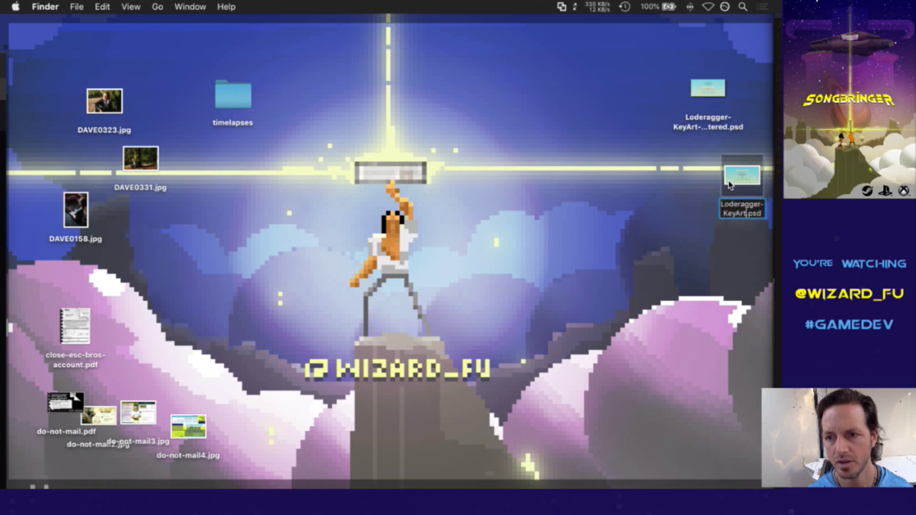
key("Right")
type("-")
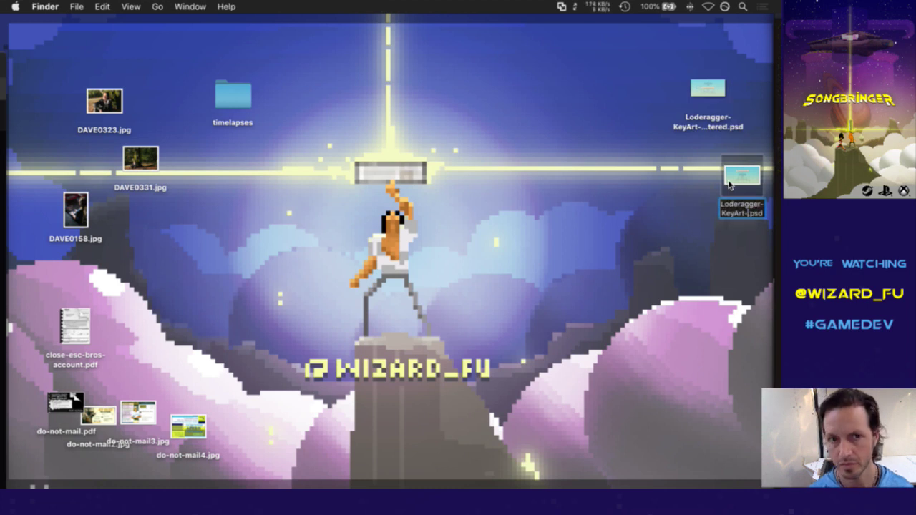
type("top")
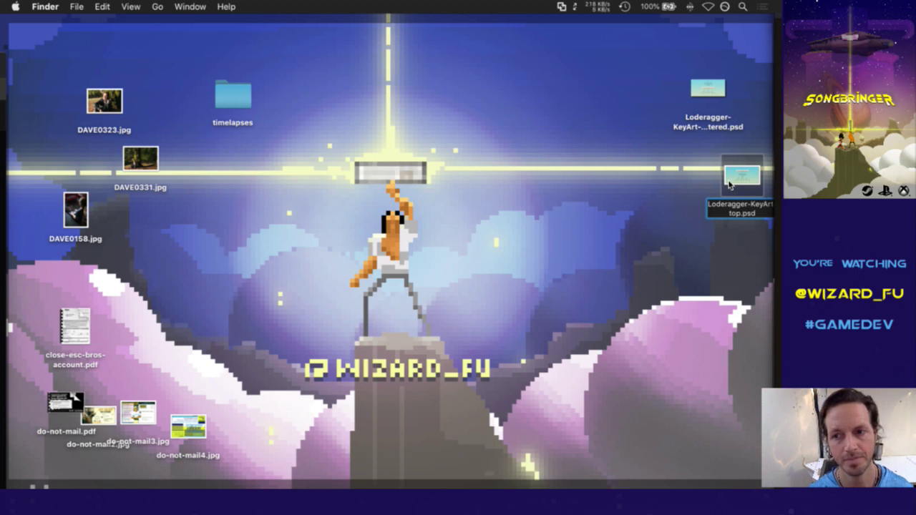
key("Return")
Step: Run git checkout on art/wallpapers/Loderagger-KeyArt.psd without a commit hash and check the repository status with gs
key("super+Tab")
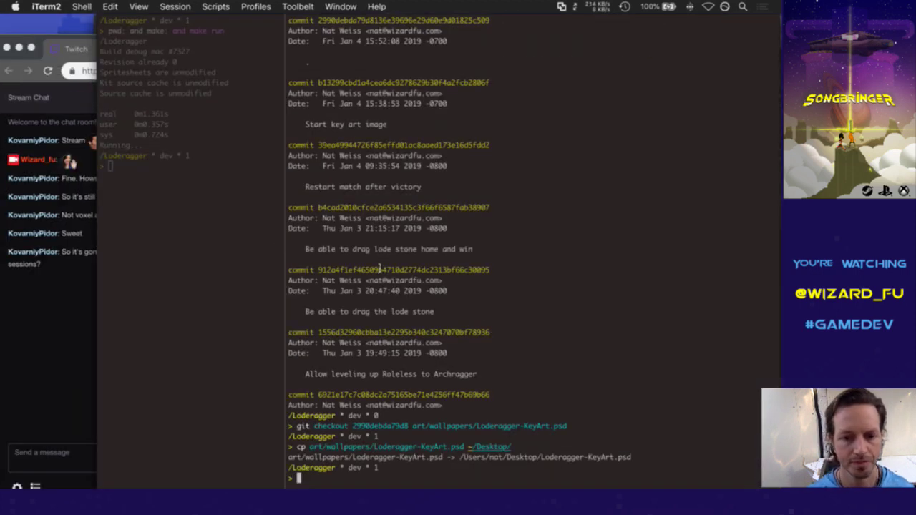
type("git checkout")
key("Right")
key("alt+Left")
key("alt+Left")
key("alt+Left")
key("Left")
key("Left")
key("Left")
key("Right")
key("Right")
key("BackSpace")
key("BackSpace")
key("BackSpace")
key("BackSpace")
key("BackSpace")
key("BackSpace")
key("BackSpace")
key("BackSpace")
key("BackSpace")
key("BackSpace")
key("BackSpace")
key("BackSpace")
key("BackSpace")
key("BackSpace")
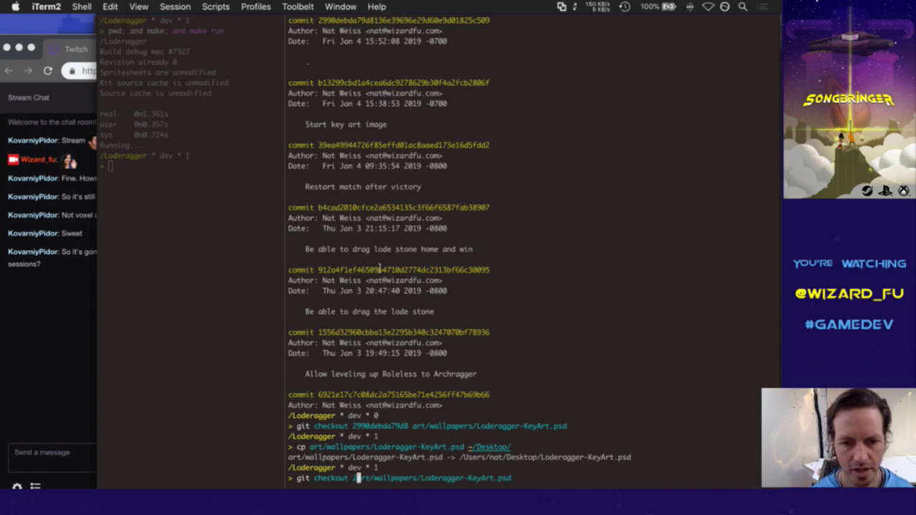
key("Return")
type("gs")
key("Return")
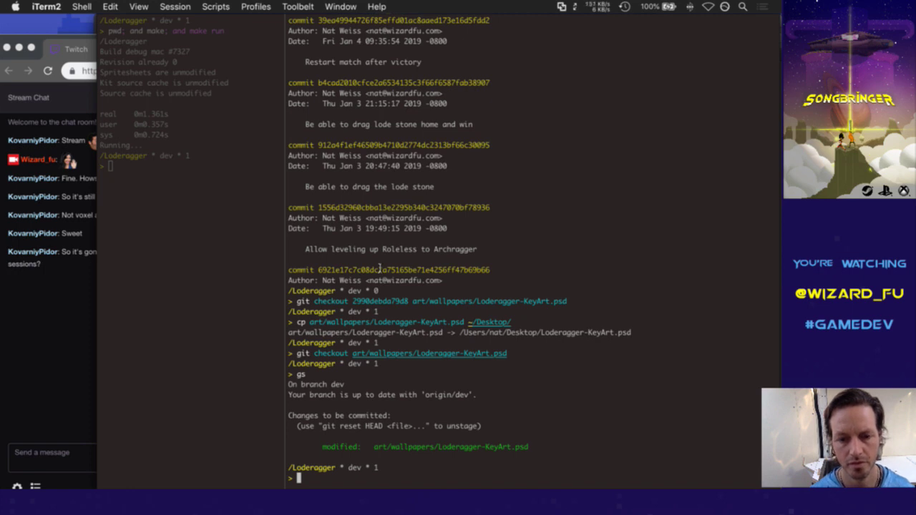
key("super+Tab")
key("super+Tab")
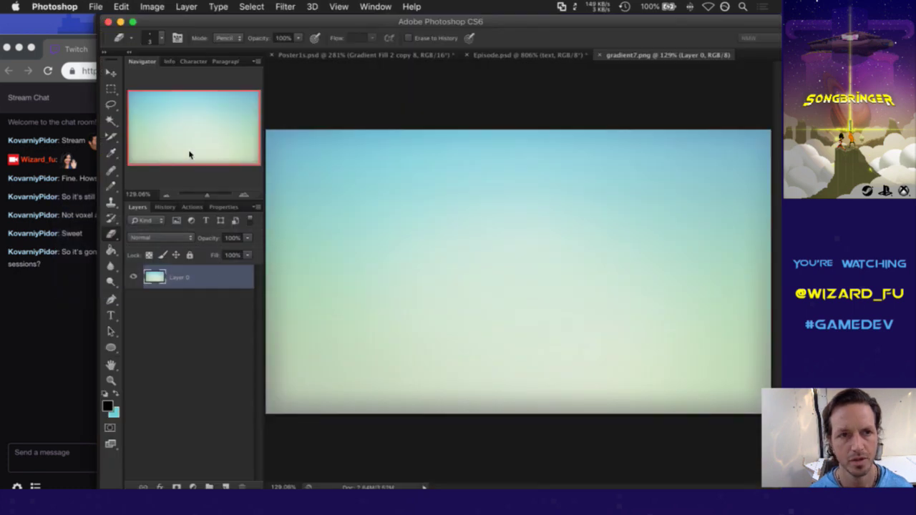
left_click(103, 5)
mouse_move(230, 81)
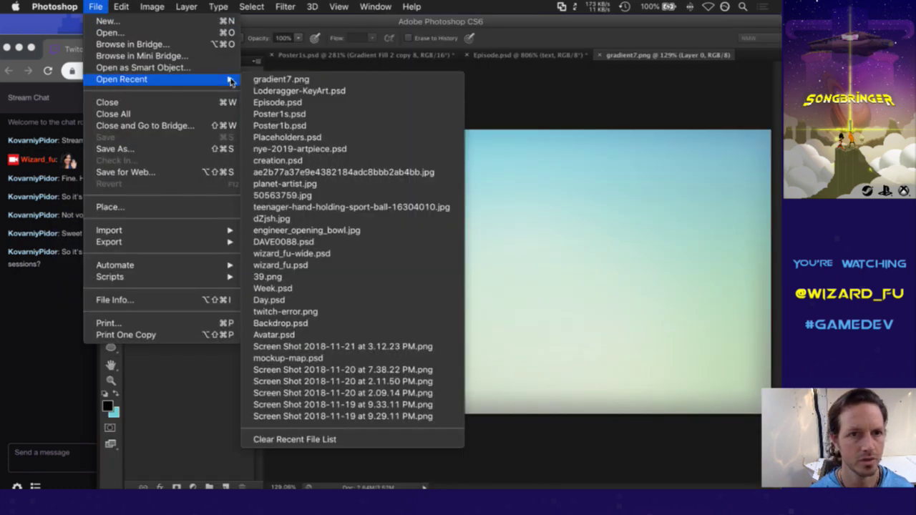
left_click(308, 91)
key("super+0")
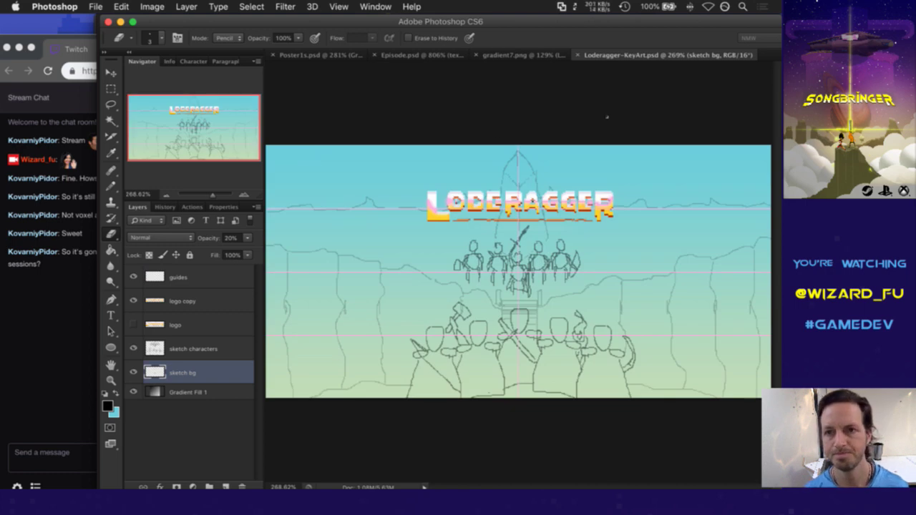
key("super+w")
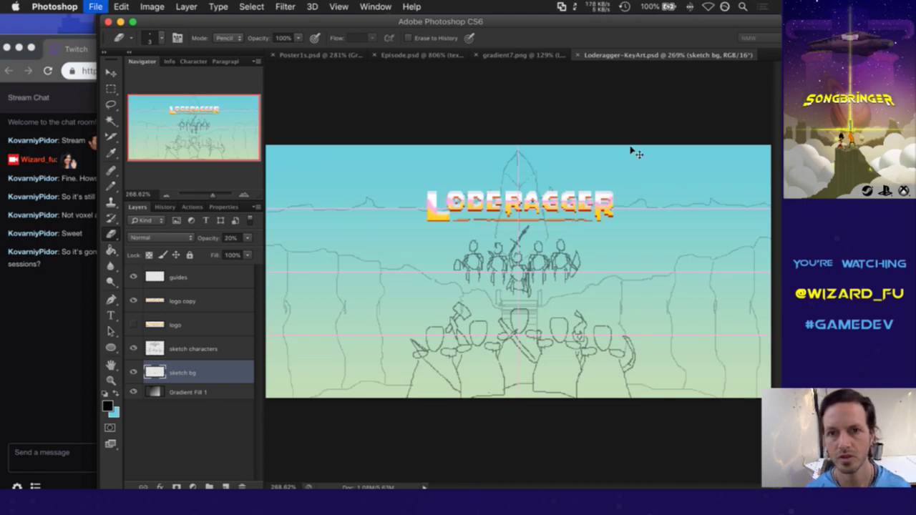
Step: Open Loderagger-KeyArt-top.psd and Loderagger-KeyArt-centered.psd from the desktop in Photoshop
key("F11")
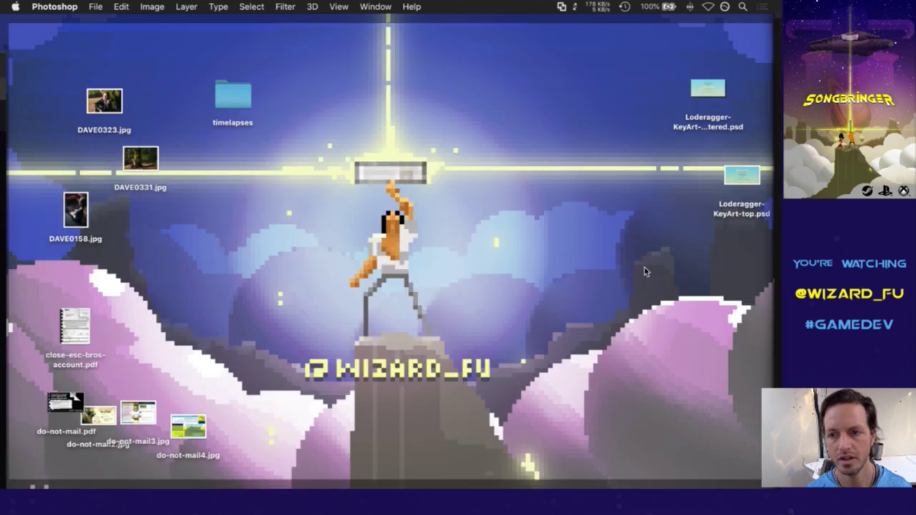
left_click(739, 174)
key("super+o")
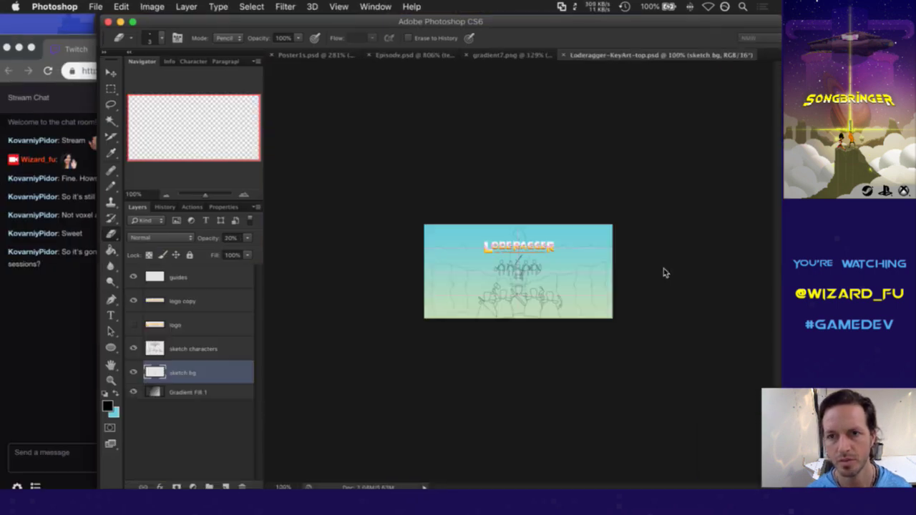
key("F11")
left_click(719, 109)
key("super+o")
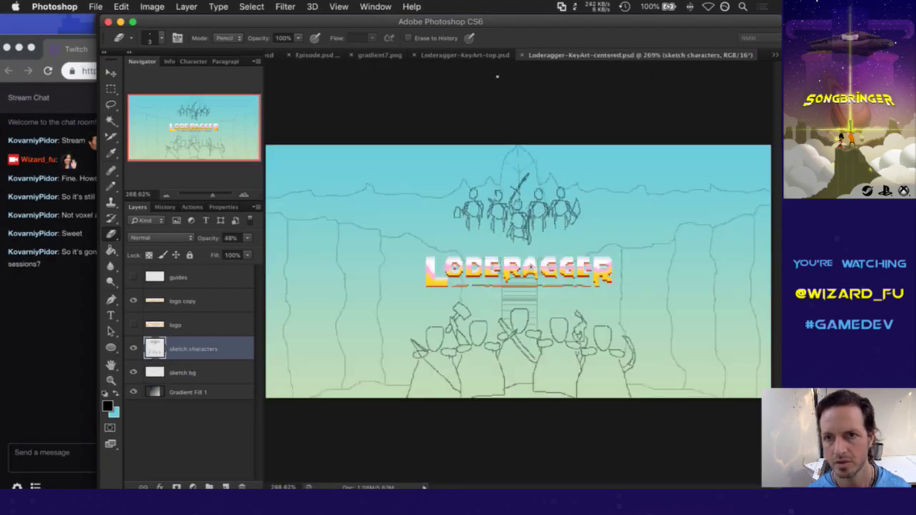
Step: Hide the guides layer in Loderagger-KeyArt-top.psd and save the file
left_click(466, 55)
left_click(133, 277)
key("super+s")
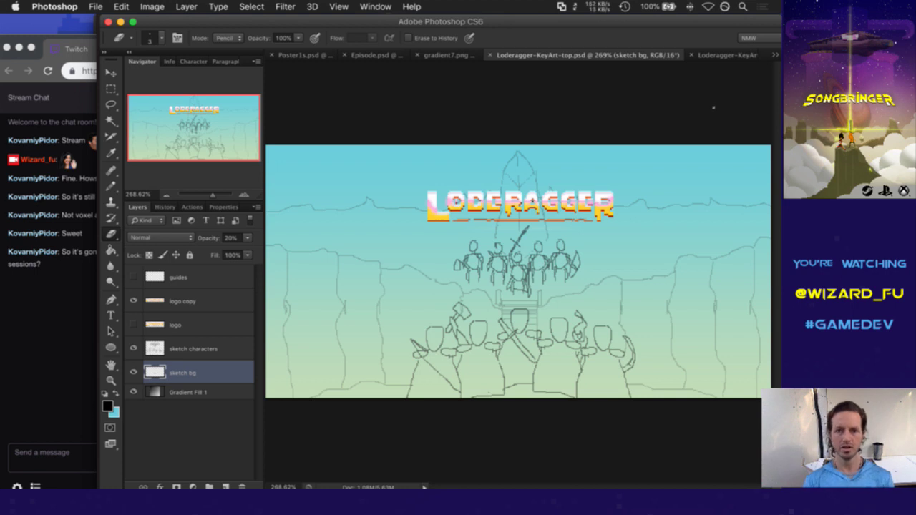
left_click(134, 277)
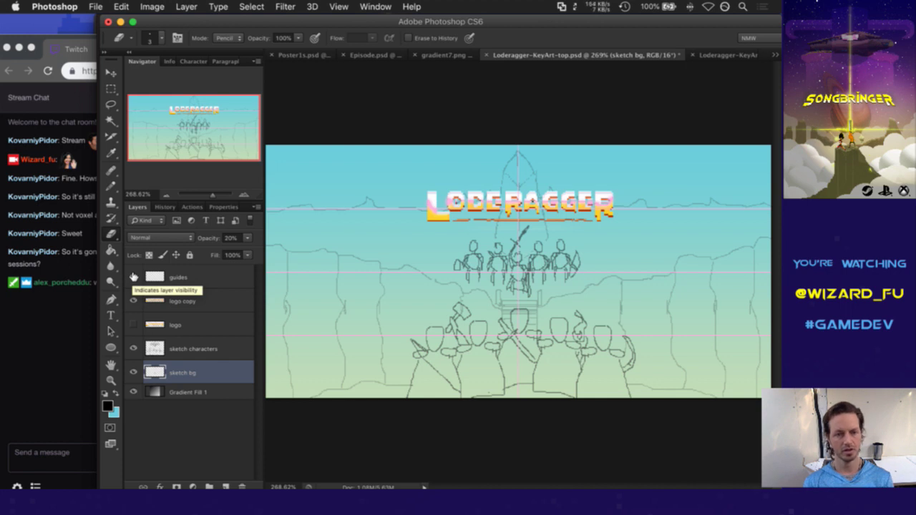
left_click(133, 277)
Step: Switch to the Twitch stream chat in Chrome and answer the latest greeting with a wiz emote
left_click(52, 333)
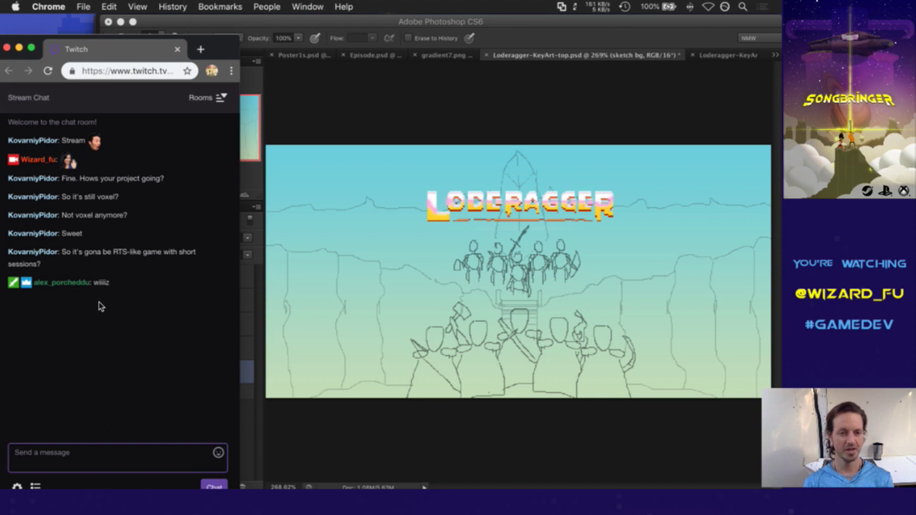
left_click(104, 288)
left_click(72, 455)
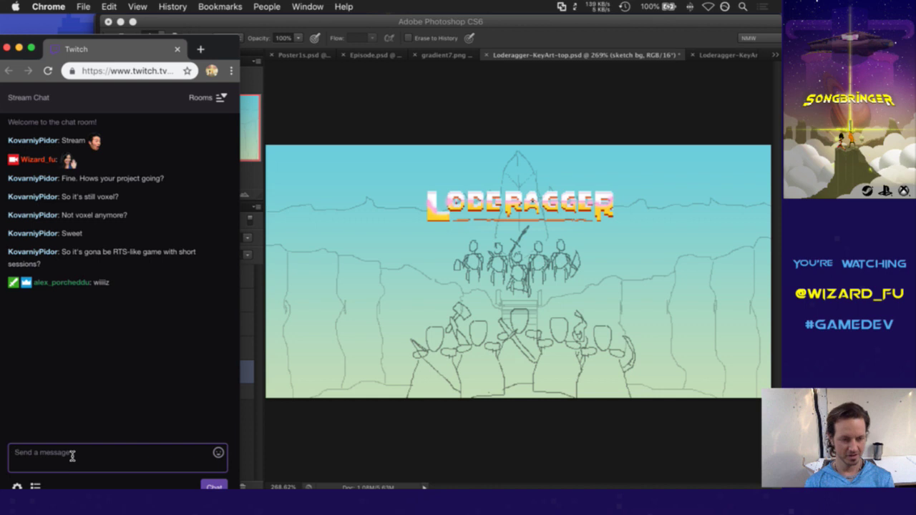
type("wiiiz")
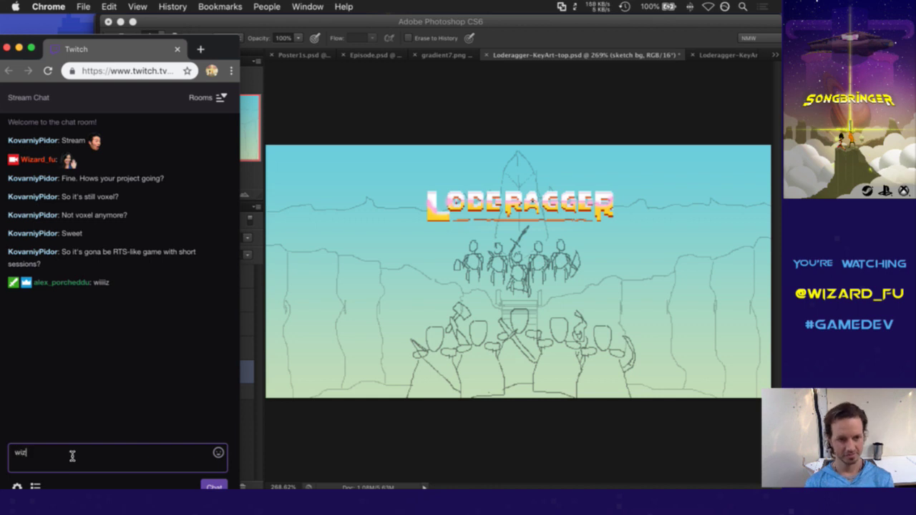
key("Return")
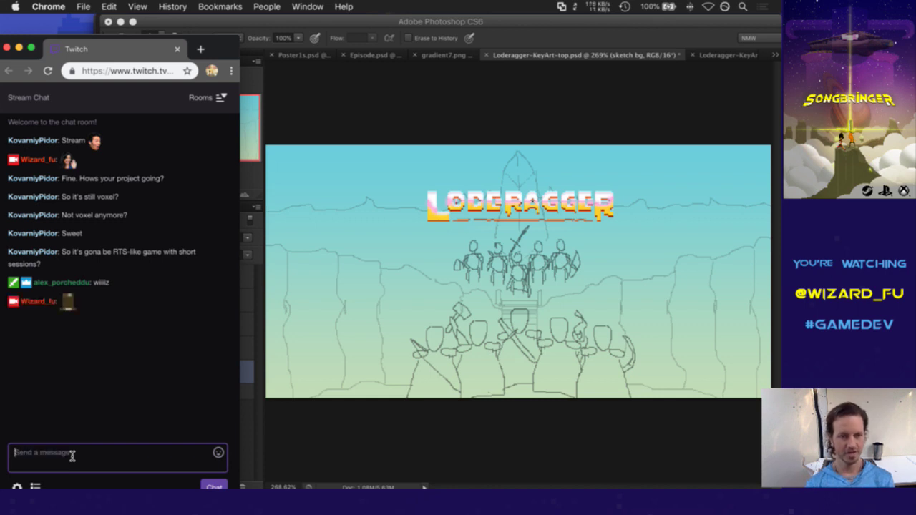
Step: Compare the logo placement in Loderagger-KeyArt-centered.psd and Loderagger-KeyArt-top.psd, and check the Twitch chat for viewer feedback
left_click(700, 77)
left_click(719, 55)
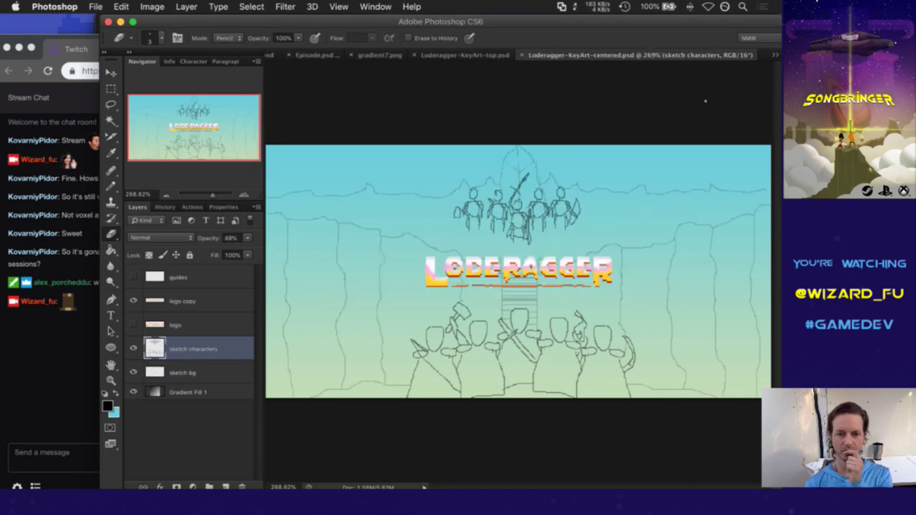
left_click(65, 394)
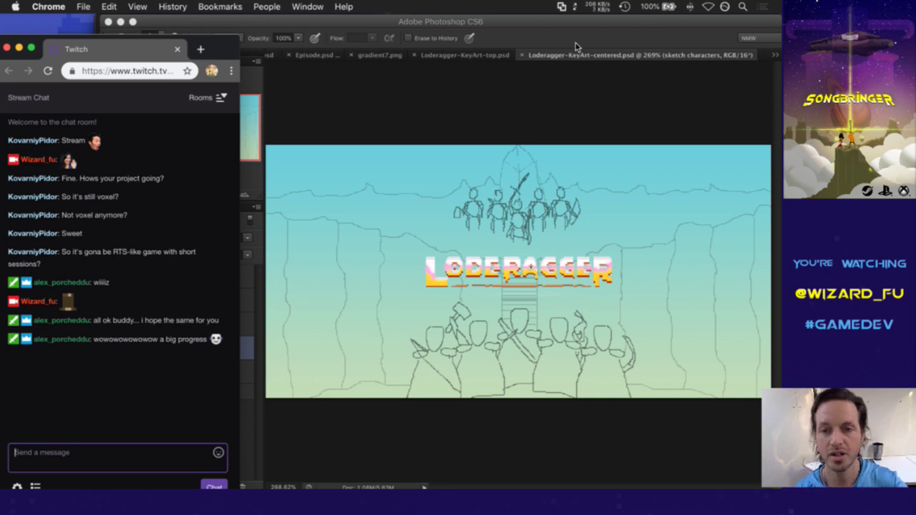
left_click(542, 154)
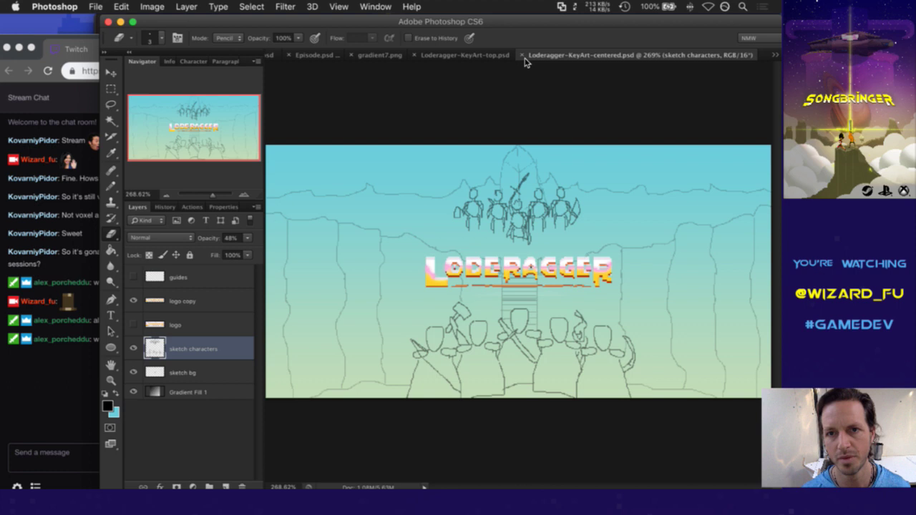
left_click(493, 57)
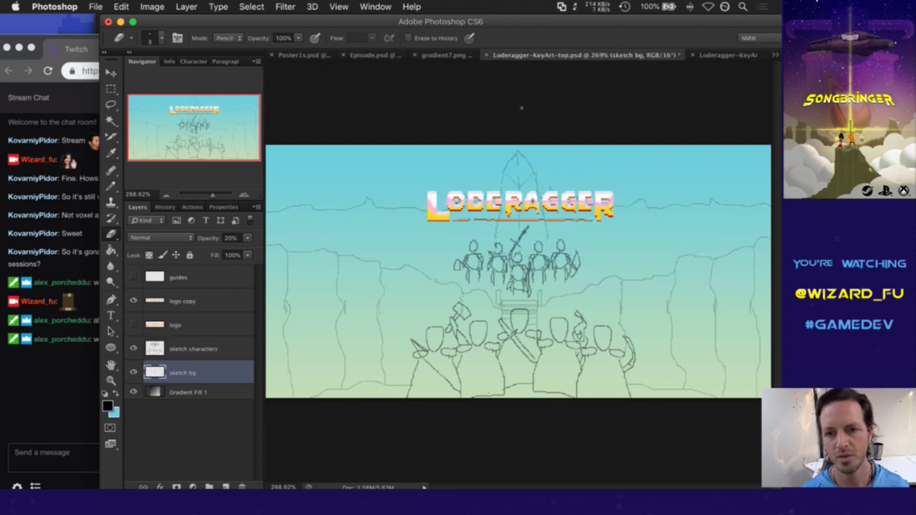
left_click(721, 56)
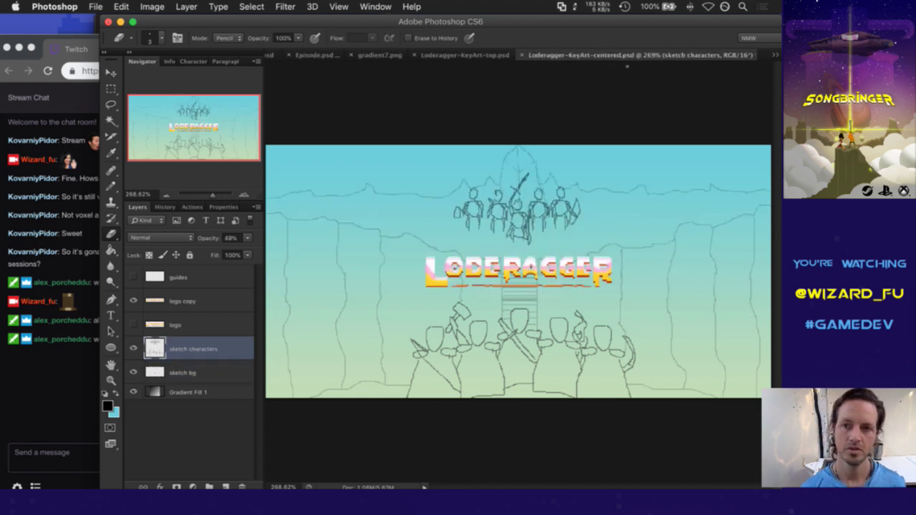
left_click(476, 53)
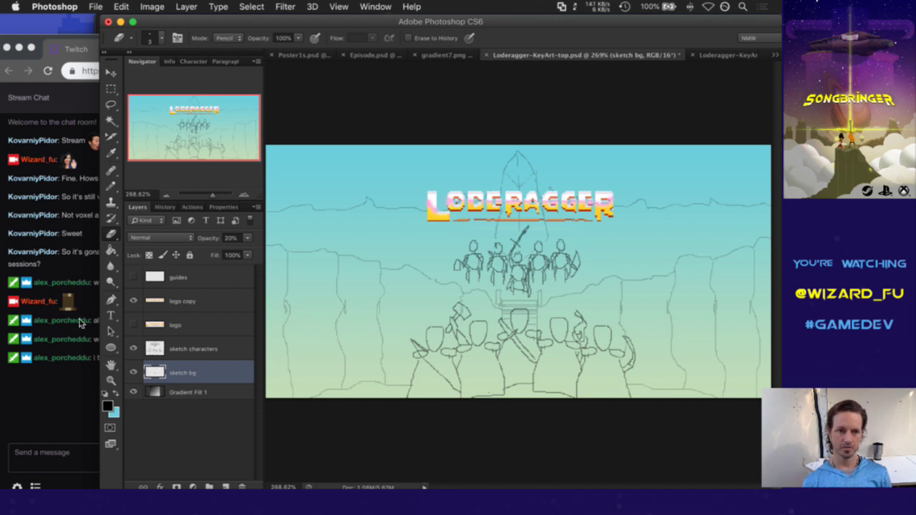
left_click(53, 393)
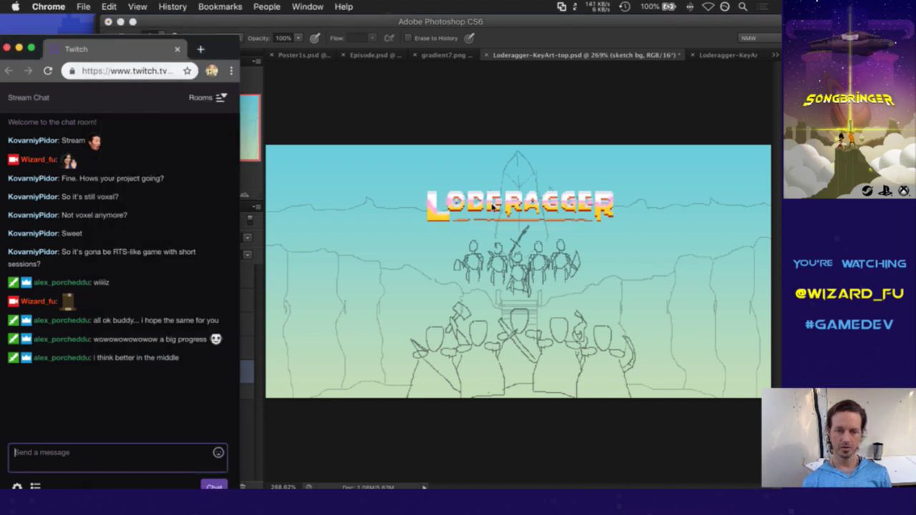
left_click(652, 118)
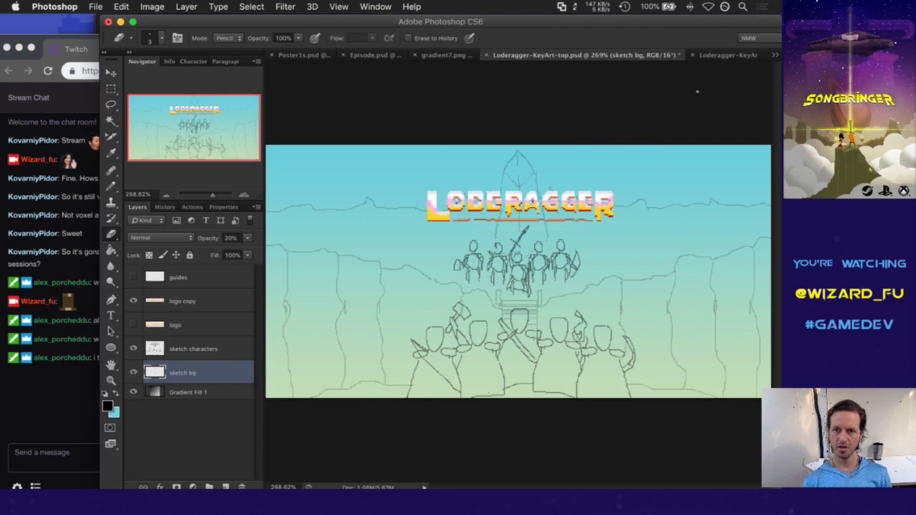
Step: In Loderagger-KeyArt-centered.psd, marquee-select the distant mountain ridge beside the tower on the sketch bg layer, move it up slightly and deselect
left_click(719, 62)
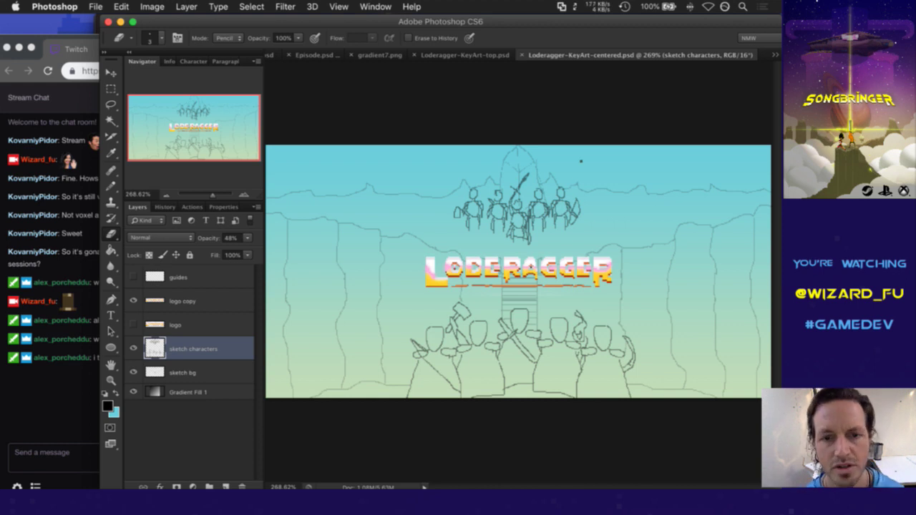
key("m")
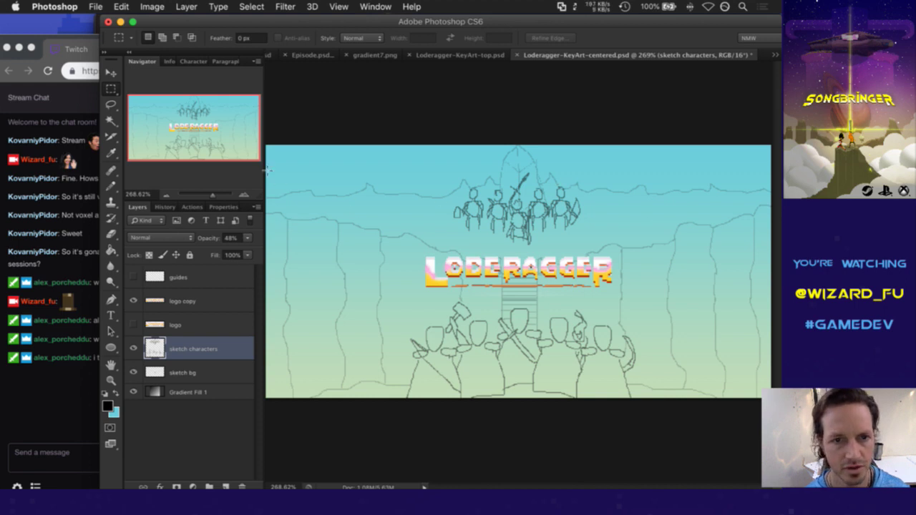
left_click_drag(267, 170, 499, 203)
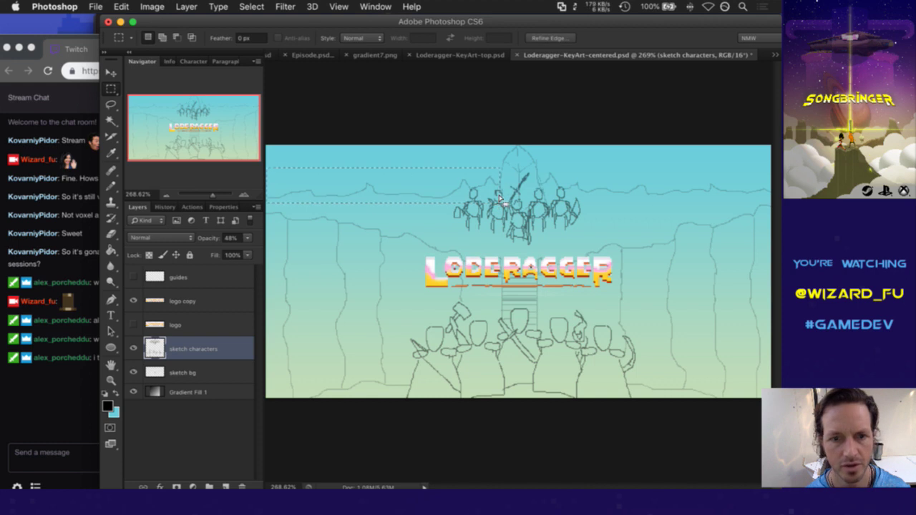
left_click(186, 373)
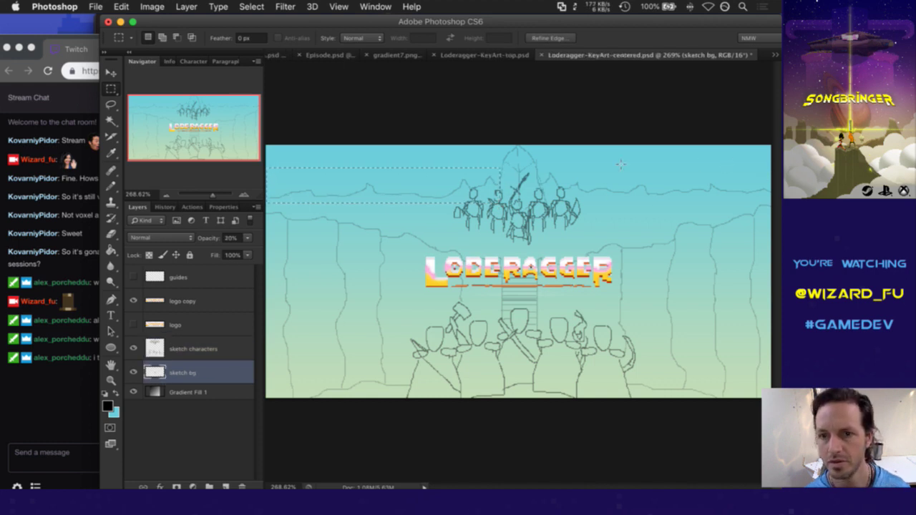
left_click_drag(771, 167, 551, 189)
key("v")
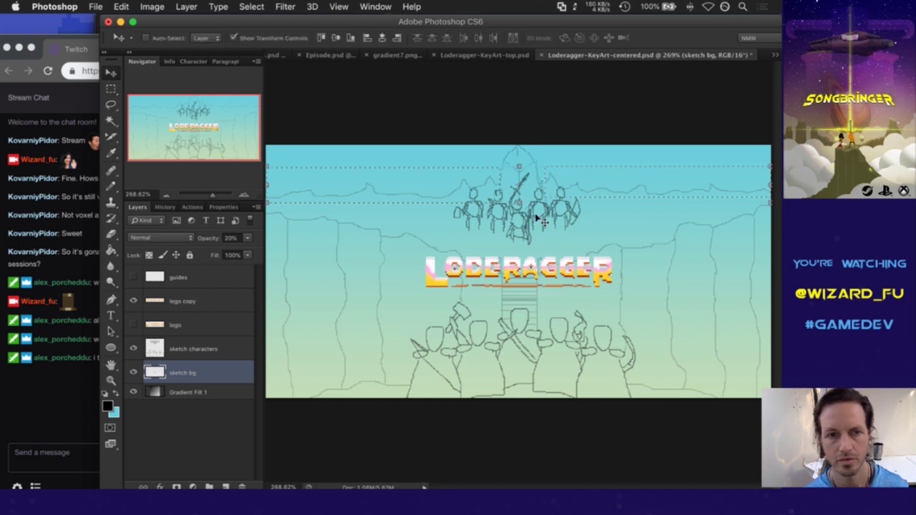
left_click_drag(543, 222, 537, 218)
key("Up")
key("Up")
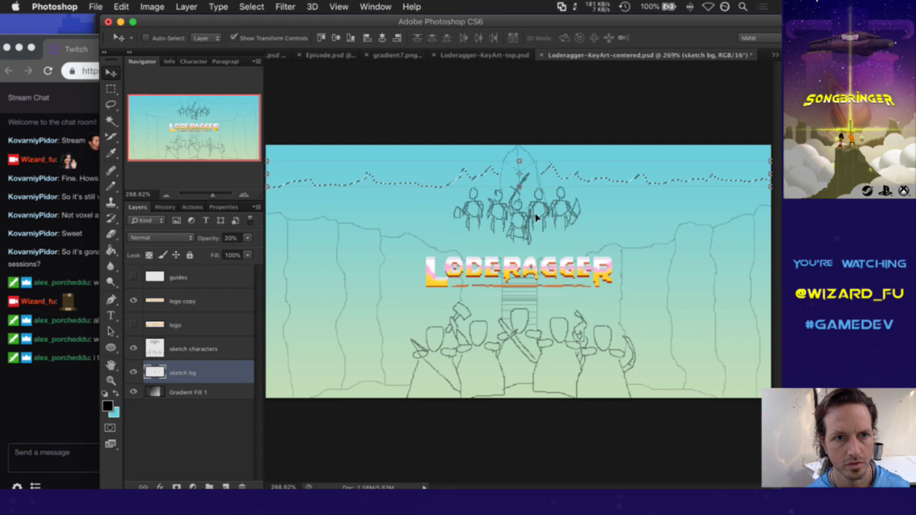
key("m")
key("super+d")
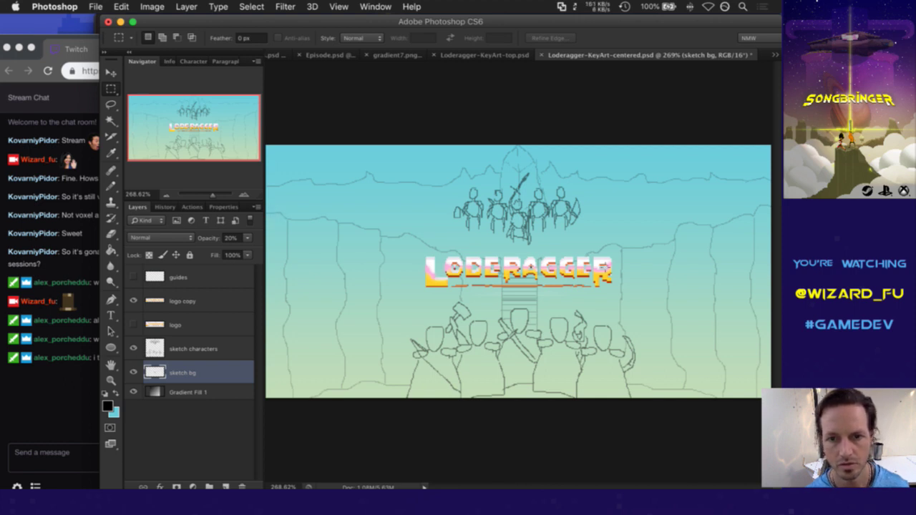
left_click_drag(264, 209, 620, 223)
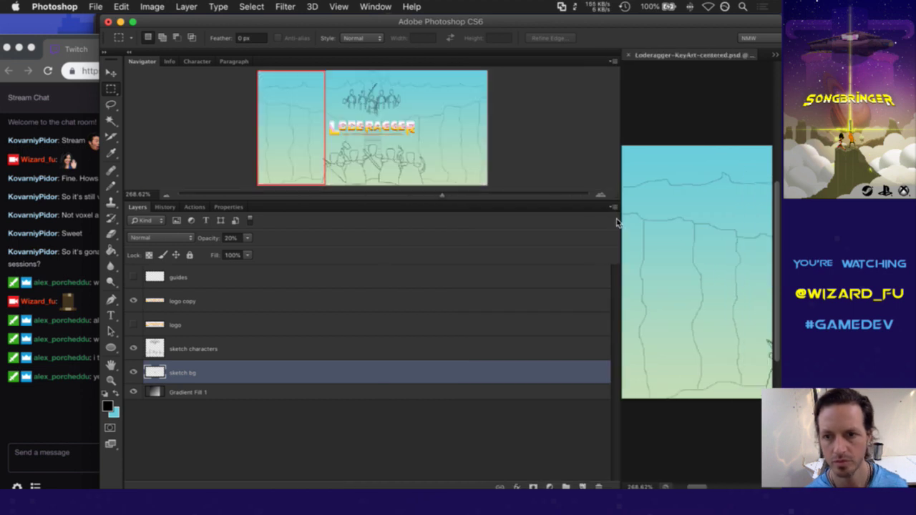
left_click_drag(499, 224, 247, 231)
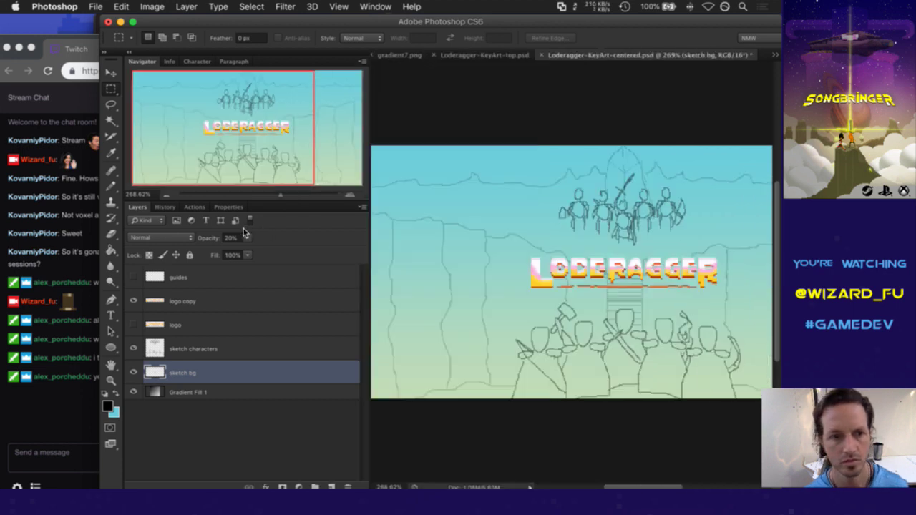
left_click(73, 405)
left_click(409, 127)
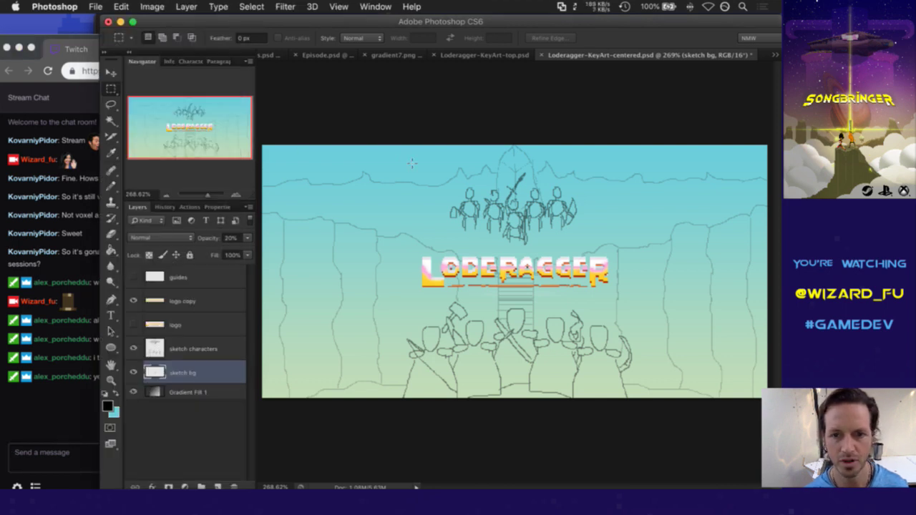
Step: Marquee-select the upper edges of the near cliffs across the full canvas on the sketch bg layer, combining several stepped rectangles
left_click_drag(260, 207, 555, 283)
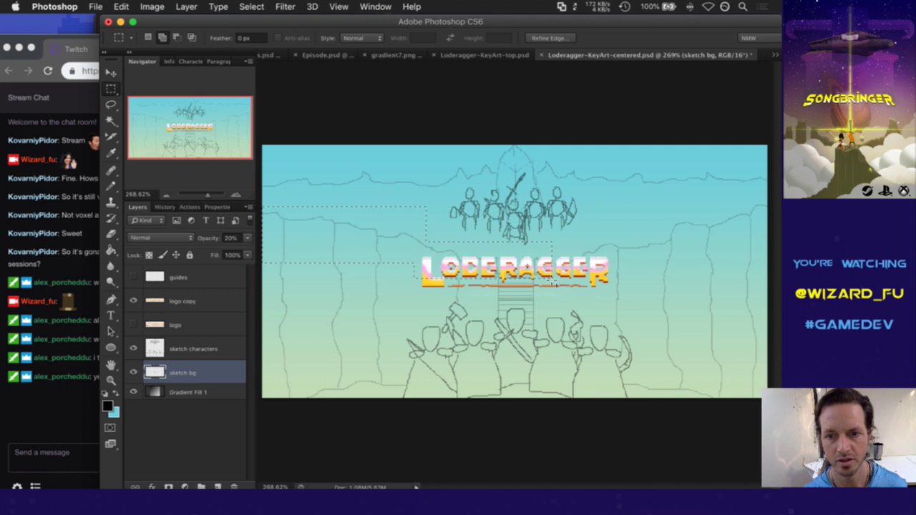
left_click_drag(553, 246, 635, 278)
left_click_drag(614, 219, 700, 276)
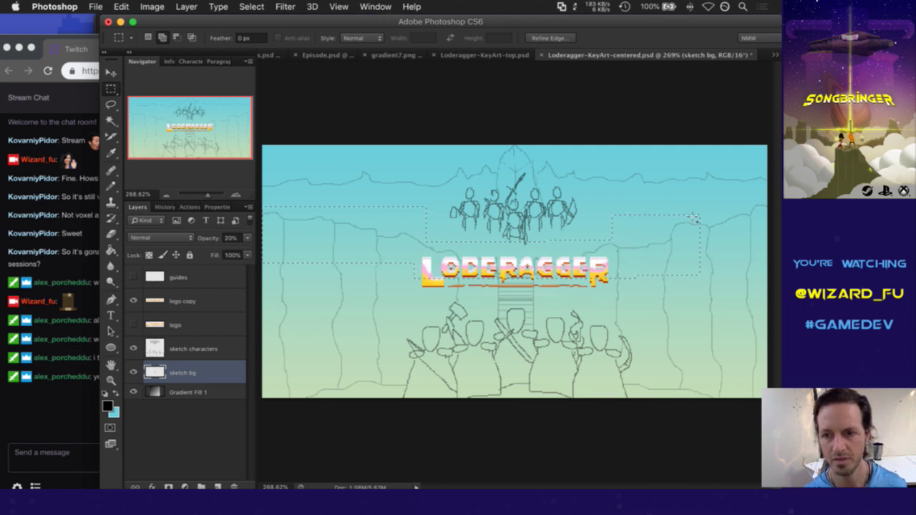
left_click_drag(685, 193, 770, 243)
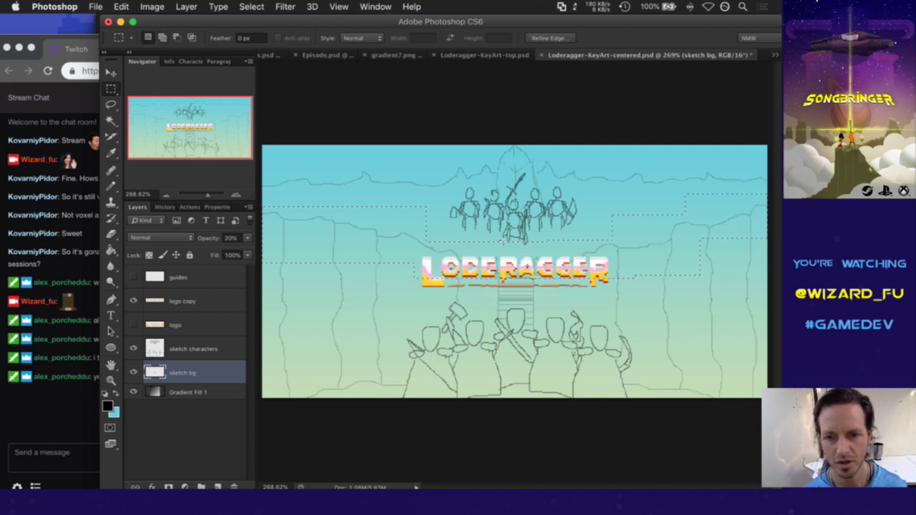
key("shift")
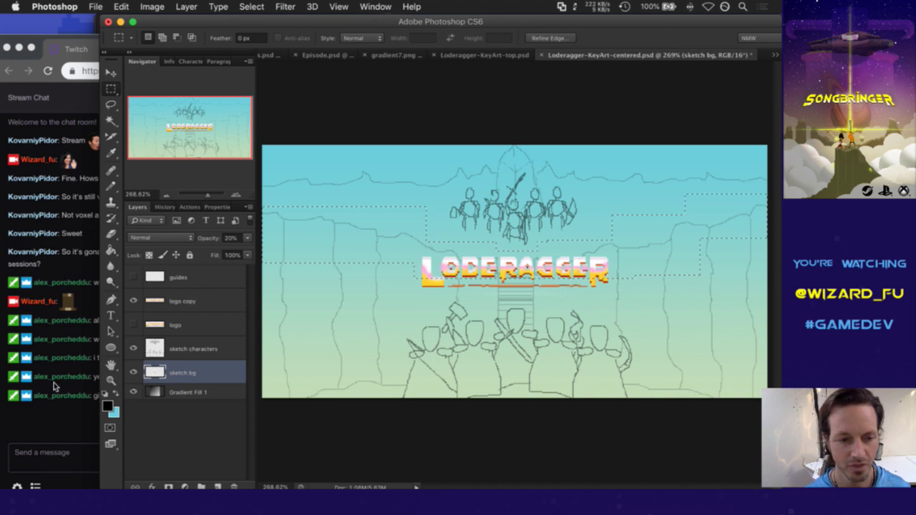
Step: Read the latest viewer comments in the Twitch chat in Chrome and return to Loderagger-KeyArt-centered.psd in Photoshop
left_click(39, 417)
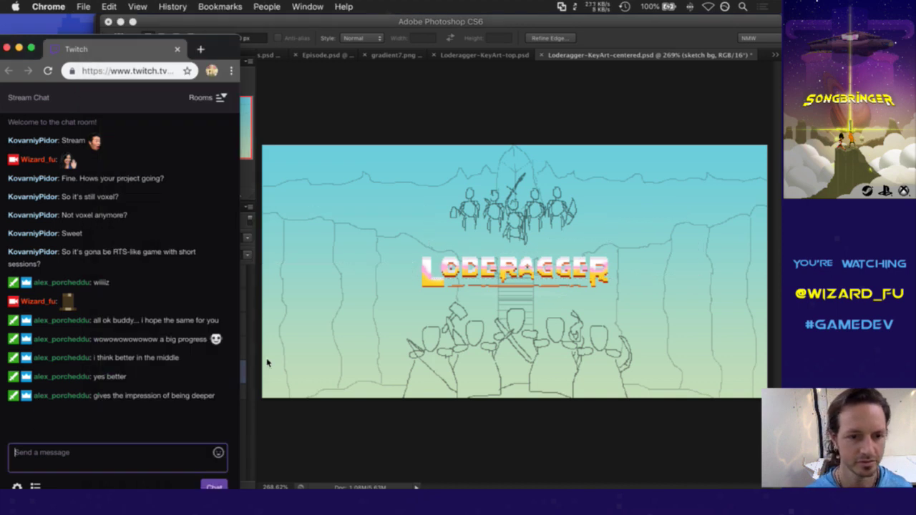
left_click(642, 47)
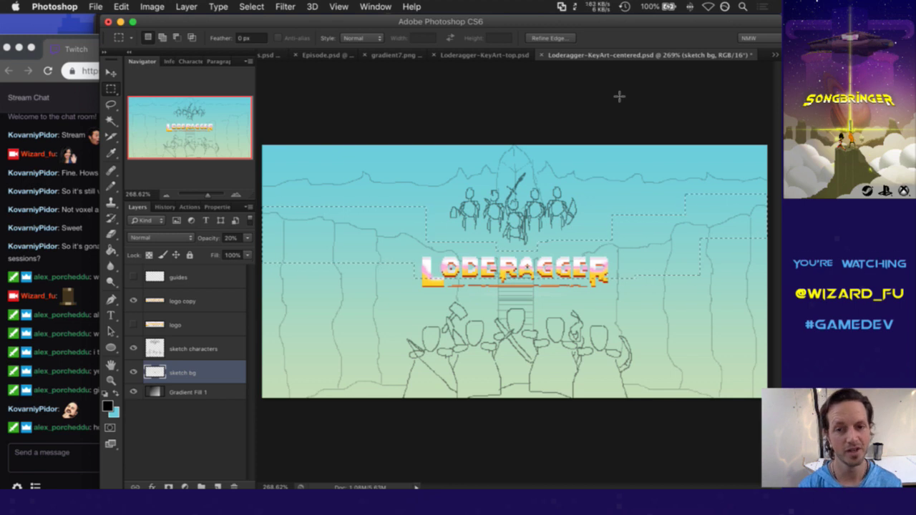
left_click(63, 450)
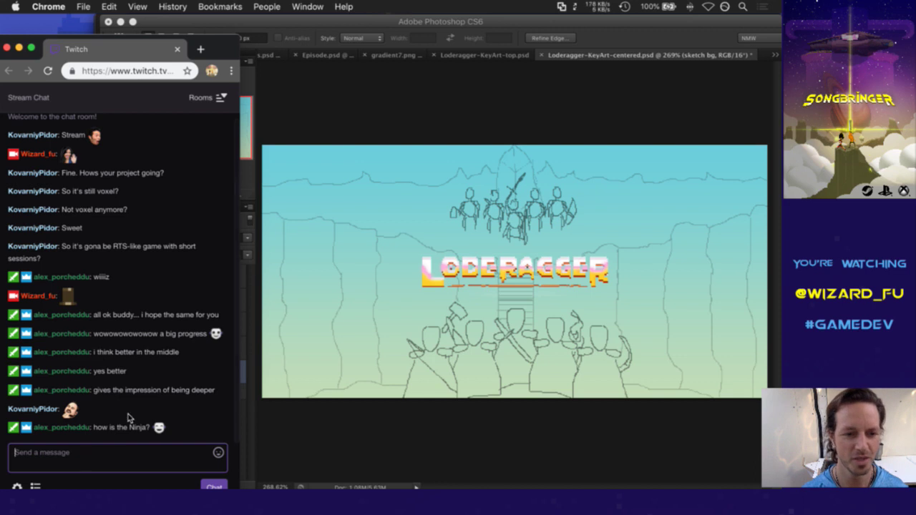
left_click(635, 54)
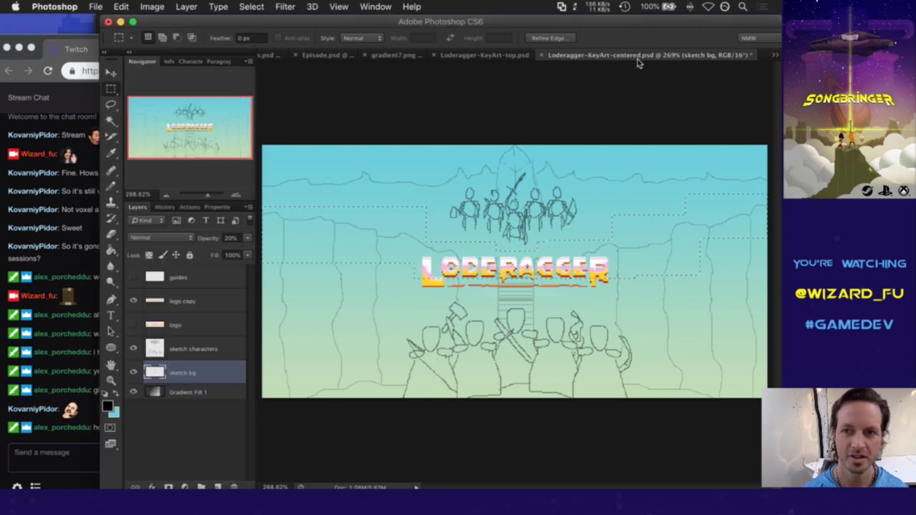
Step: Nudge the selected cliff tops on the sketch bg layer upward in several small moves to raise the cliffs around the logo
key("v")
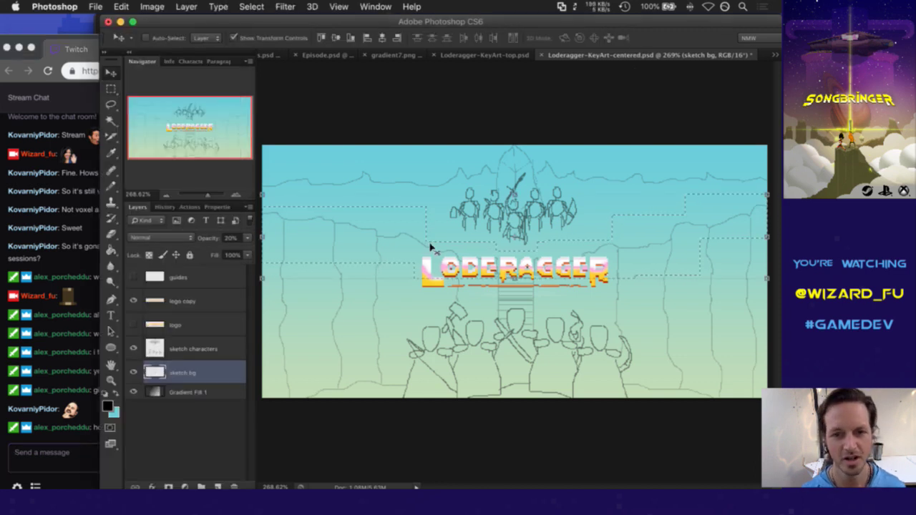
key("Up")
key("Up")
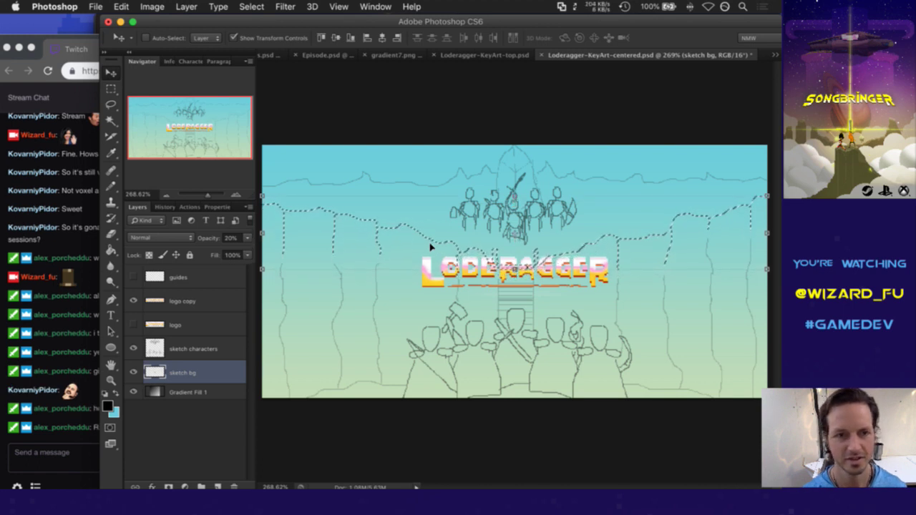
key("super+Tab")
key("super+Tab")
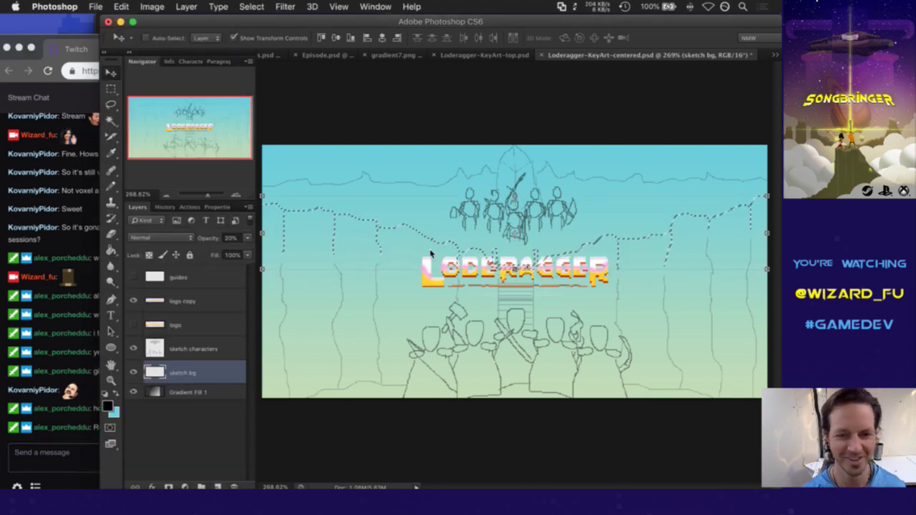
key("Up")
key("Up")
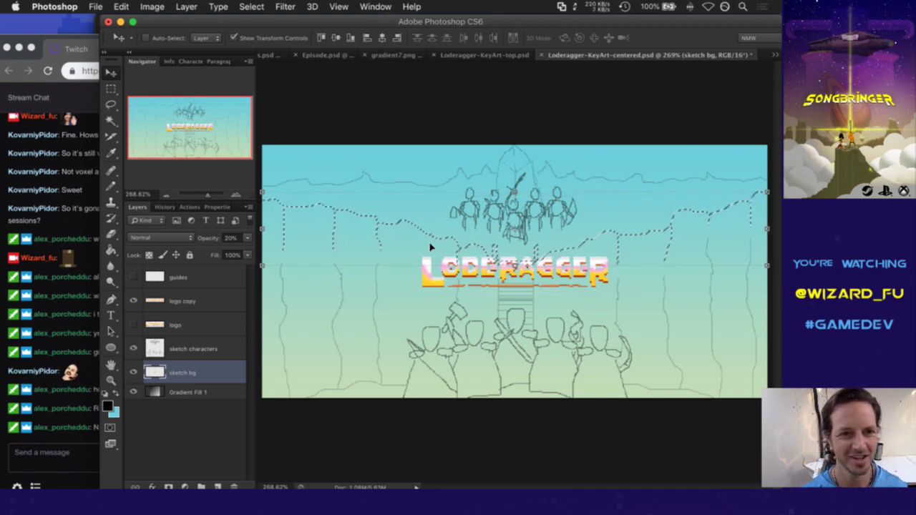
key("Up")
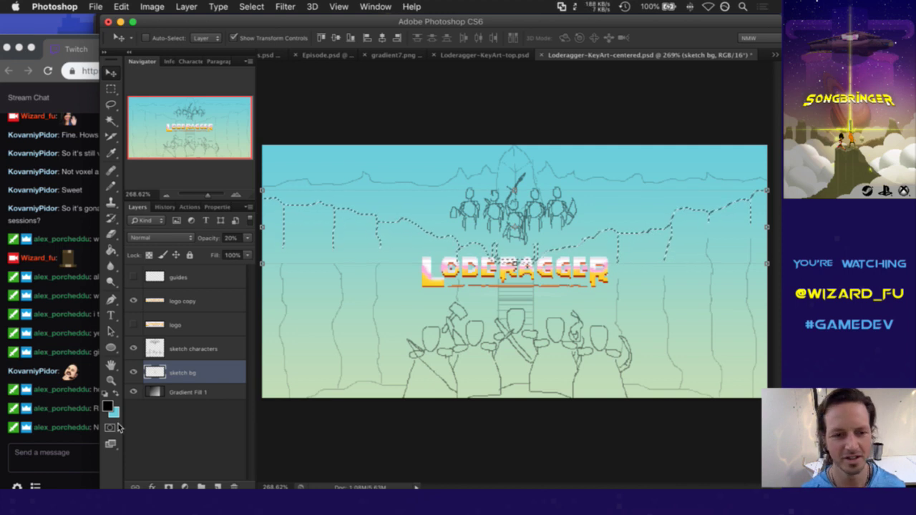
Step: Check the Twitch chat in Chrome for new viewer messages again, and switch back to the centred key art in Photoshop
left_click(85, 445)
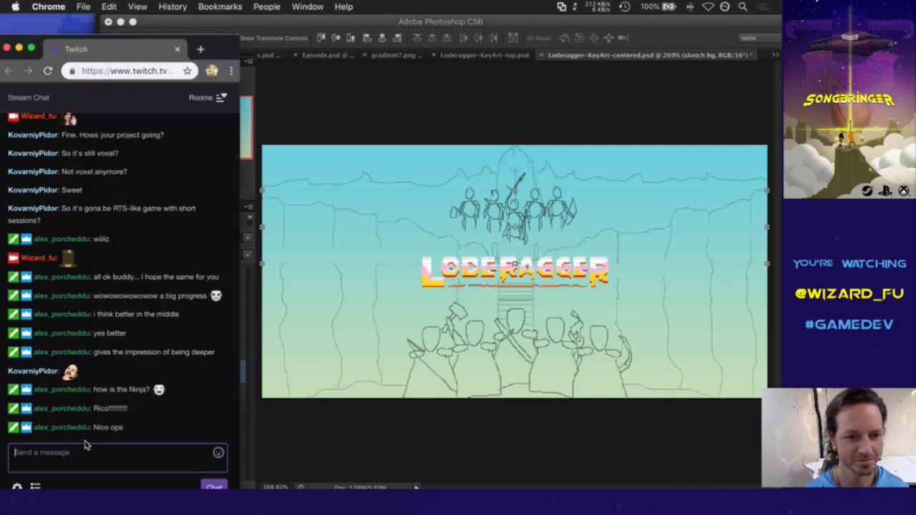
left_click(710, 45)
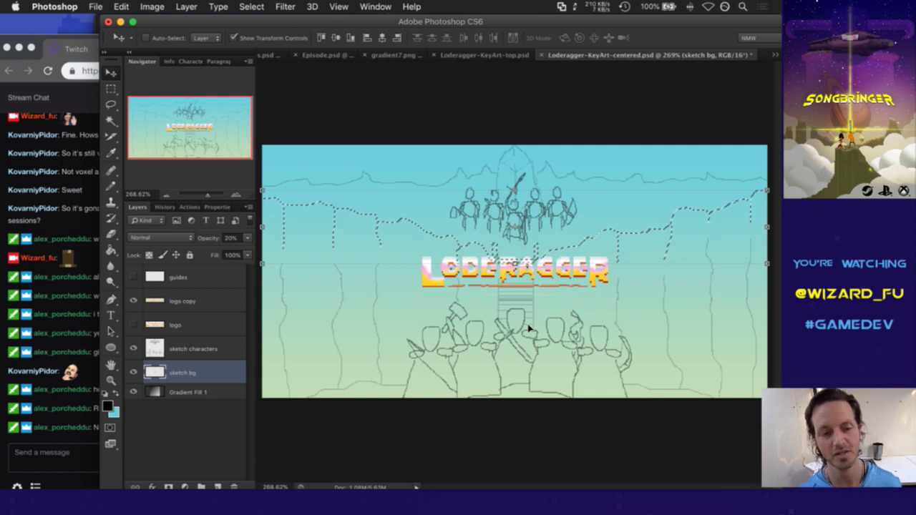
left_click(74, 449)
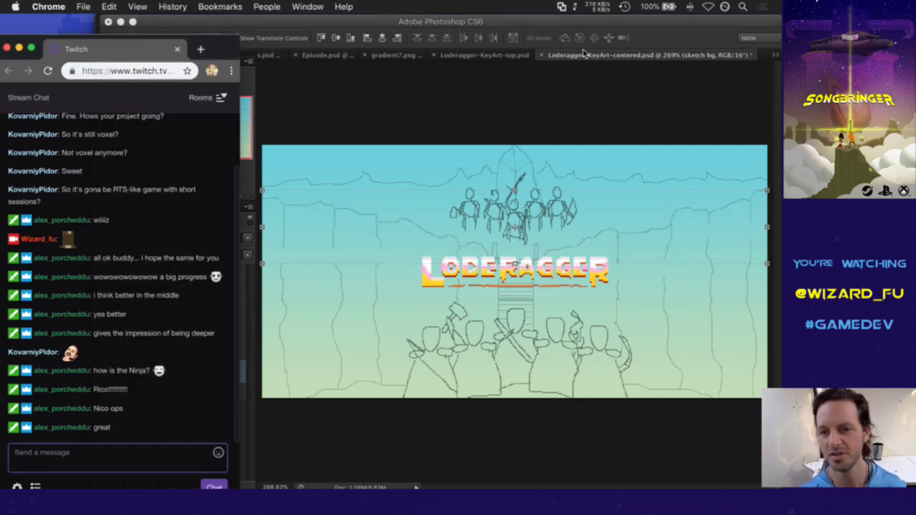
left_click(668, 26)
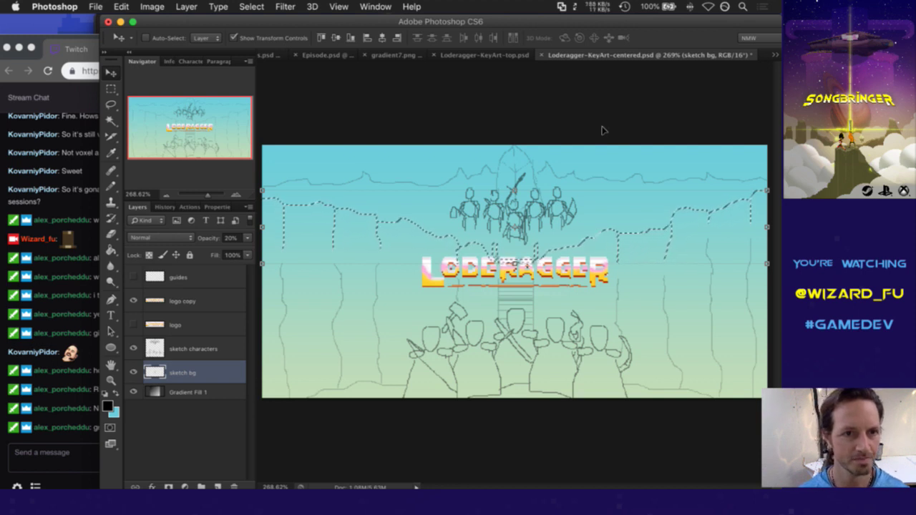
Step: Deselect the cliff tops and reconnect the broken vertical lines of the cliff face left of the logo with the 1 px Pencil
key("m")
key("ctrl+d")
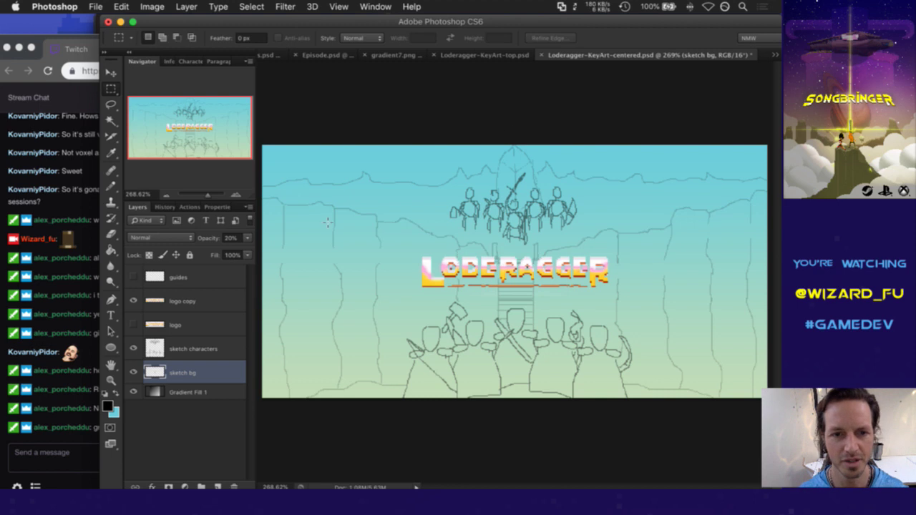
scroll(272, 262, "up", 5)
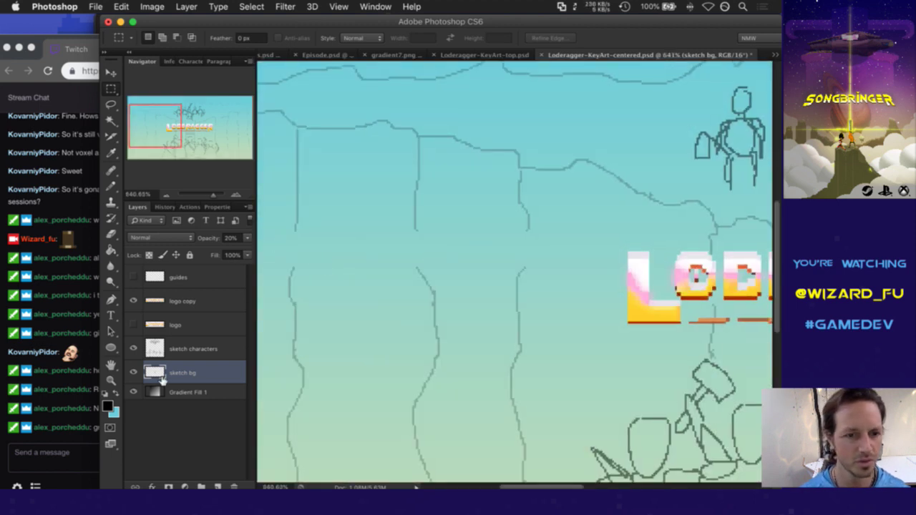
key("b")
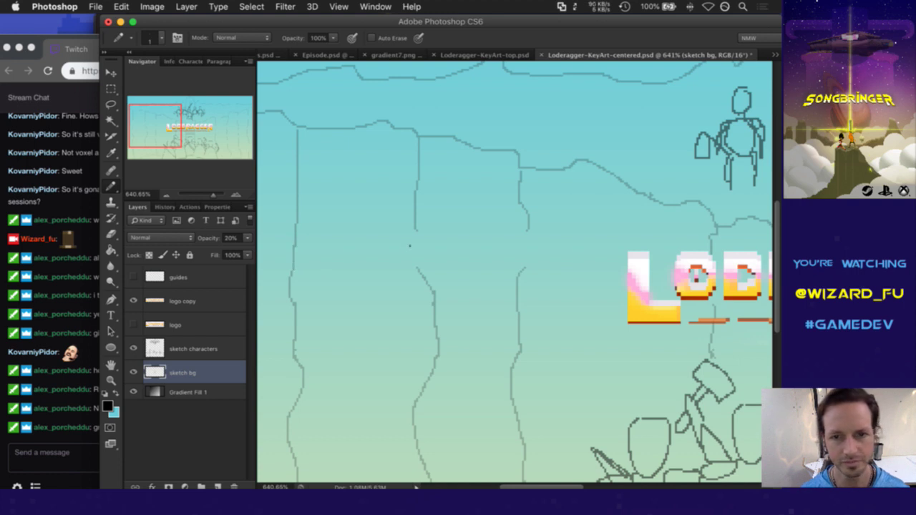
left_click_drag(418, 237, 417, 271)
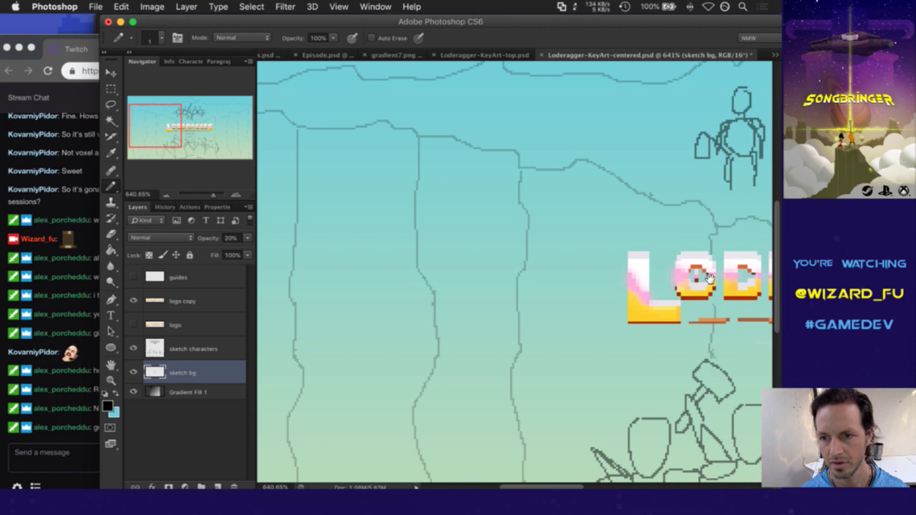
Step: Hide the logo copy layer to expose the gaps in the cliff and stair lines behind the logo
scroll(603, 276, "right", 6)
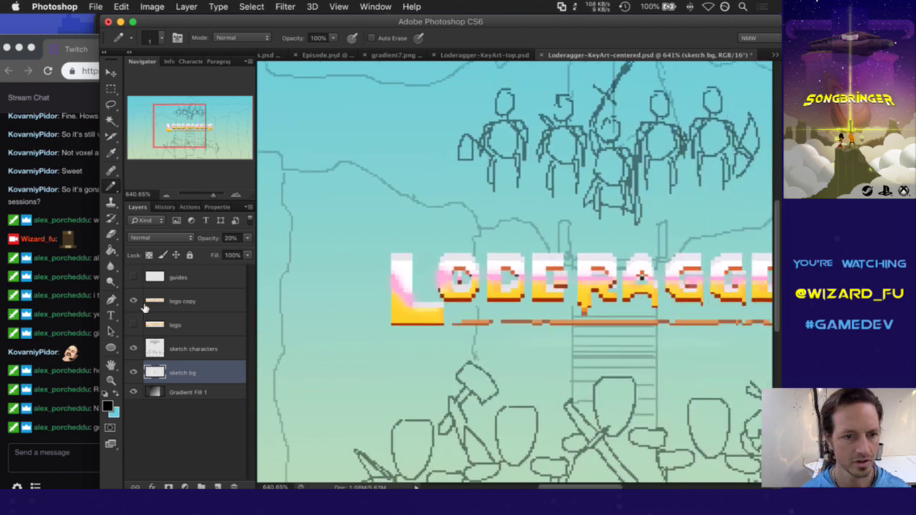
left_click(134, 301)
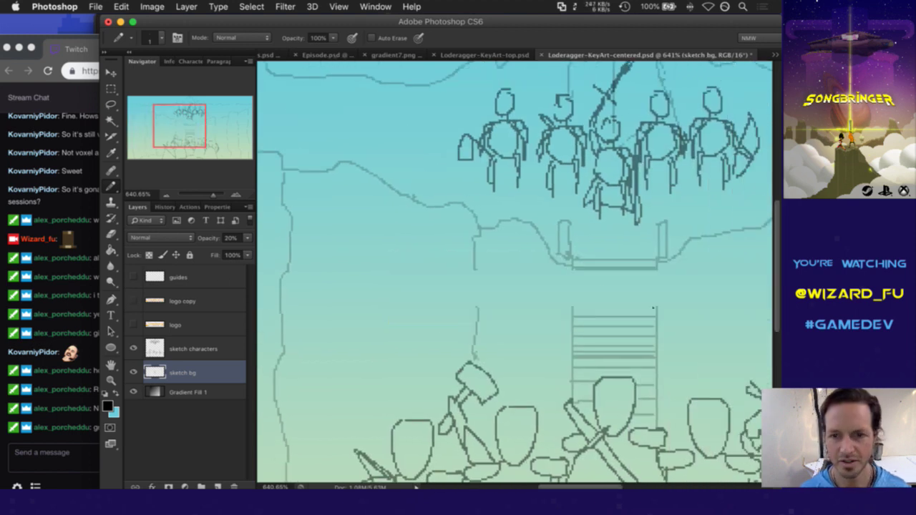